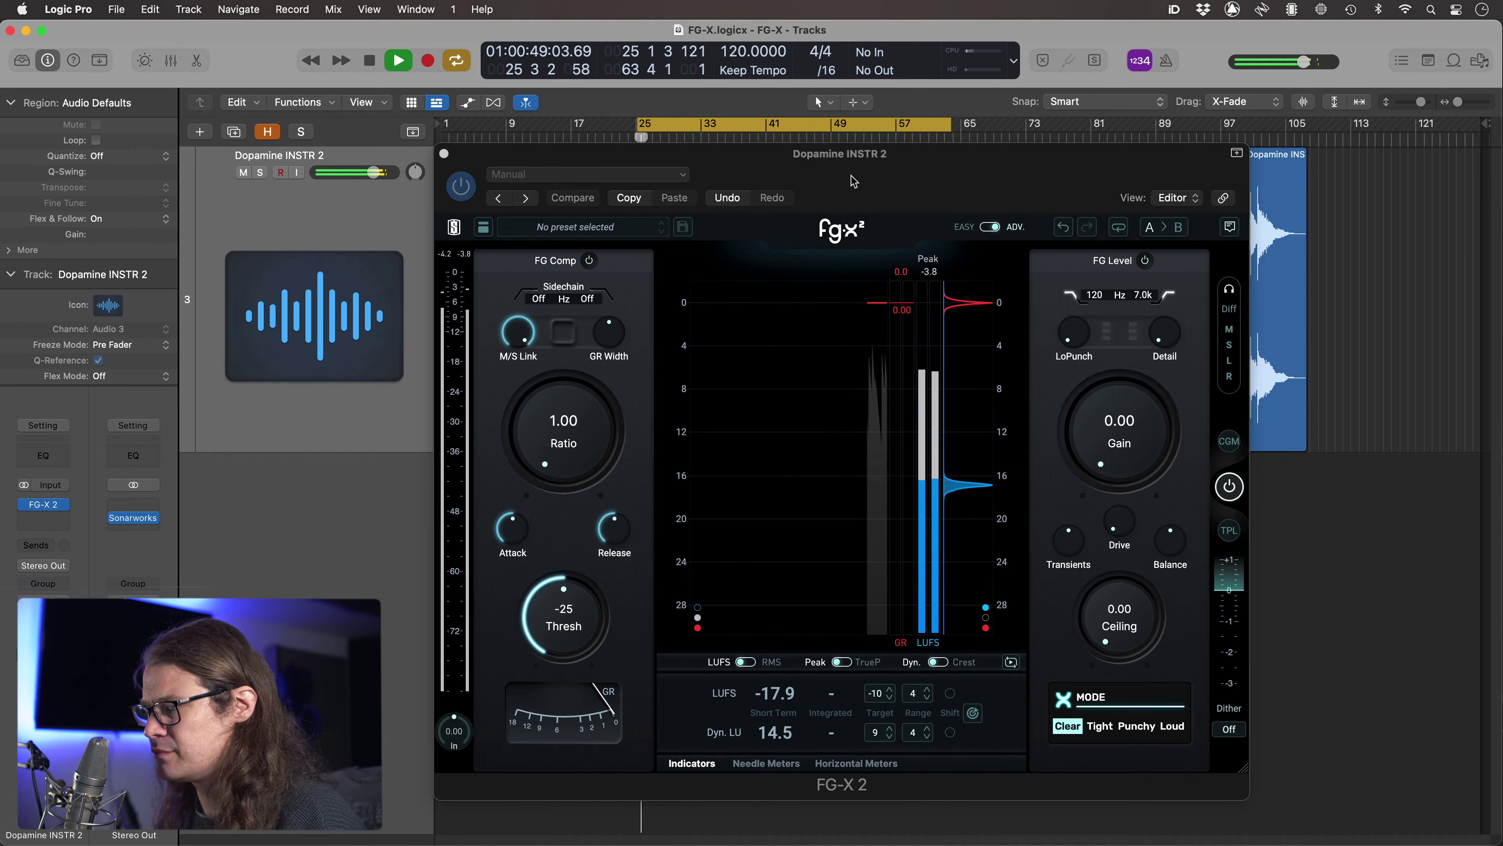
Set the FG Comp ratio to 2.00 and threshold to -39, adjust attack and release, and compare the compressor bypassed and active.
drag(563, 457, 564, 401)
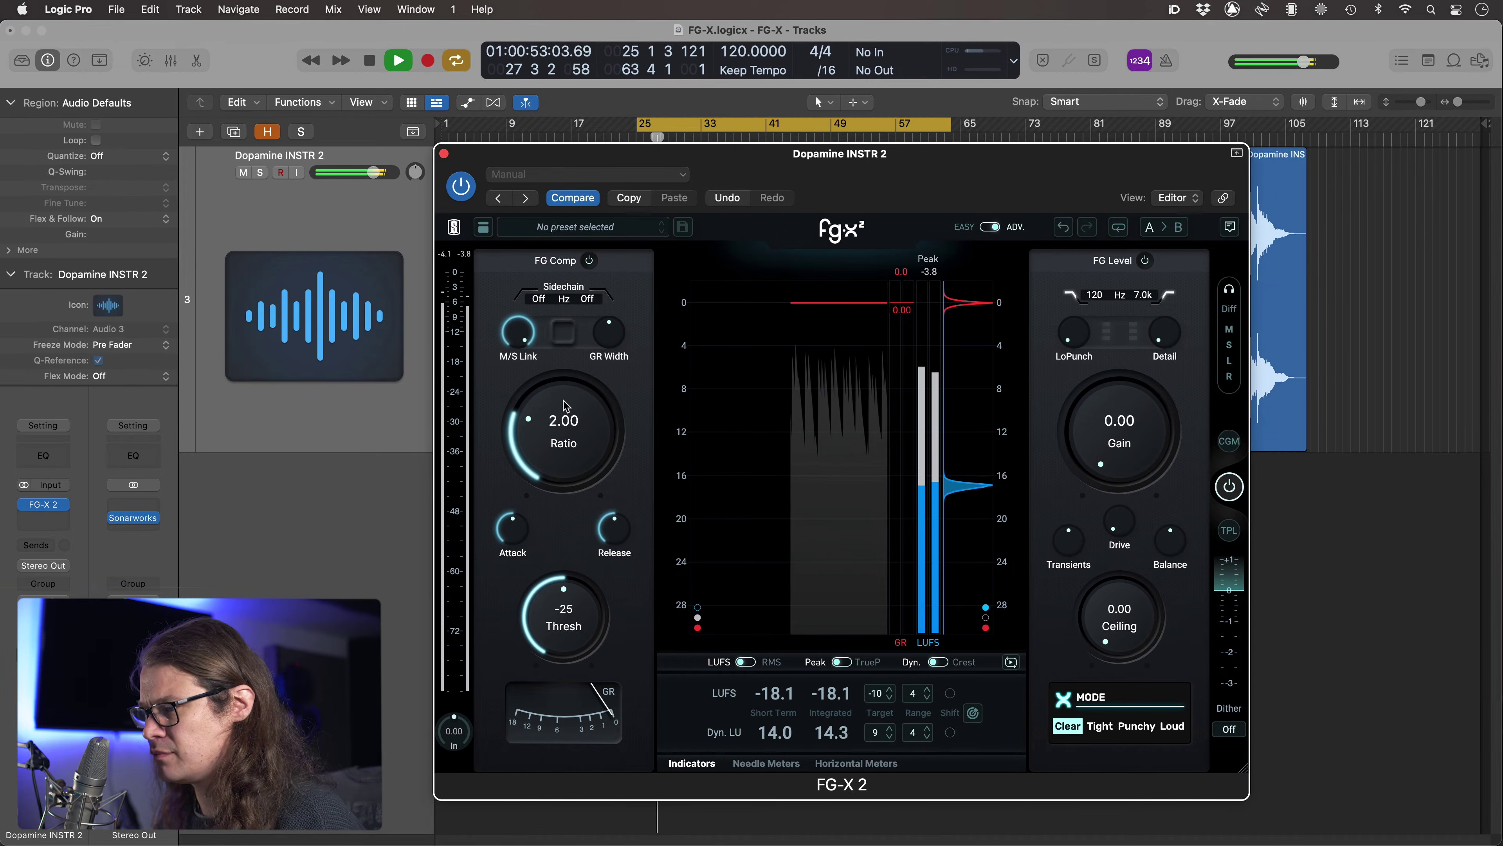
drag(563, 566, 577, 598)
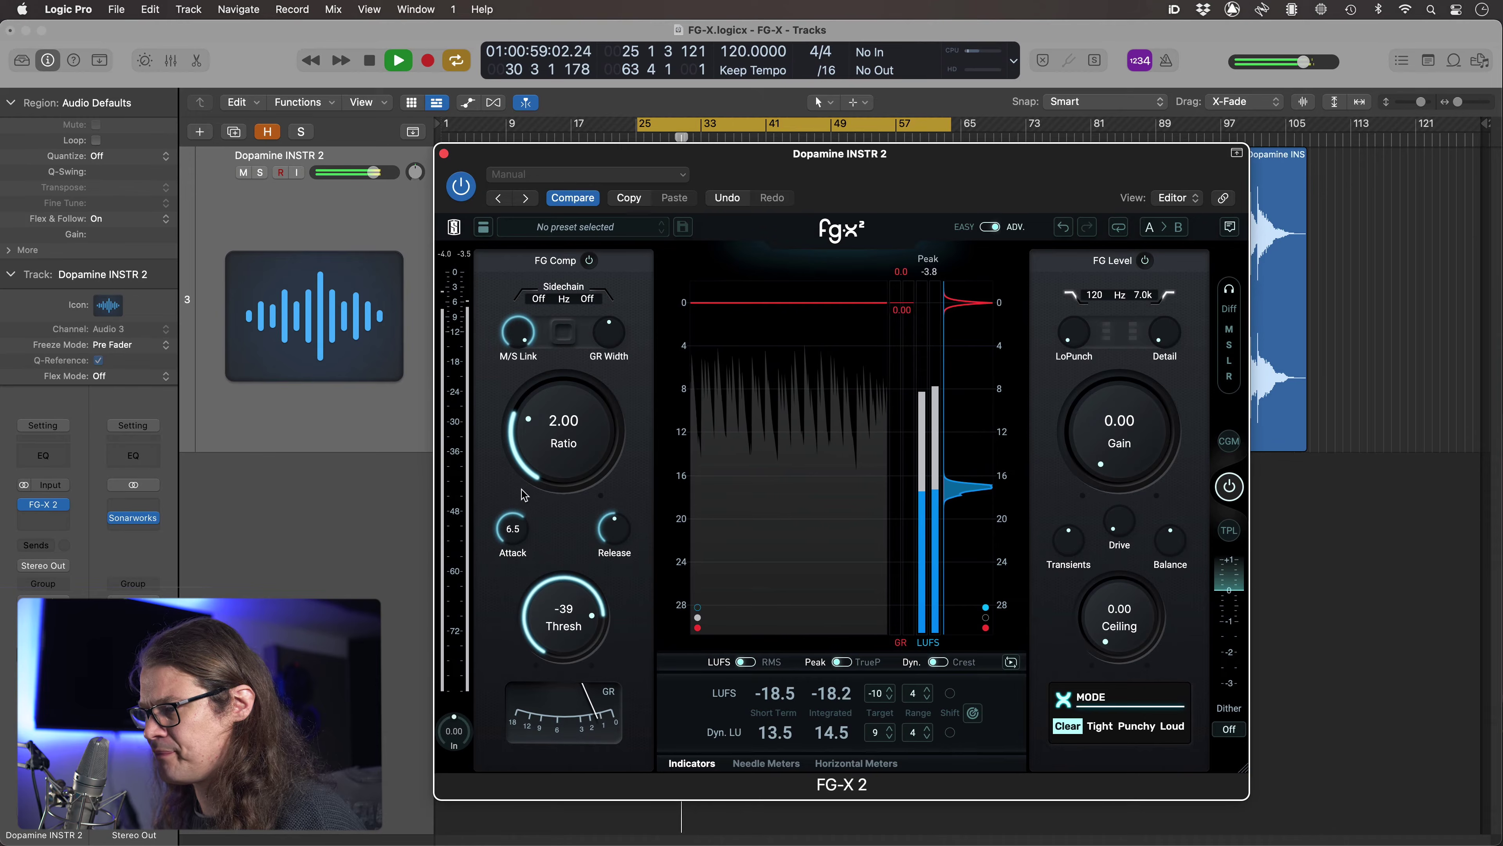
mouse_move(616, 529)
drag(616, 551, 621, 577)
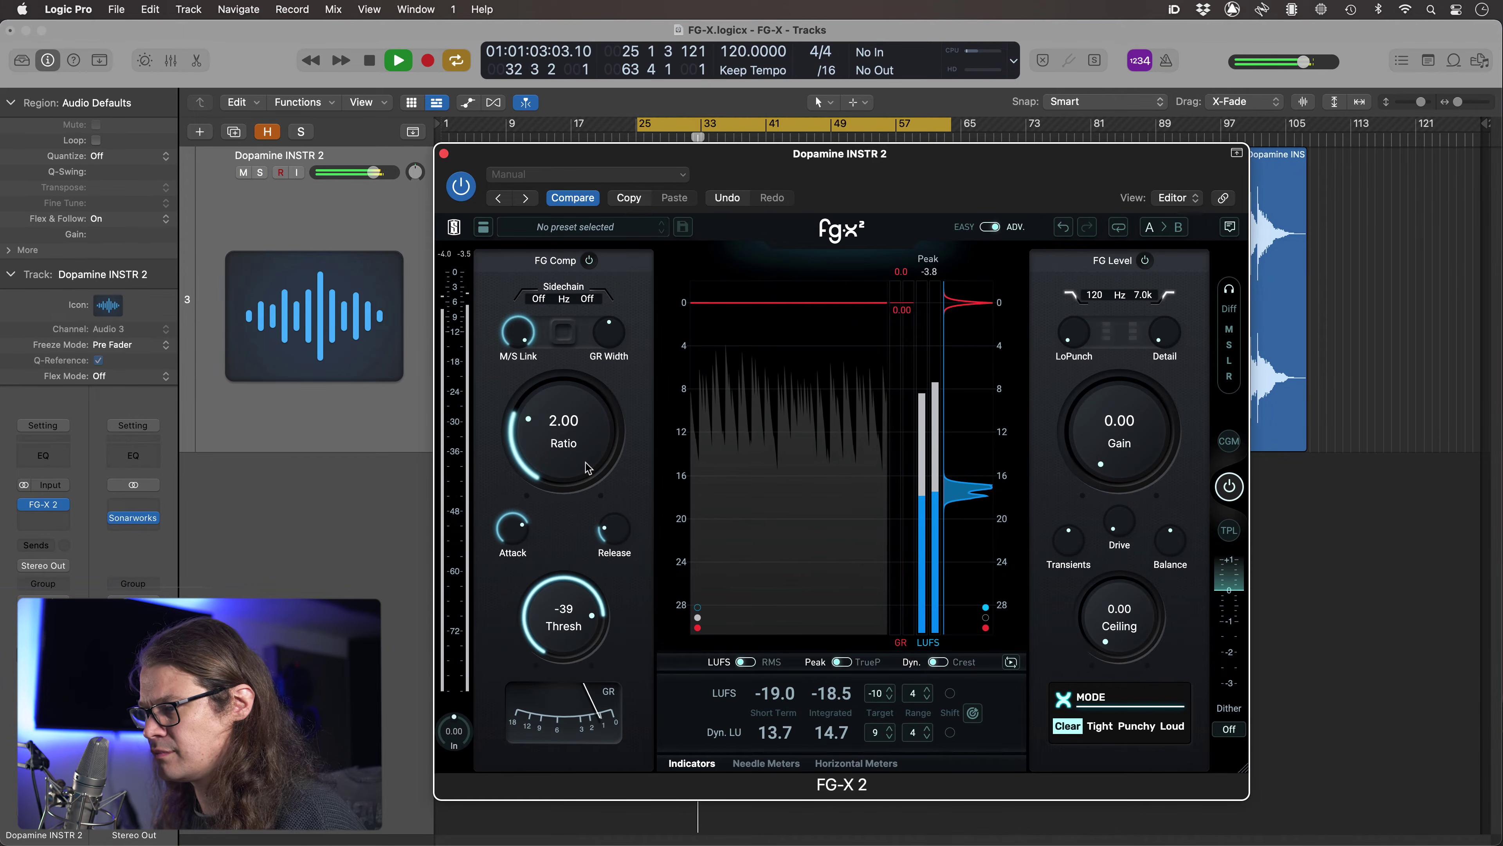
click(589, 261)
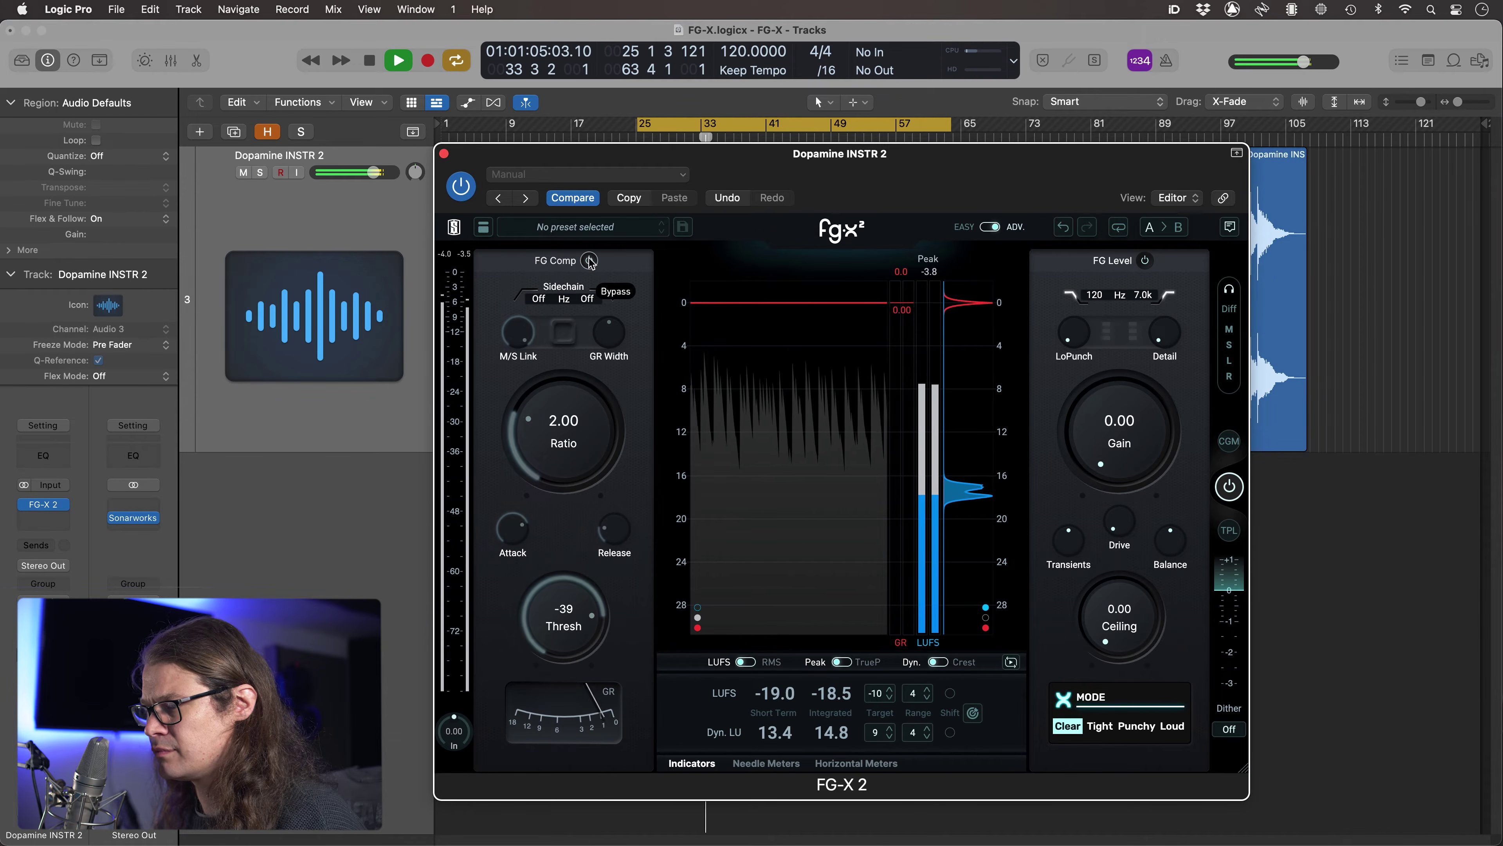
click(590, 261)
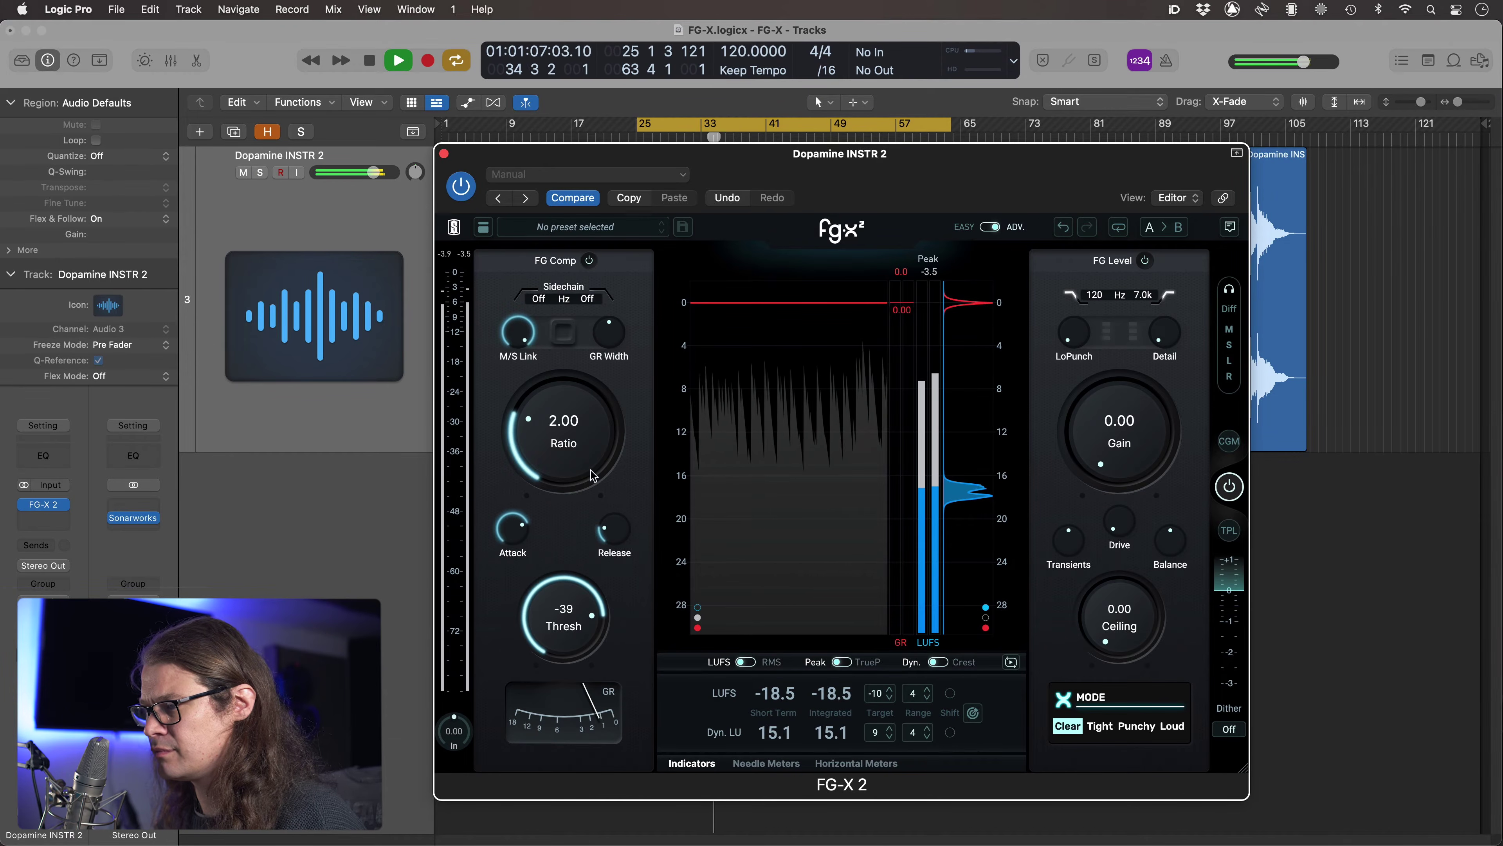
Raise the FG Level gain to 1.73 and compare the sound with the whole plug-in bypassed and active.
drag(1103, 461, 1106, 453)
click(1229, 486)
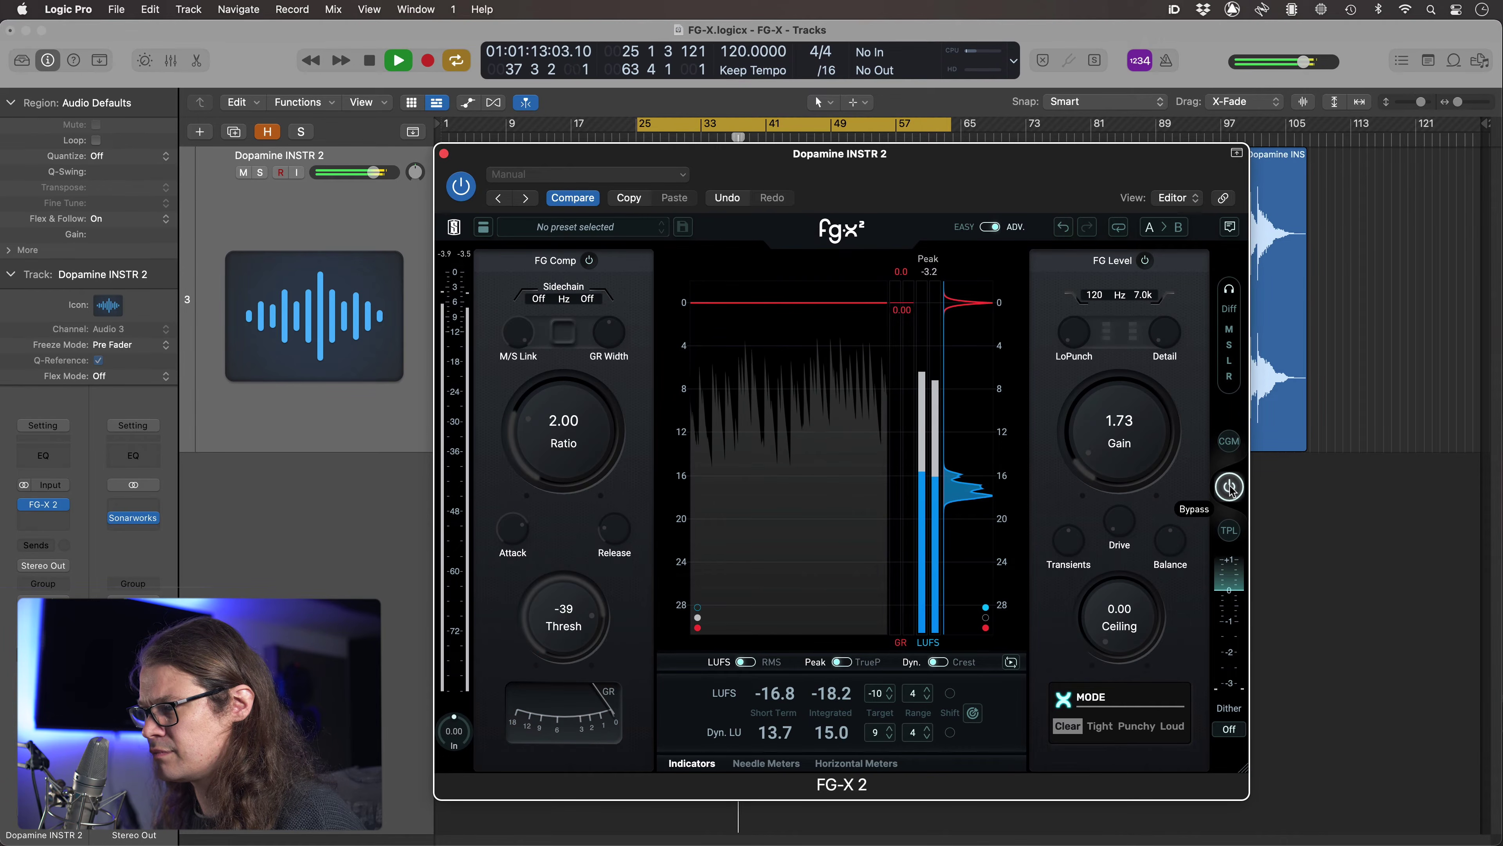
click(1229, 486)
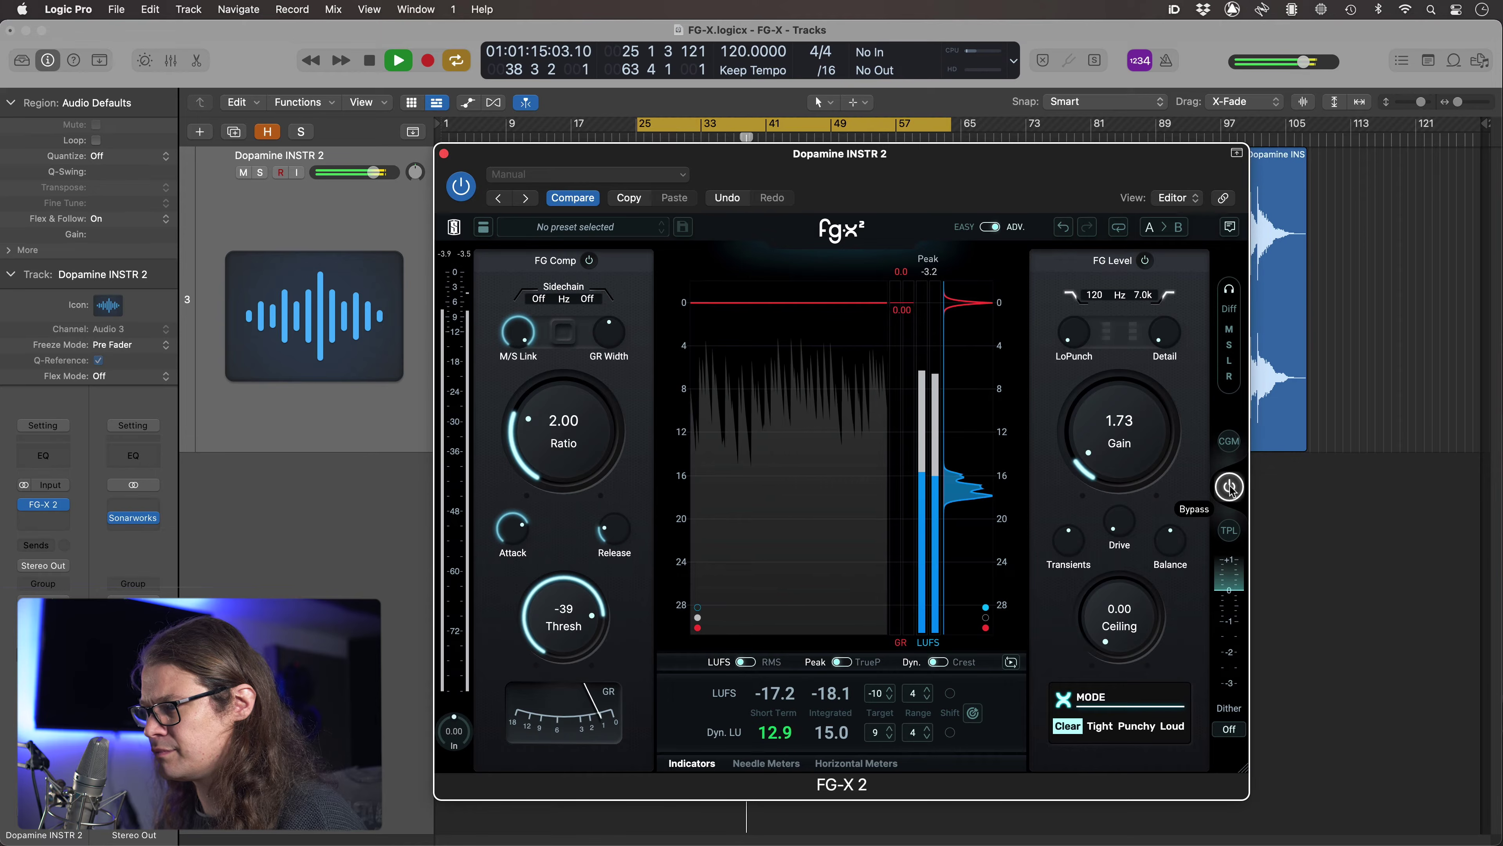
click(1230, 486)
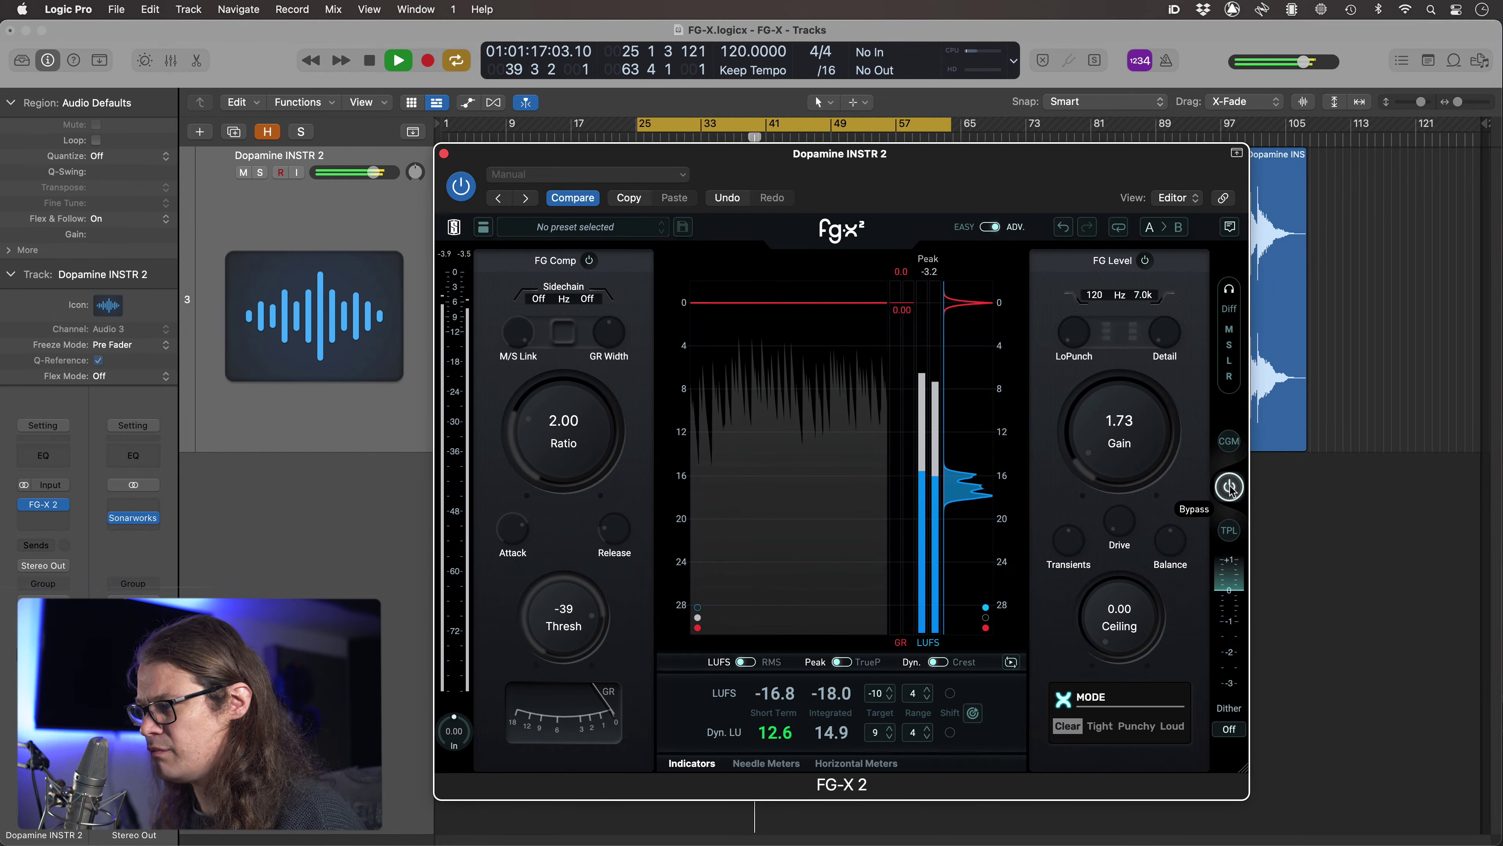
click(1229, 487)
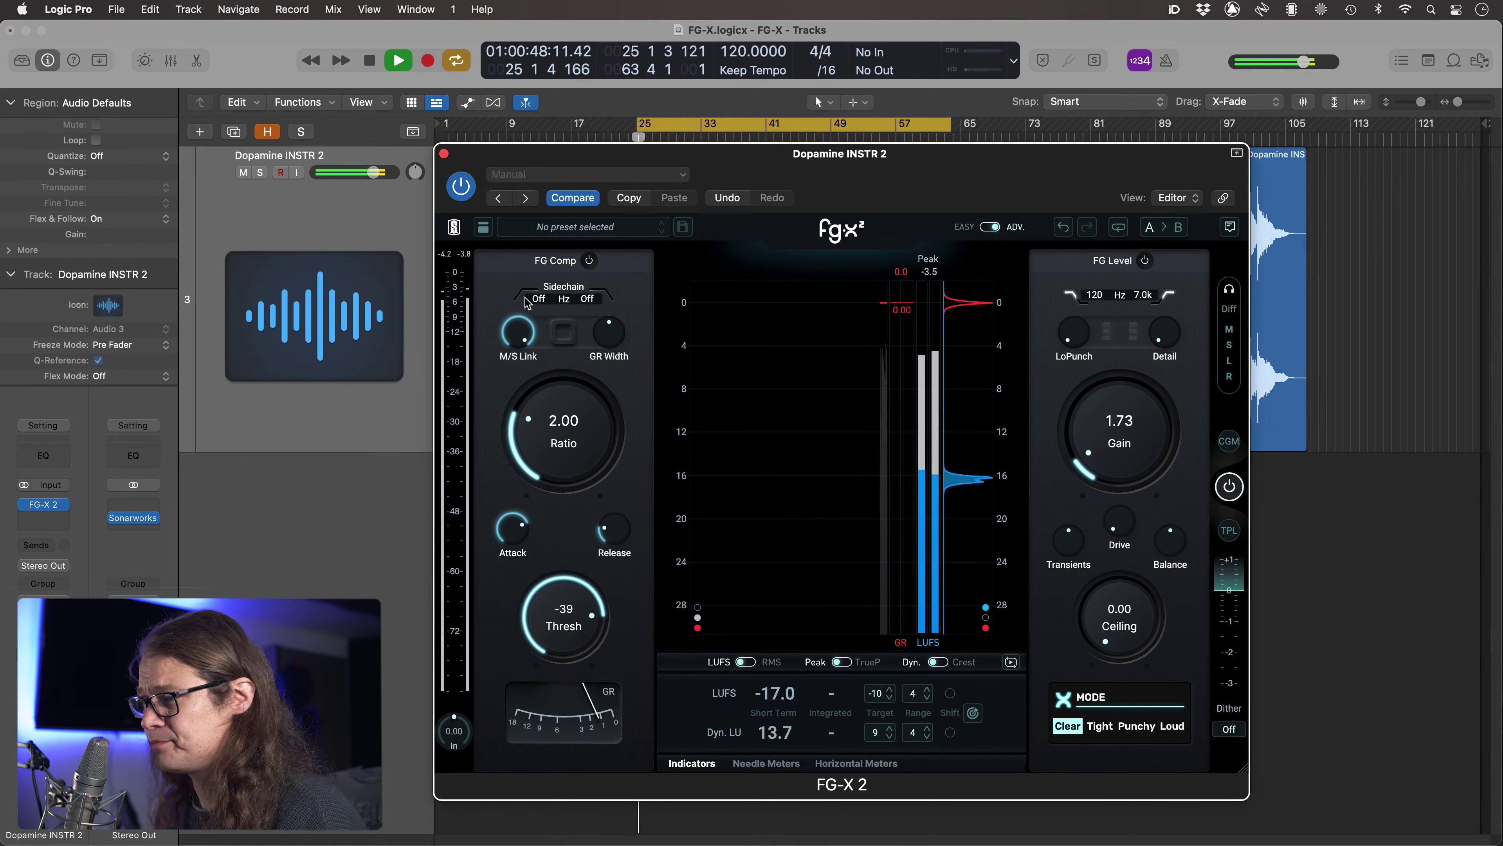
Raise the compressor's sidechain low cut to about 139 Hz while comparing against the bypassed sound, and stop playback.
drag(527, 302, 530, 283)
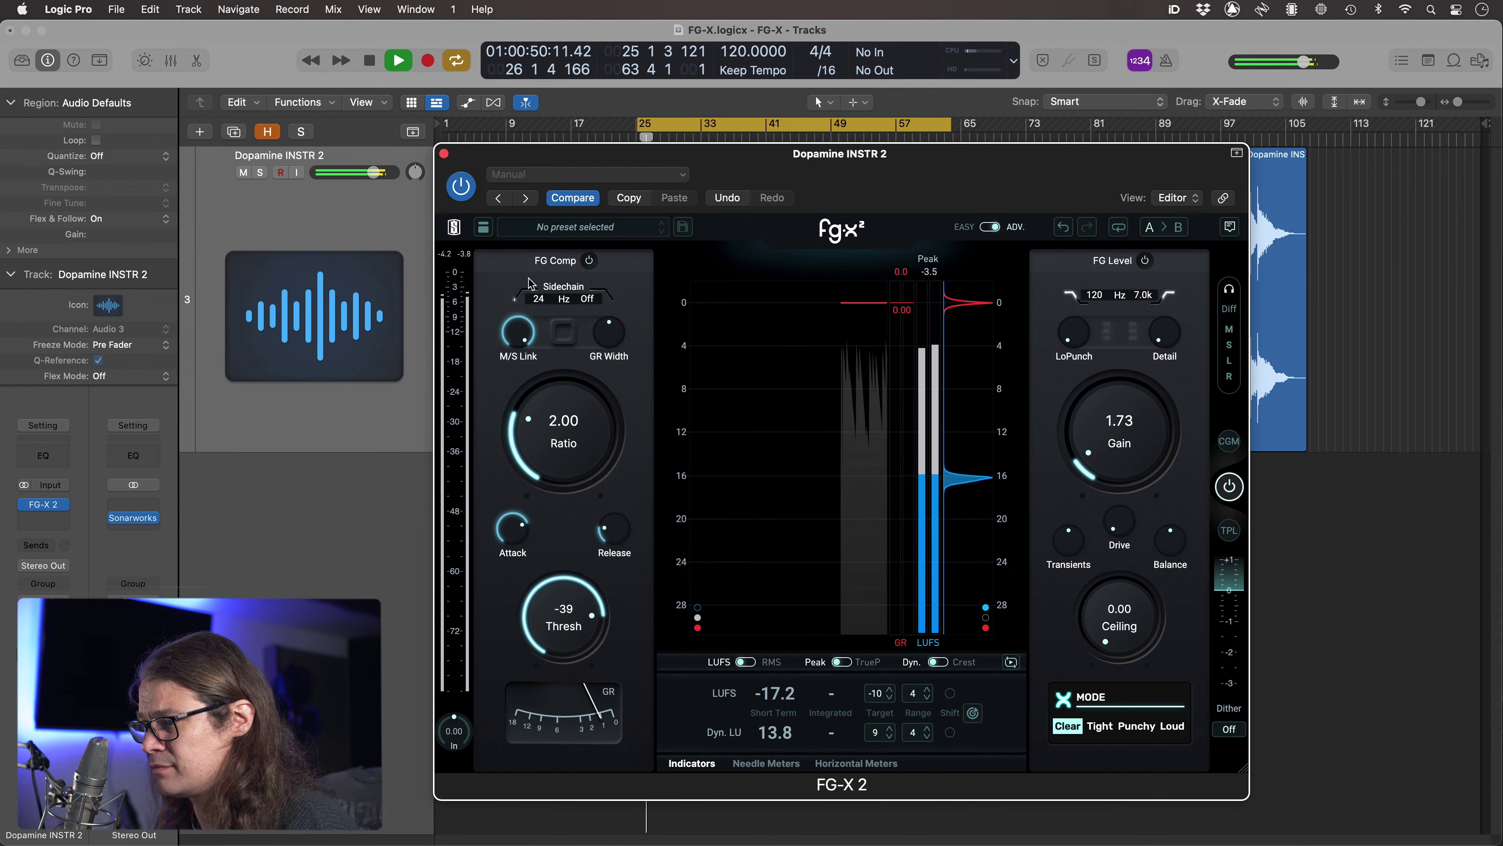
drag(531, 274, 555, 190)
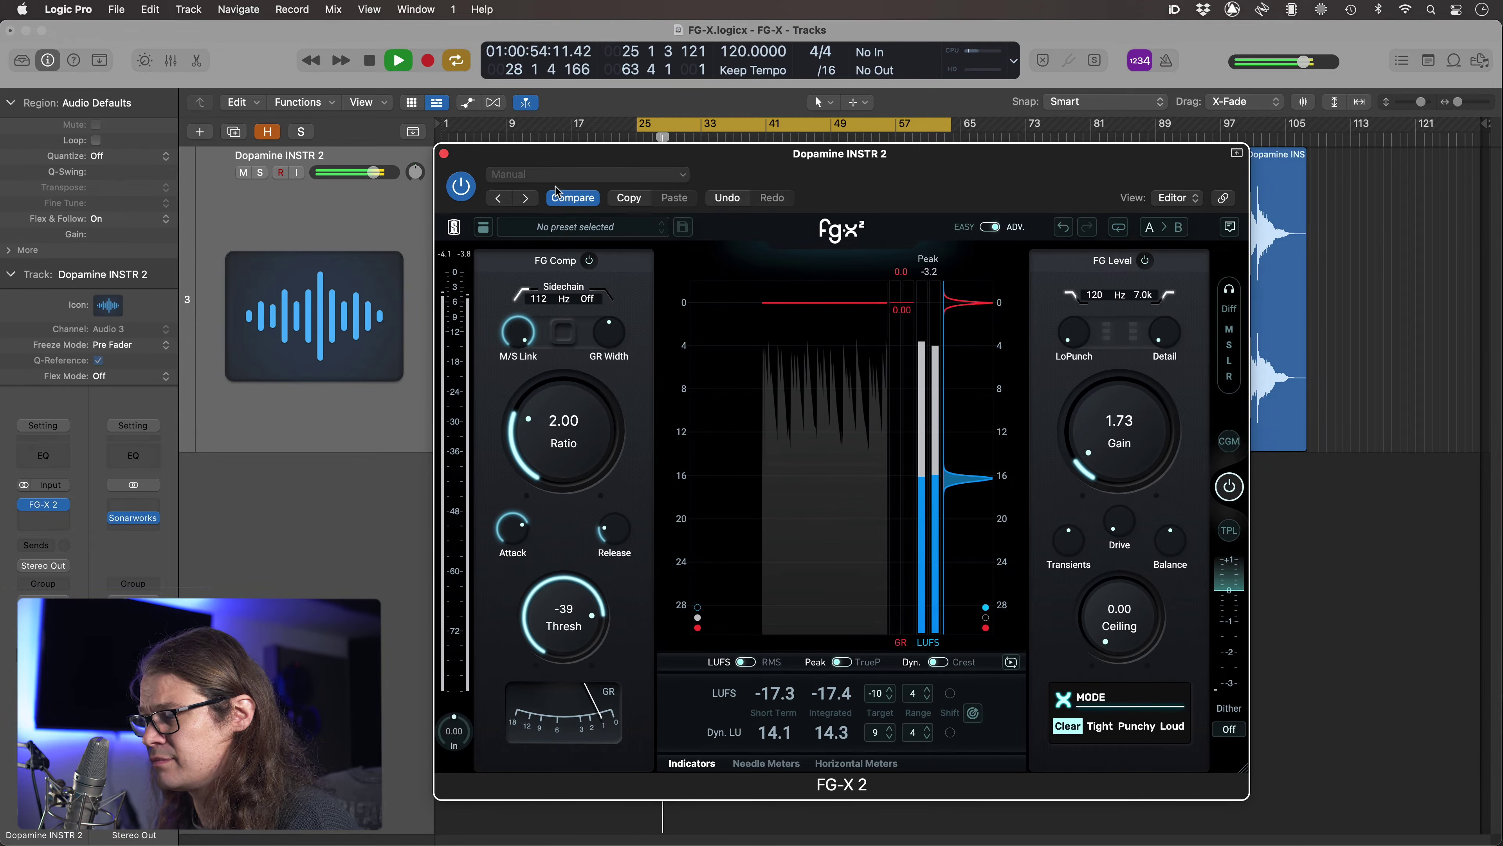
click(1229, 487)
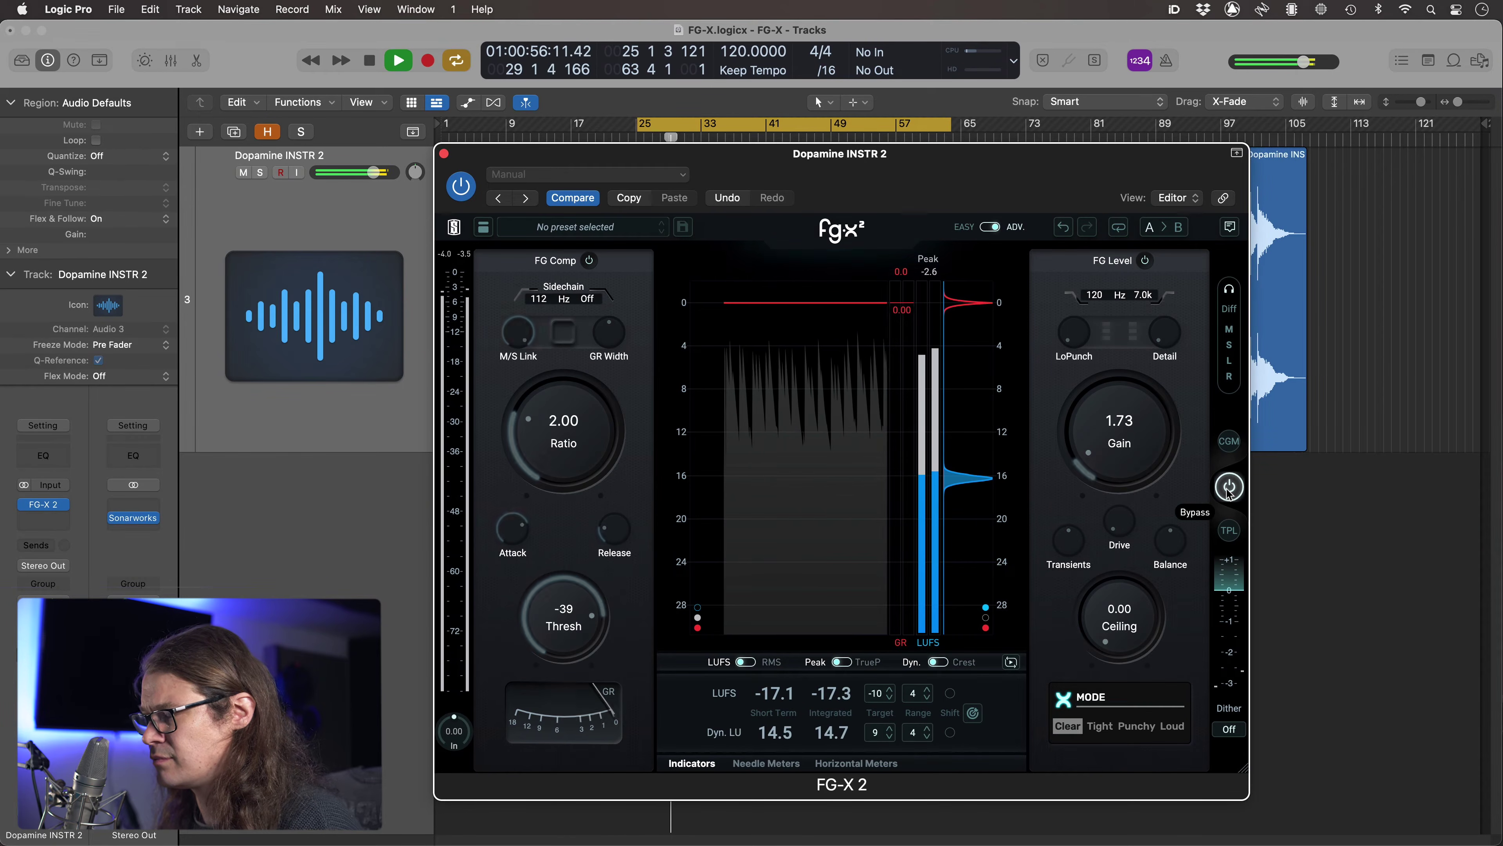
click(1229, 488)
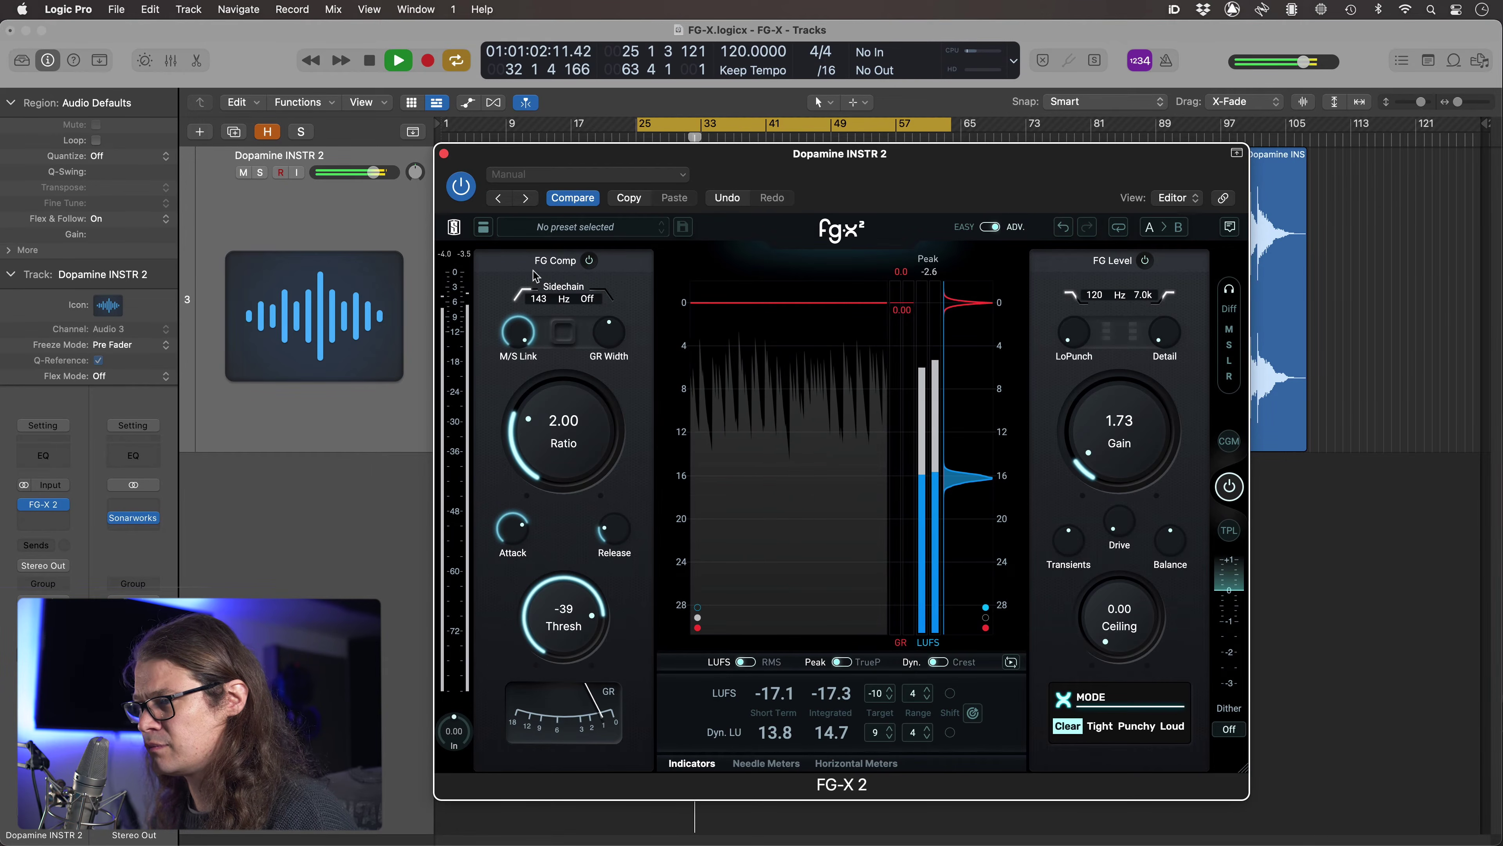
mouse_move(535, 276)
mouse_down()
mouse_move(540, 252)
mouse_move(541, 312)
mouse_move(547, 284)
mouse_up()
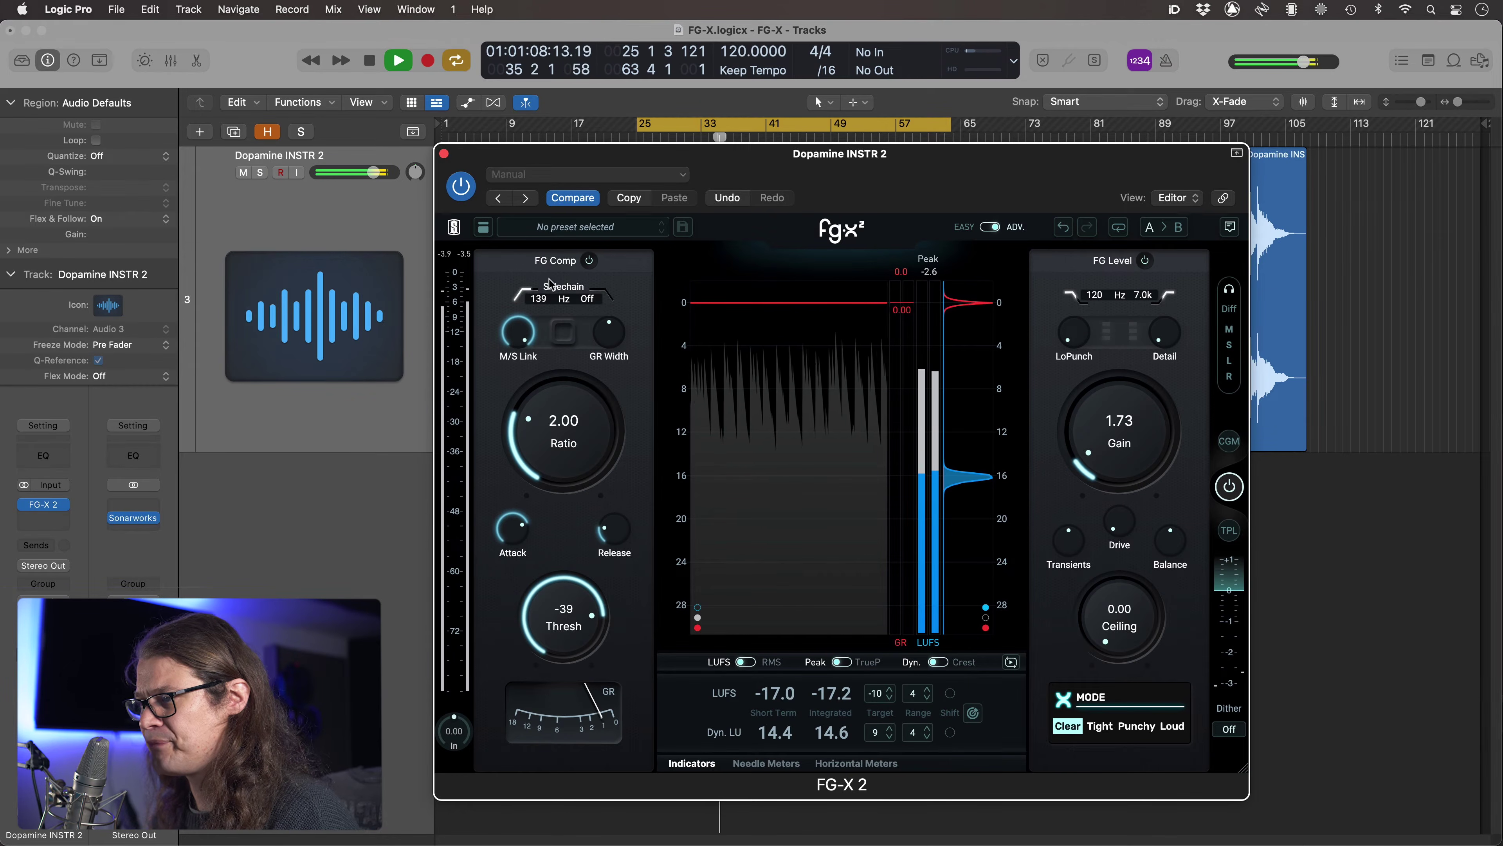
key(space)
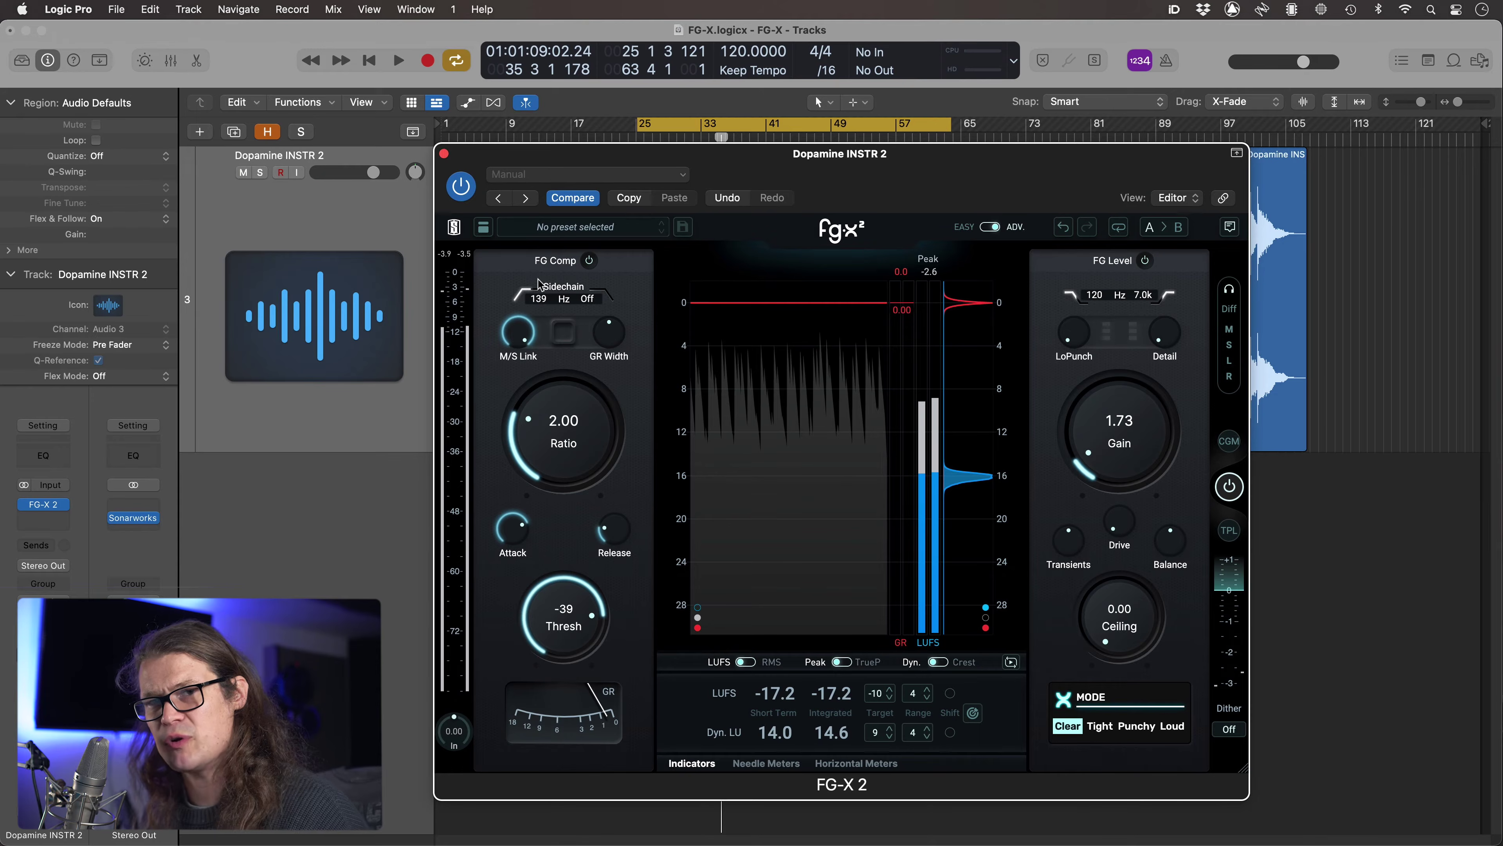
Play the loop bypassed, re-enable the plug-in with the sidechain low cut off to compare, and stop playback.
click(1226, 489)
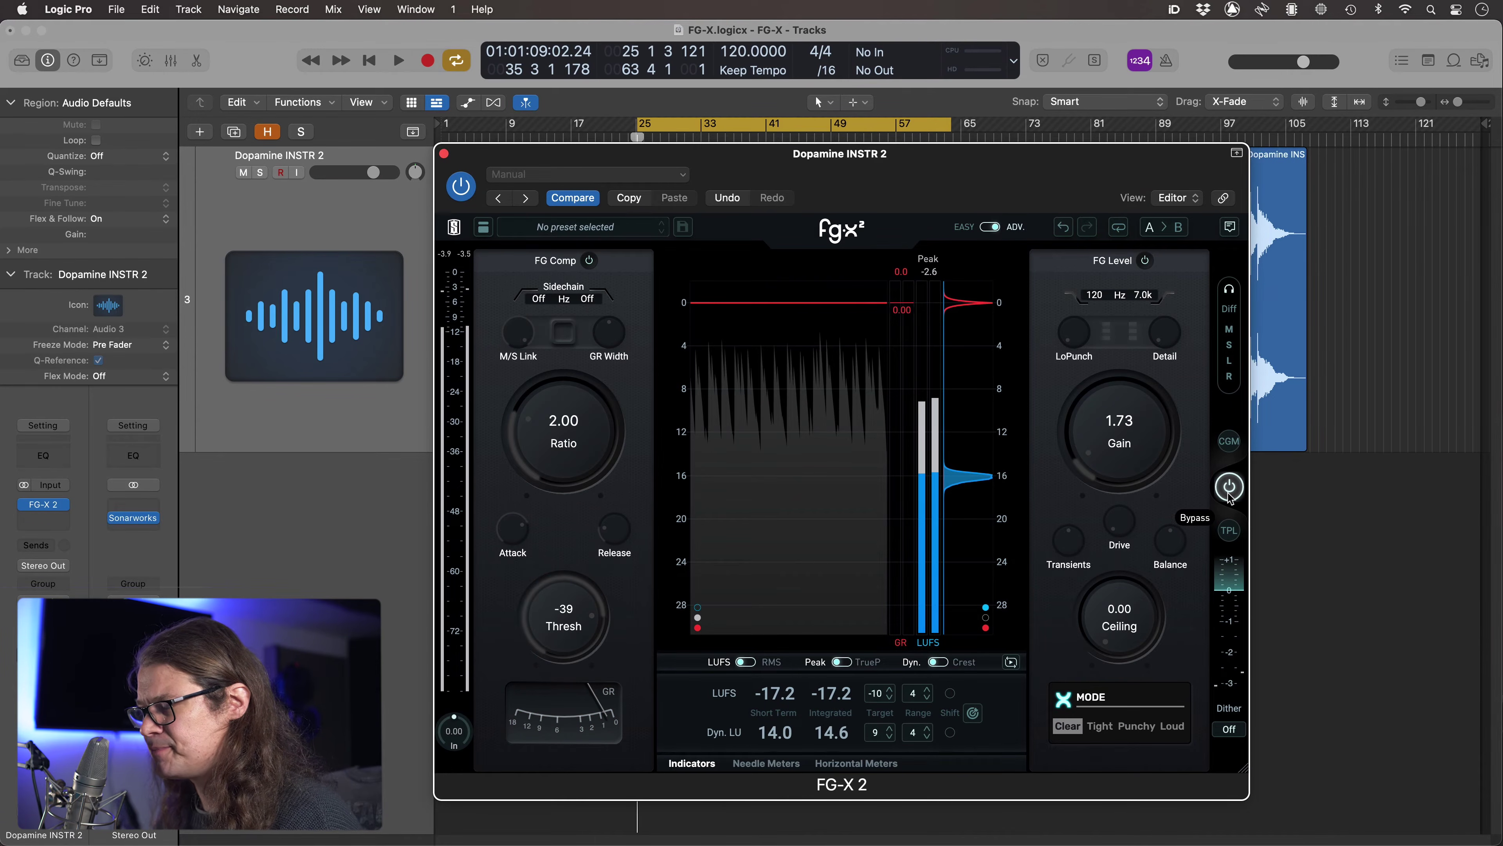
key(space)
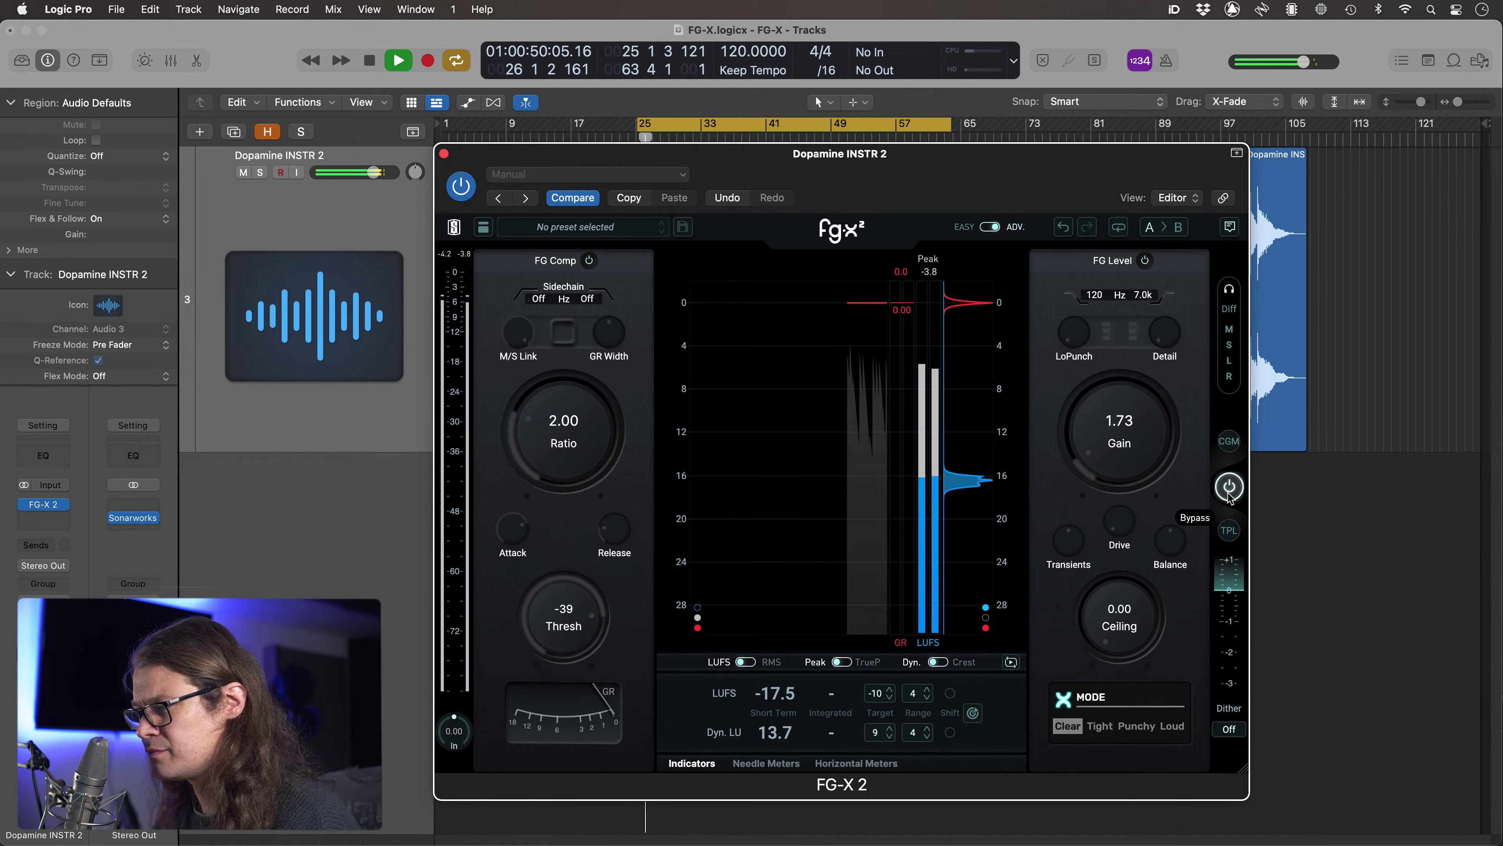
click(1228, 488)
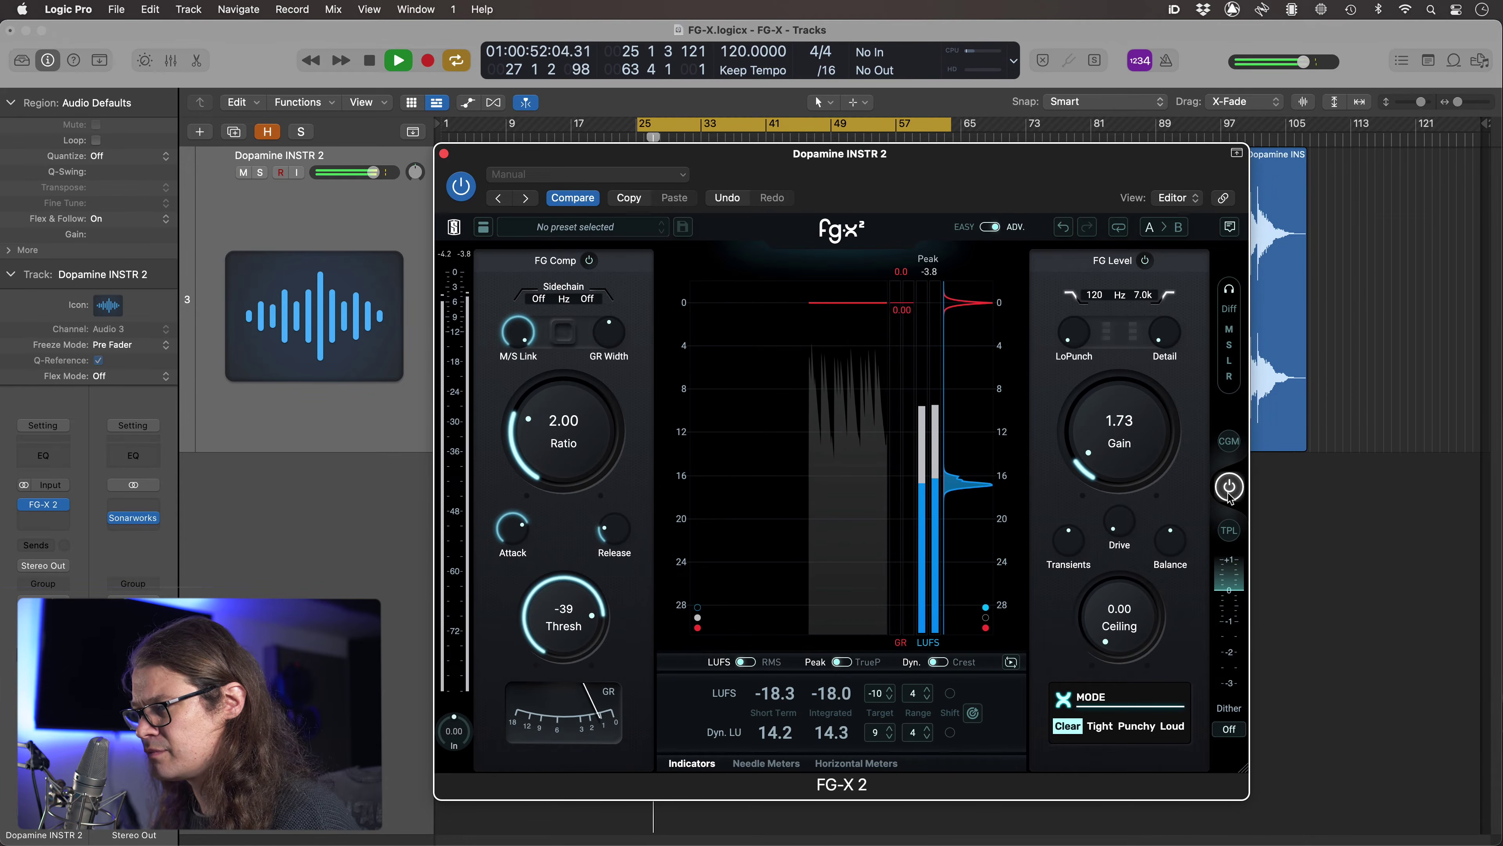
key(space)
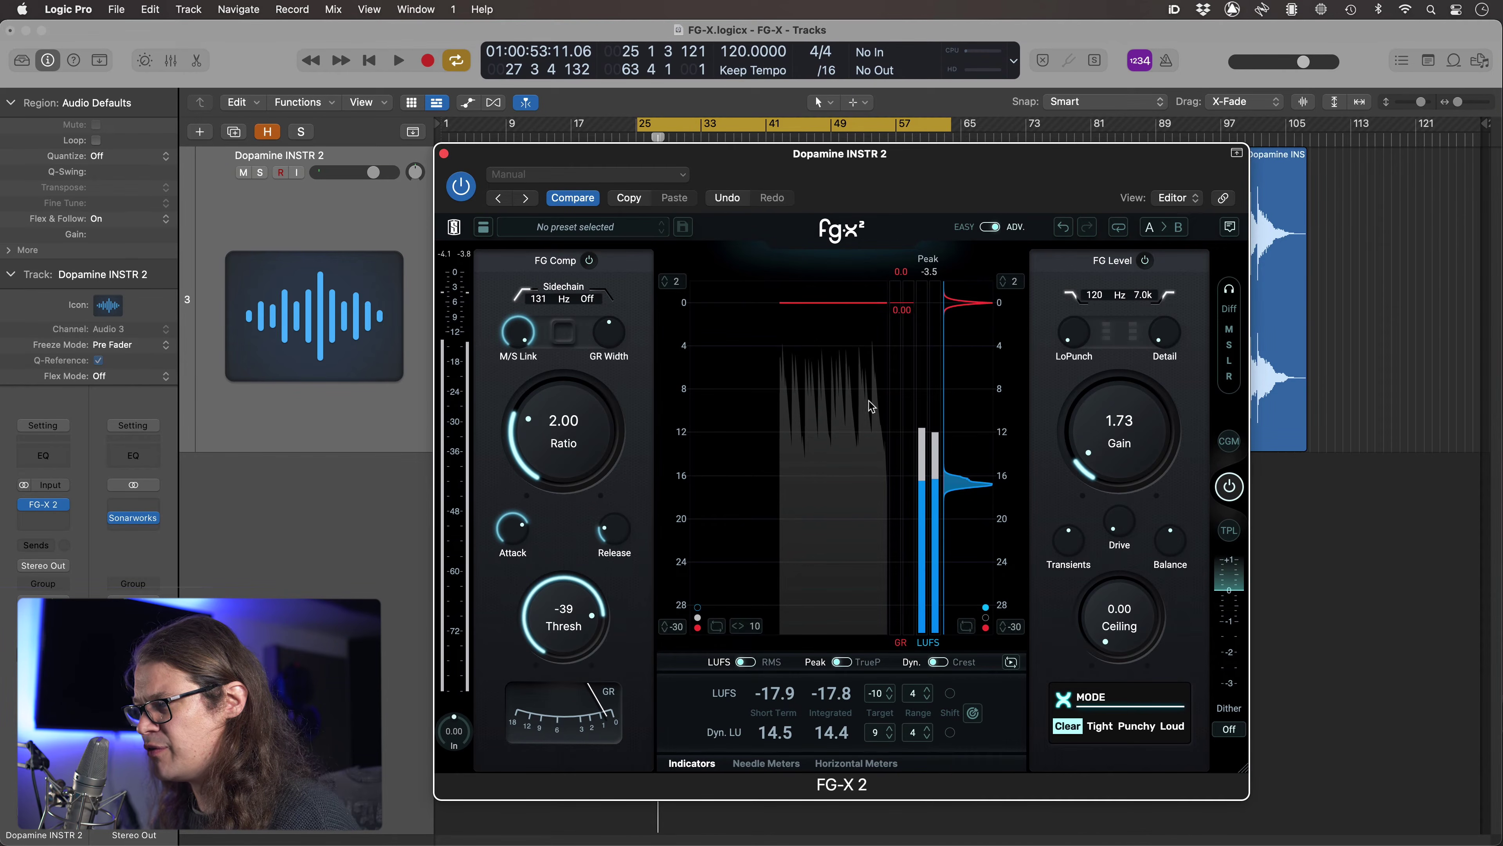
Replay the loop and alternate between bypassed and active plug-in to judge the 131 Hz sidechain low cut.
click(1229, 486)
key(space)
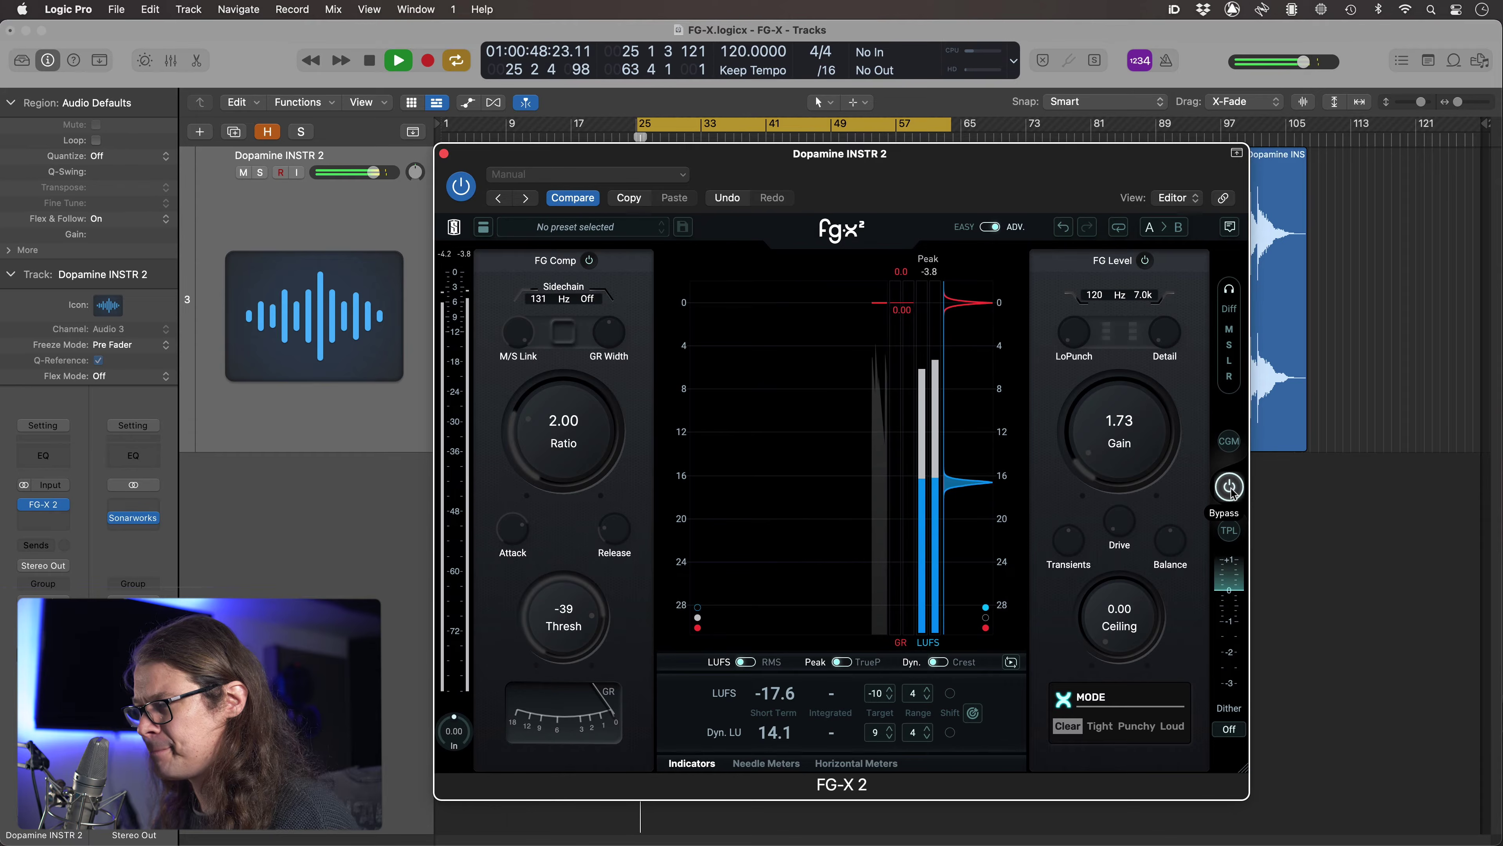
click(1229, 486)
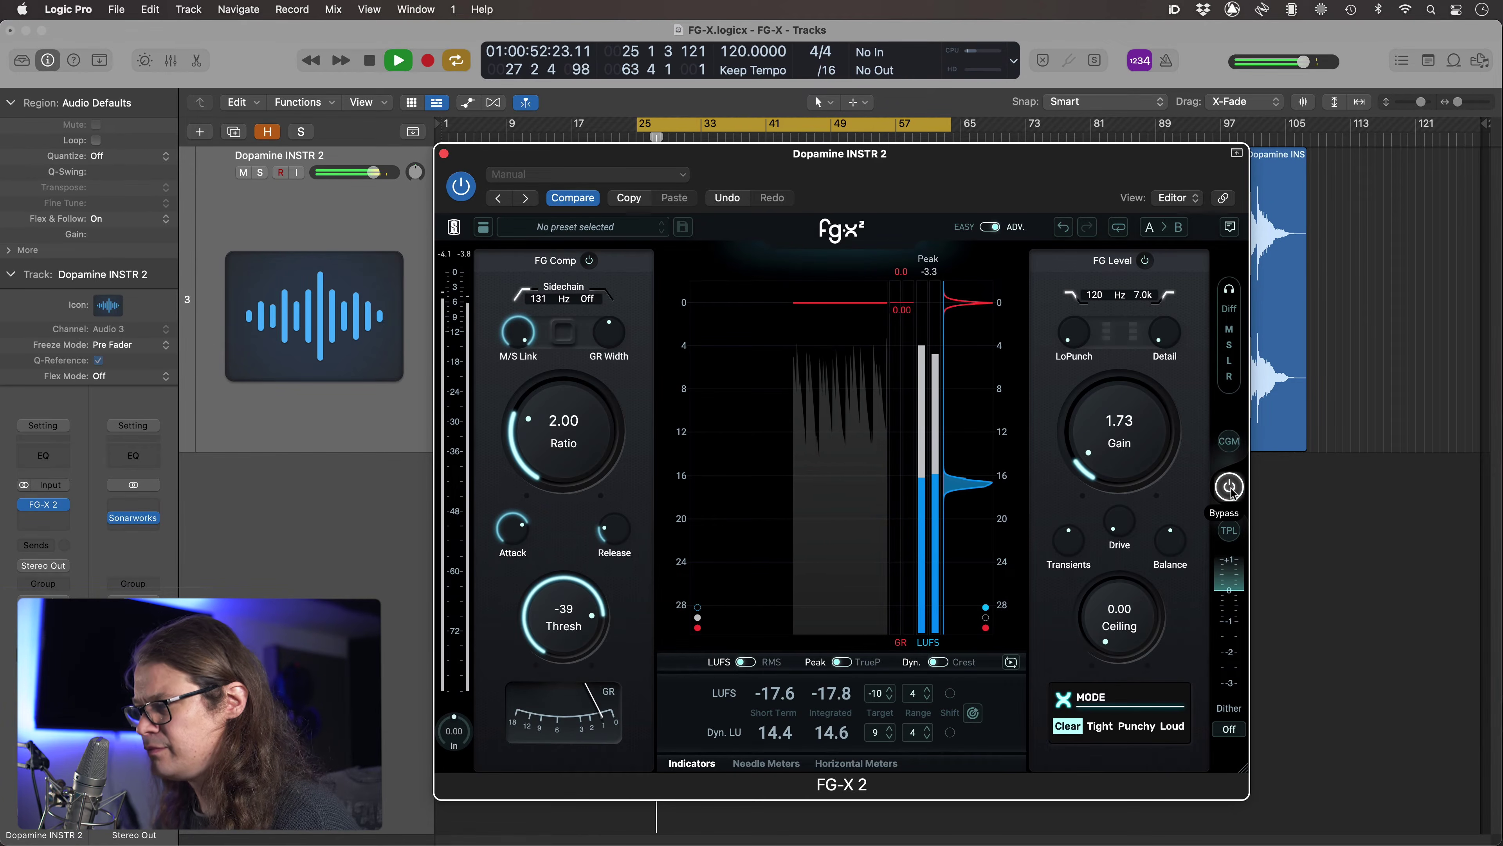
click(1229, 486)
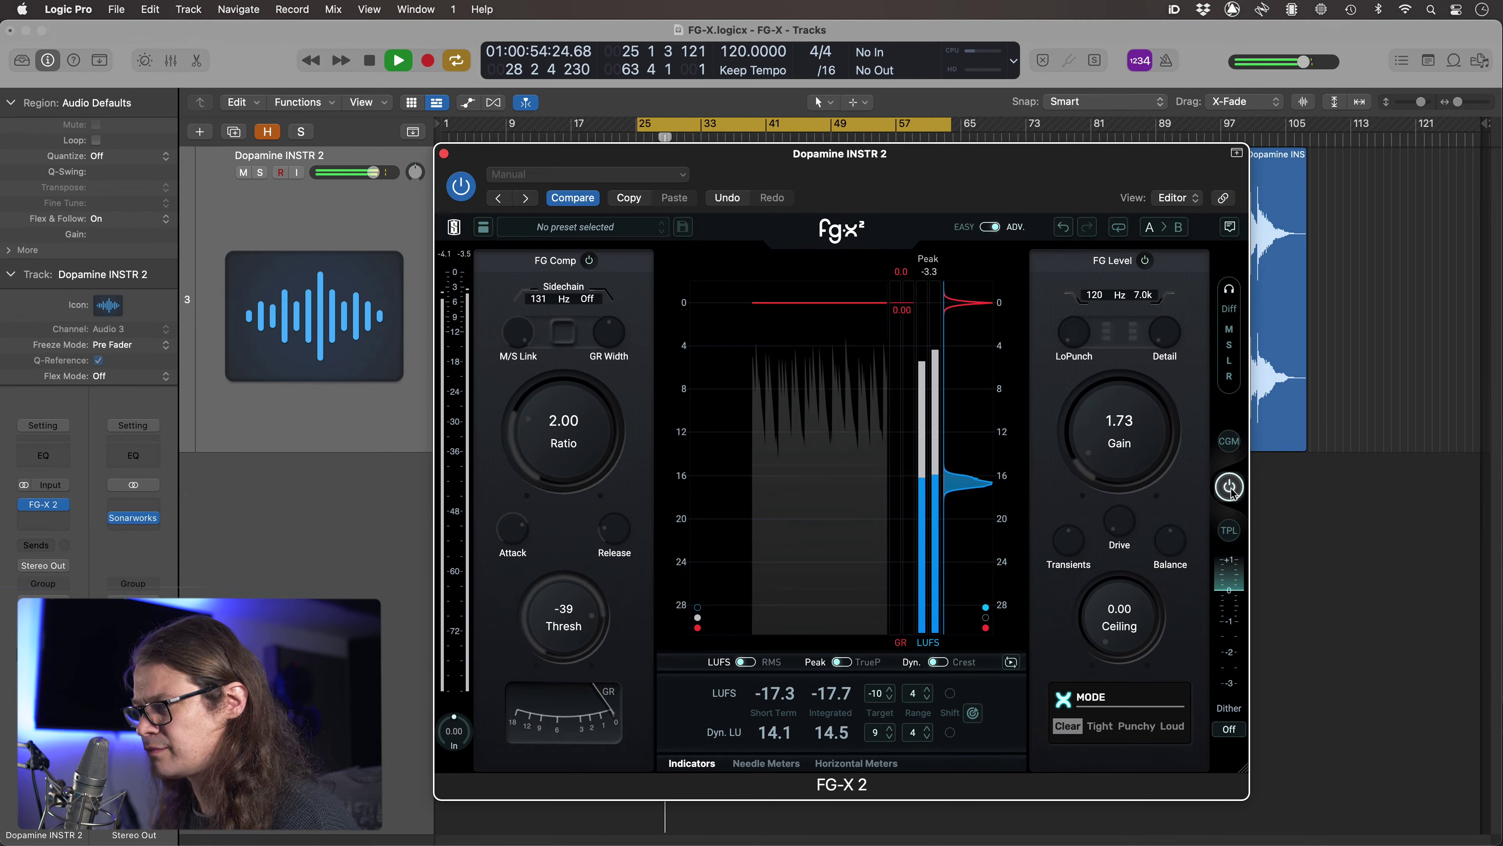
click(1229, 487)
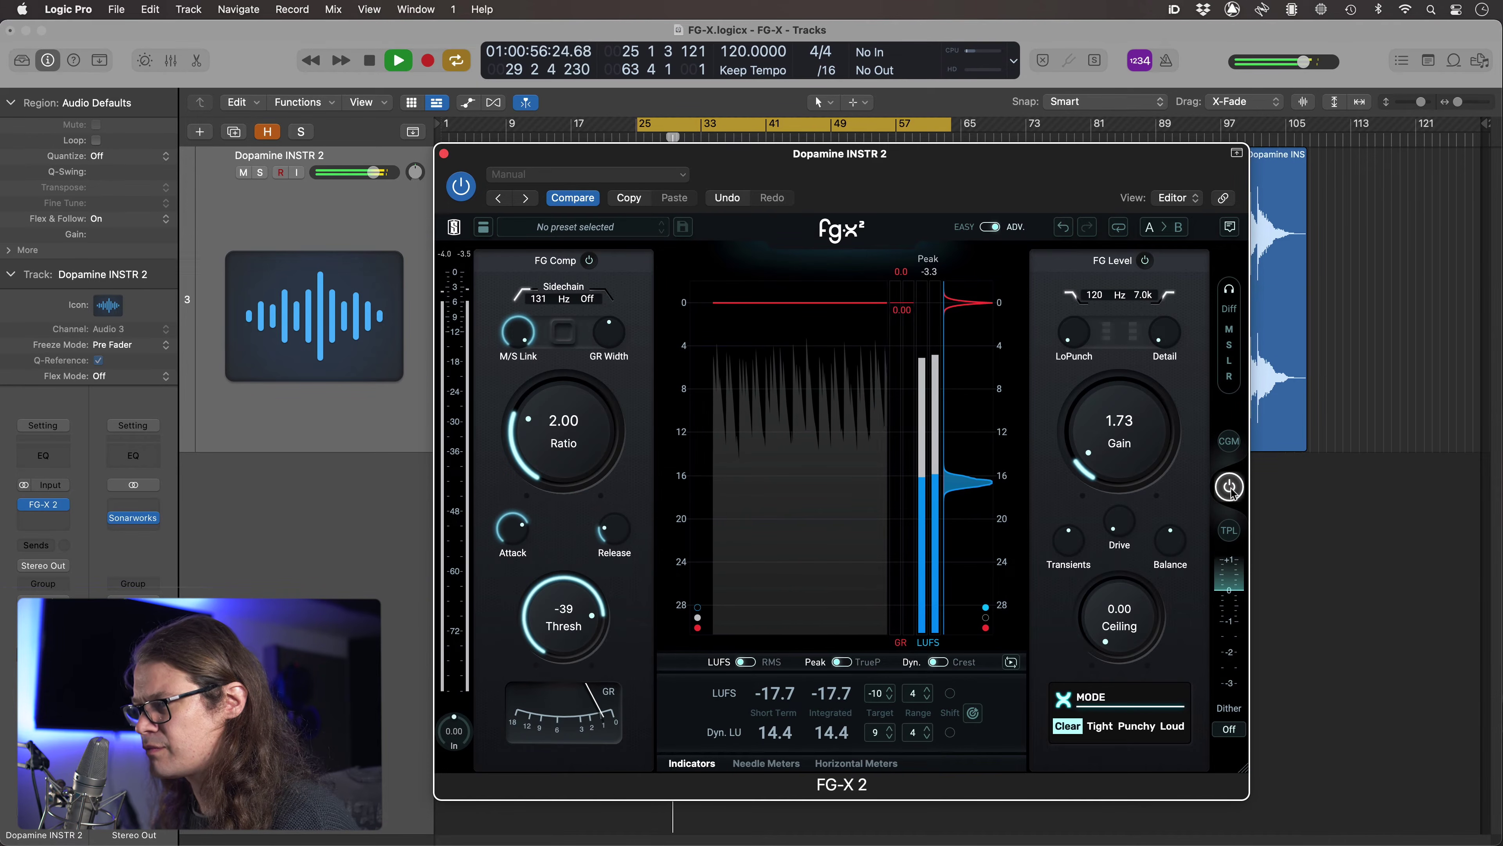
key(space)
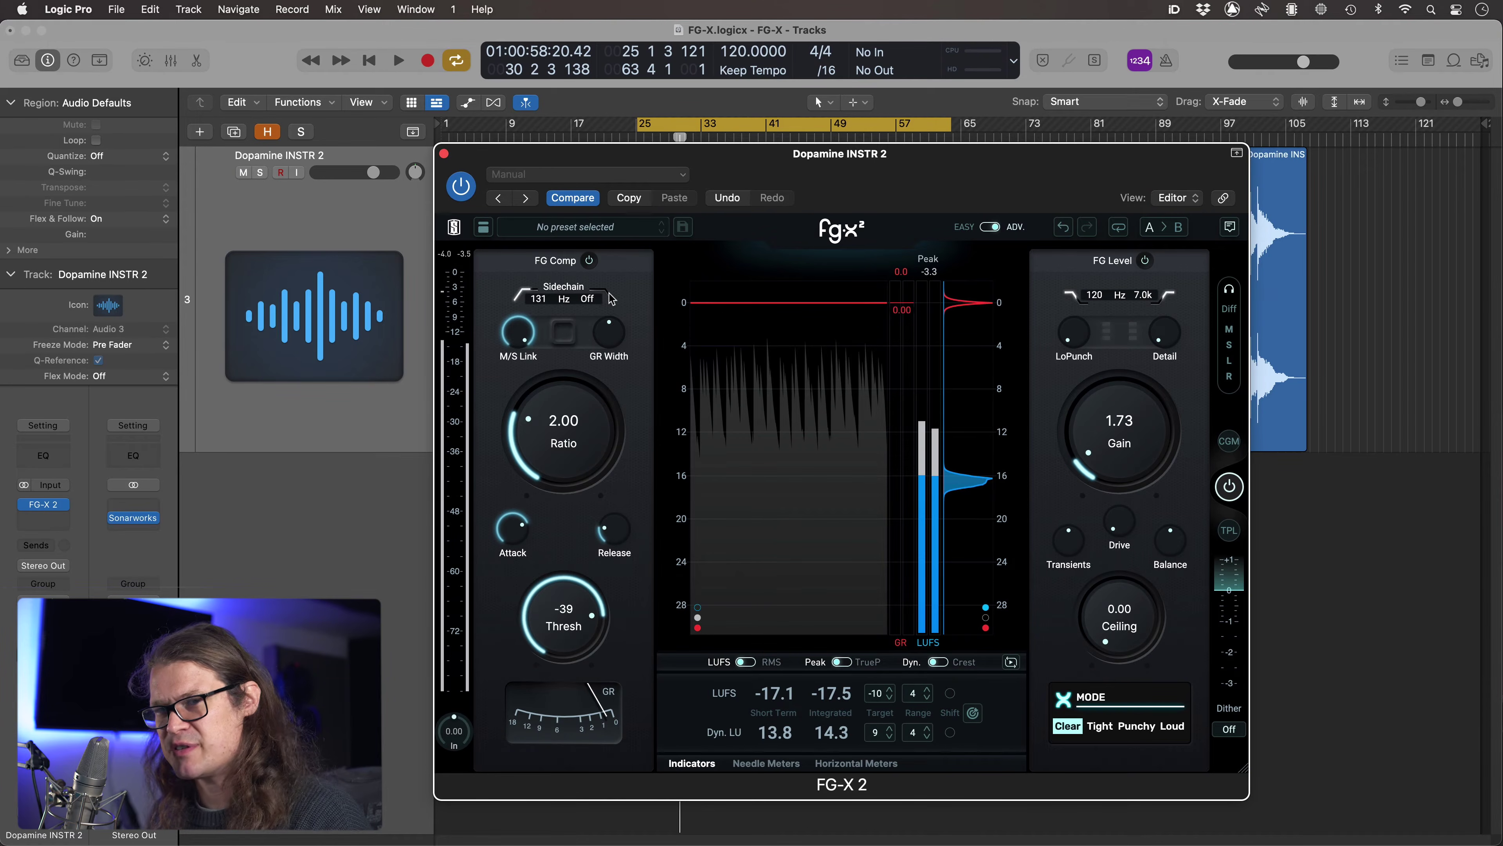
Play the loop, lower the compressor's sidechain high cut to 8.8 kHz, and stop playback.
key(space)
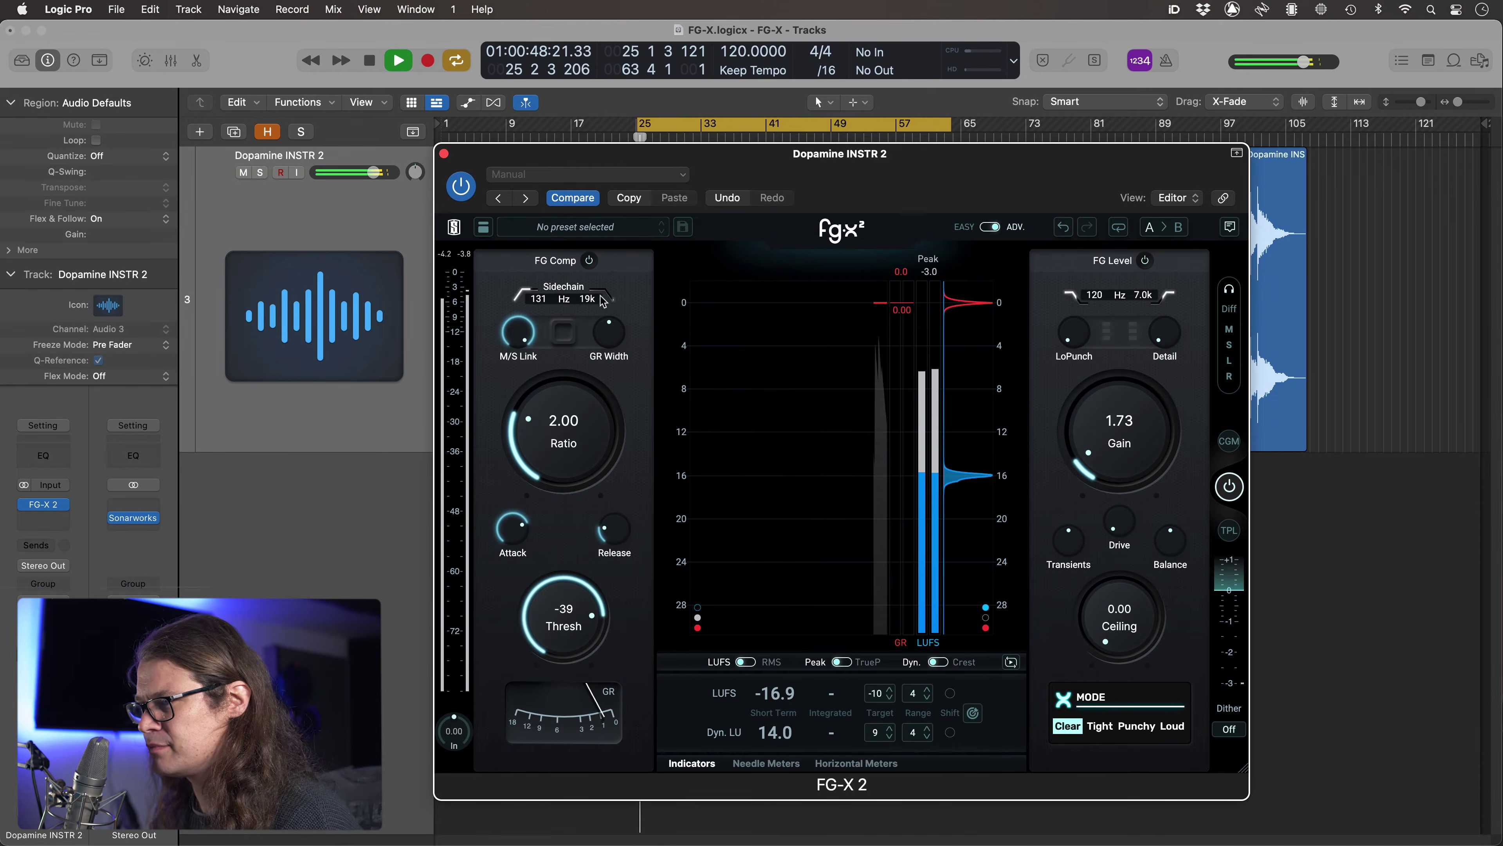
drag(594, 281, 640, 418)
key(space)
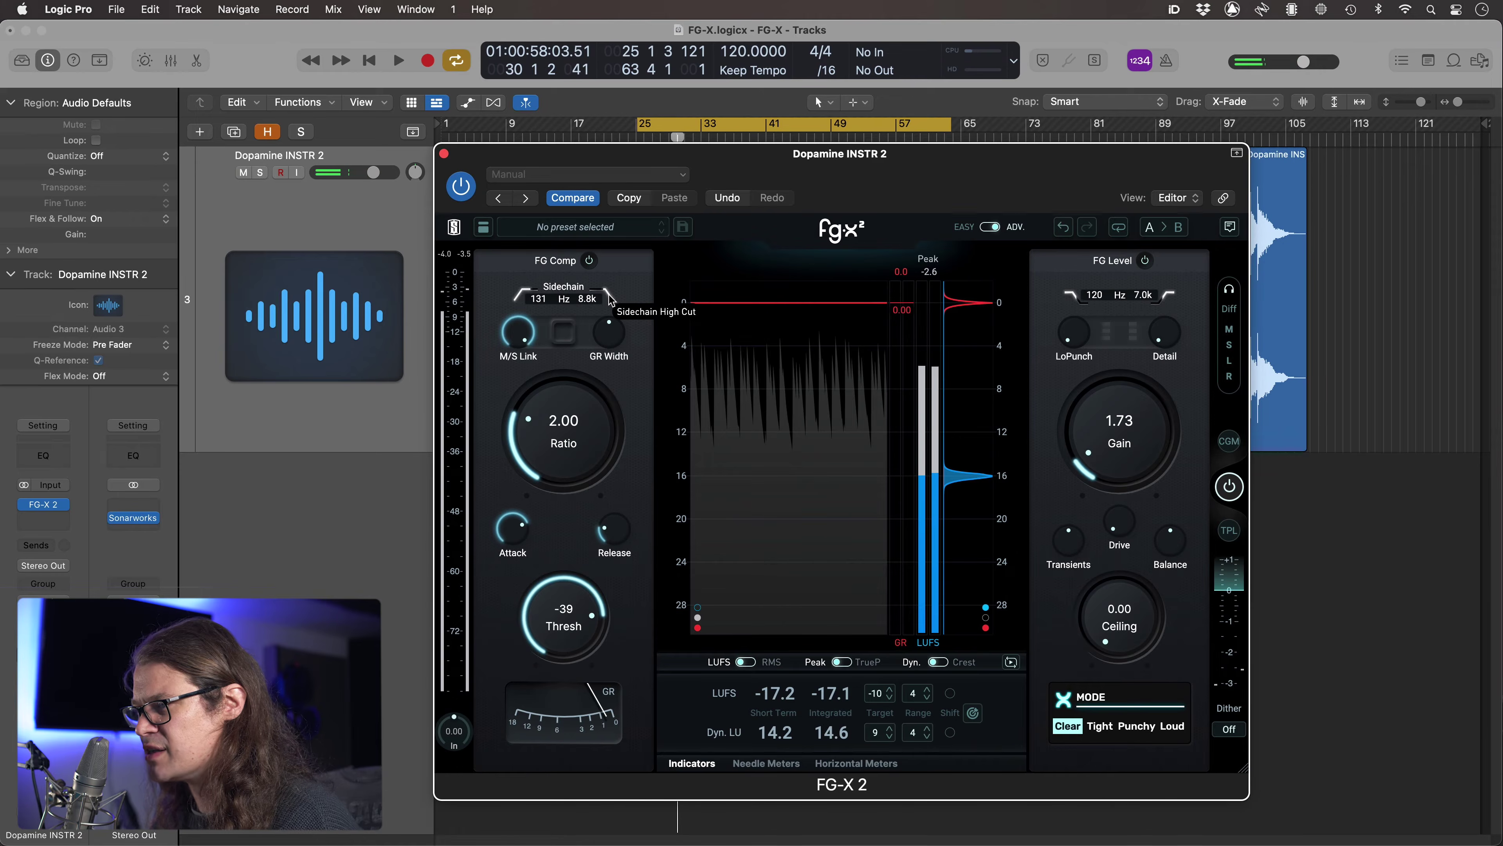
Replay the loop and fine-tune the compressor's sidechain high cut to 11 kHz.
key(space)
drag(612, 270, 620, 258)
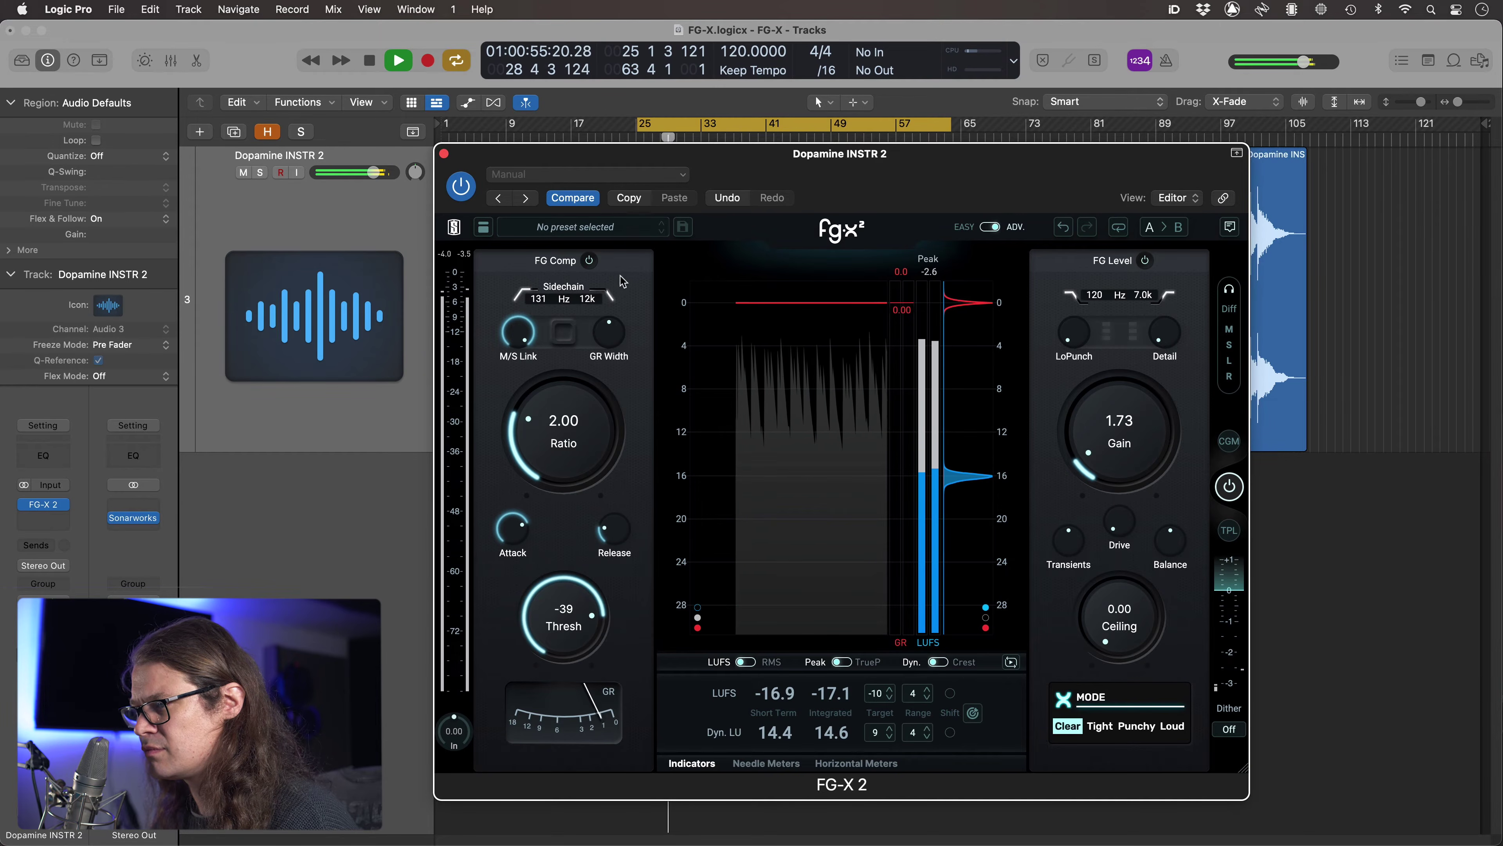
key(space)
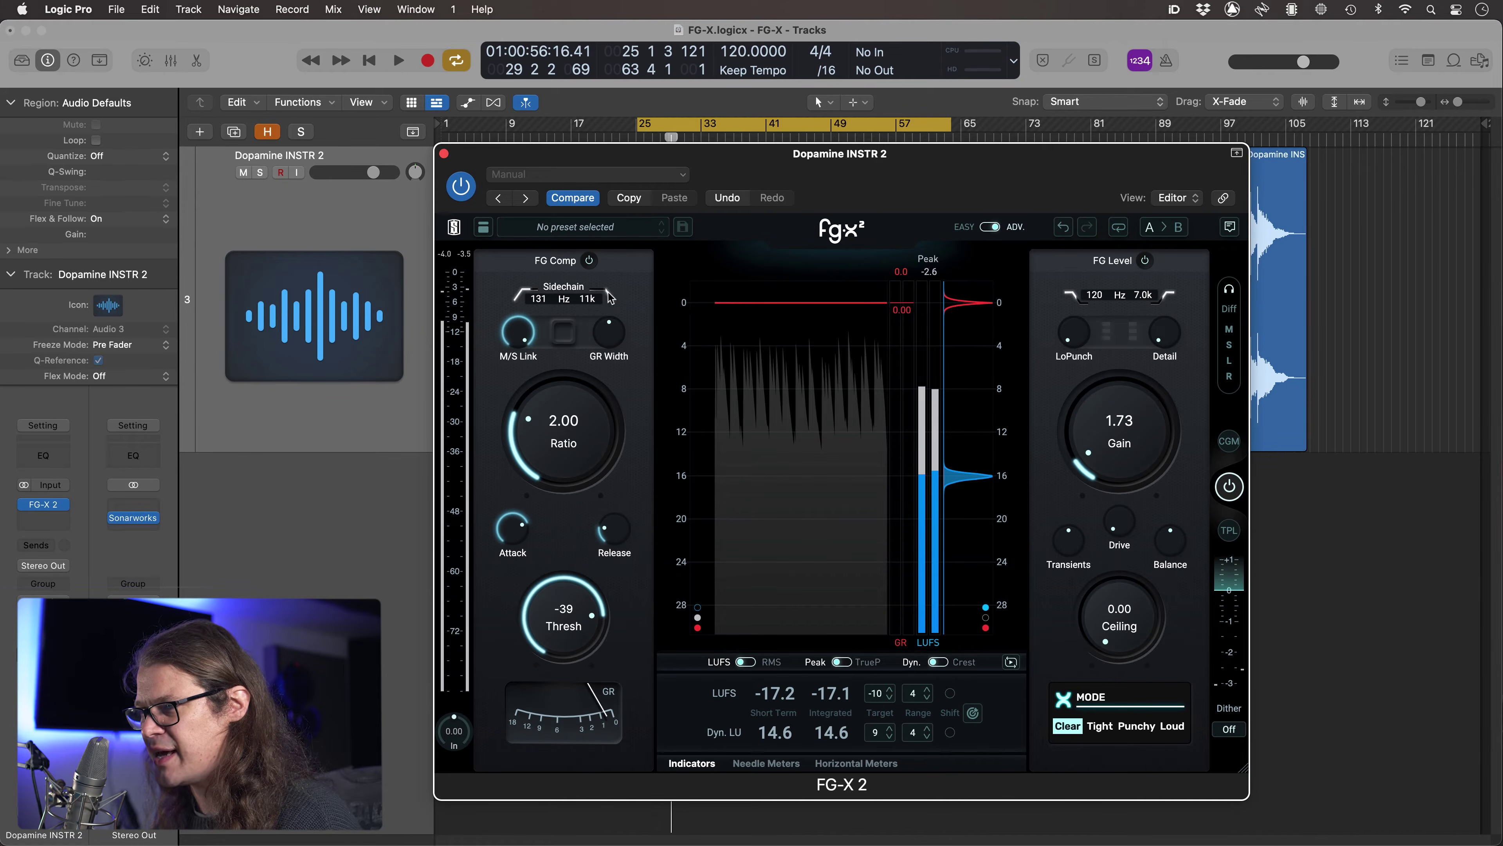
key(space)
drag(611, 300, 613, 363)
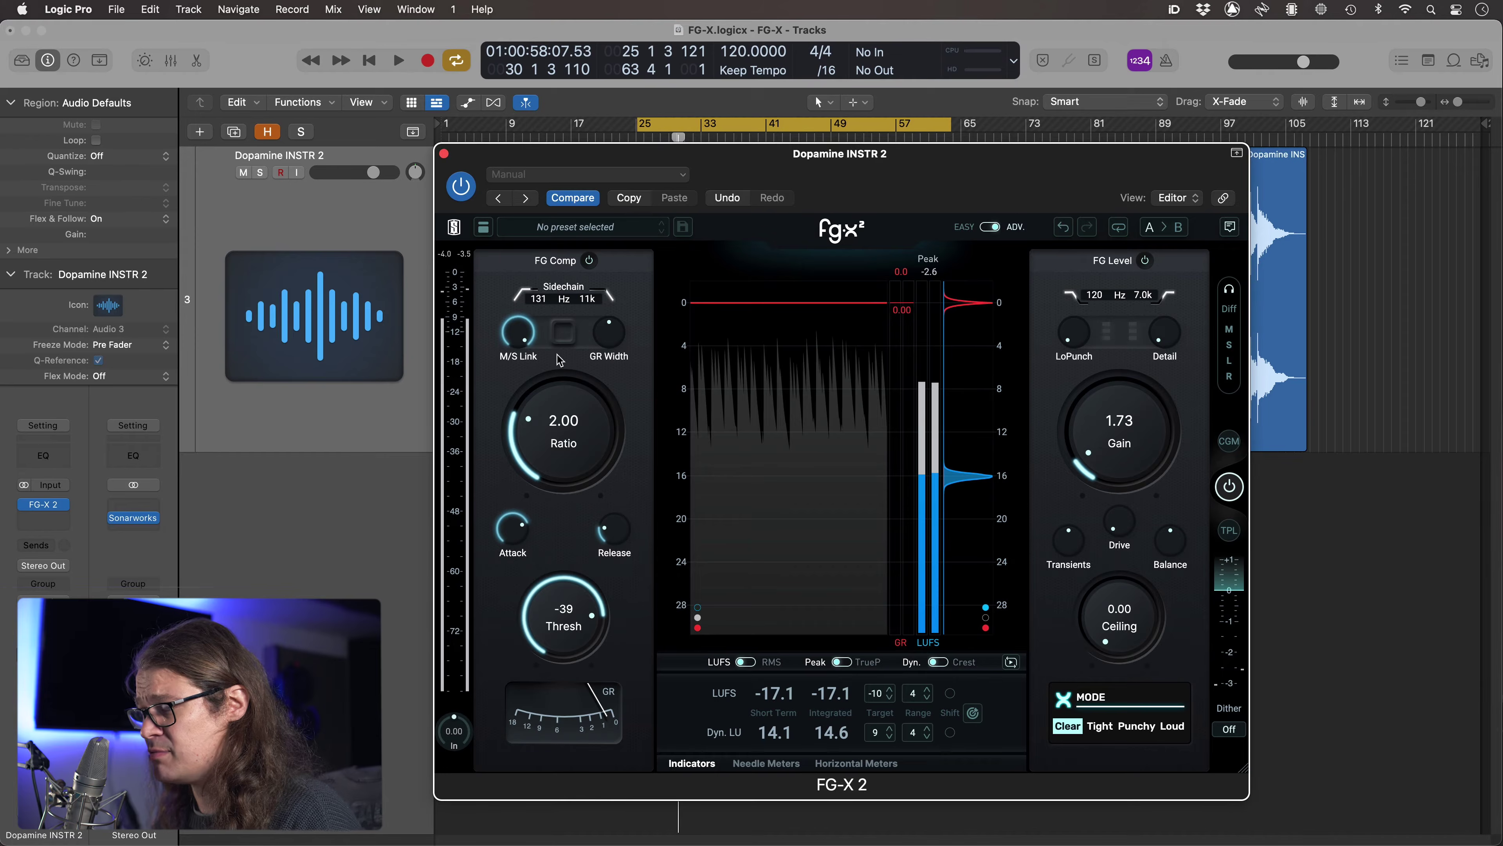
Play the loop while lowering M/S Link to about 56 and raising GR Width to about +9.2, and stop playback.
key(space)
drag(520, 359, 528, 438)
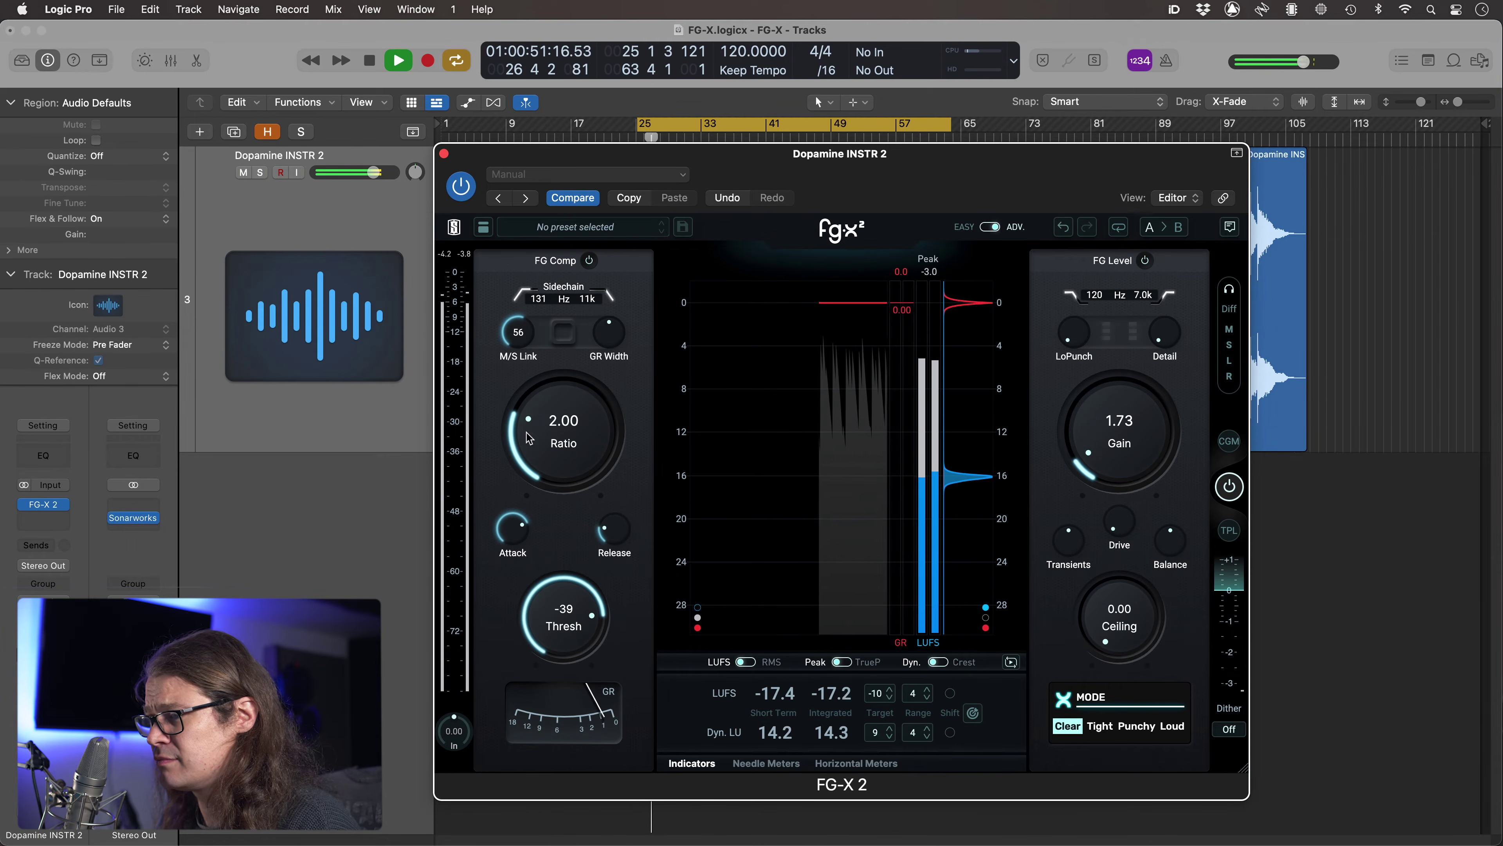
drag(607, 342, 616, 253)
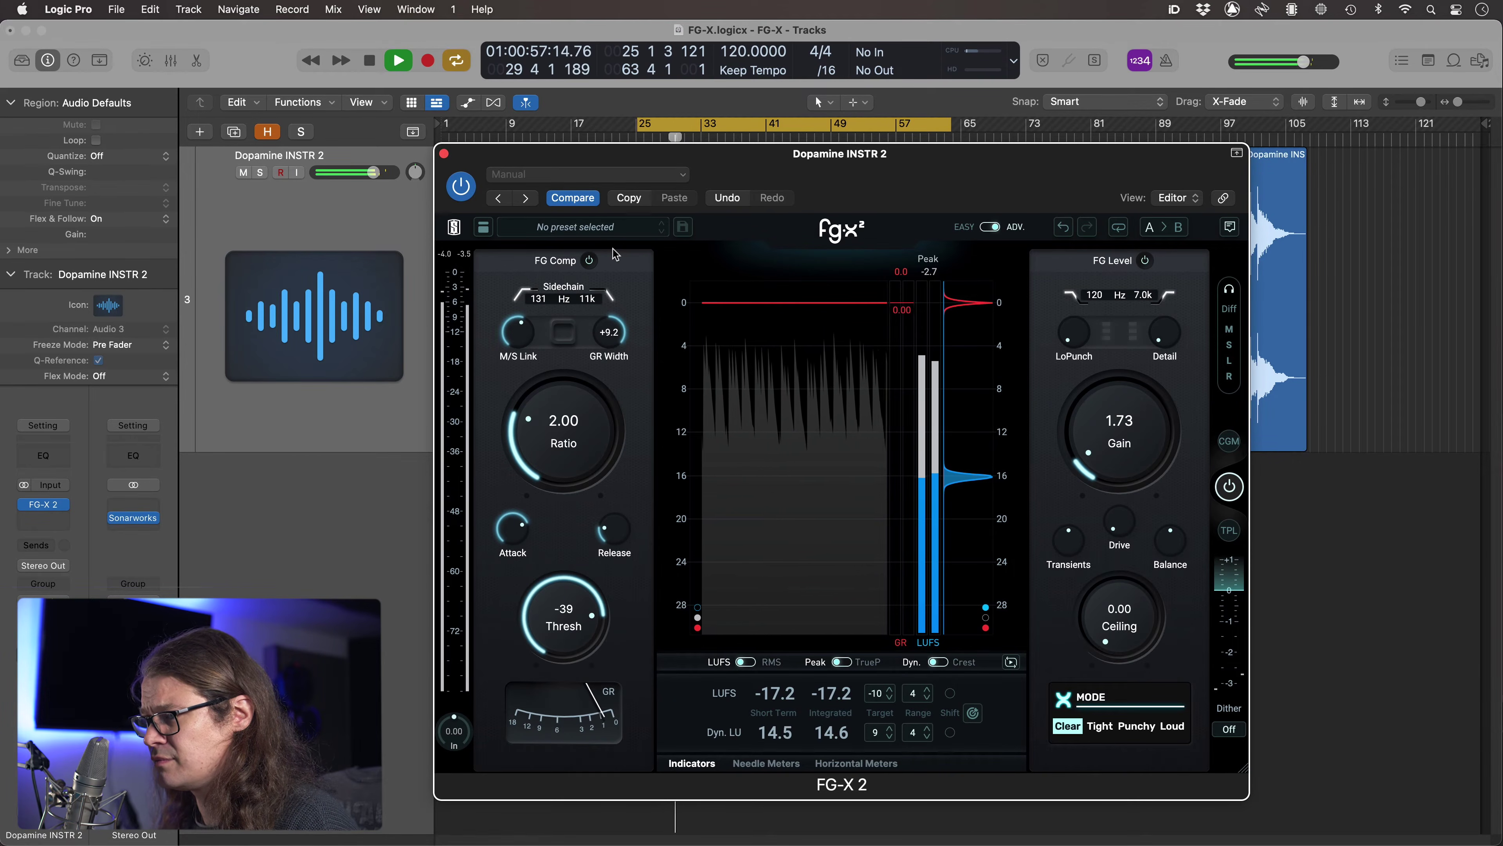
key(space)
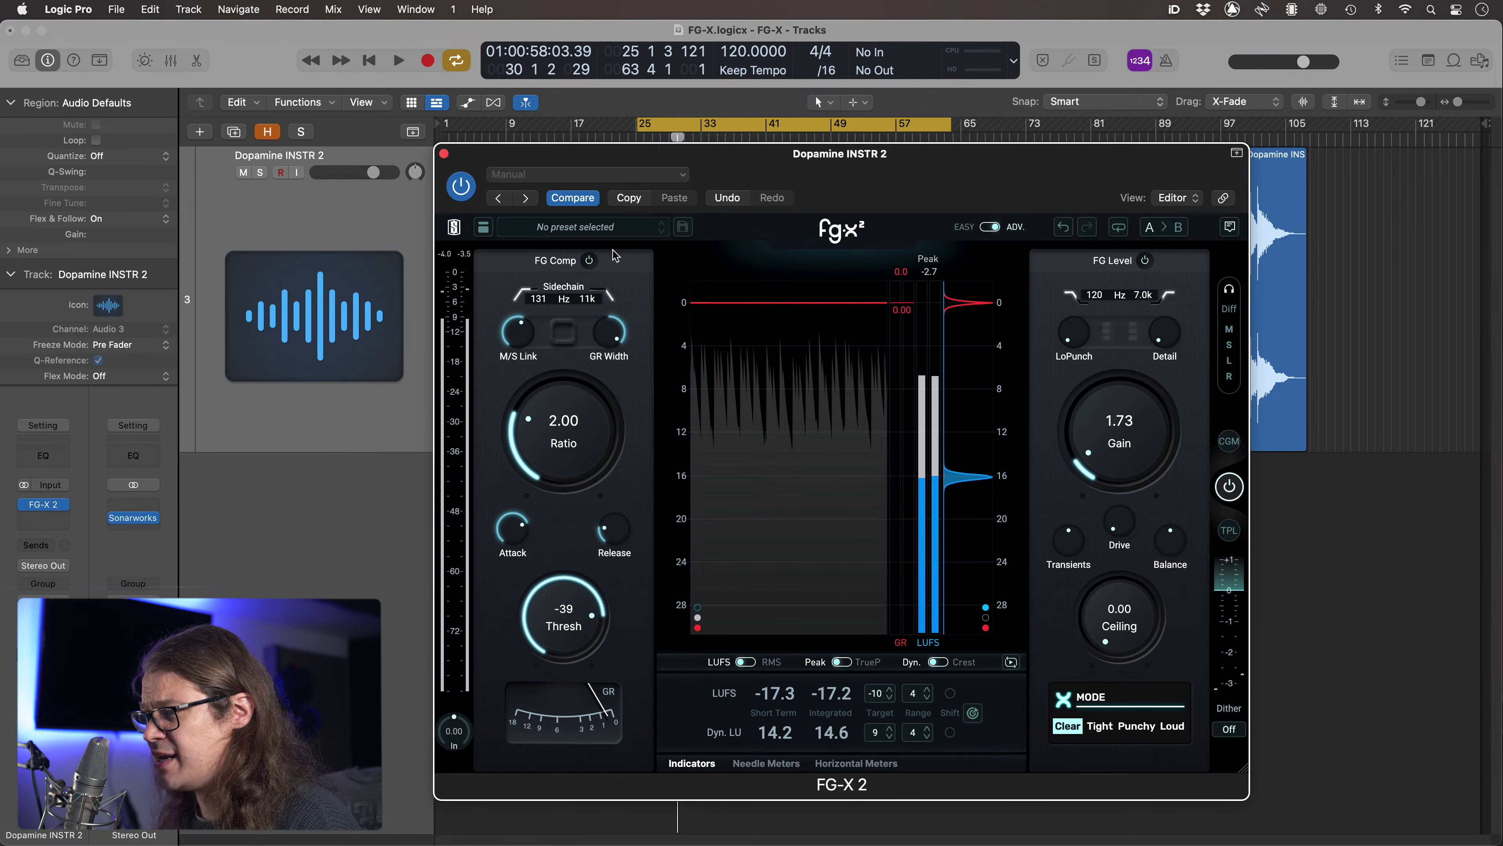
Replay the loop and sweep the compressor's GR Width down to about -4.1.
key(space)
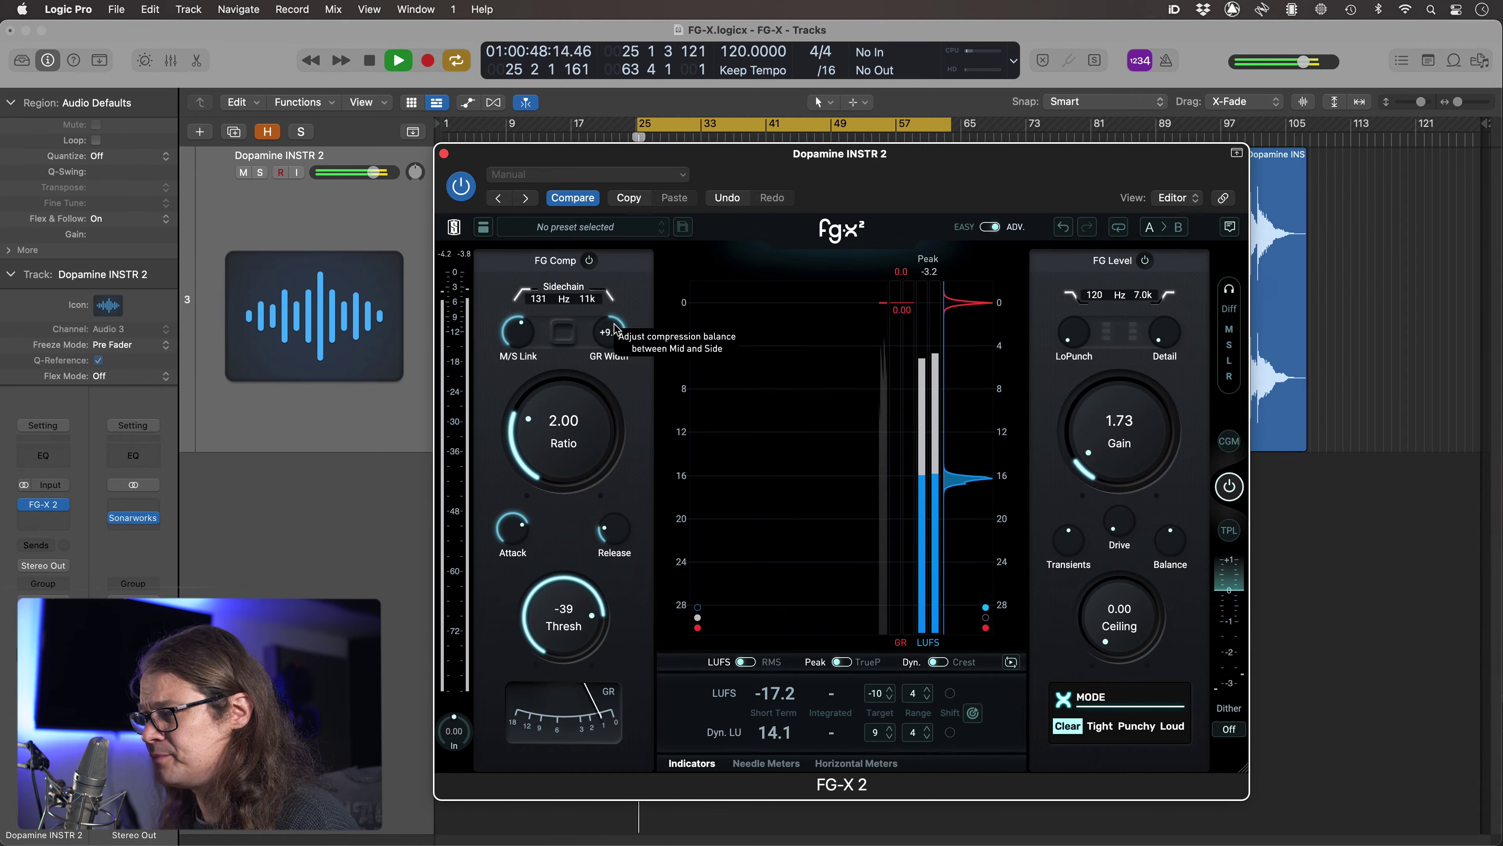
drag(613, 327, 615, 349)
drag(620, 454, 628, 511)
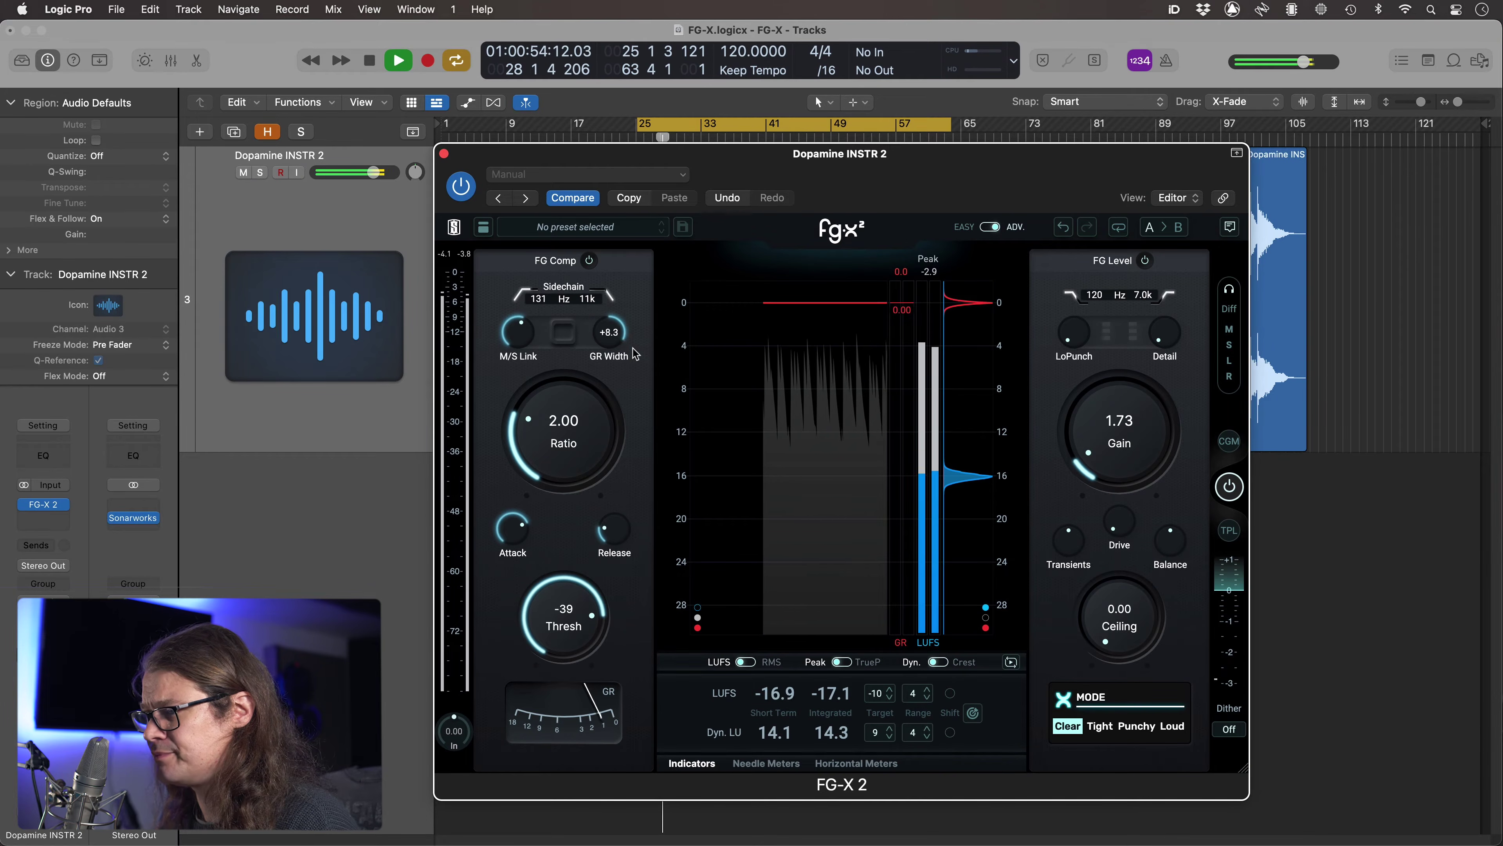
drag(635, 336, 649, 521)
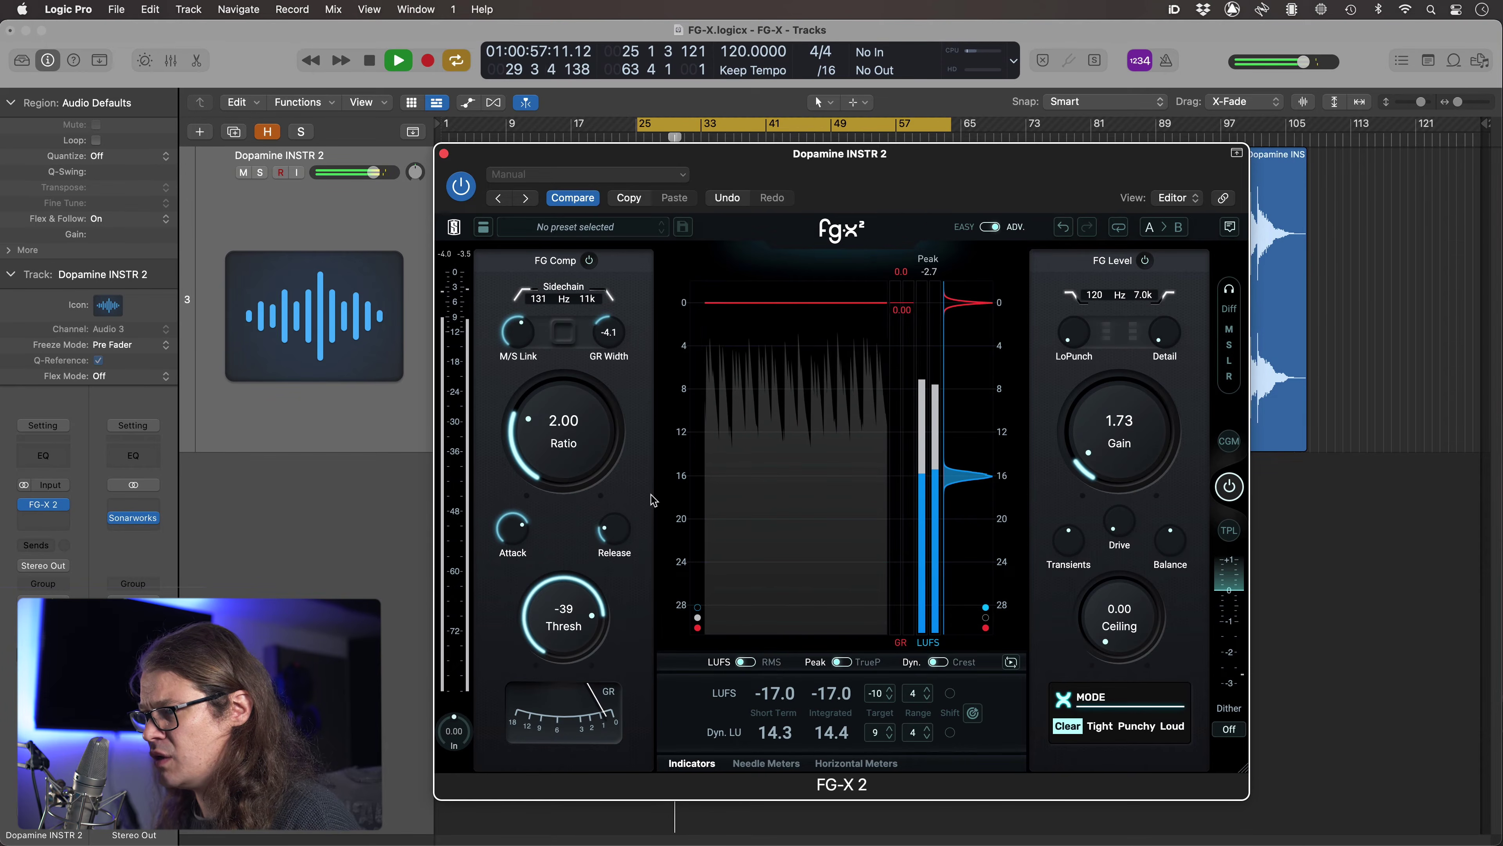
Reset GR Width and raise M/S Link to 100, play the loop while bringing M/S Link to about 70 and GR Width to +5.8, and stop.
double_click(620, 345)
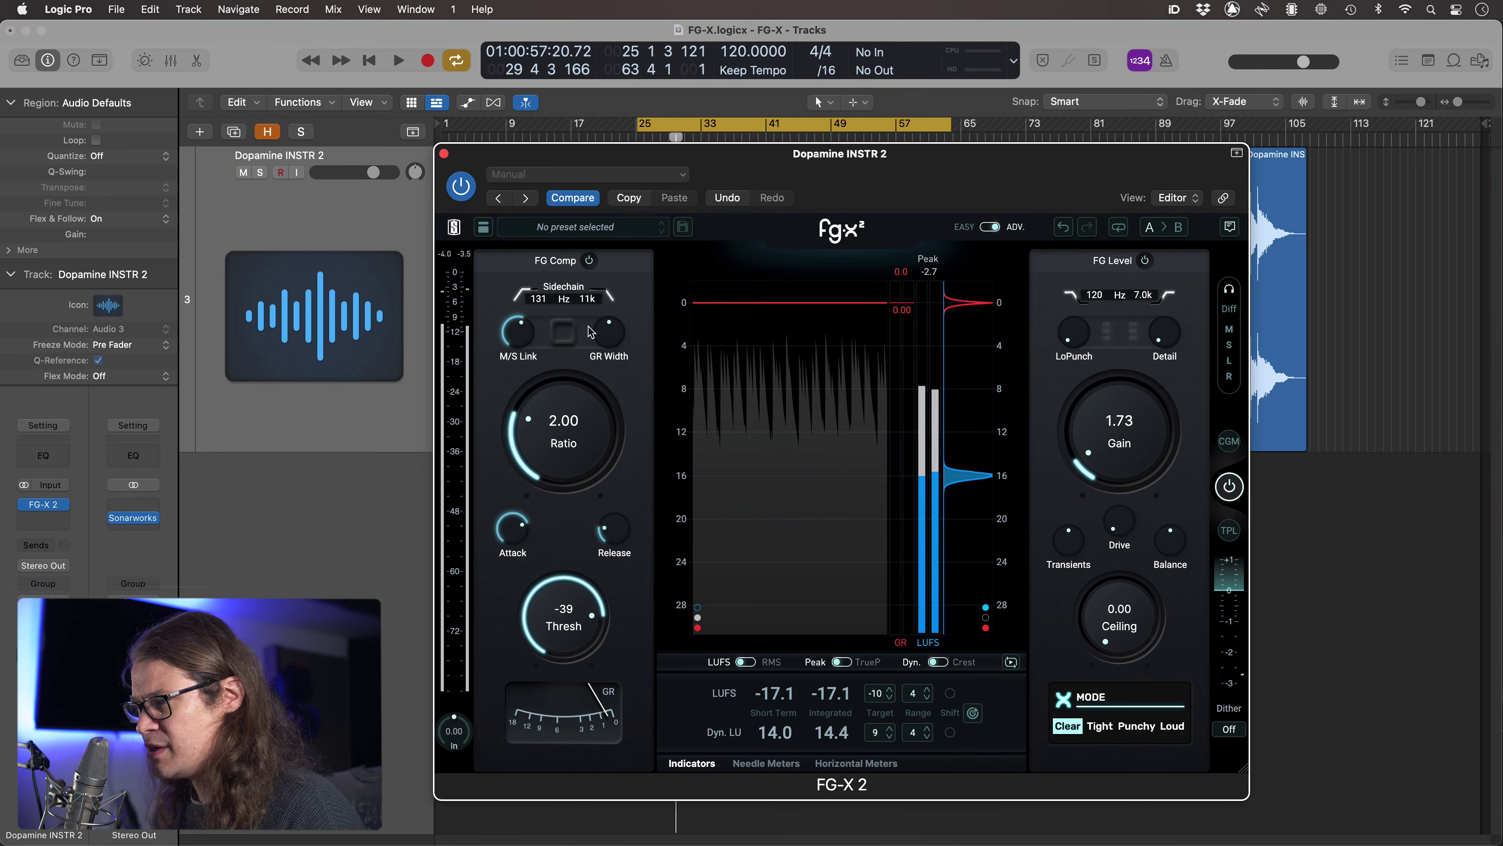
drag(529, 339, 526, 302)
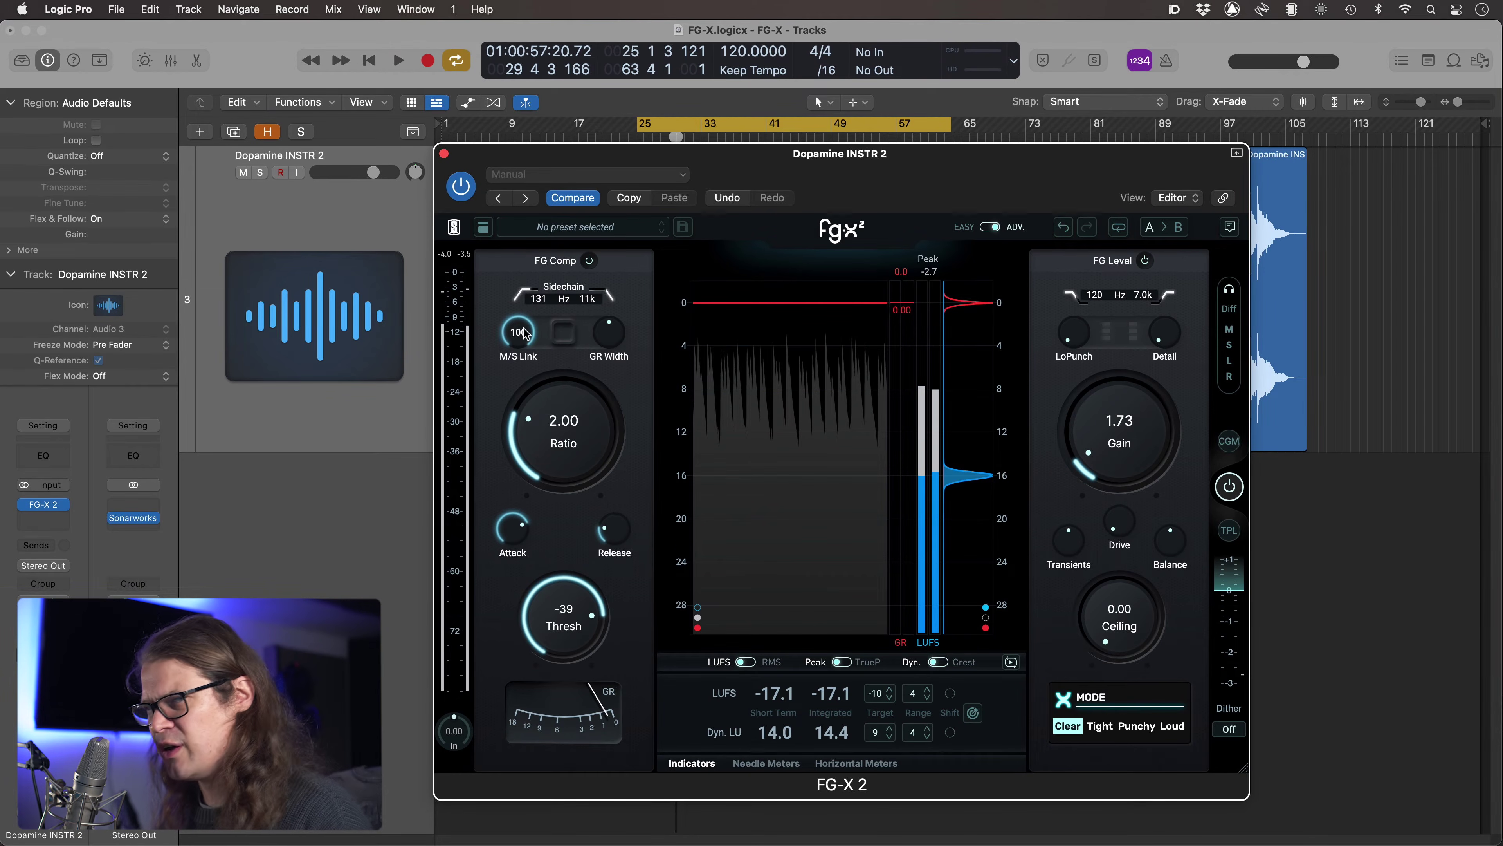
key(space)
drag(525, 334, 528, 394)
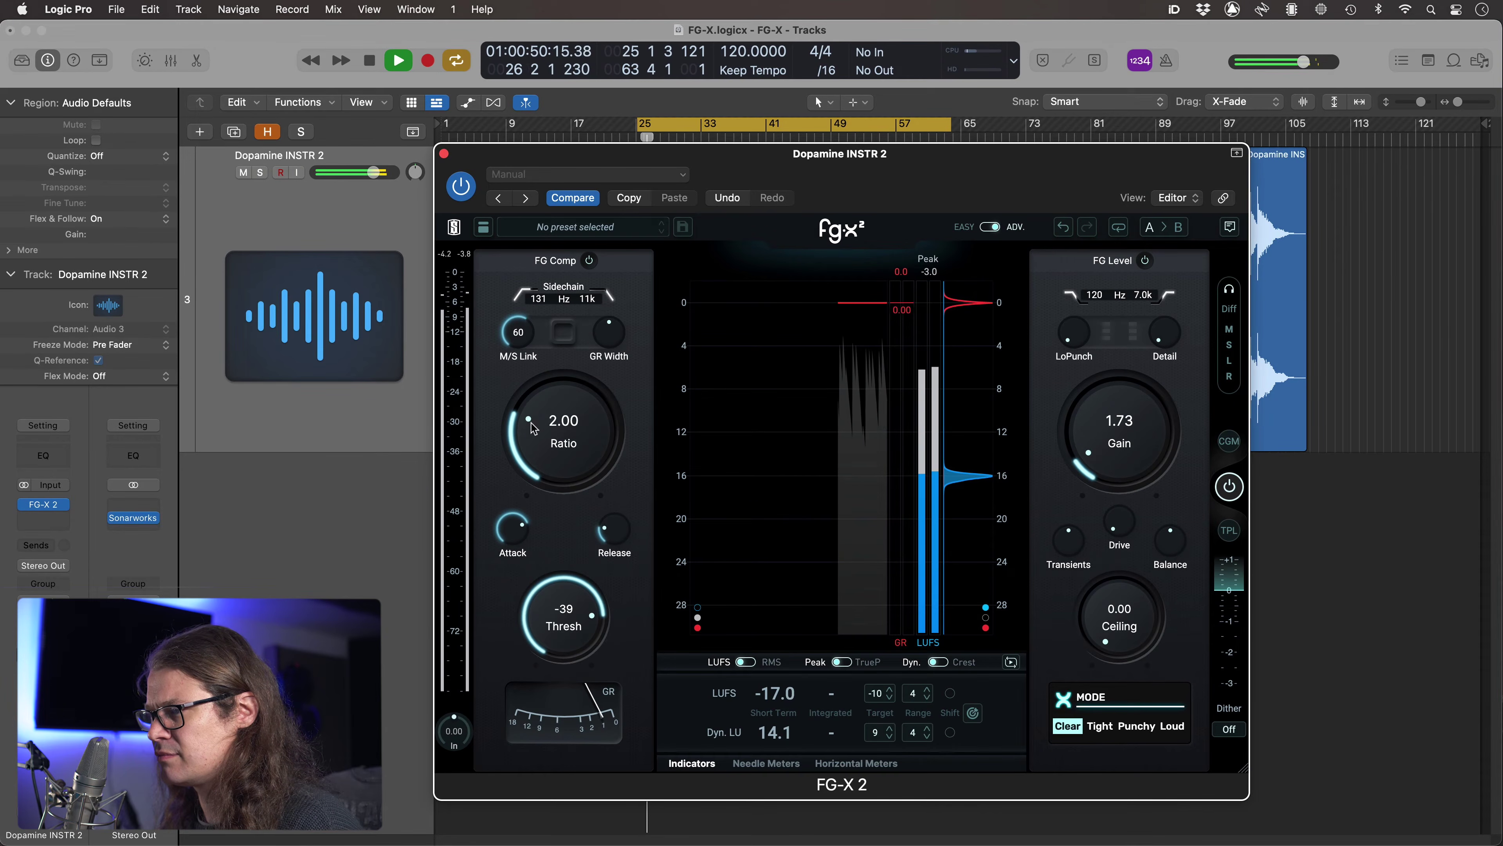
drag(538, 485, 548, 435)
key(space)
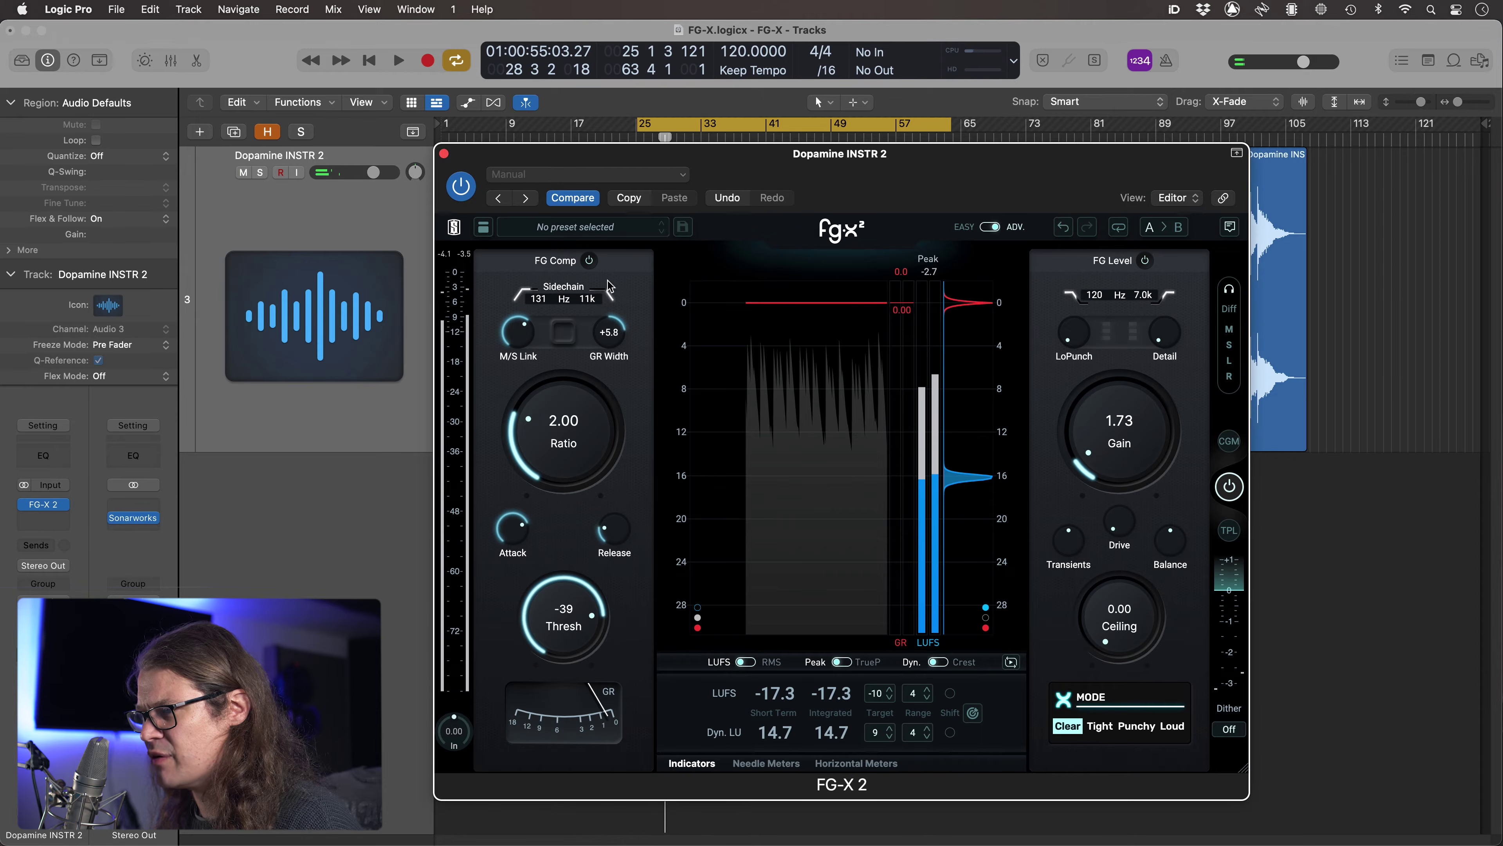
Replay the loop, sweep the compressor's M/S Link low and back to mid-range, bring GR Width to a negative value, and stop playback.
key(space)
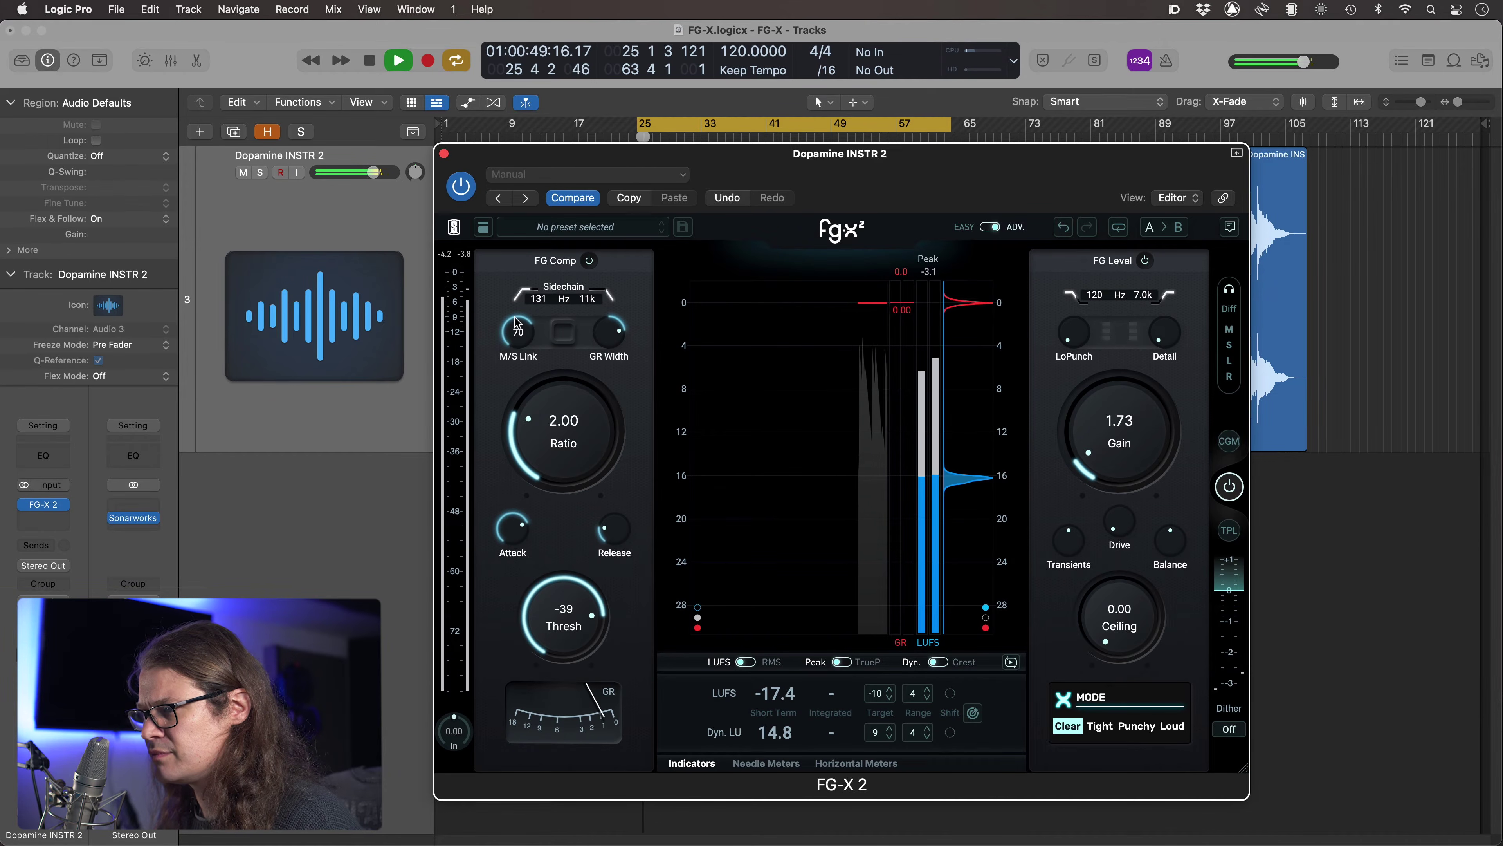
drag(517, 328, 518, 420)
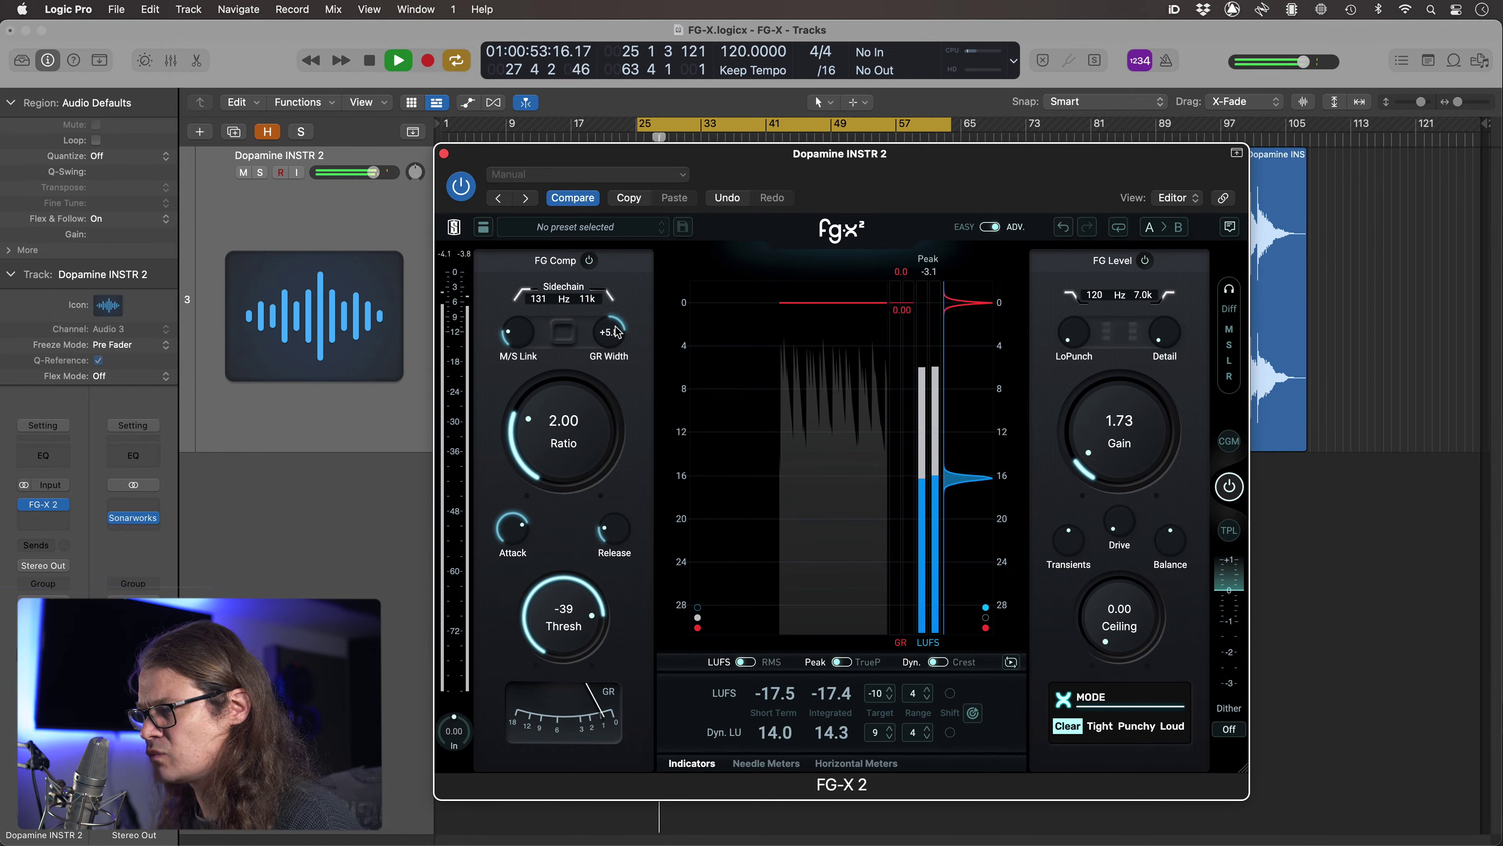
drag(615, 306, 636, 349)
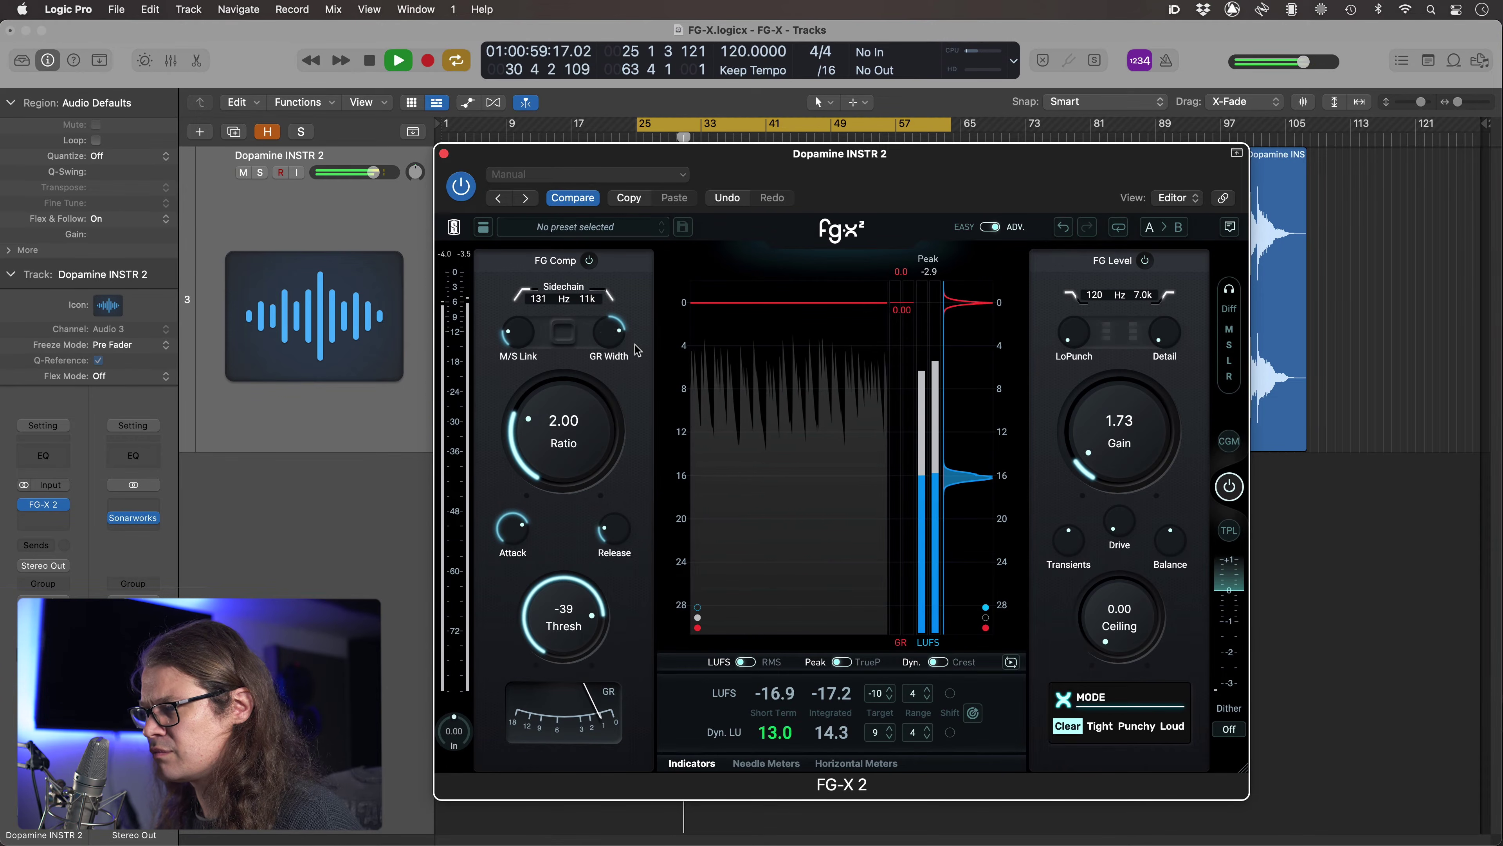
drag(517, 332, 522, 300)
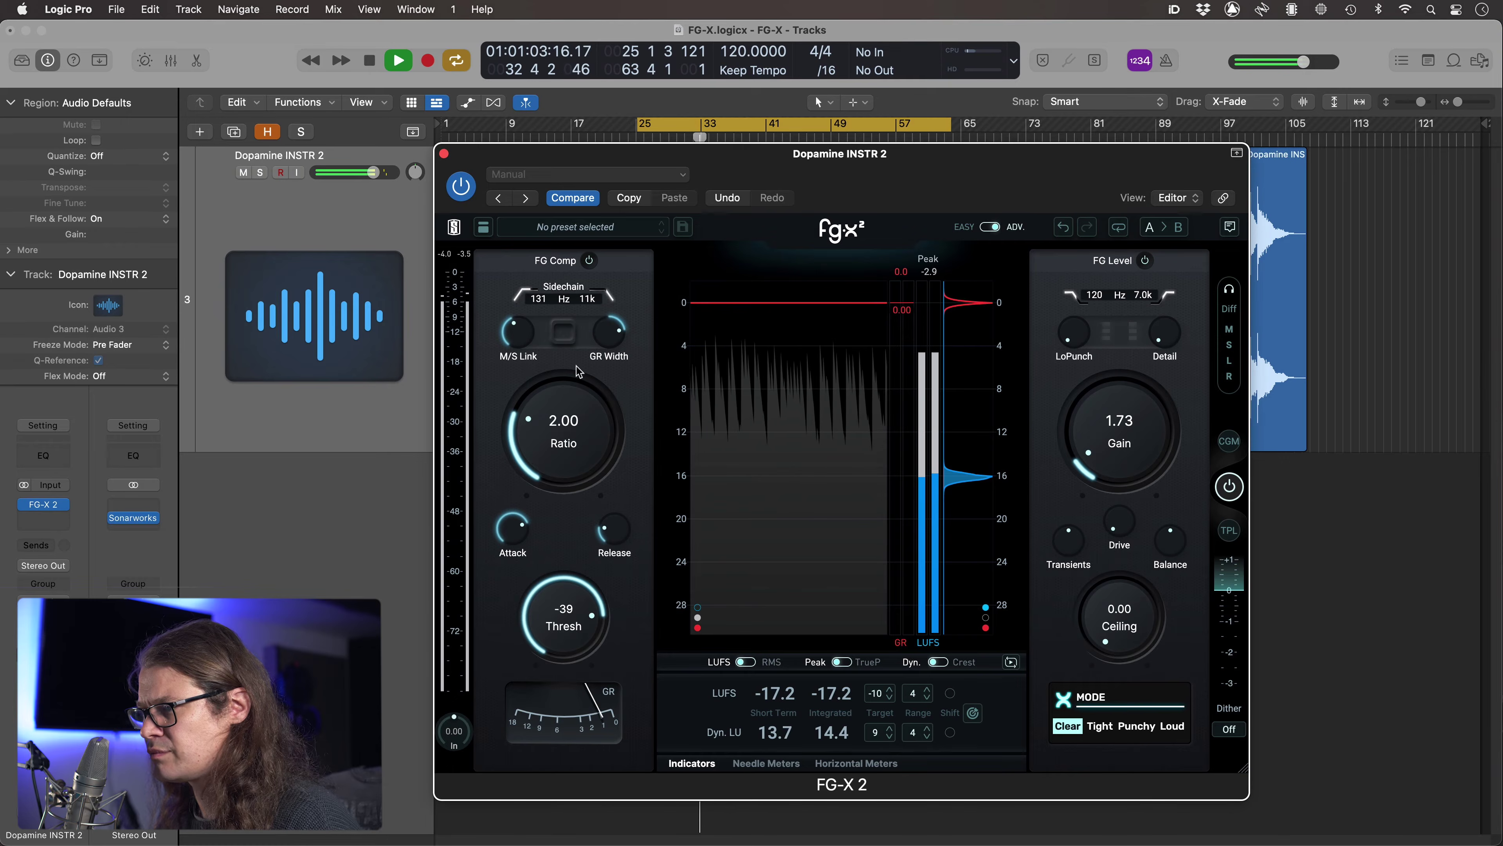
mouse_move(608, 331)
mouse_down()
mouse_move(613, 504)
mouse_move(616, 334)
mouse_up()
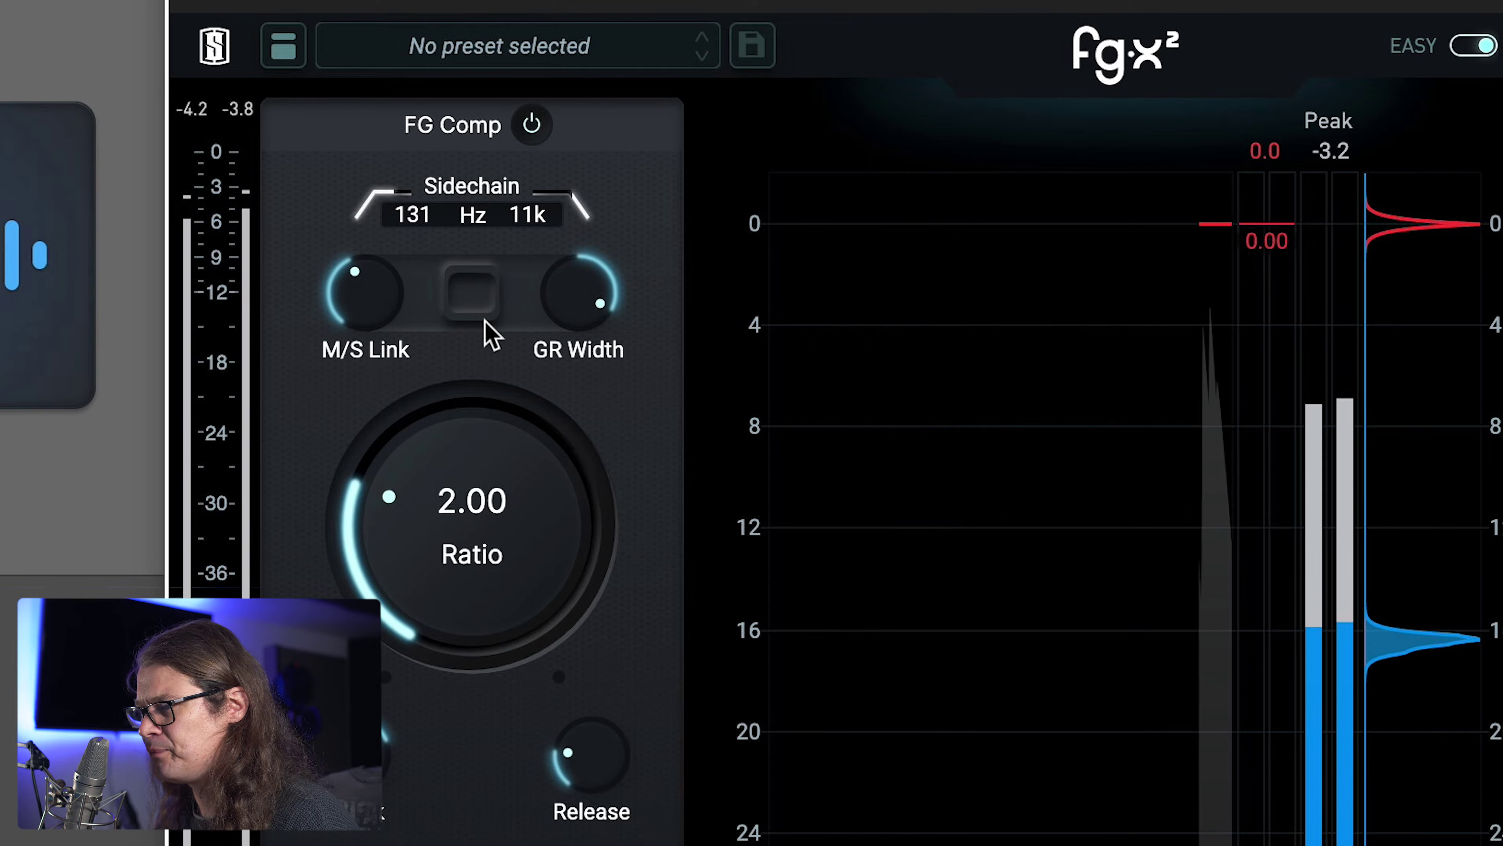
drag(583, 295, 662, 837)
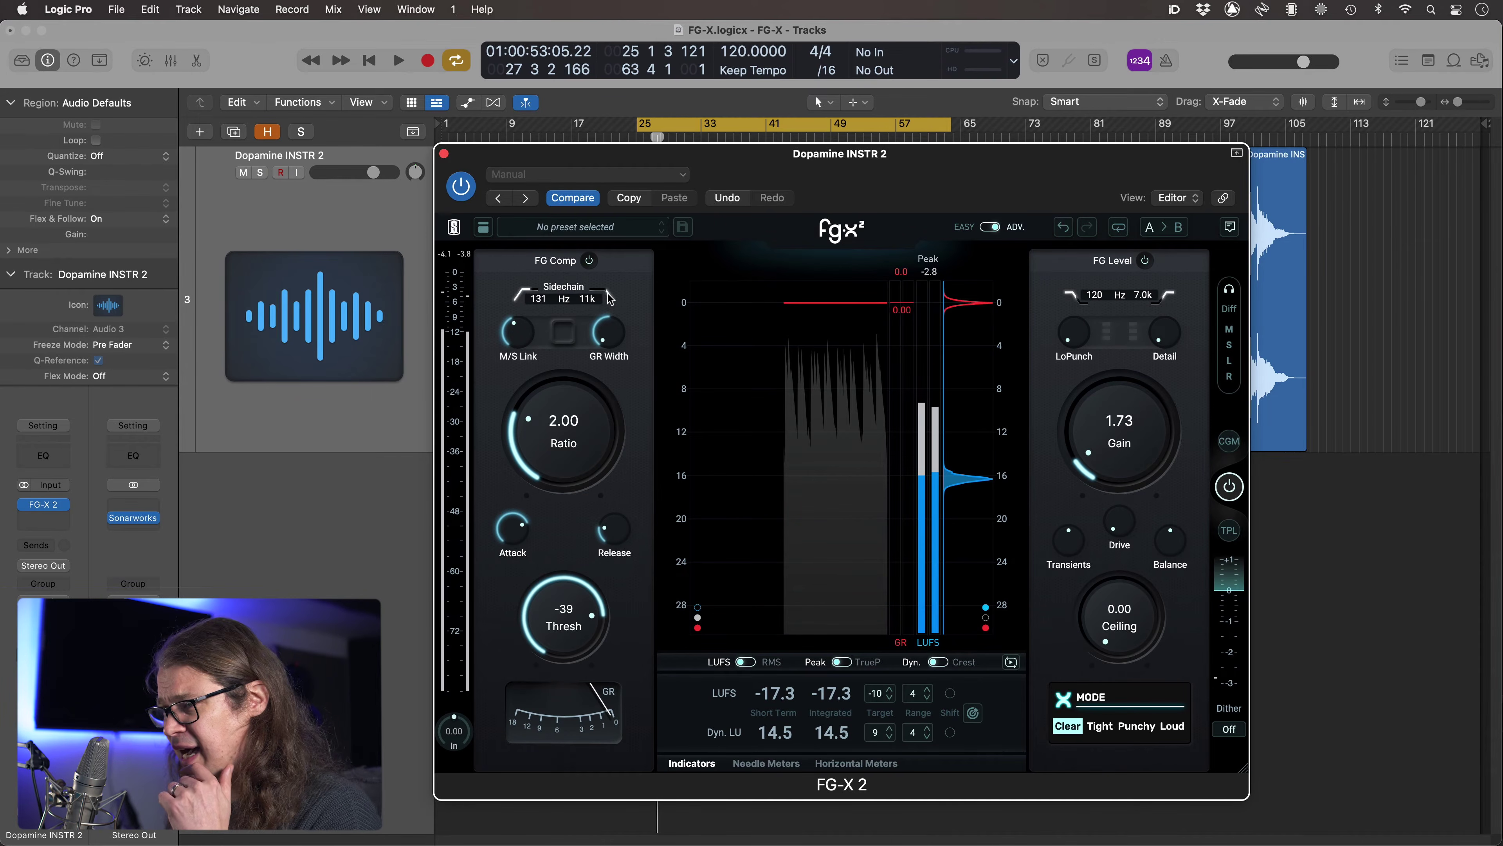
Bypass the plug-in, play the loop while toggling bypass on and off to compare, and stop playback.
click(1229, 486)
key(space)
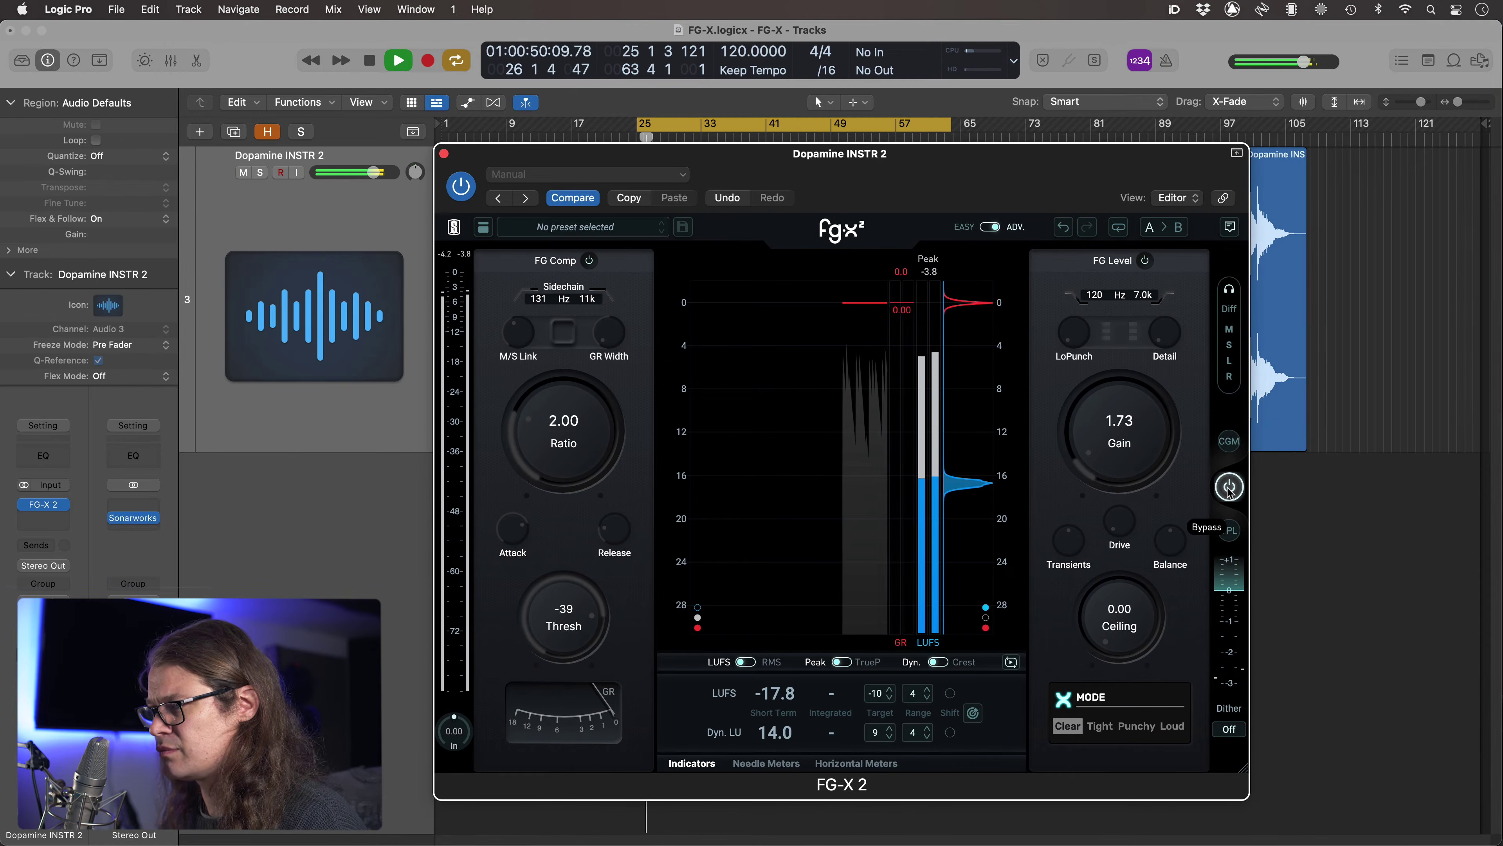
click(1229, 487)
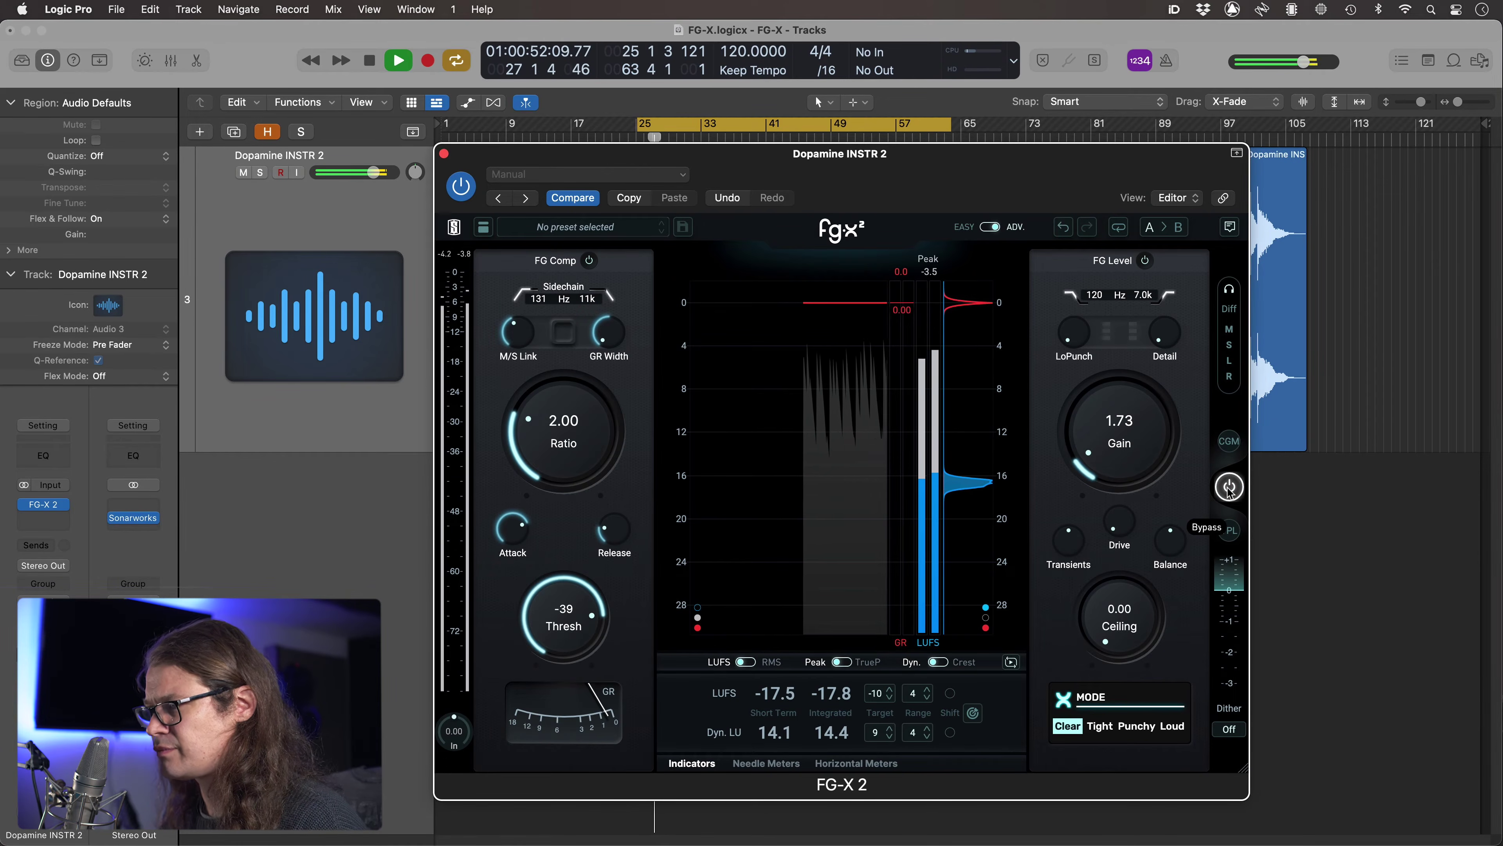
click(1229, 487)
click(1229, 486)
click(1229, 487)
key(space)
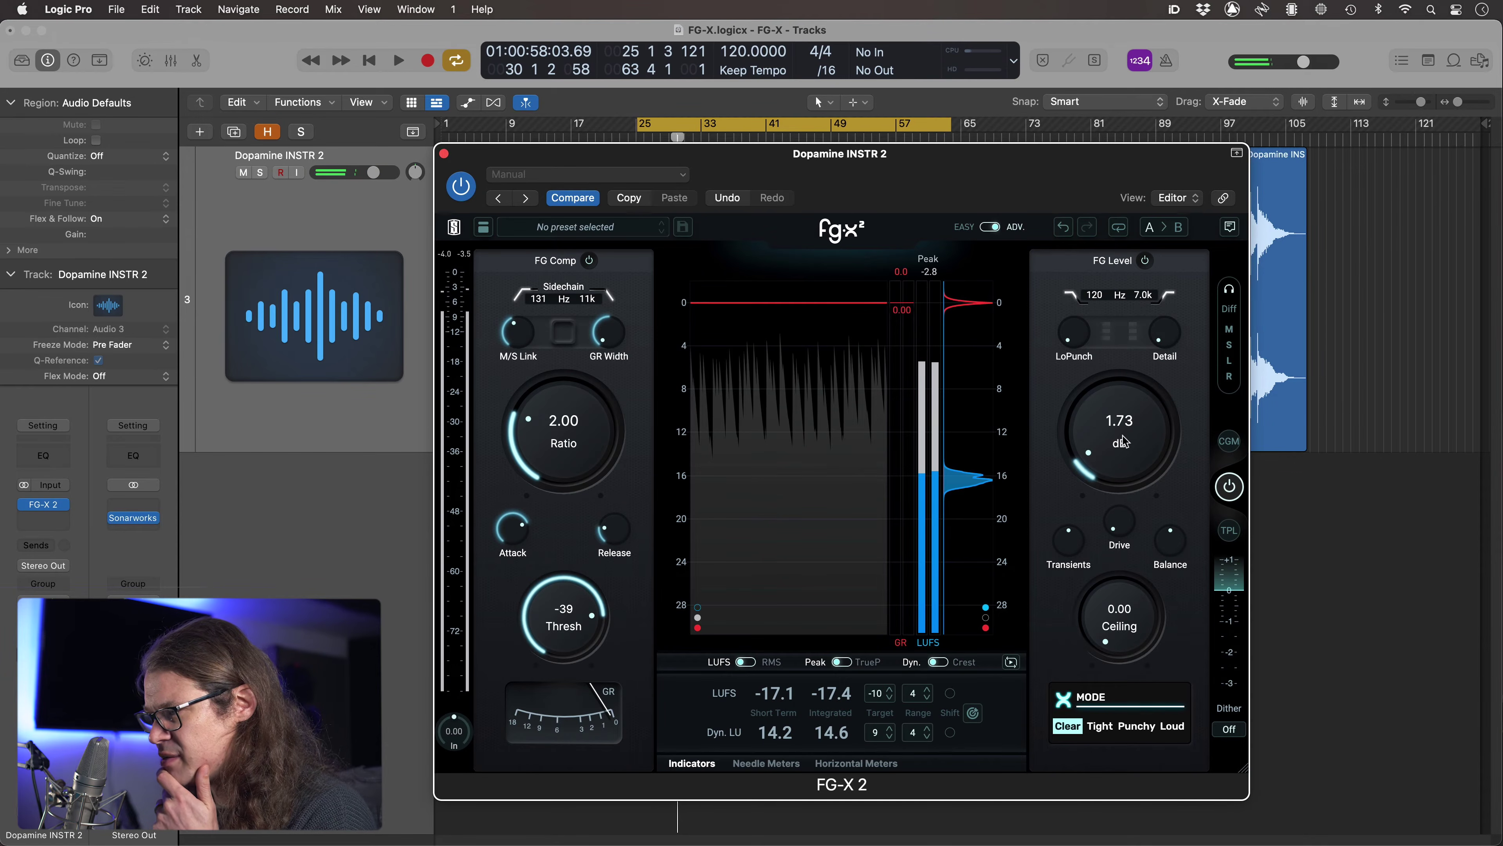
Lower the limiter gain to 1.05 dB and compare the processed and bypassed sound while the loop plays.
drag(1124, 443, 1124, 449)
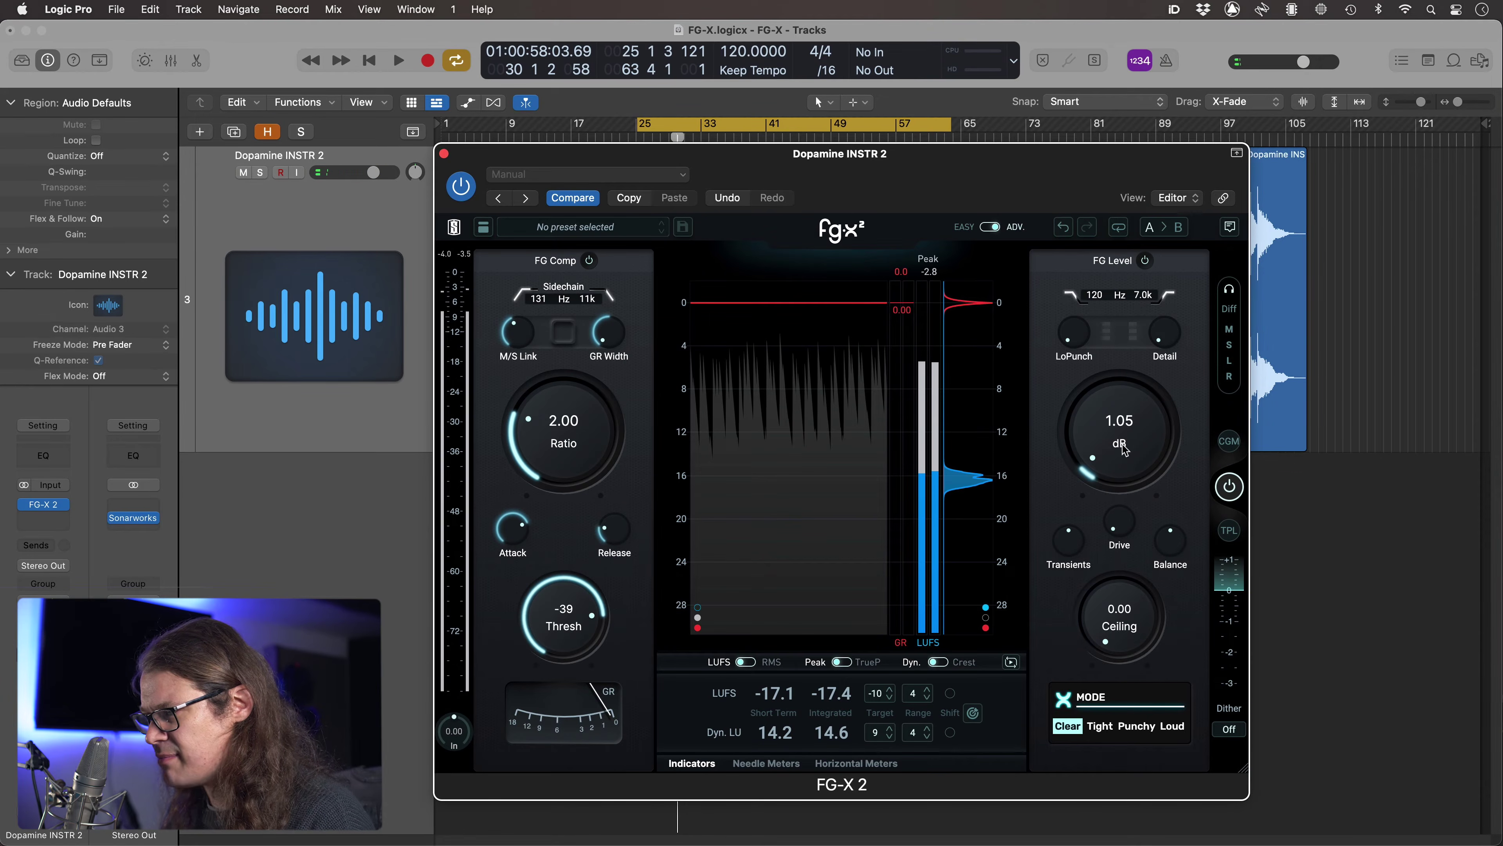
click(1229, 487)
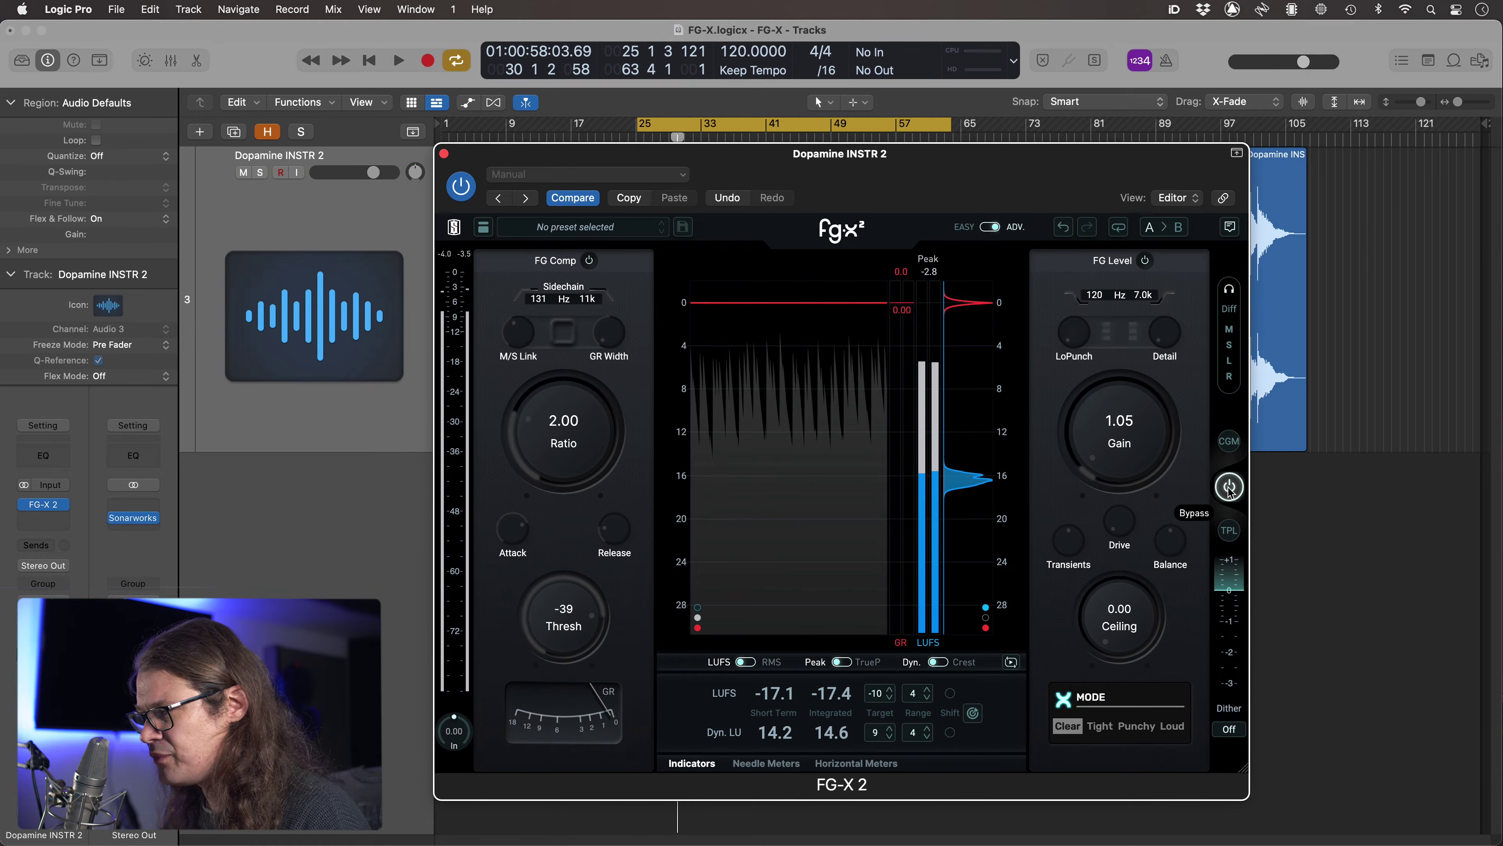
key(space)
click(1229, 486)
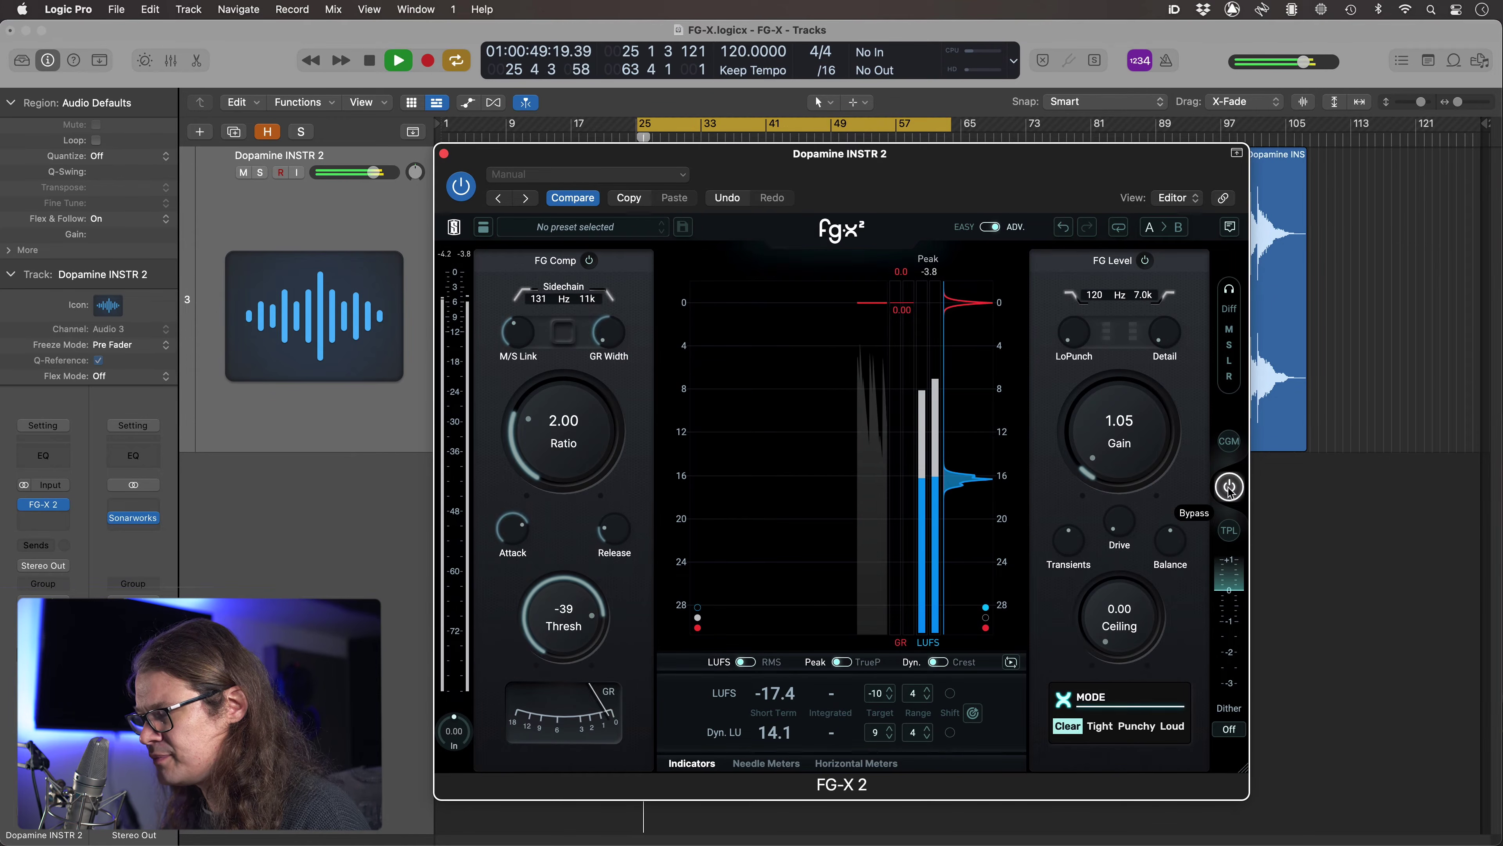
click(1229, 486)
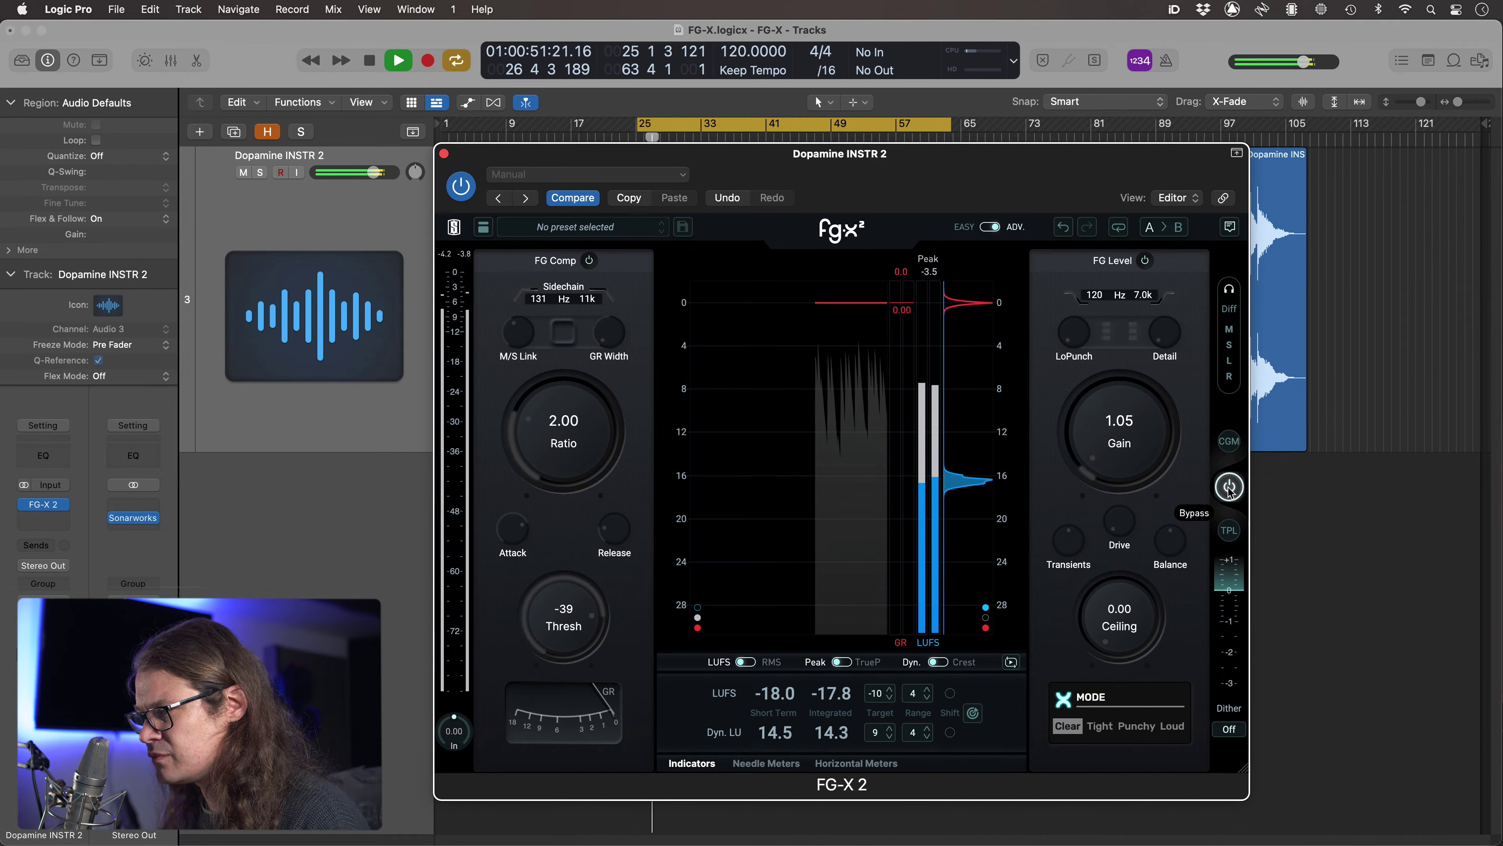
click(1229, 486)
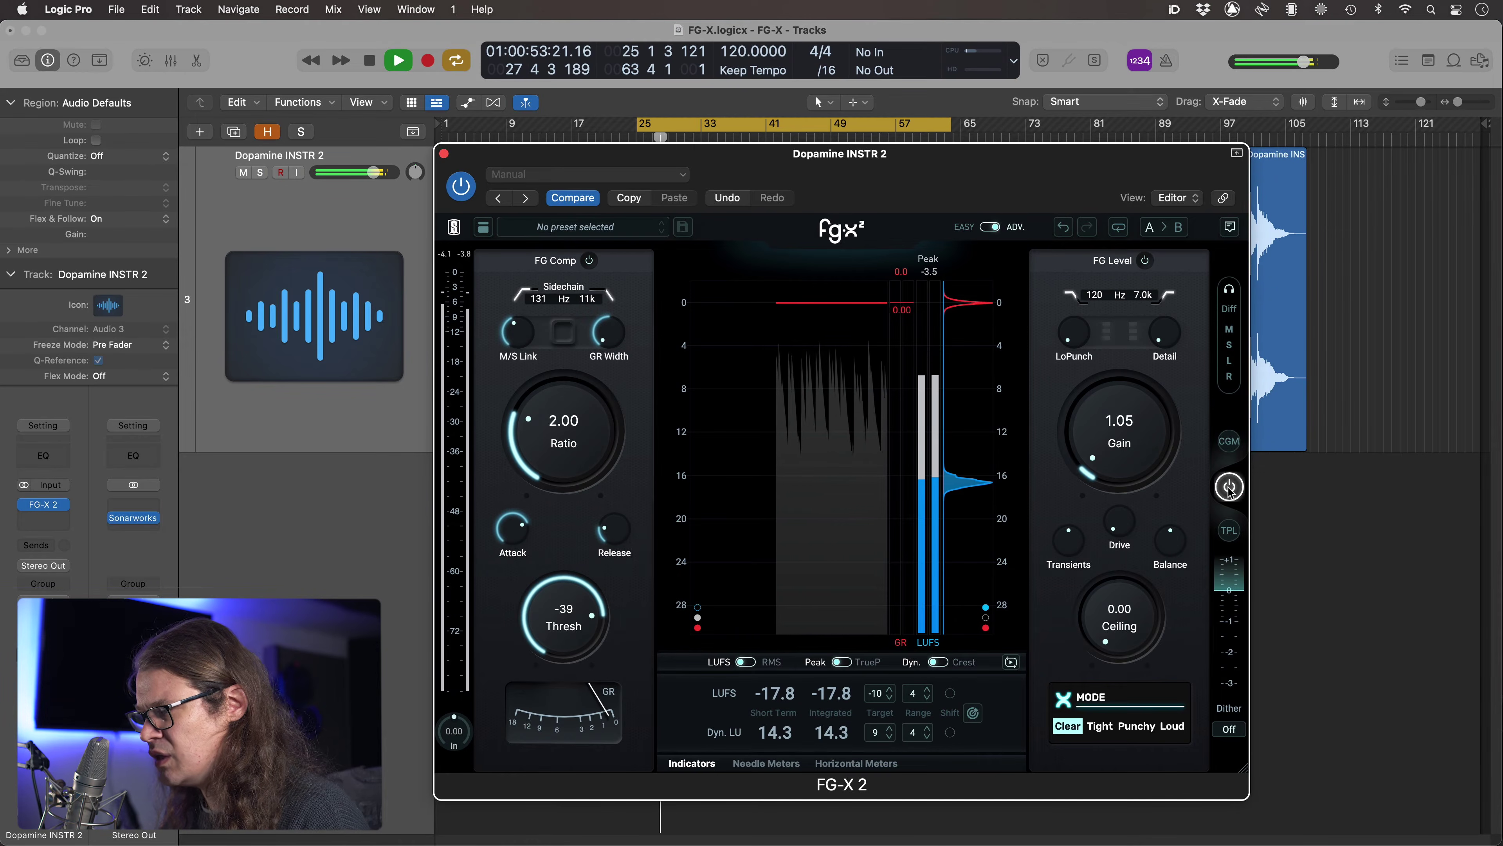
key(space)
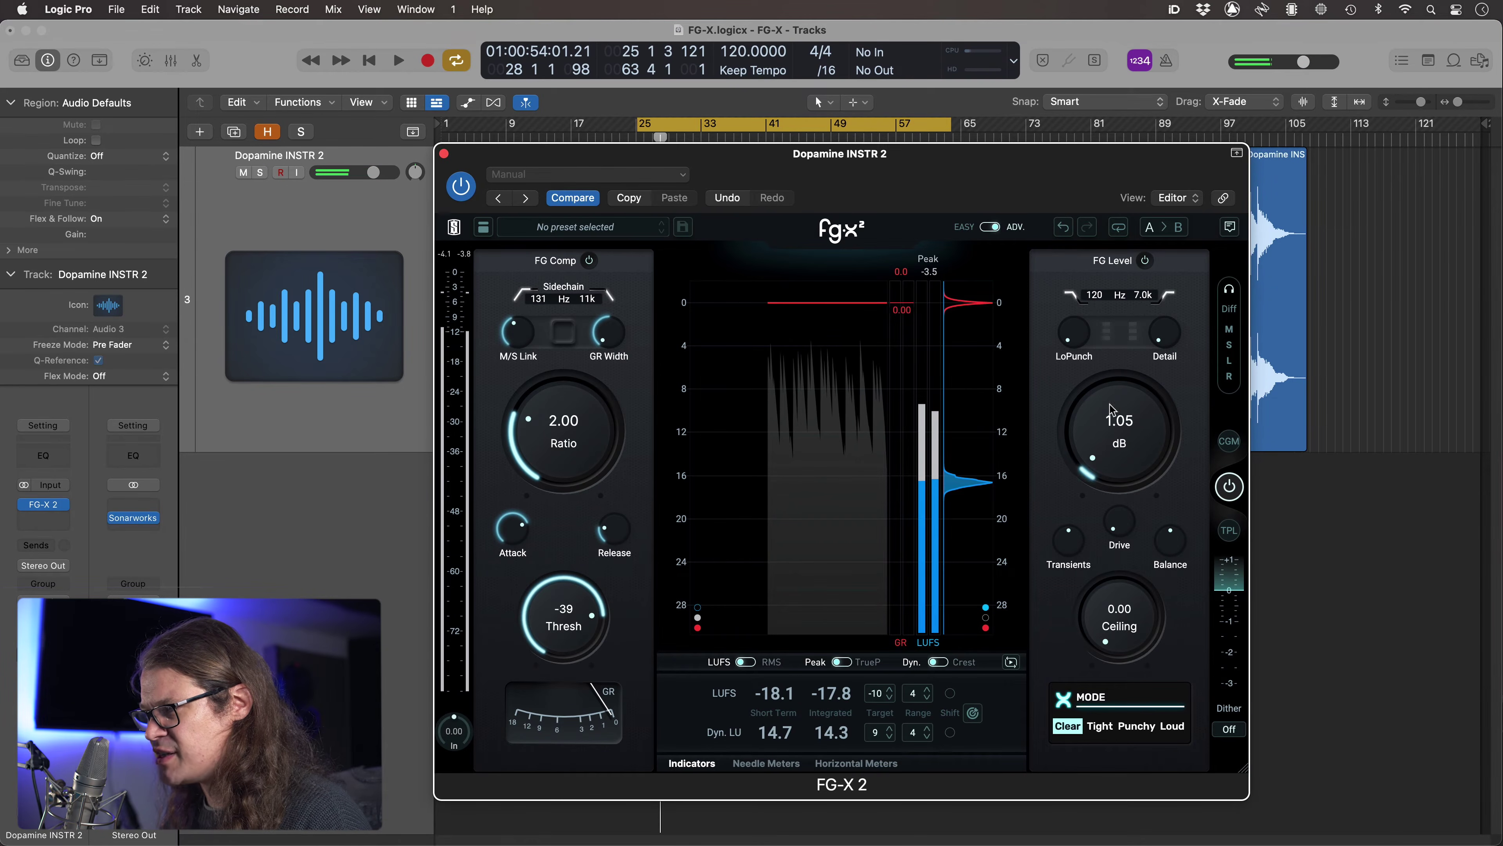
Replay the loop from the bypassed state, alternate again between bypassed and processed sound at 1.05 dB gain, and stop playback.
click(1229, 487)
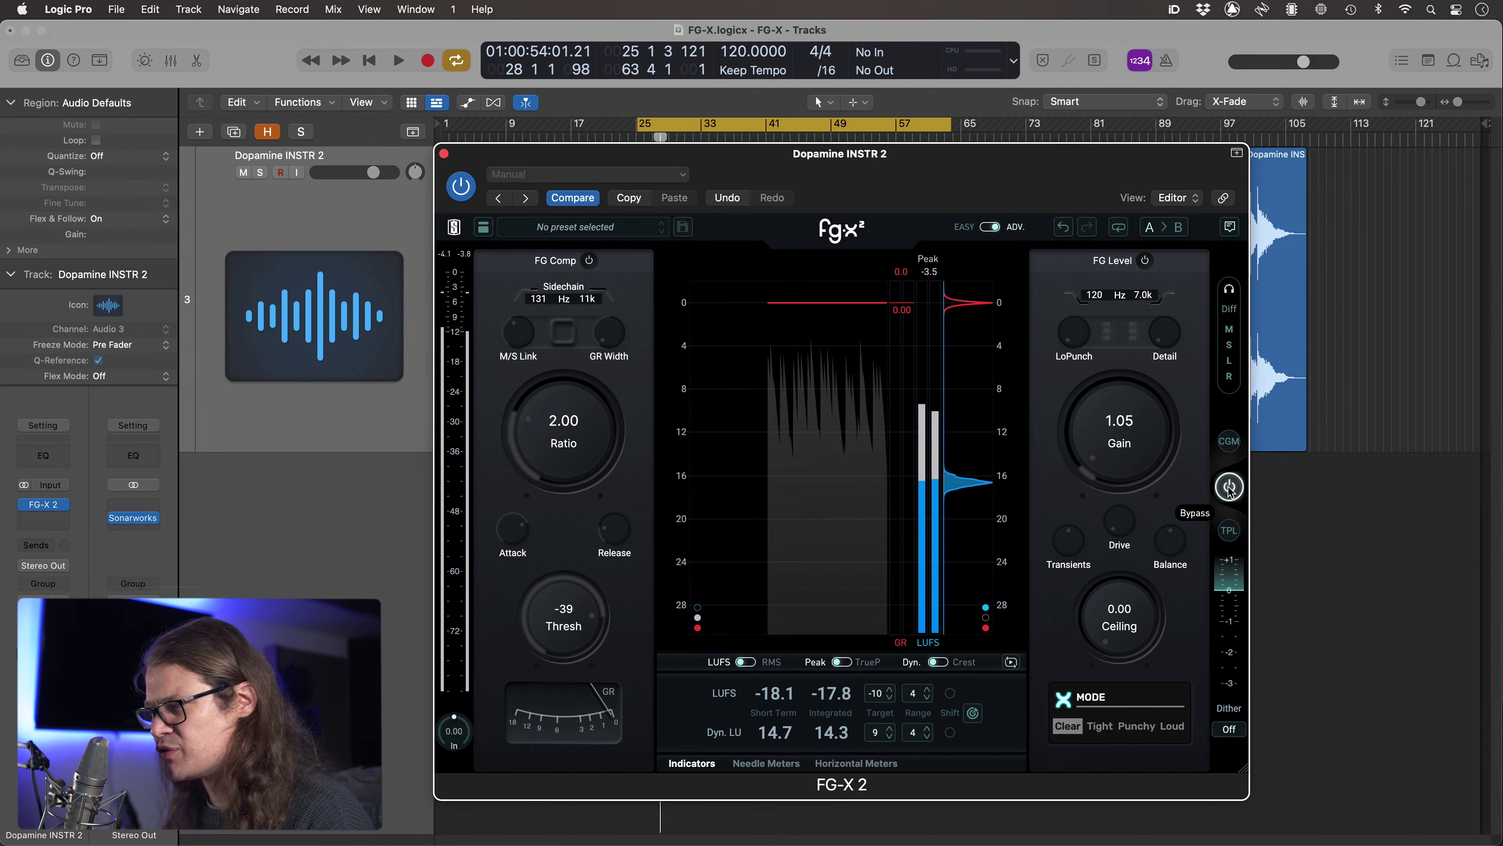
key(space)
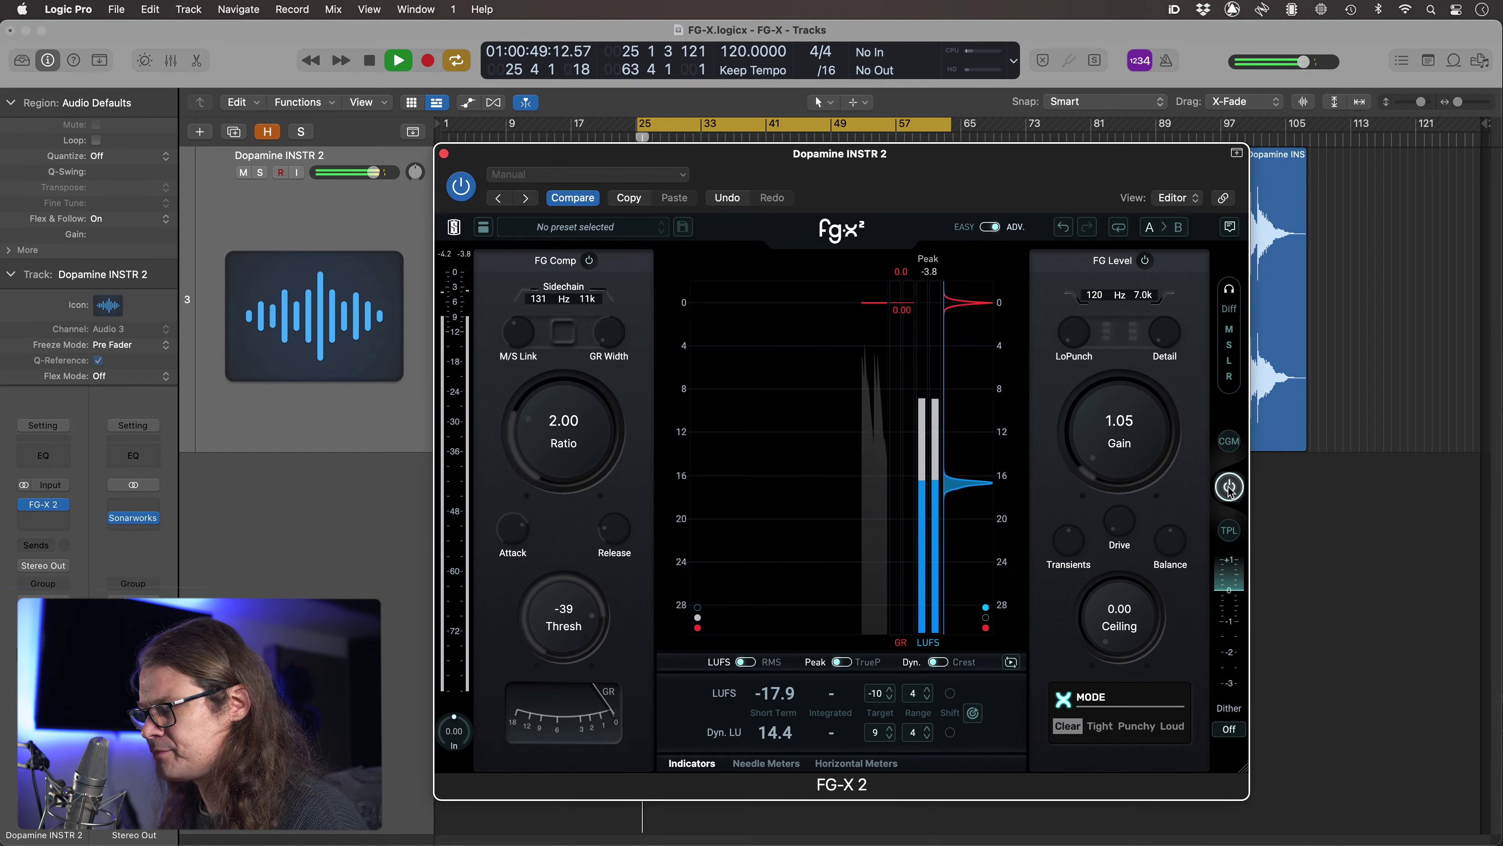
click(1229, 486)
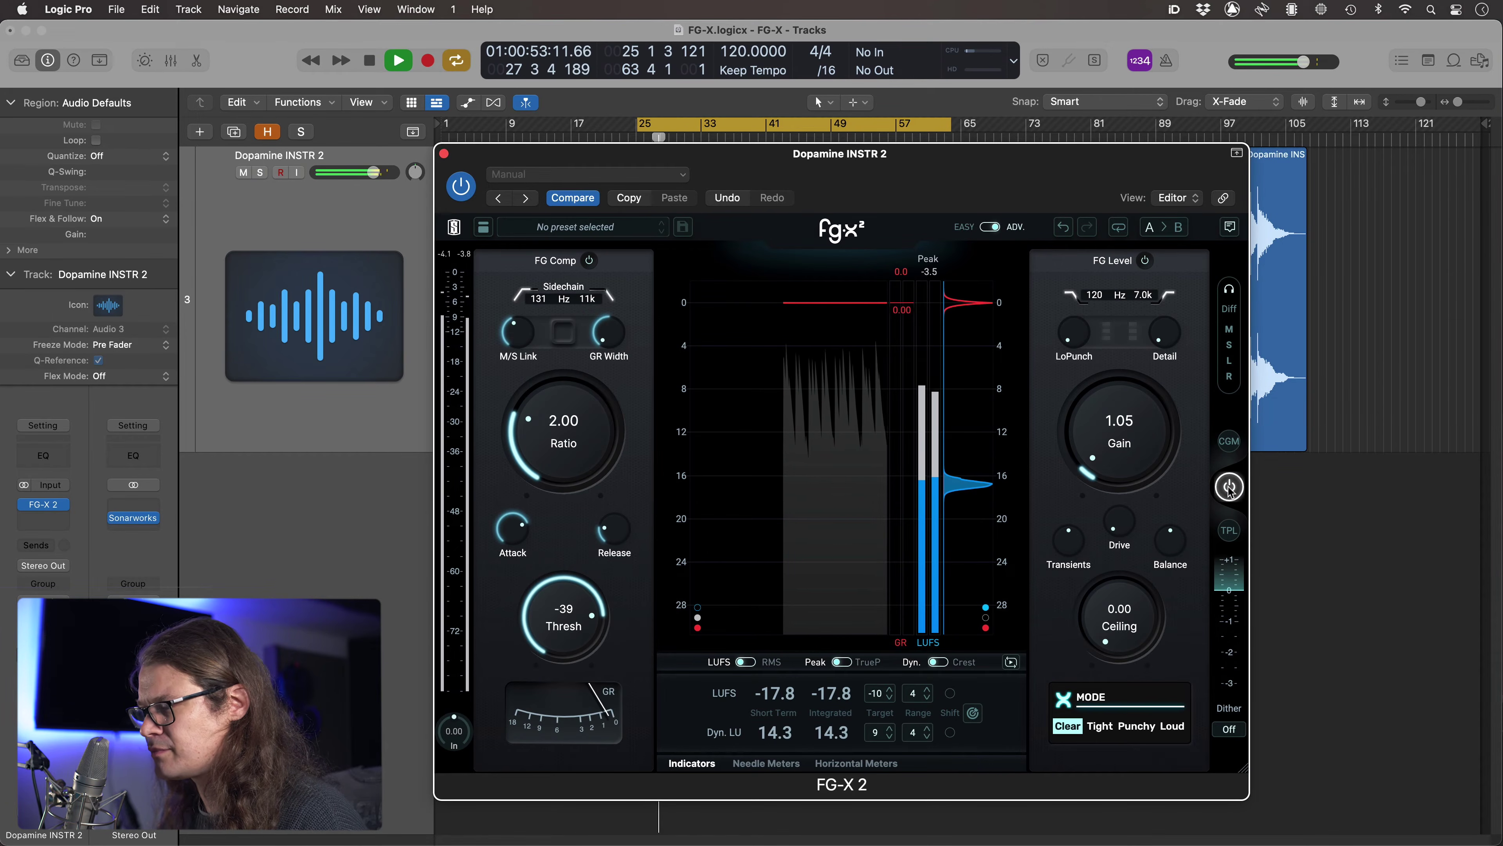
click(1229, 487)
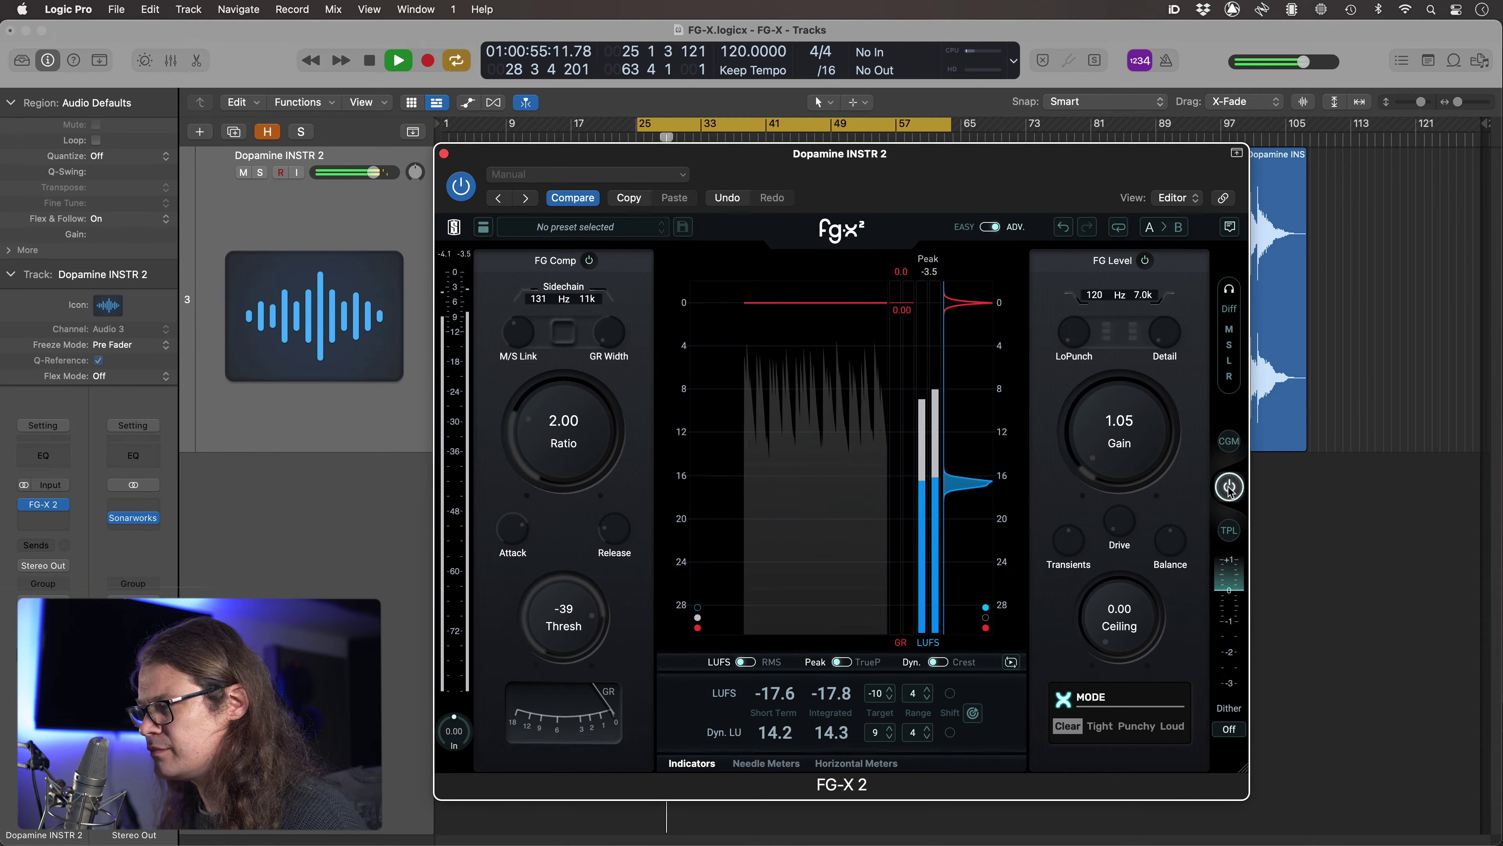
click(1229, 486)
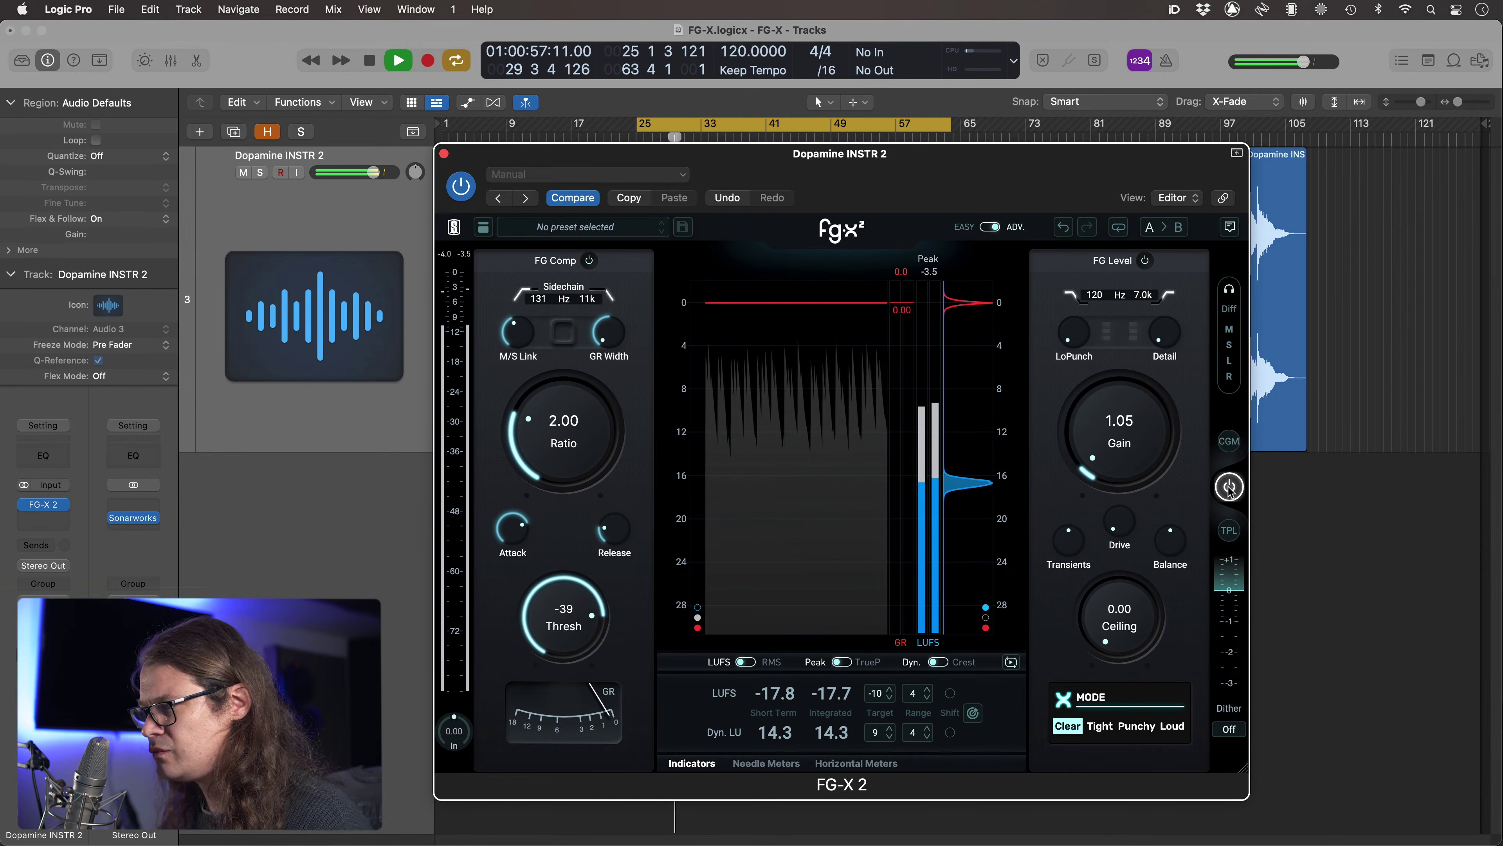
key(space)
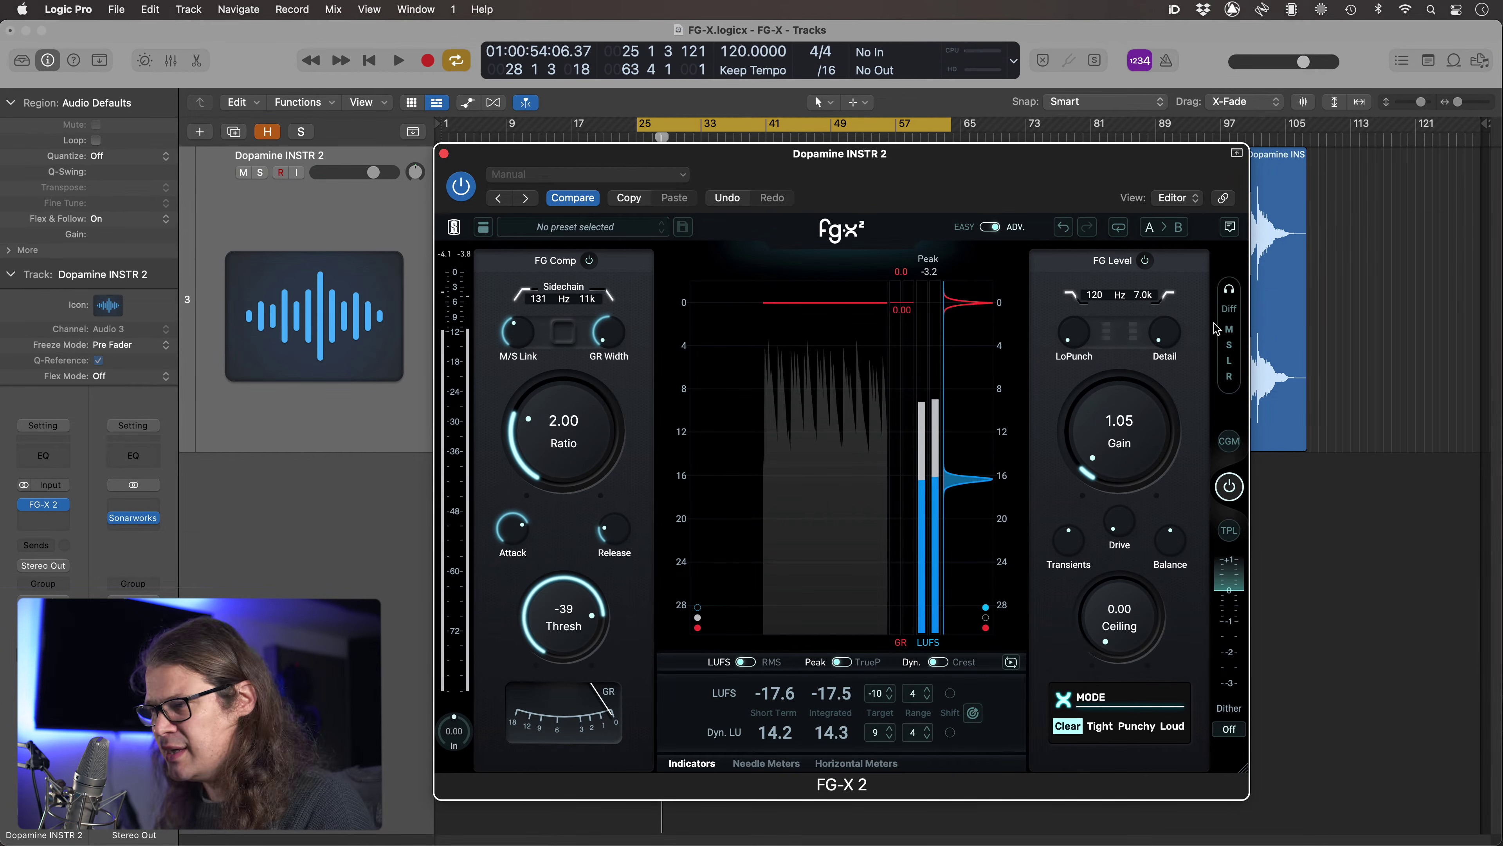
Play the loop while soloing the limiter's difference signal with Diff, and stop playback.
click(1229, 327)
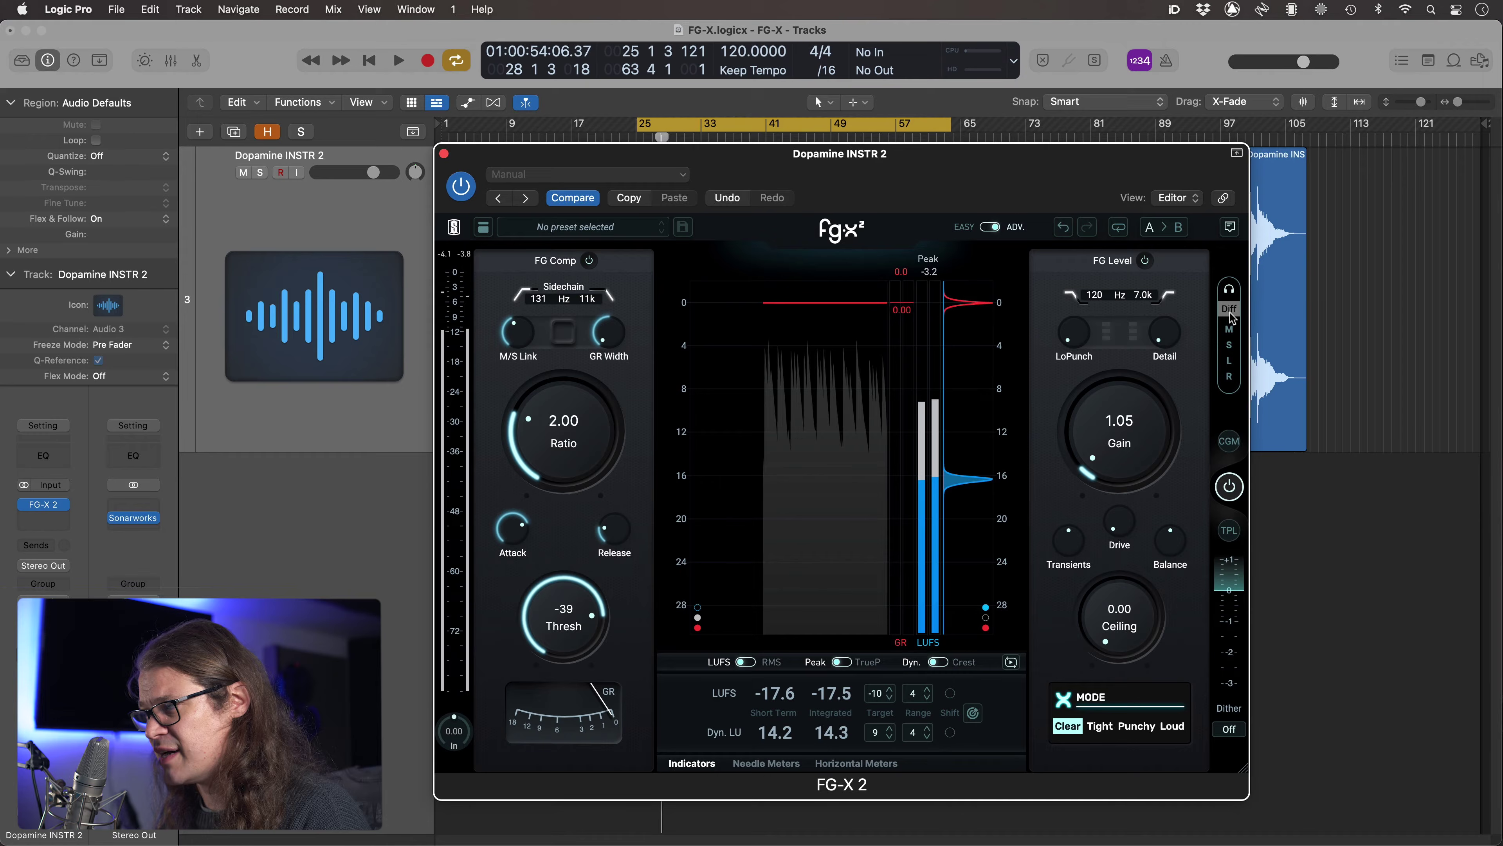
key(space)
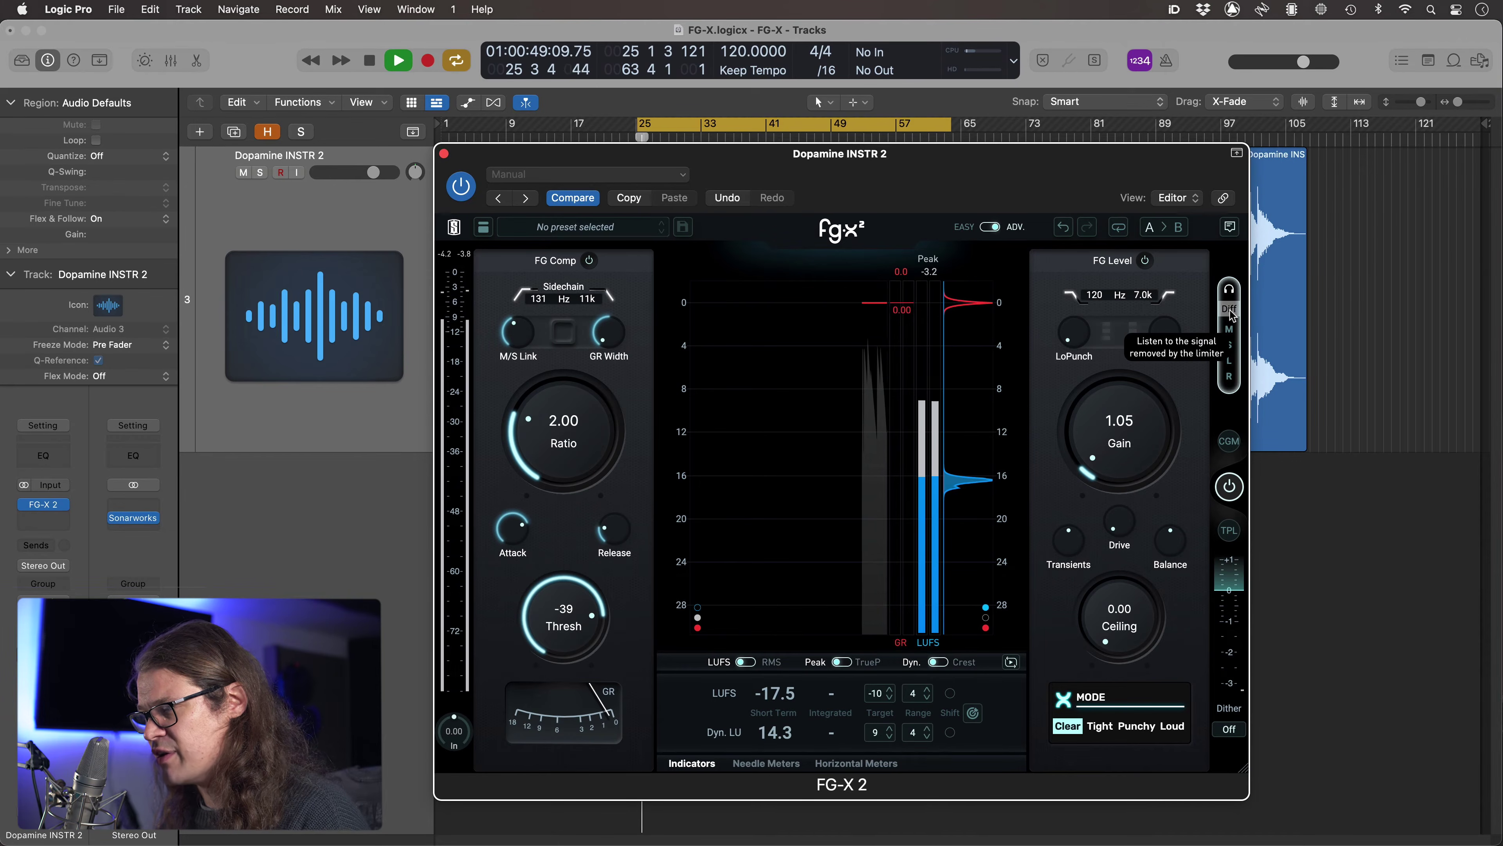
key(space)
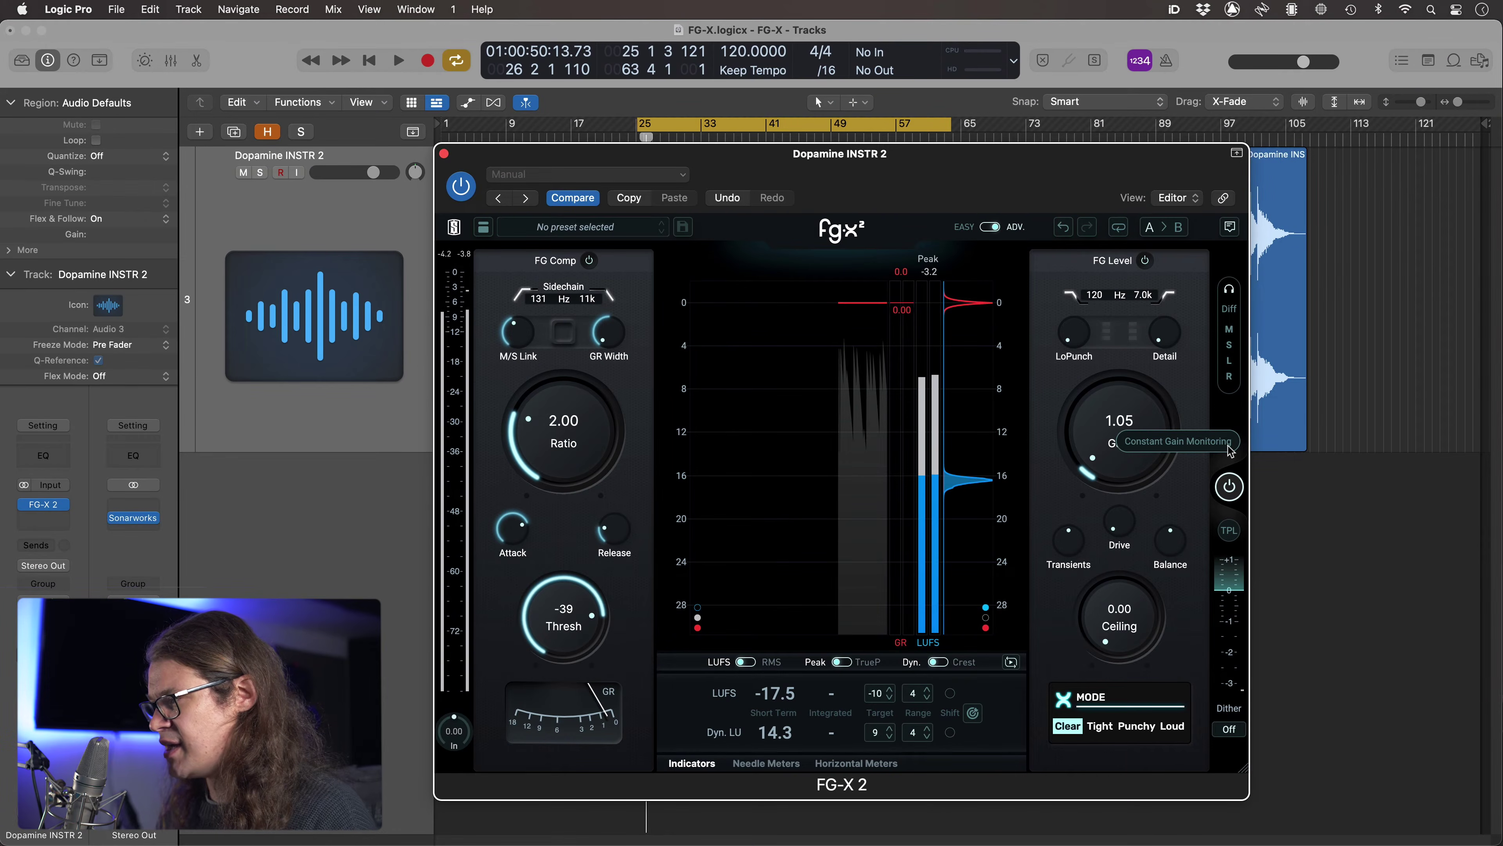
Raise the limiter gain to 5.18 dB, enable Constant Gain Monitoring, and push the gain to 11.3 dB while the loop plays.
drag(1114, 462, 1113, 413)
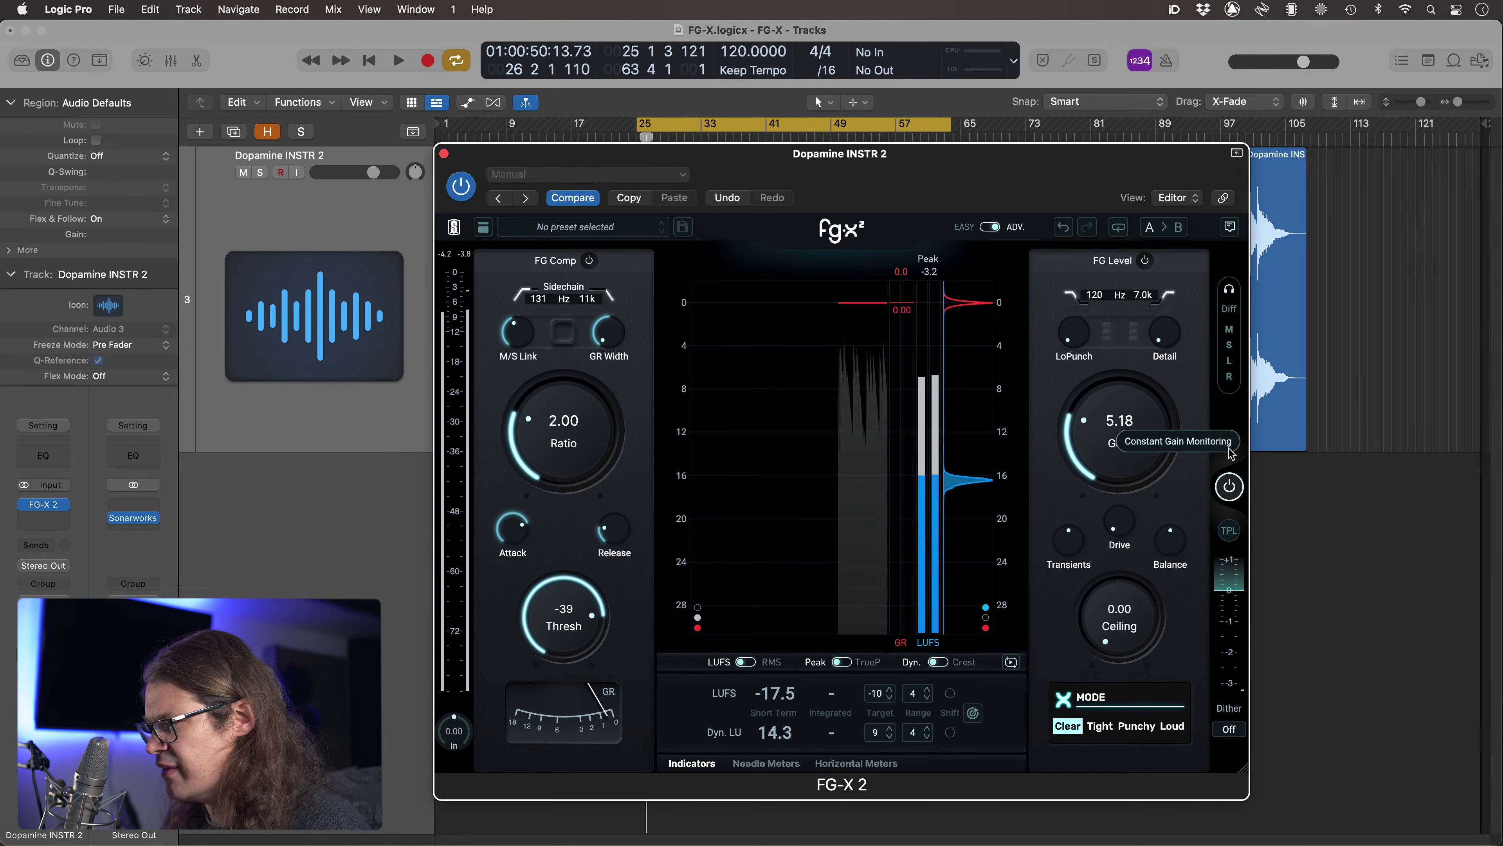
key(space)
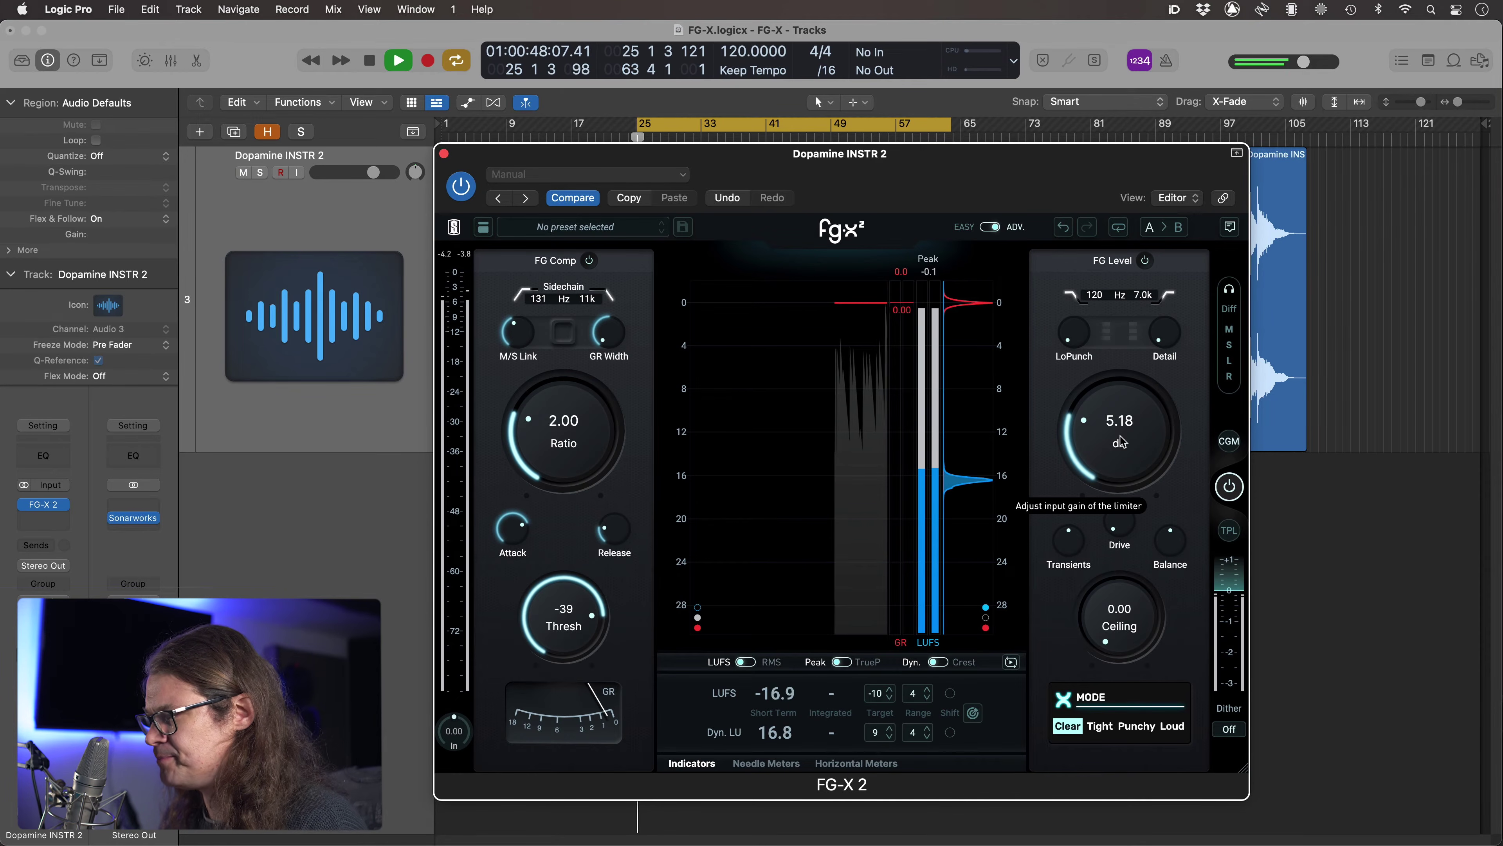
mouse_move(1123, 451)
mouse_down()
mouse_move(1128, 408)
mouse_move(1133, 427)
mouse_up()
key(space)
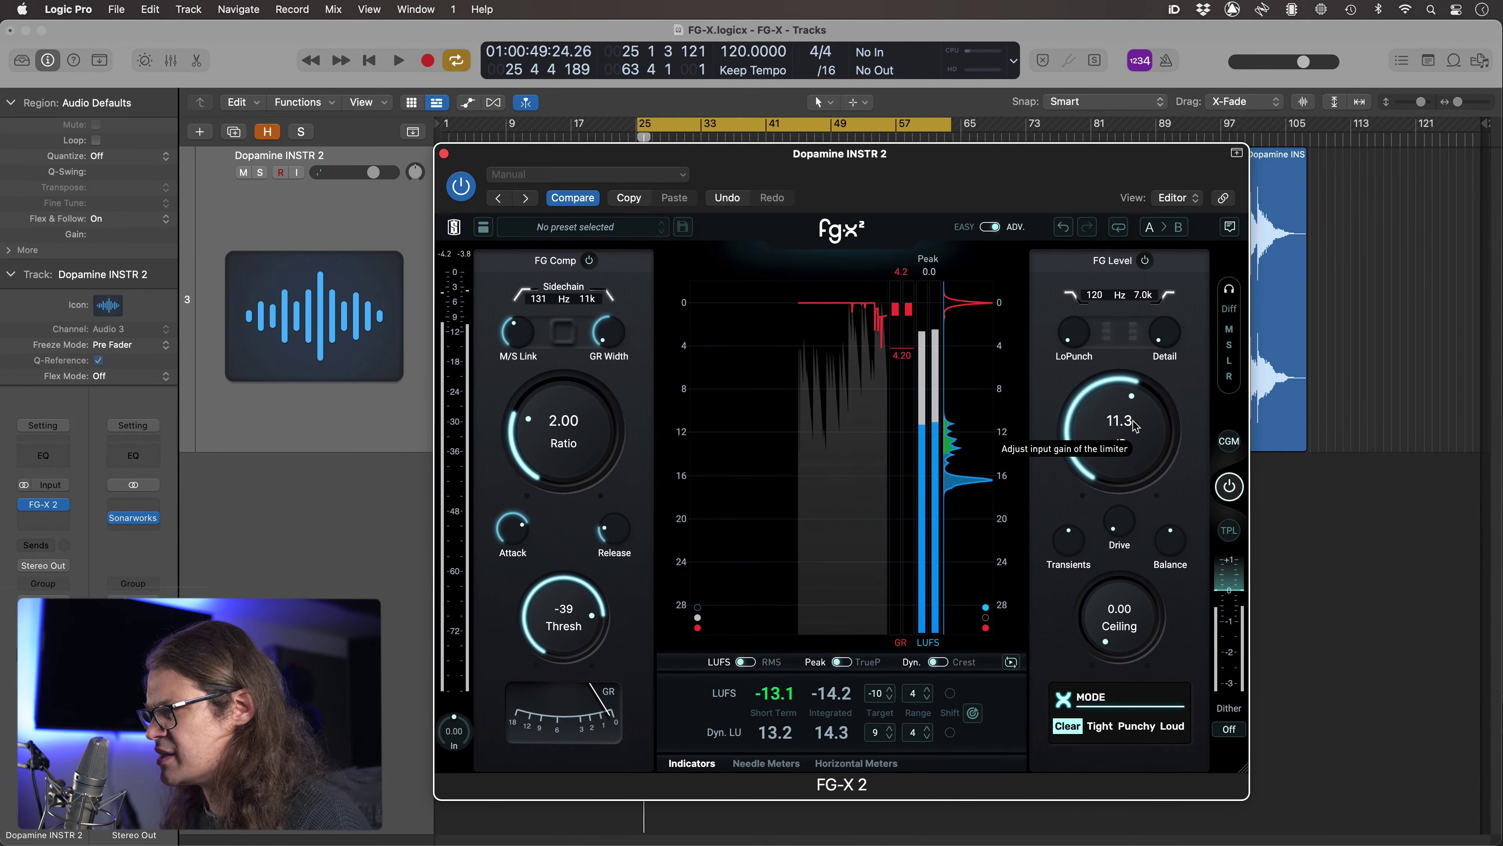
Replay the loop with the limiter gain near 11.3 dB, listen to the signal removed by the limiter, and reset the gain to 0.00 dB.
key(space)
mouse_move(1135, 426)
mouse_down()
mouse_move(1136, 390)
mouse_move(1142, 500)
mouse_move(1144, 442)
mouse_up()
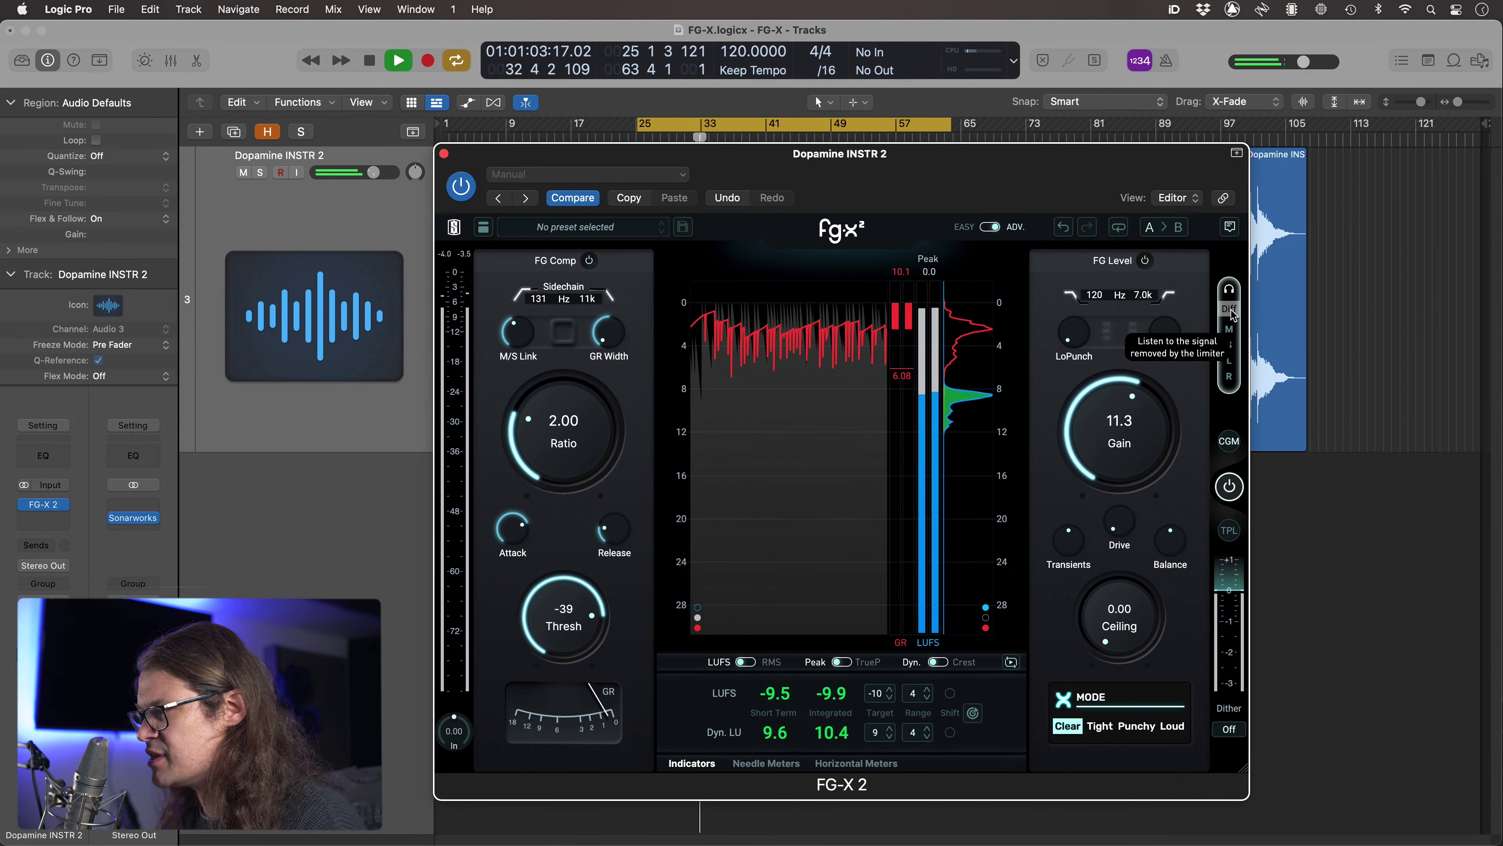
mouse_move(1154, 418)
mouse_down()
mouse_move(1163, 379)
mouse_move(1165, 421)
mouse_move(1150, 428)
mouse_up()
double_click(1149, 429)
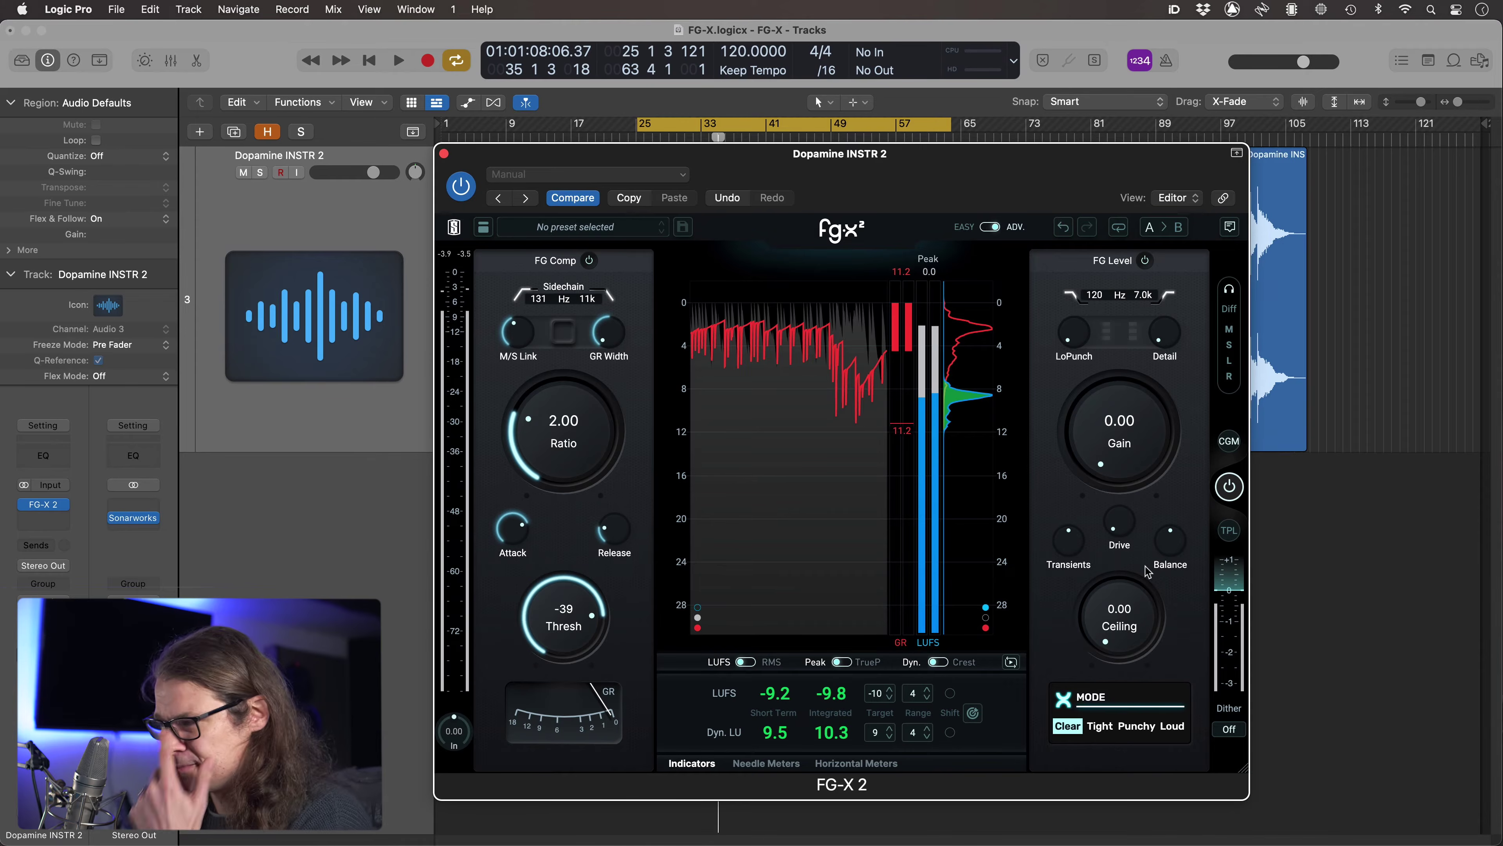
Play the loop while sweeping the limiter gain up from zero to 8.55 dB, and replay it to settle the gain at about 10 dB.
key(space)
drag(1125, 454, 1126, 345)
key(space)
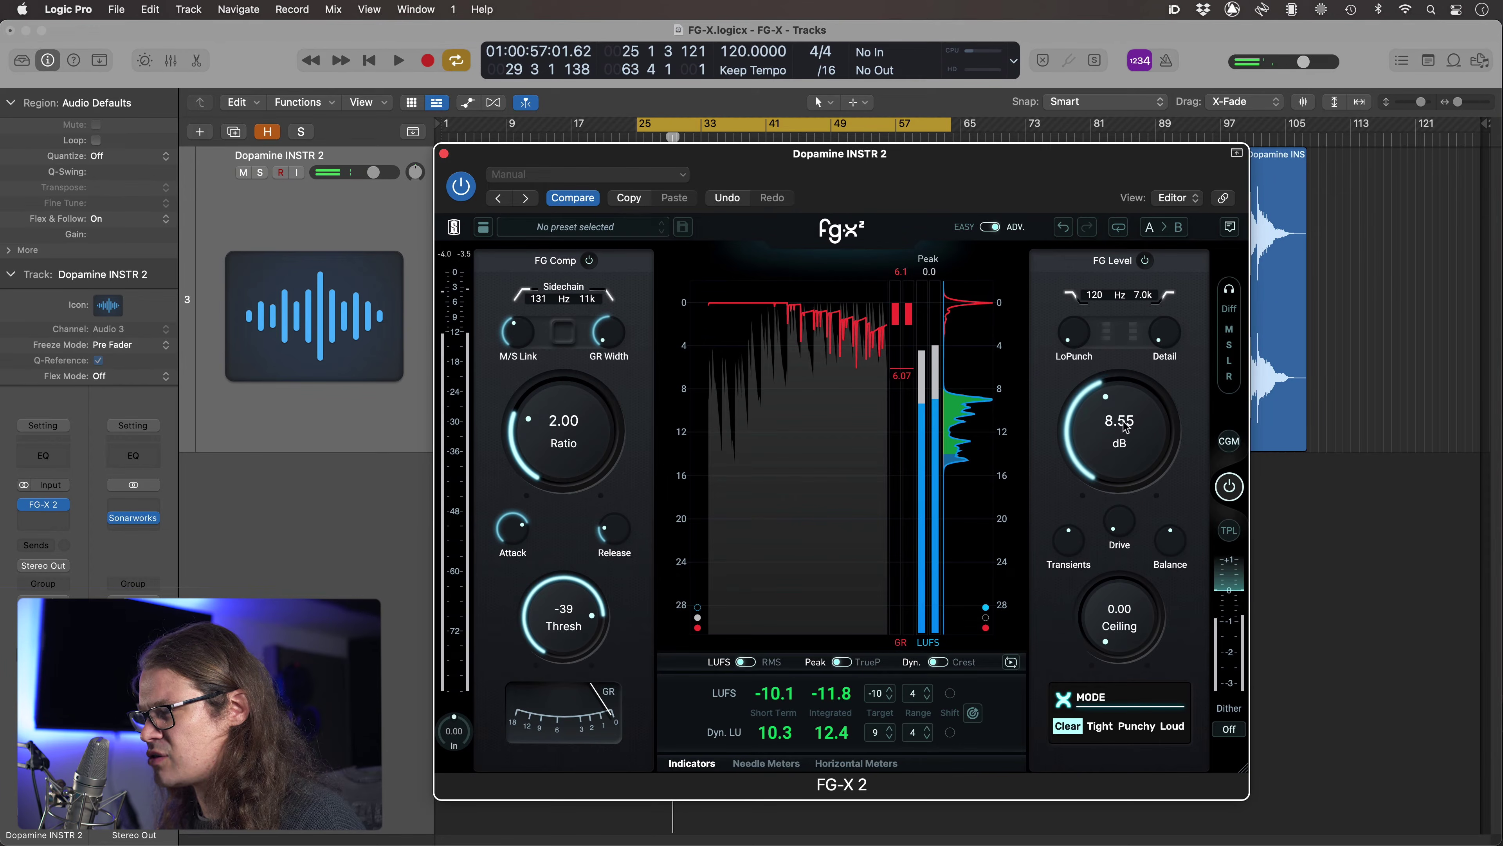
key(space)
mouse_move(1125, 426)
mouse_down()
mouse_move(1128, 397)
mouse_move(1122, 435)
mouse_move(1120, 421)
mouse_up()
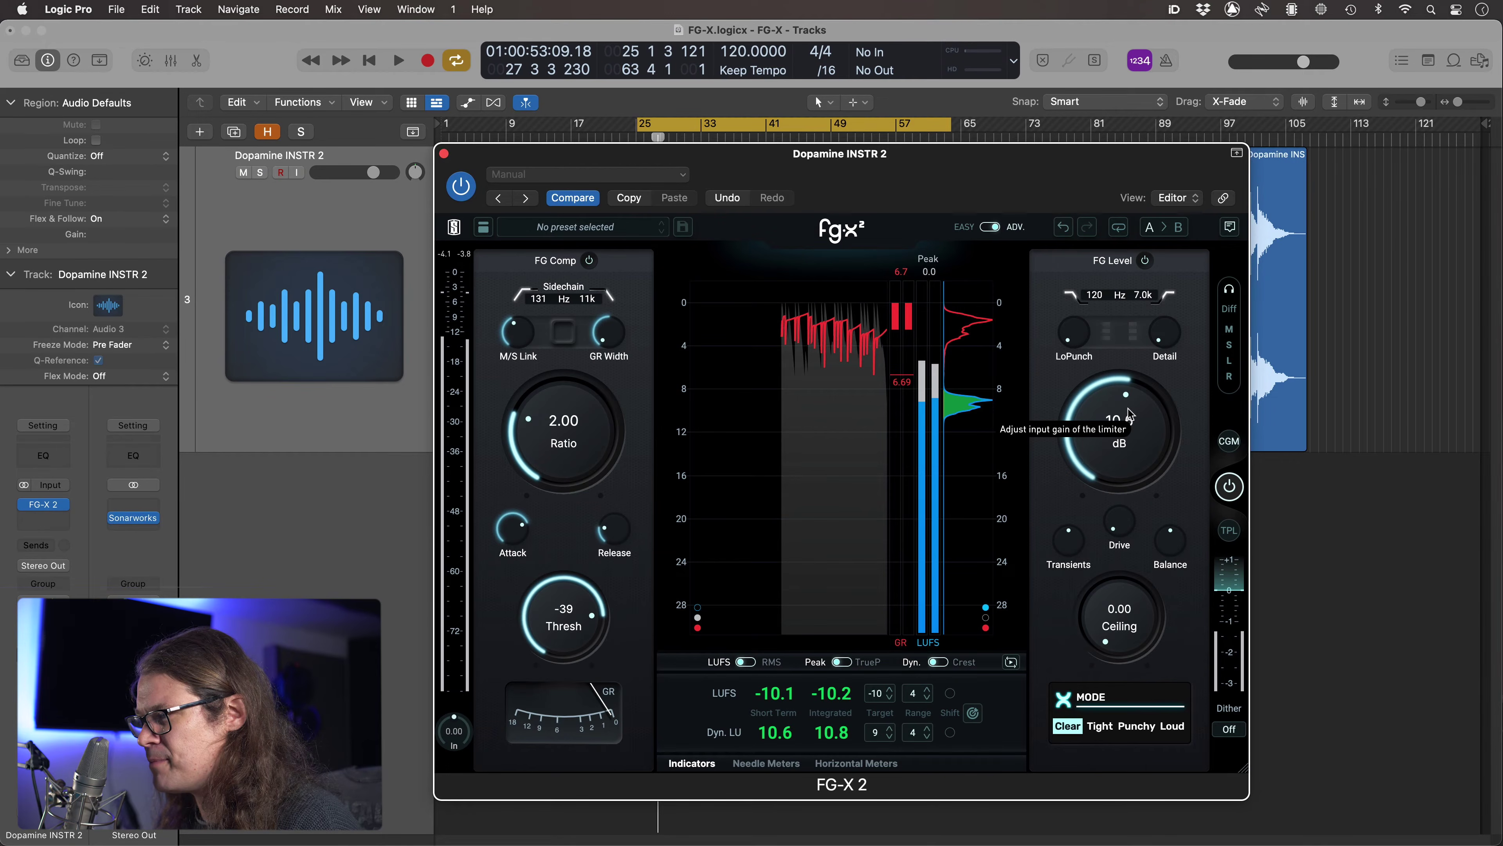
Play the loop while raising the limiter gain to 11.3 dB, and stop playback.
key(space)
scroll(1129, 413, up, 5)
scroll(1129, 410, up, 3)
key(space)
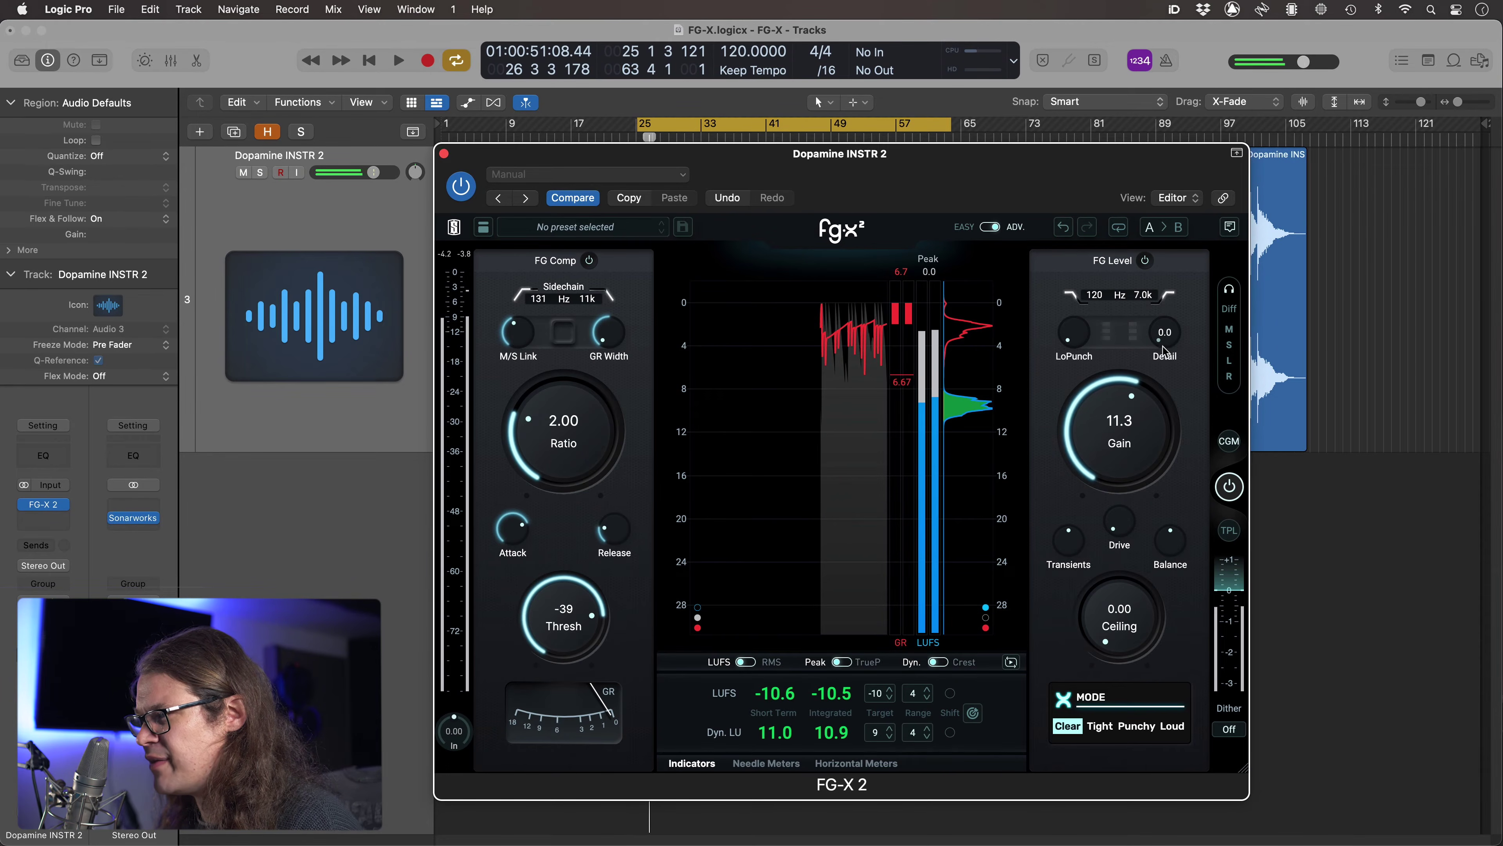
Play the loop while raising the limiter's Detail slightly and setting the gain to 11.4 dB, and stop playback.
key(space)
drag(1165, 346, 1169, 314)
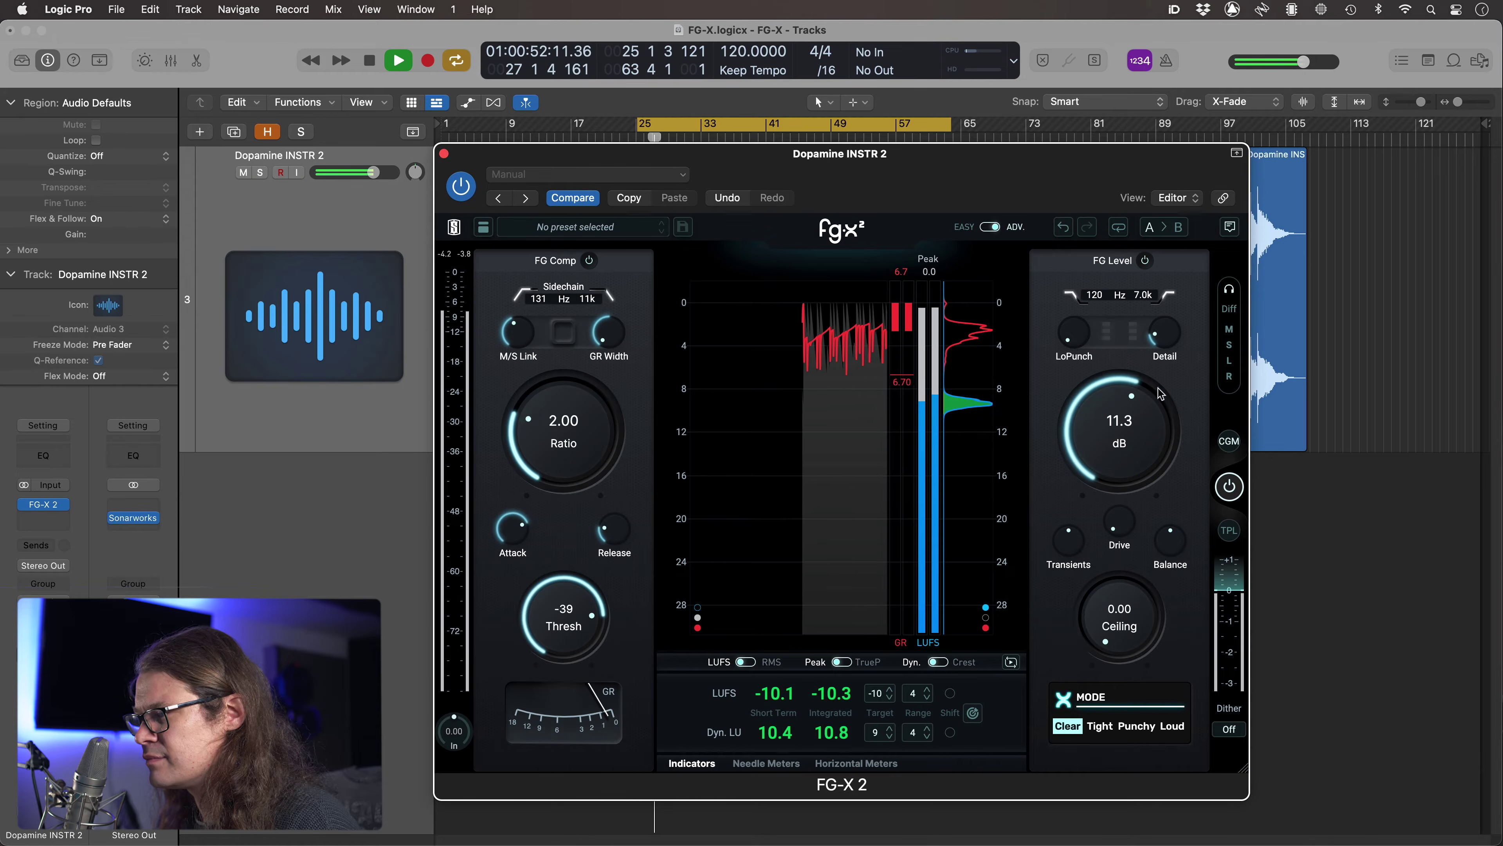
mouse_move(1151, 387)
mouse_down()
mouse_move(1150, 414)
mouse_move(1151, 399)
mouse_up()
key(space)
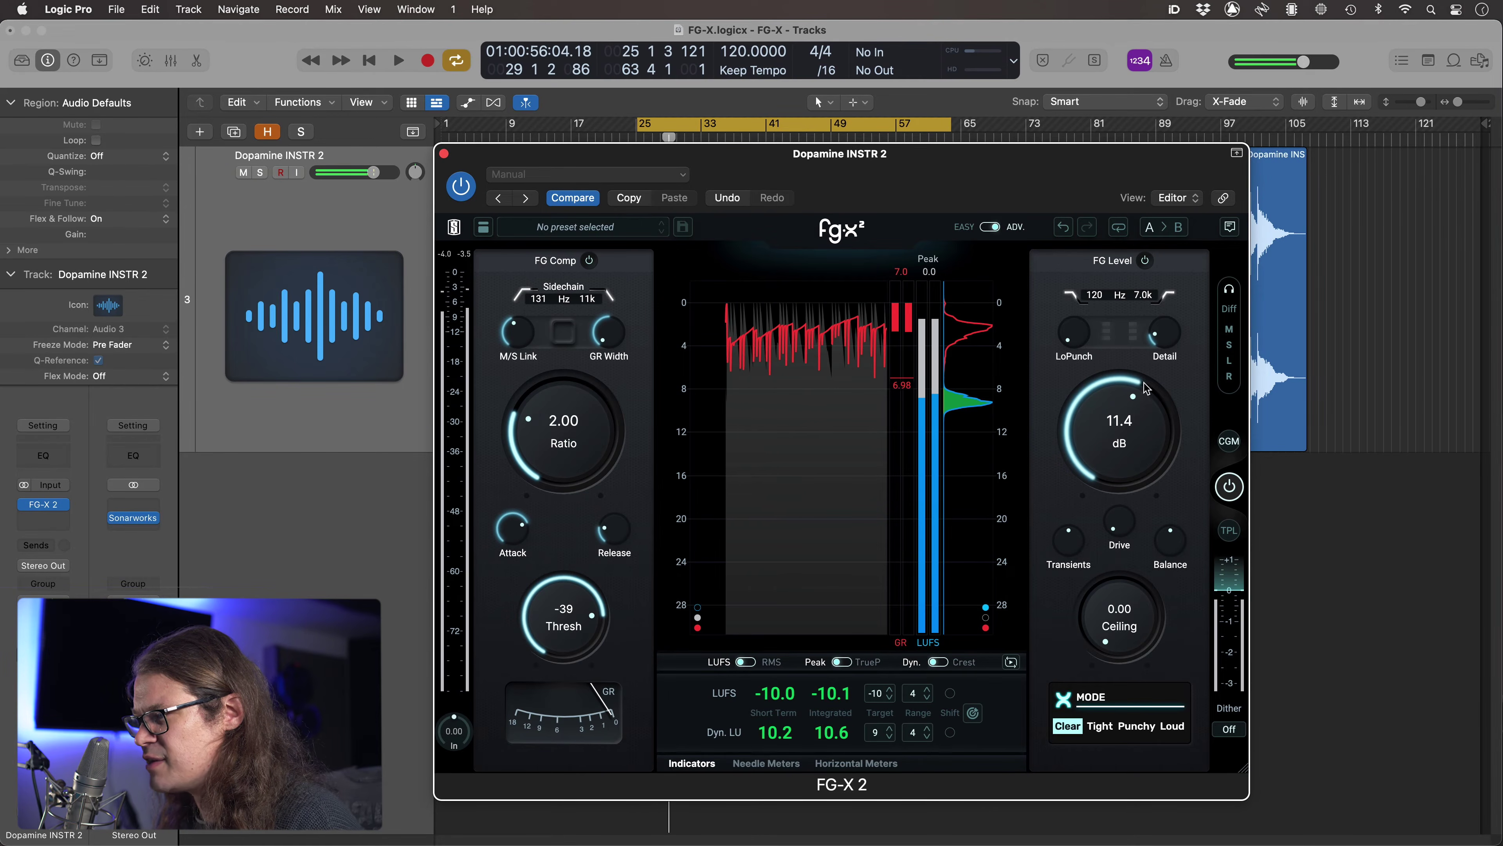
Compare the bypassed and processed sound of the whole plug-in while the loop plays, and stop playback.
click(1229, 486)
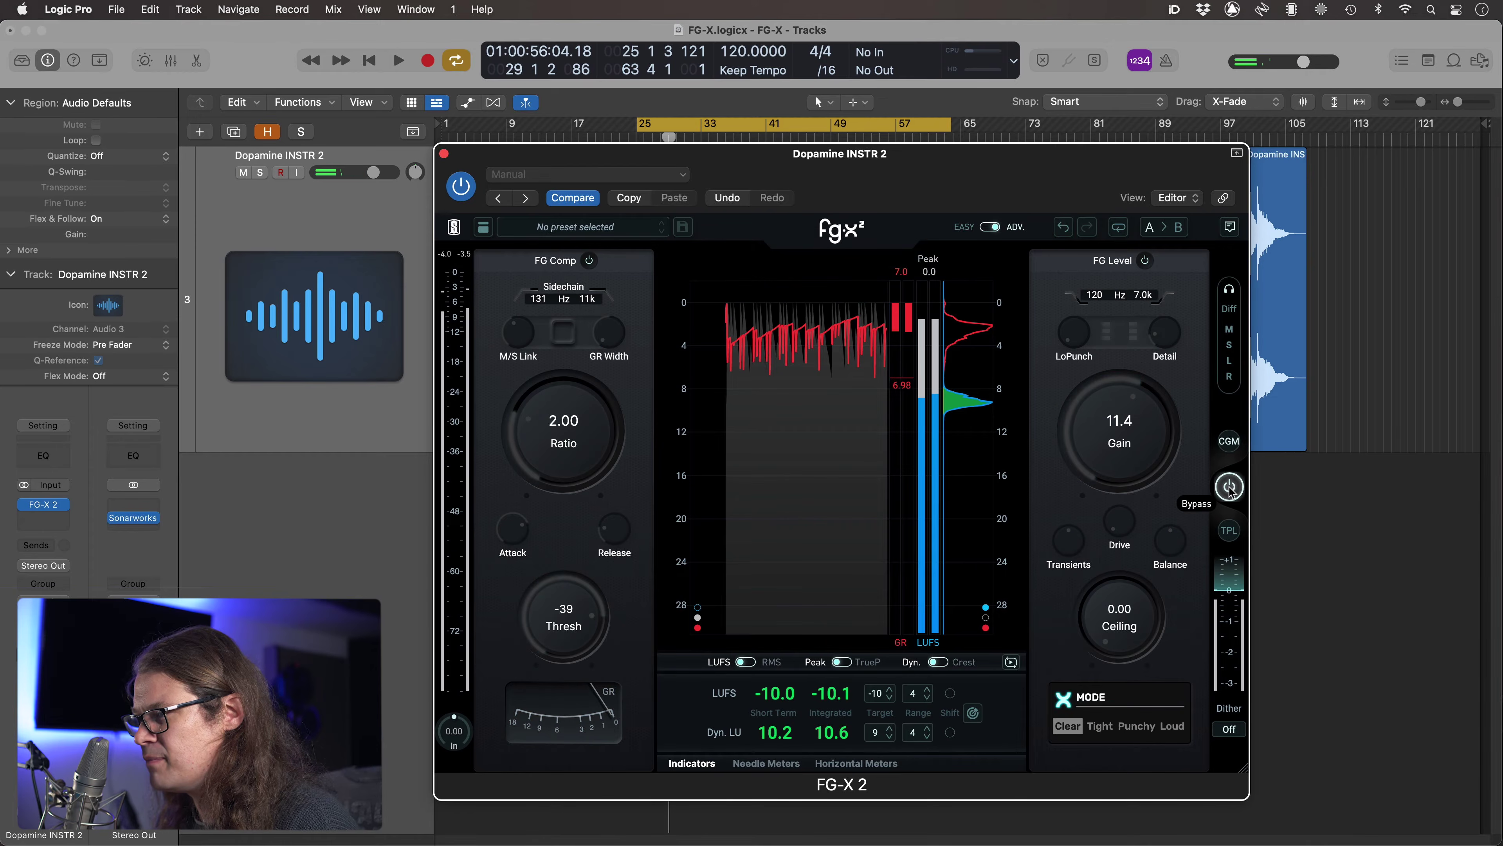
key(space)
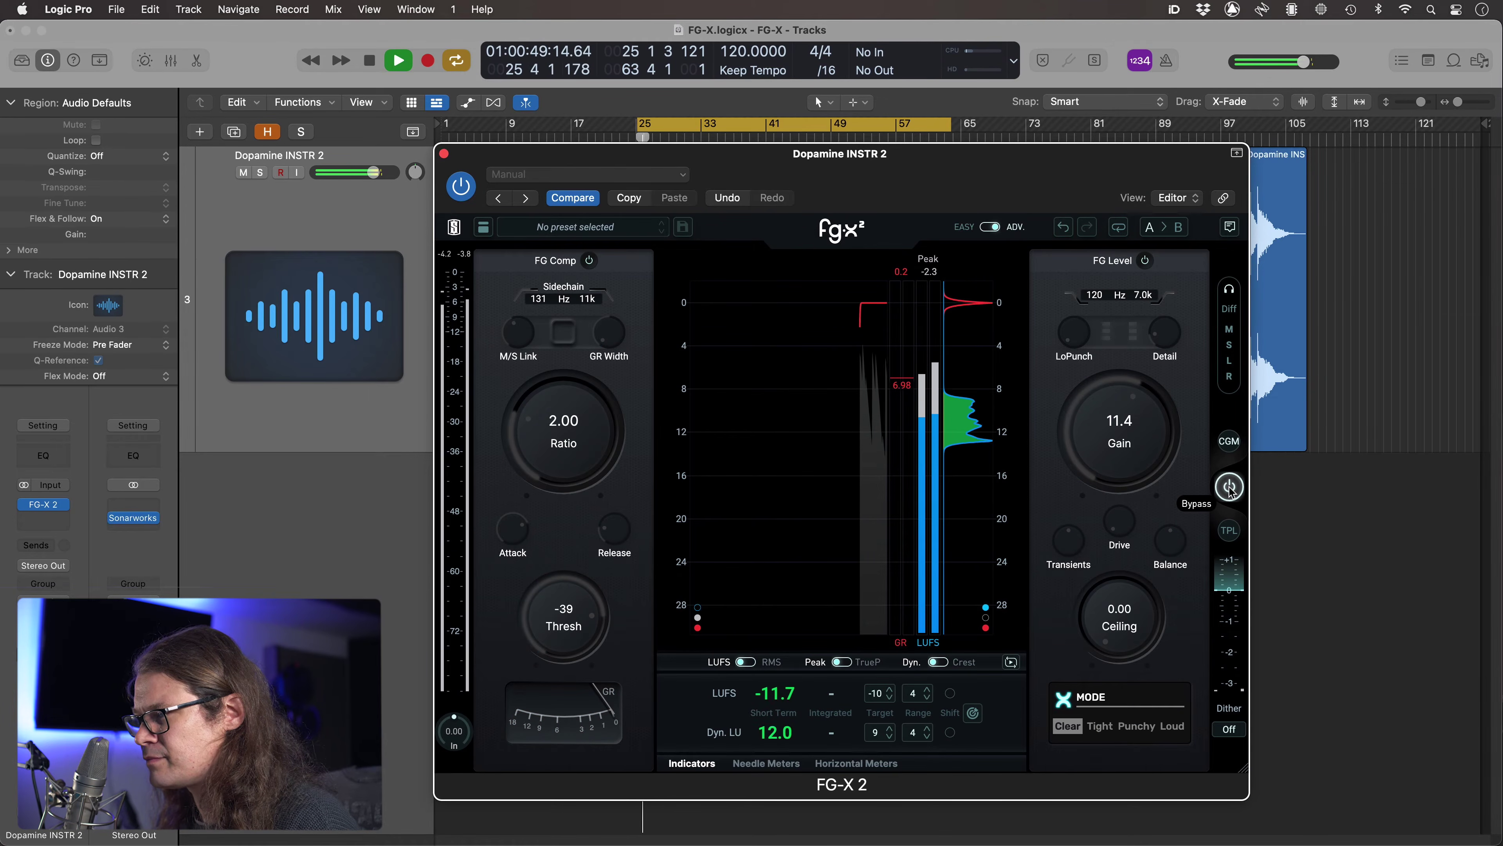
click(1229, 486)
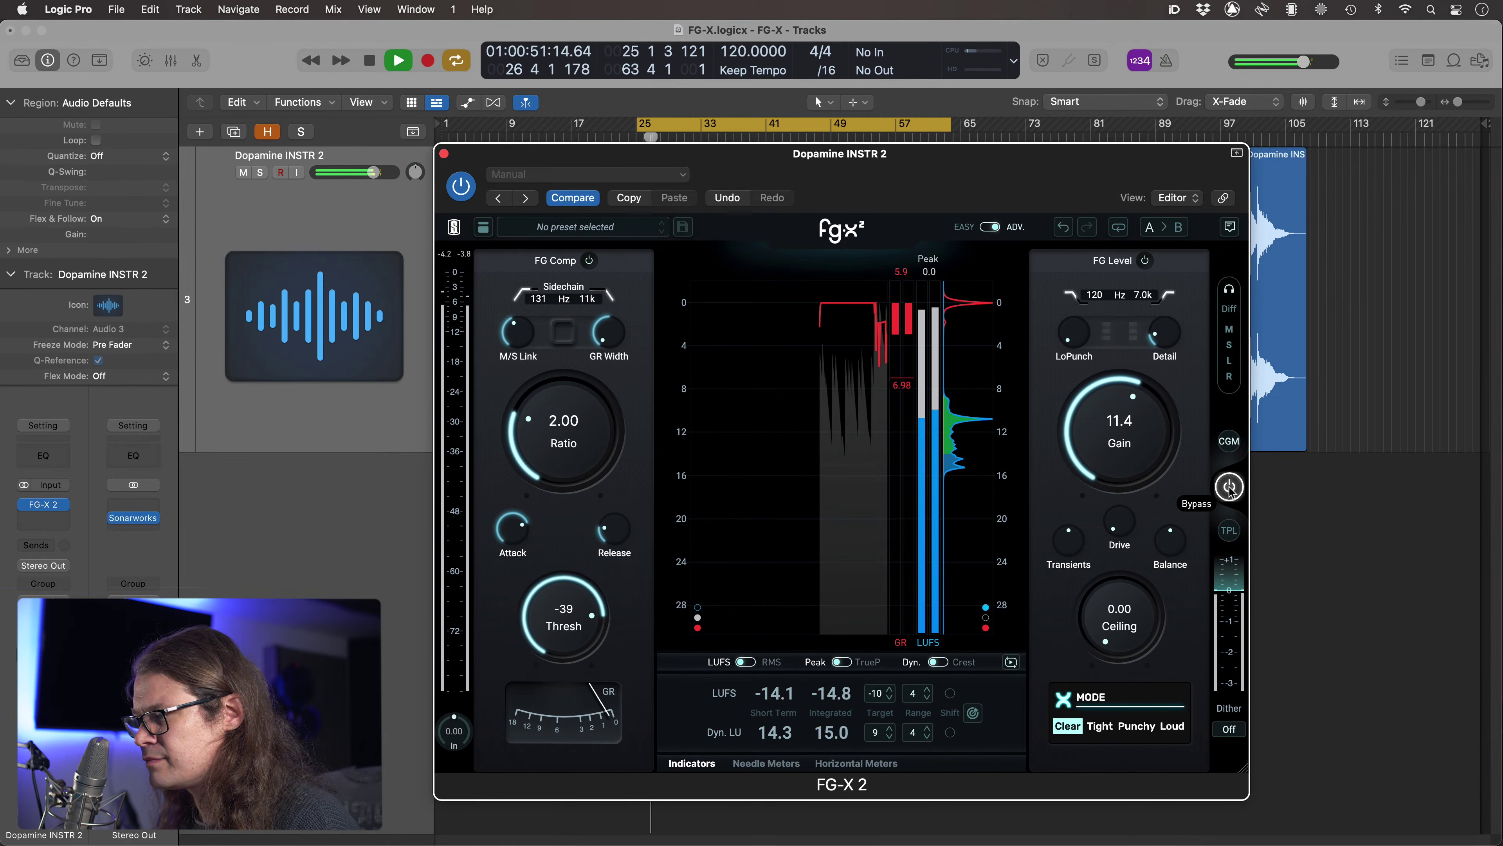
key(space)
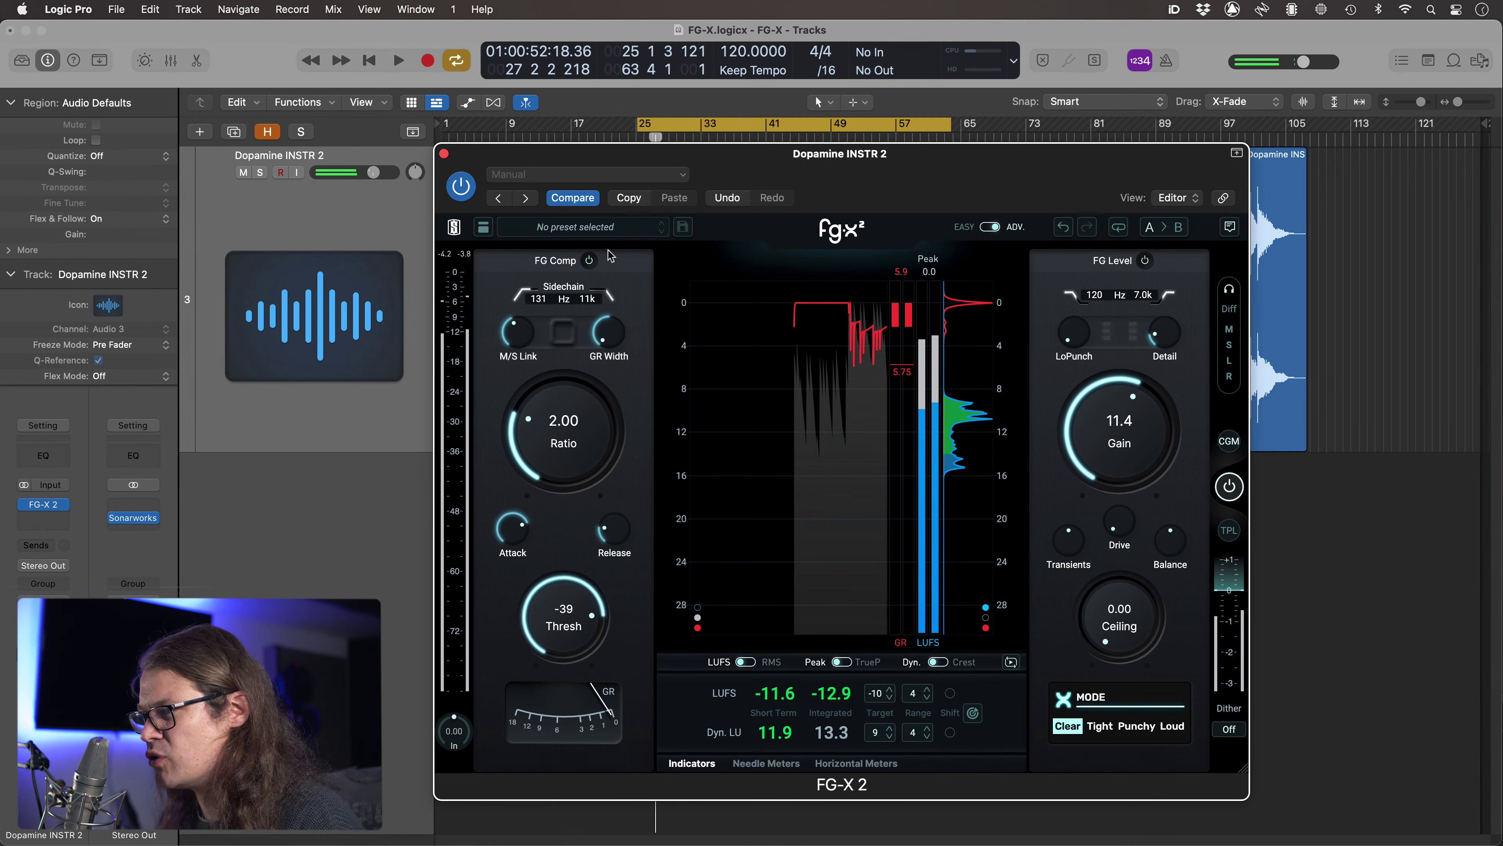
Switch off the FG Comp section and compare the limiter alone with the bypassed signal during loop playback.
click(590, 260)
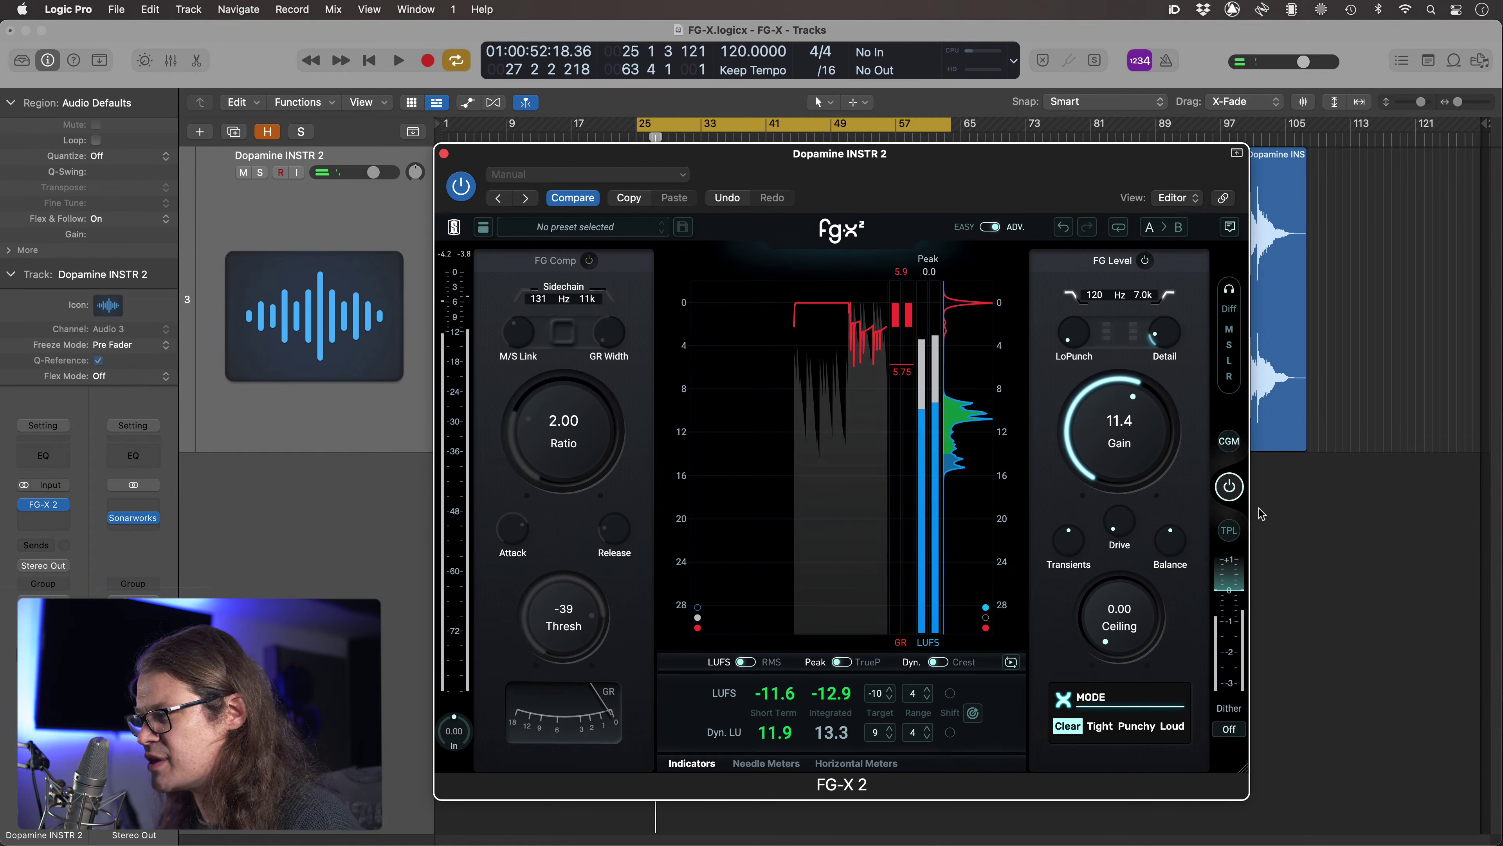
click(1230, 486)
key(space)
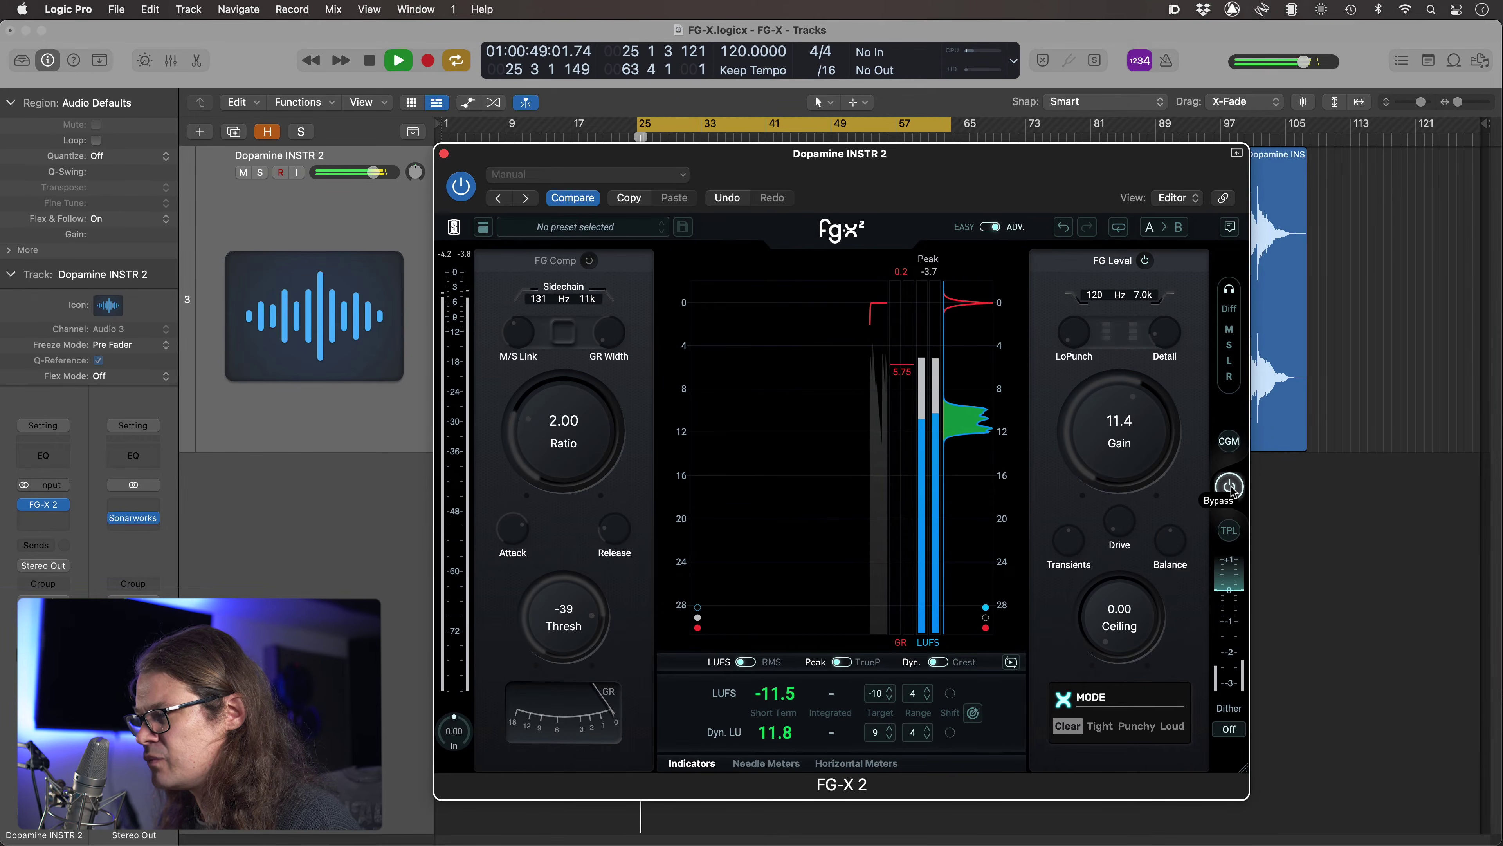
click(1230, 486)
key(space)
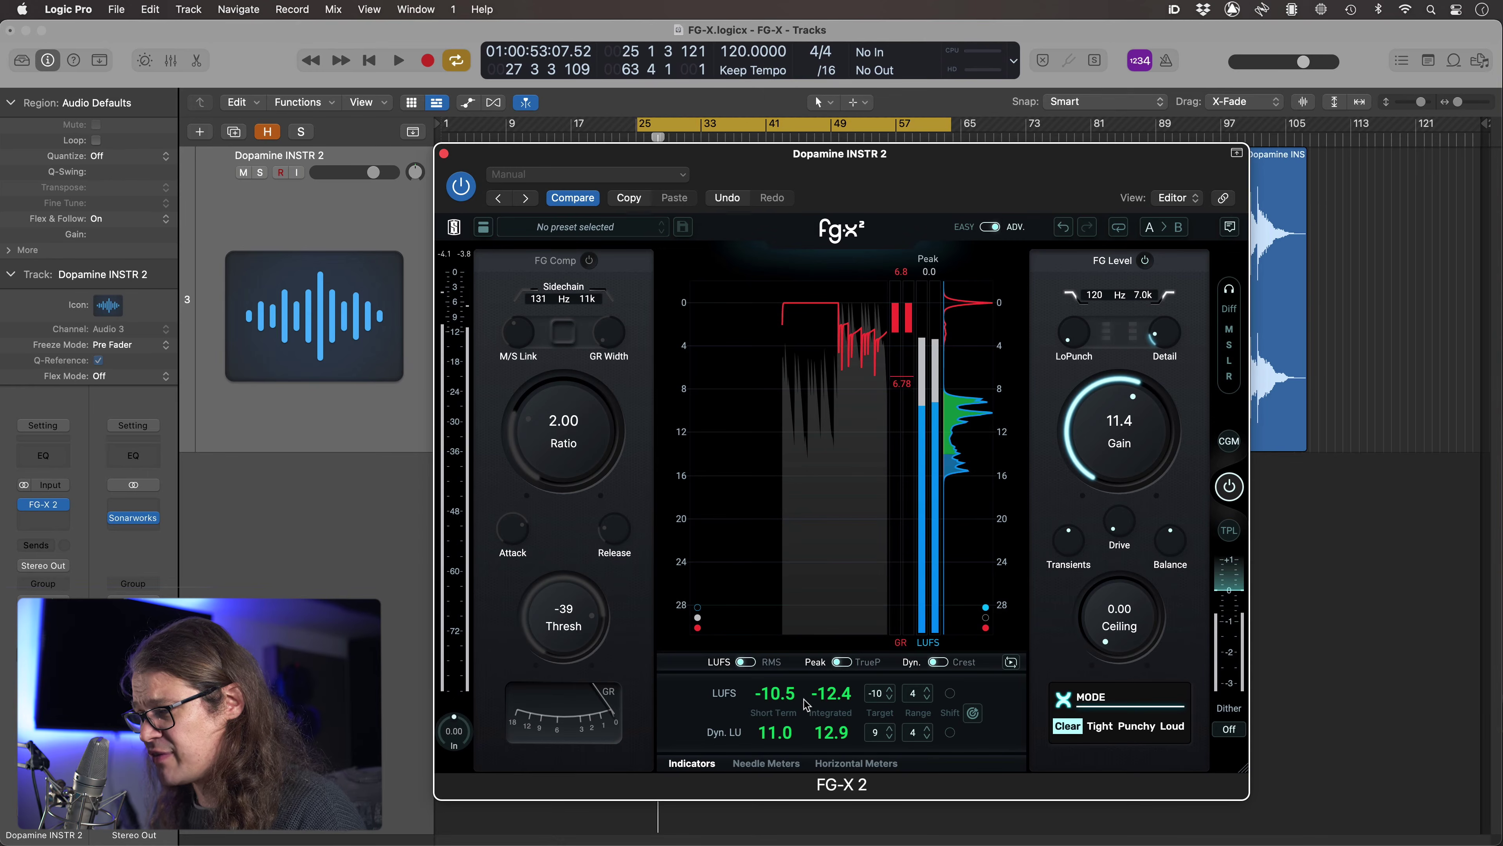
Check the LUFS loudness during loop playback, and lower the limiter gain first to 8.17 dB and finally to 7.42 dB.
key(space)
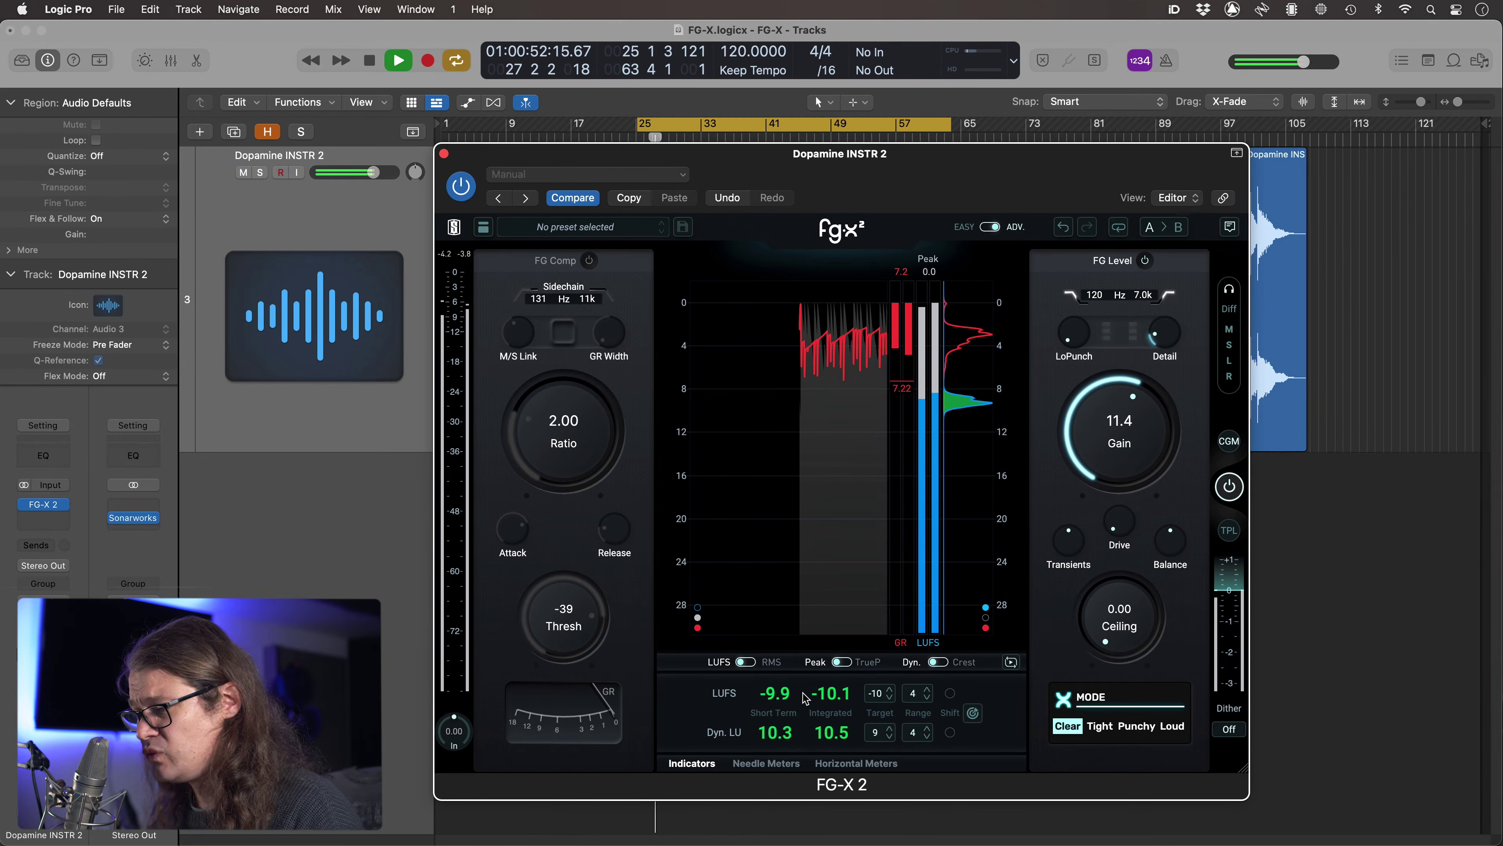
key(space)
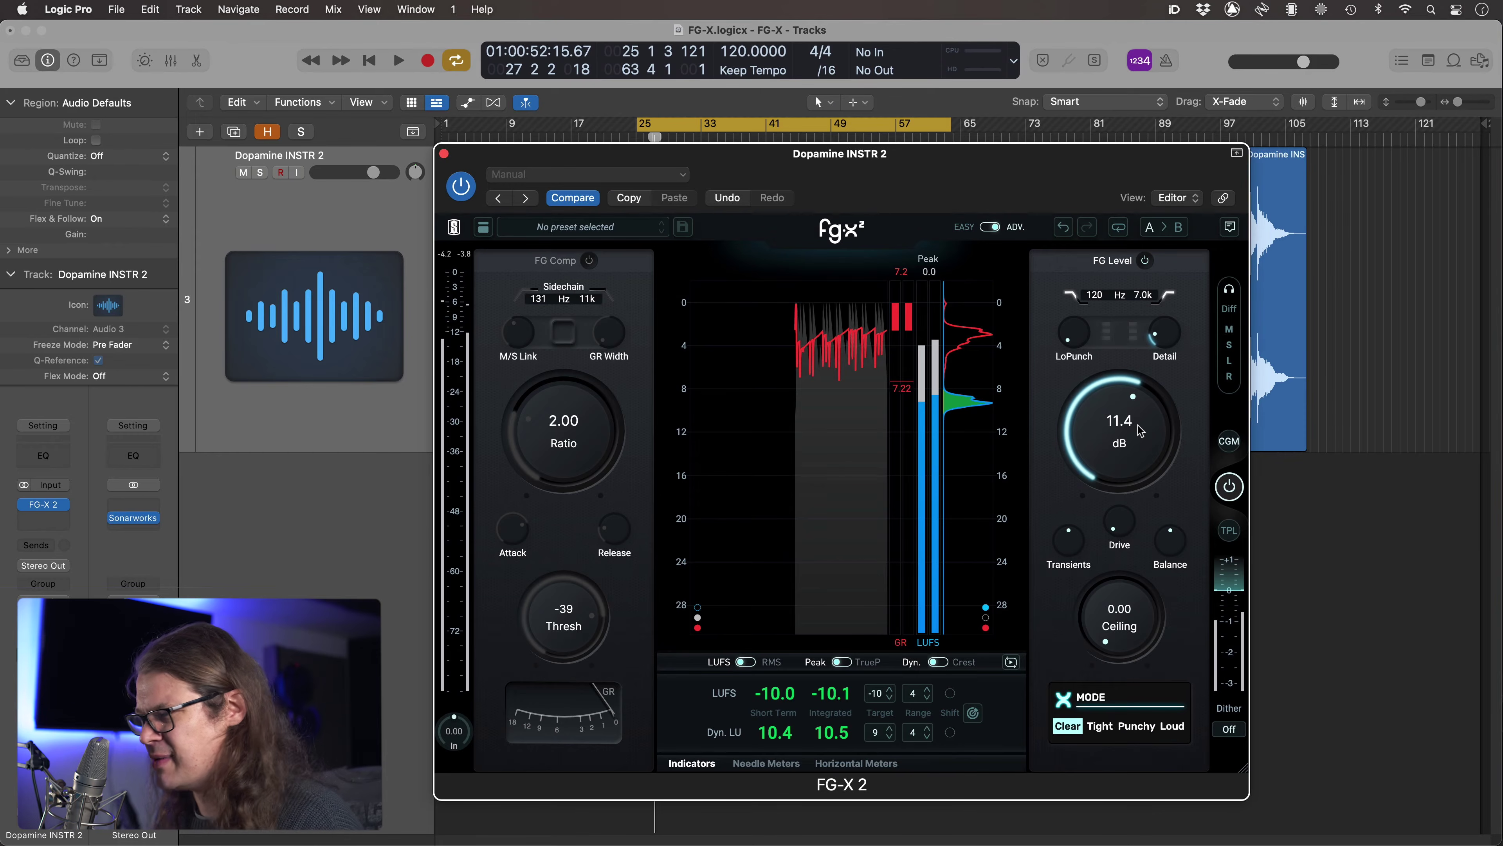
drag(1138, 429, 1138, 463)
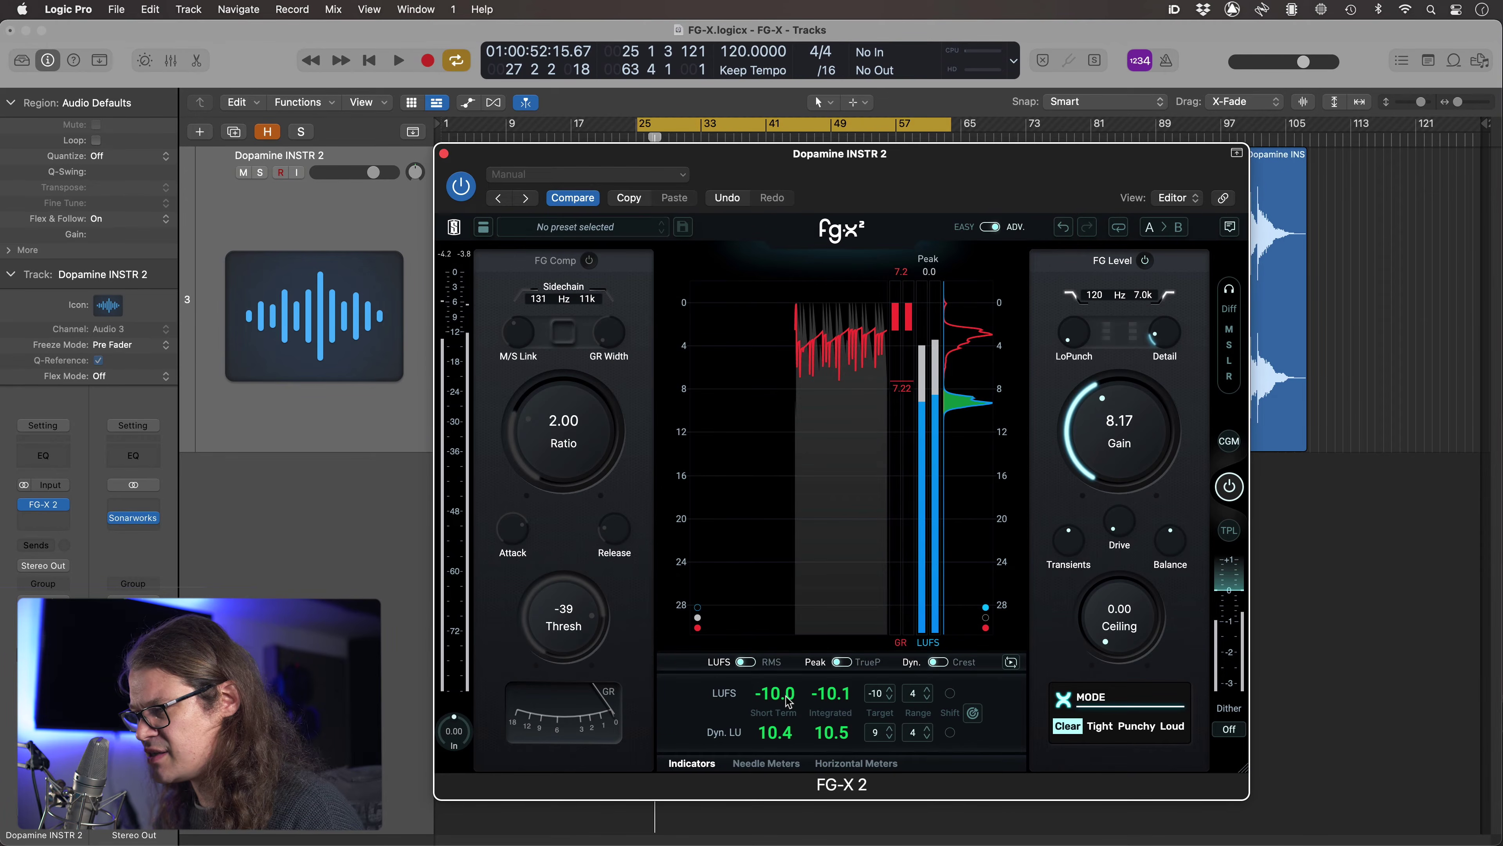
key(space)
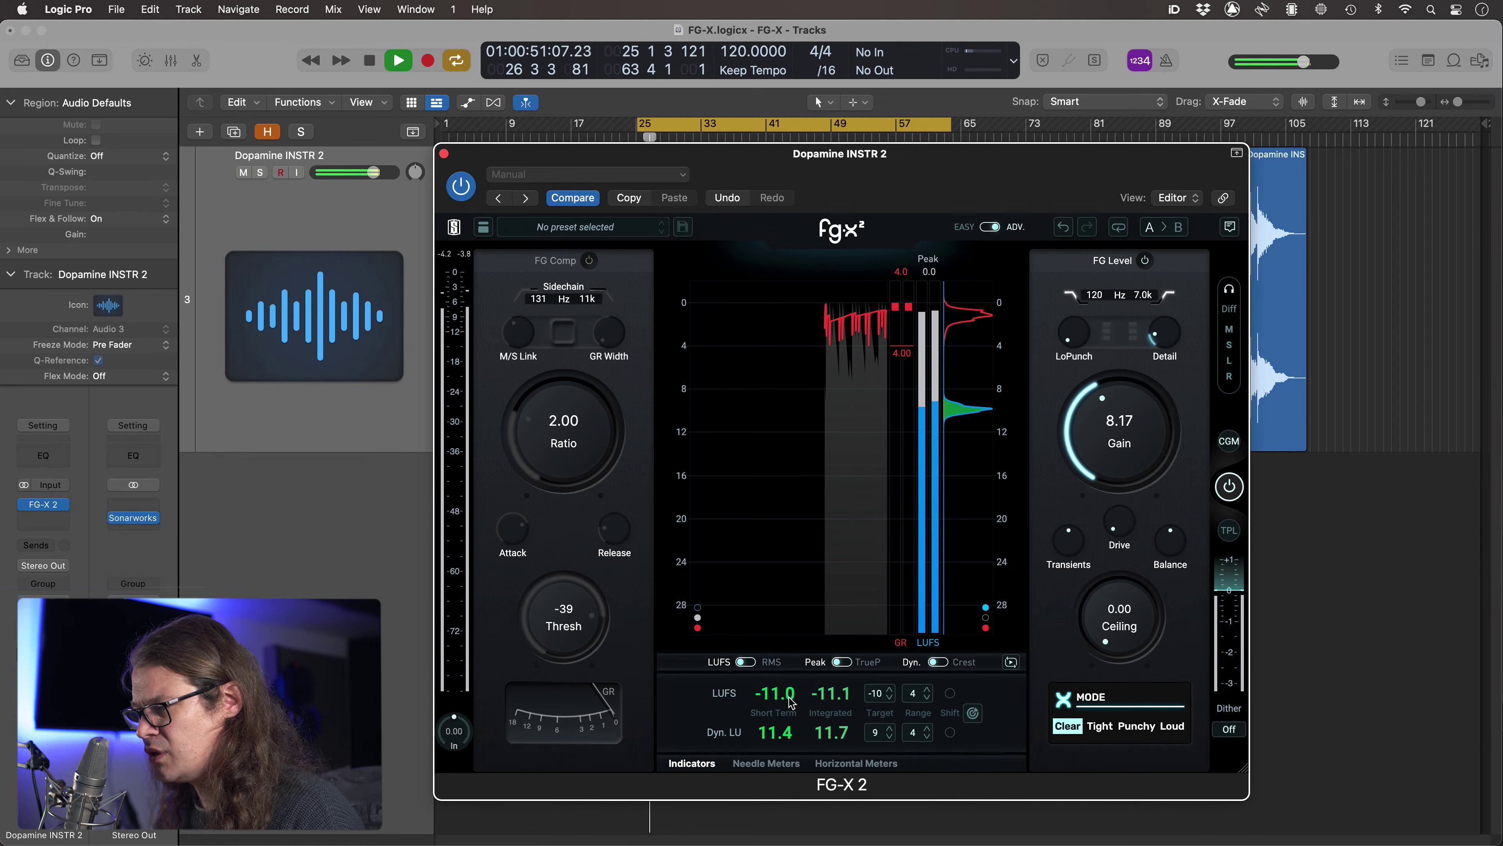
drag(1121, 428, 1125, 465)
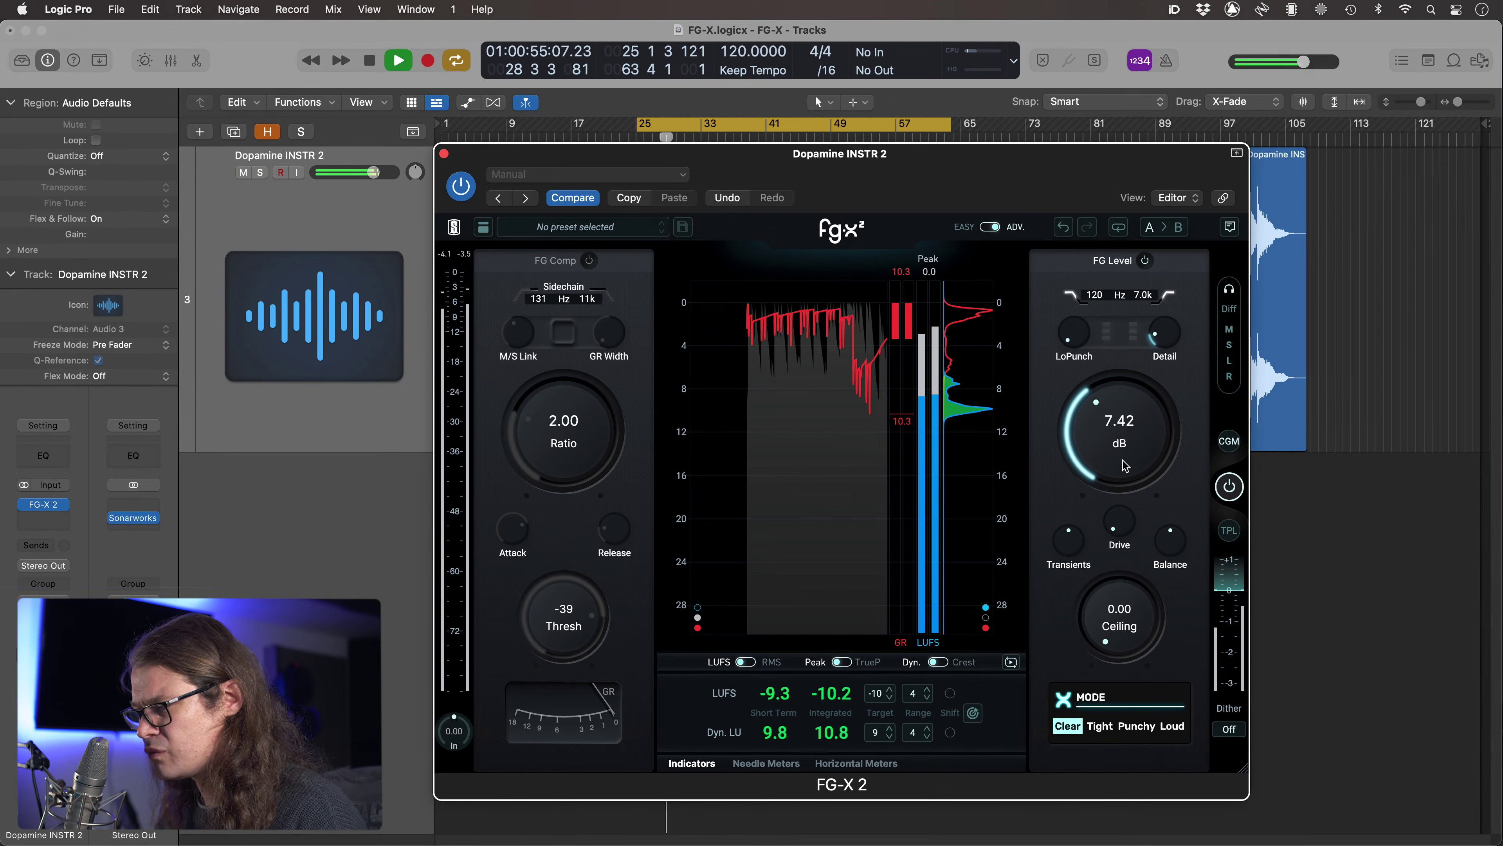
key(space)
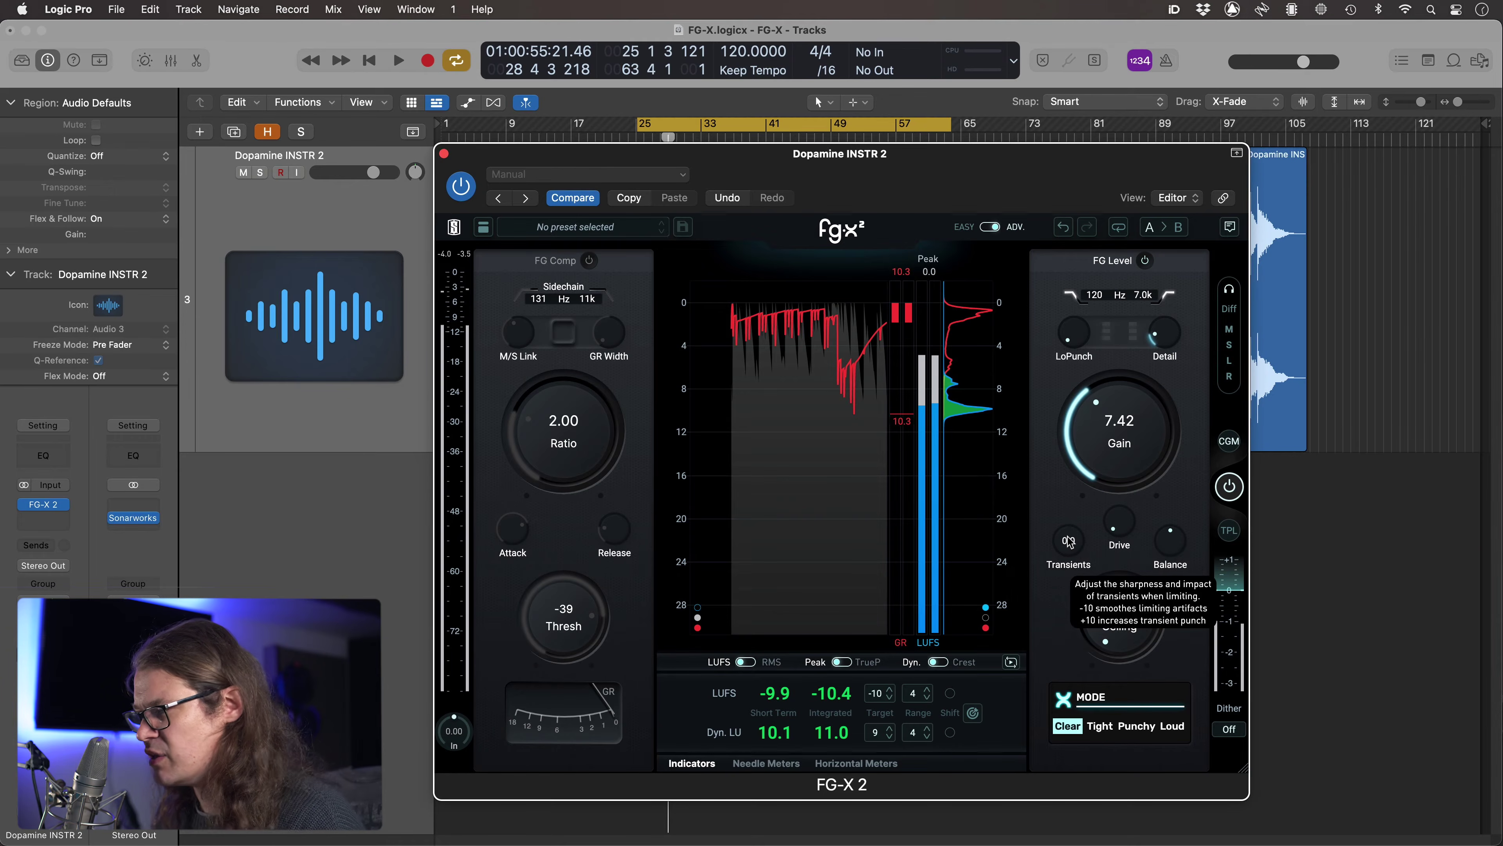
Sweep the limiter's Transients control between negative and positive values while the loop plays, and stop playback.
key(space)
drag(1069, 541, 1088, 649)
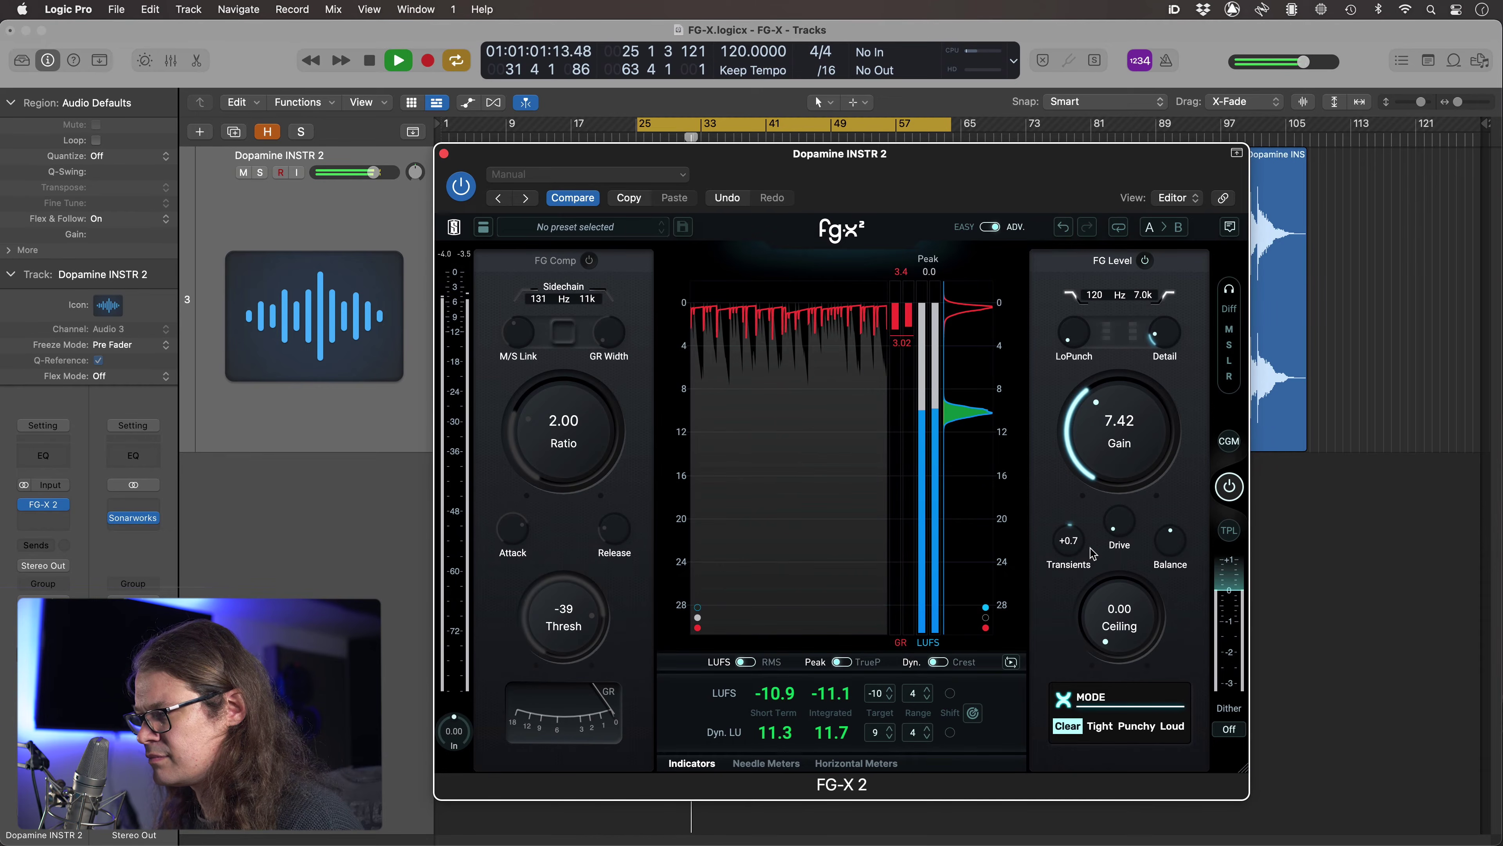
drag(1081, 537, 1079, 517)
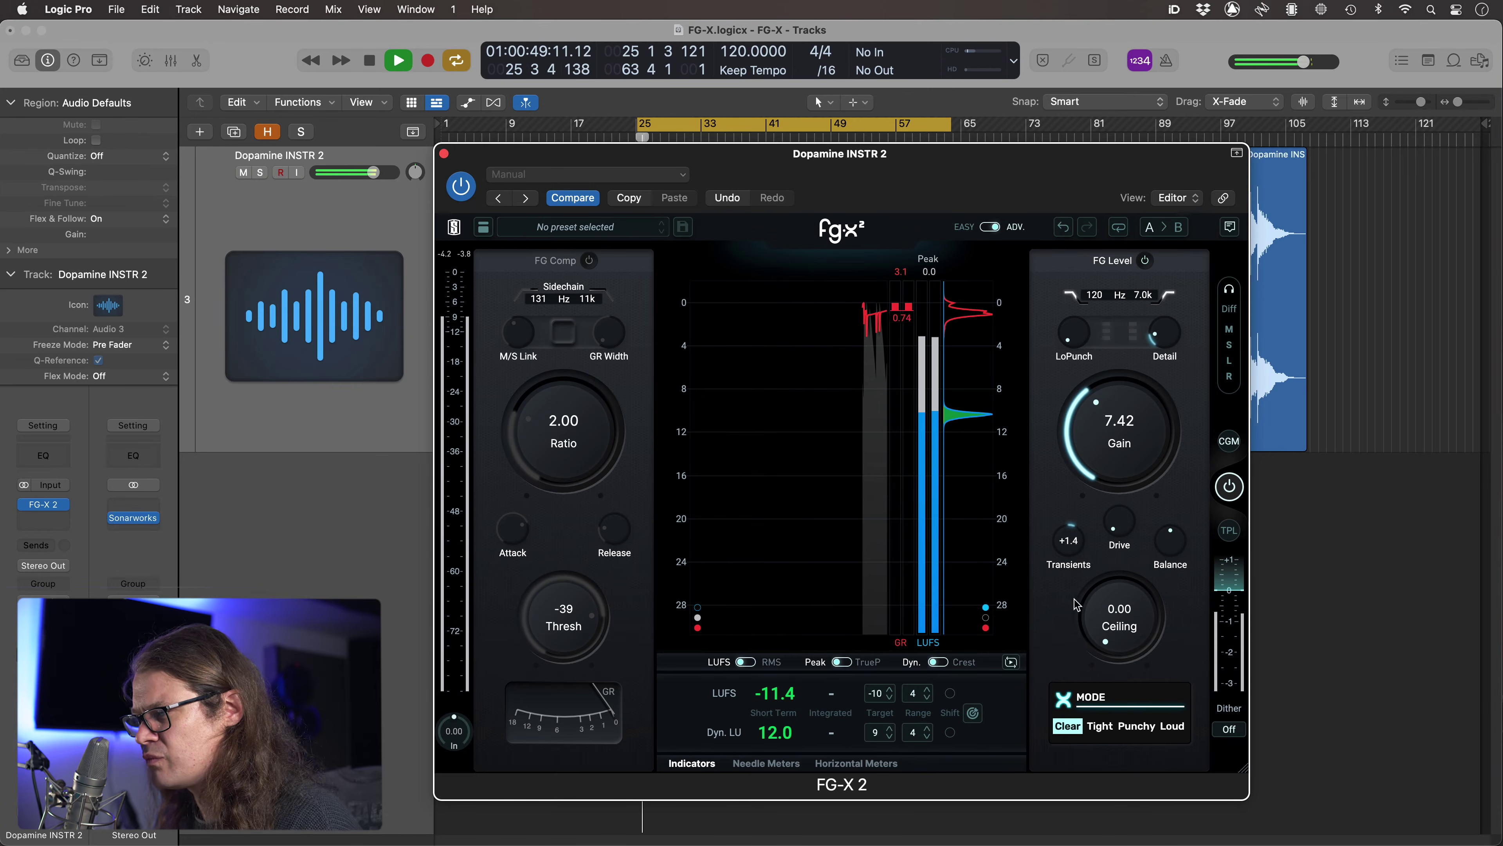
key(space)
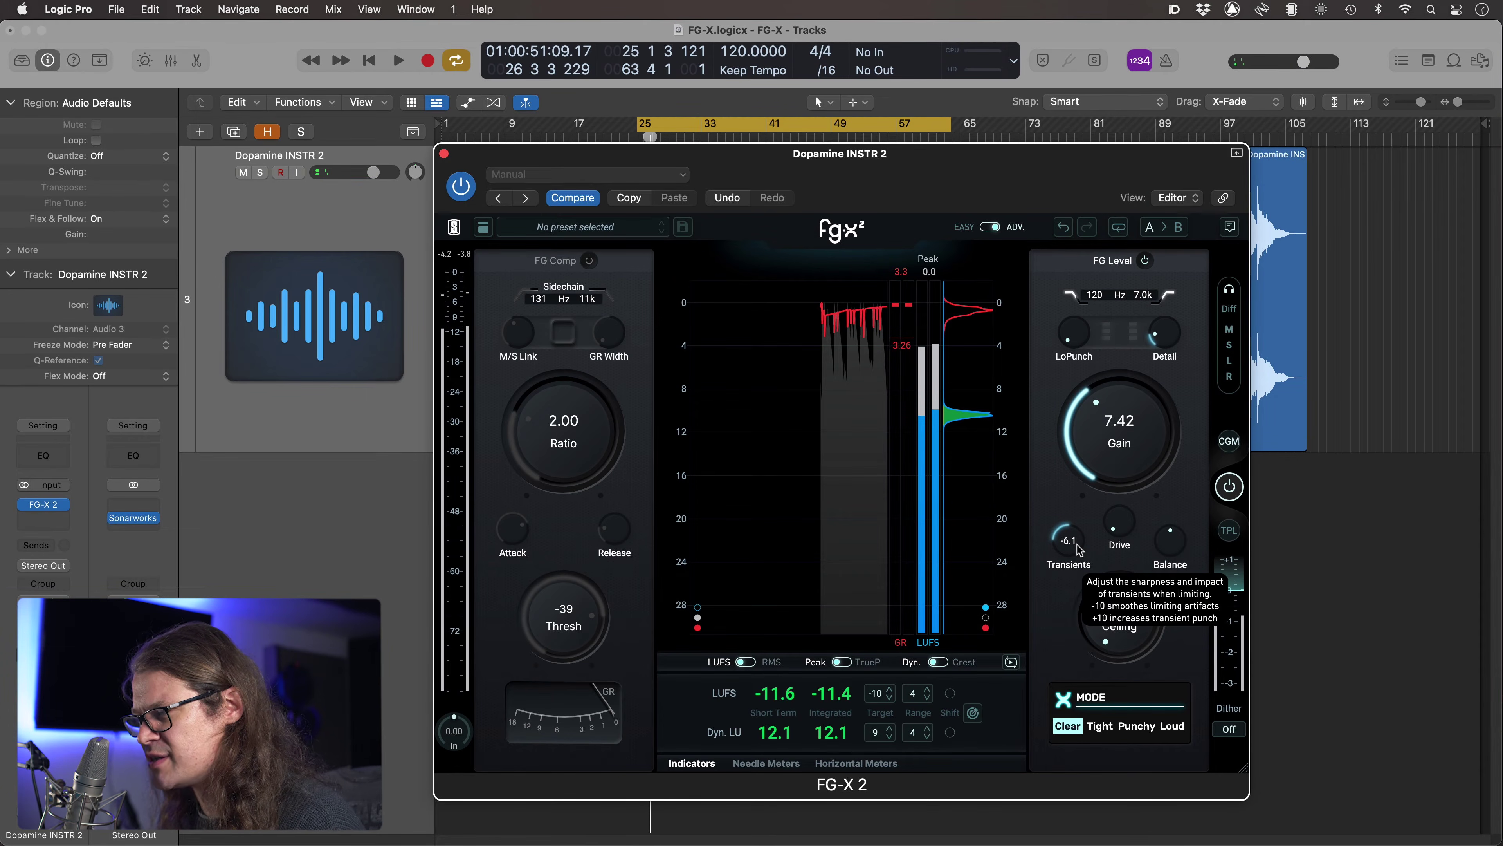
Replay the loop, reset the Transients control to its default, and settle it at about -4.0.
key(space)
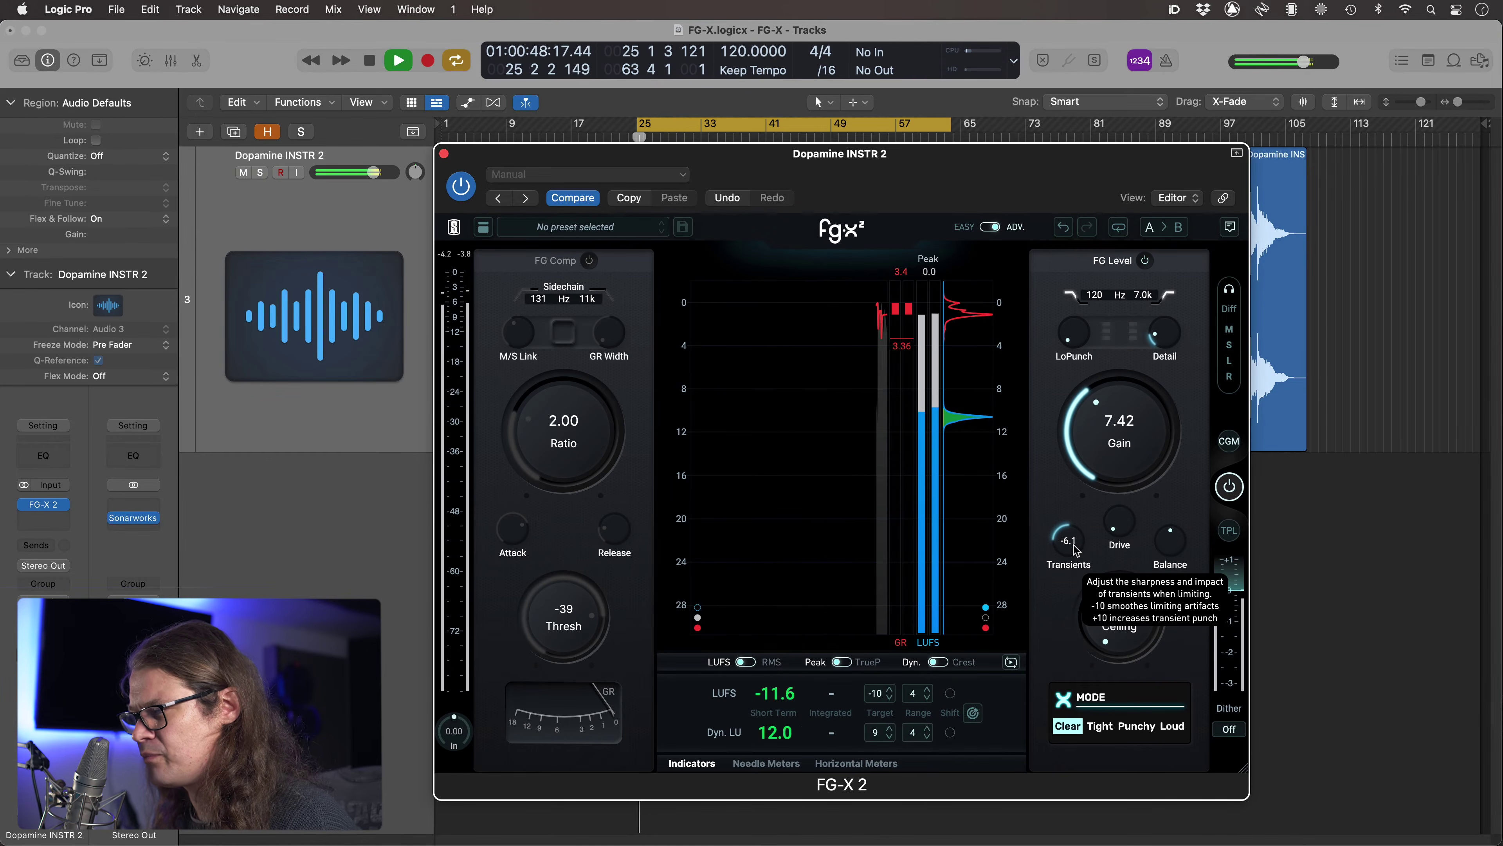
alt+click(1074, 545)
drag(1080, 484, 1087, 536)
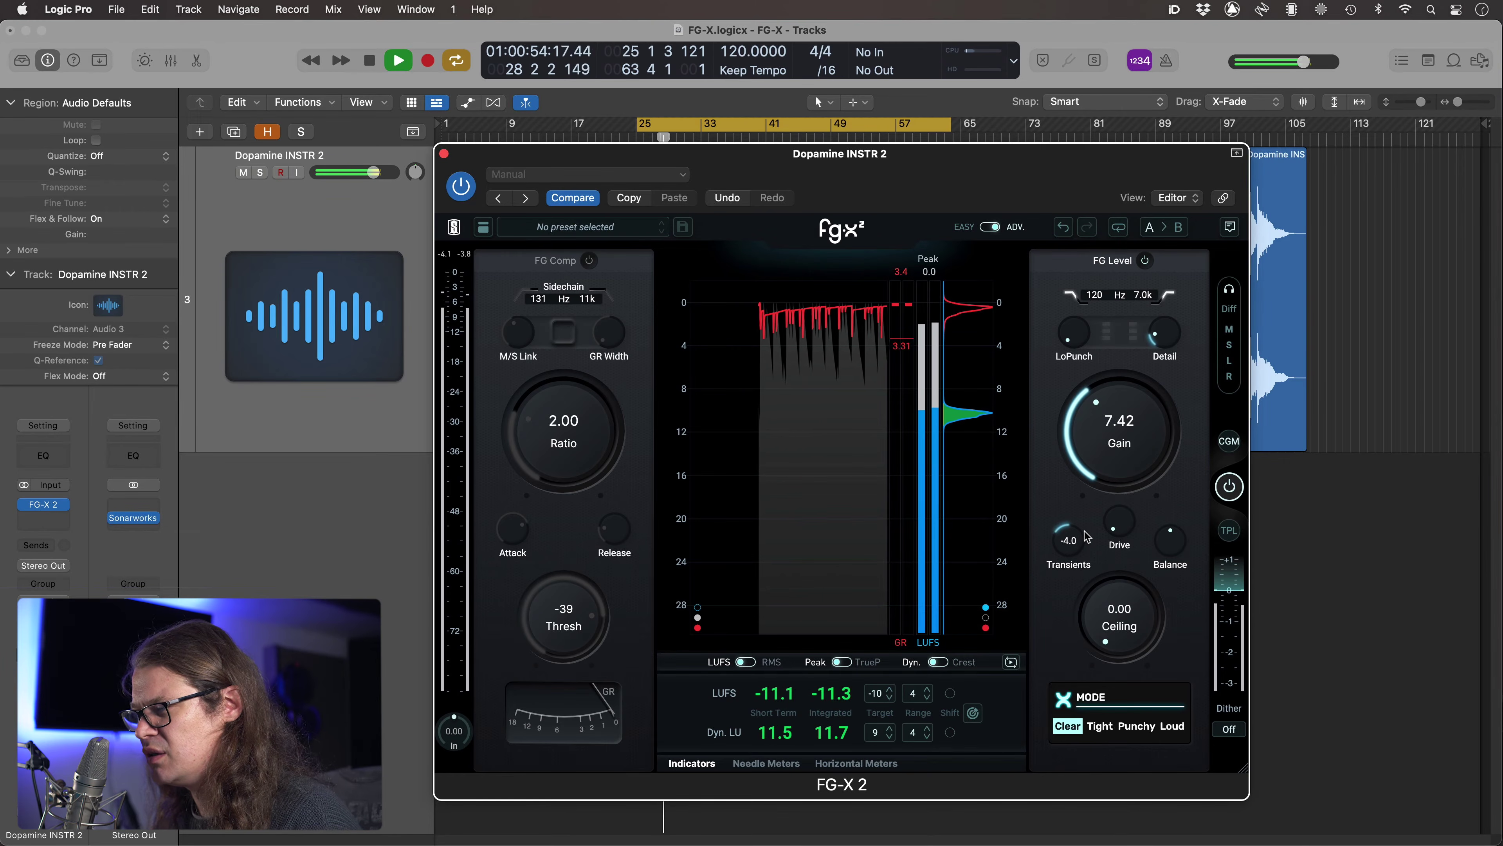
key(space)
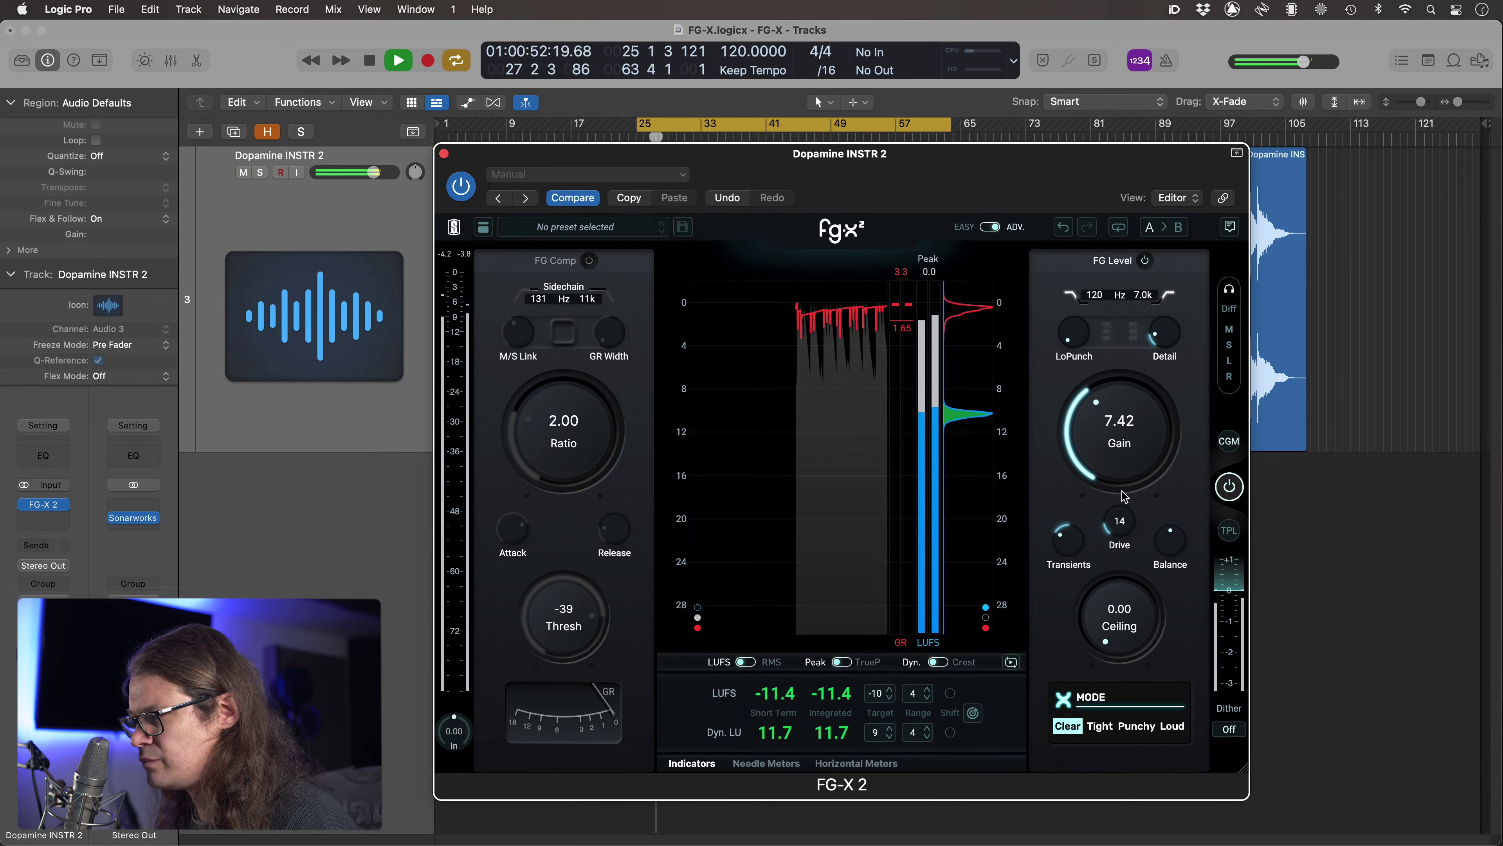
Raise the limiter's Drive to 75 while the loop plays, stop playback, and bring Drive back to zero.
drag(1124, 452, 1126, 397)
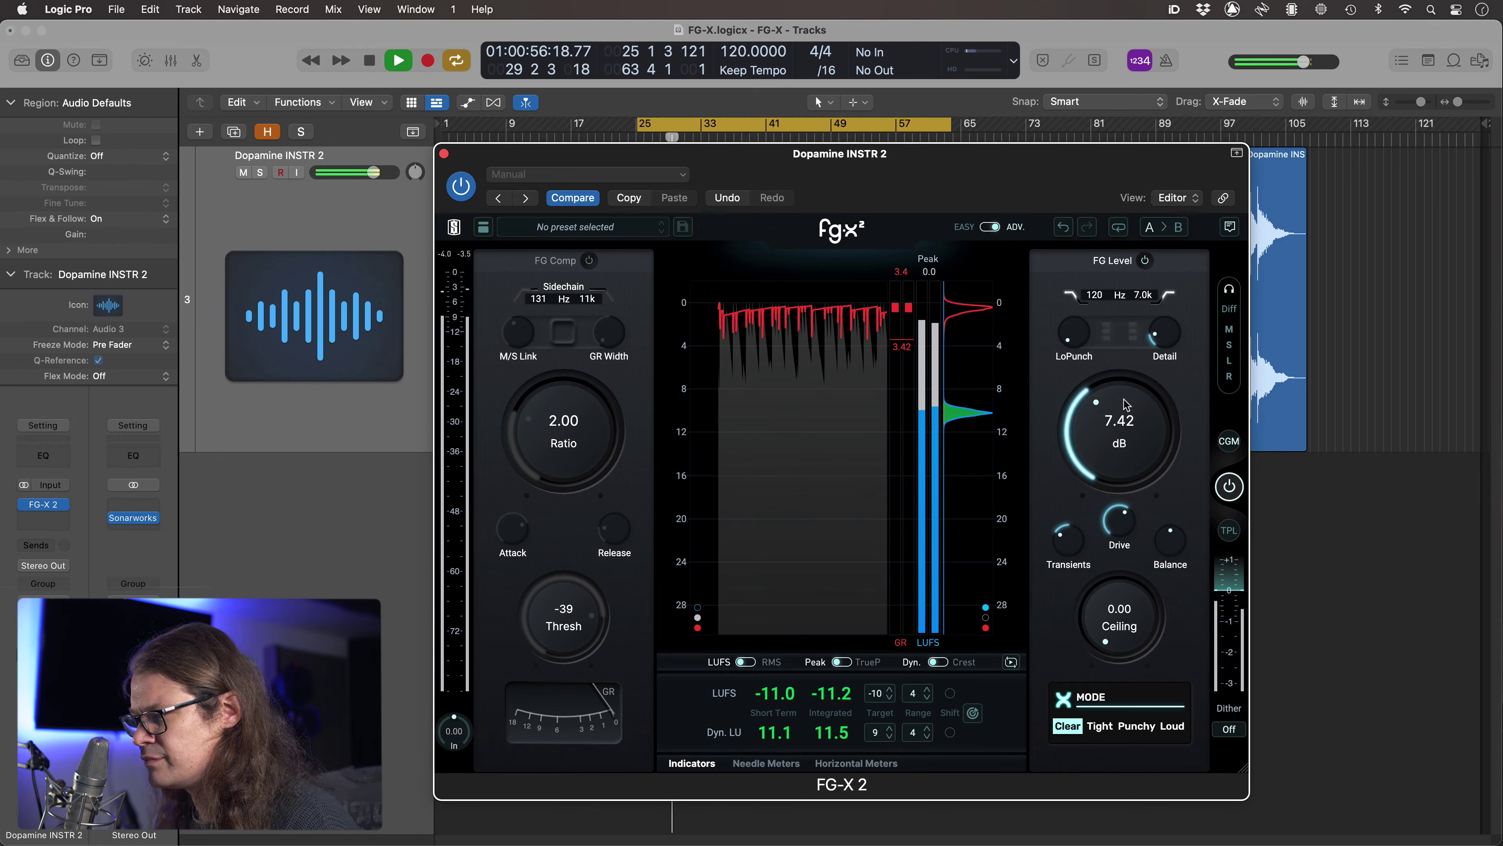
drag(1126, 502, 1129, 492)
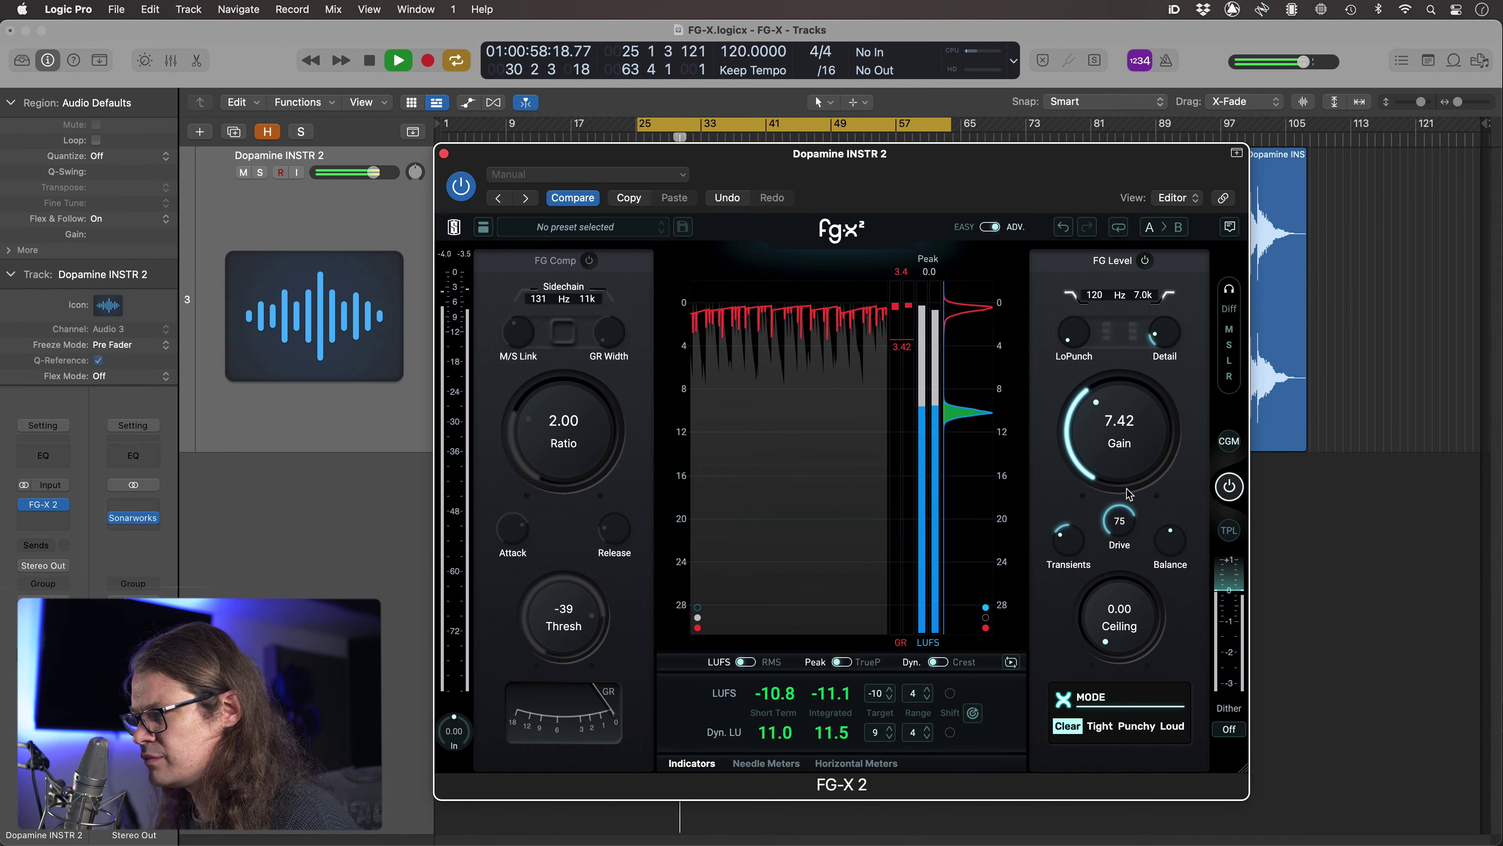
key(space)
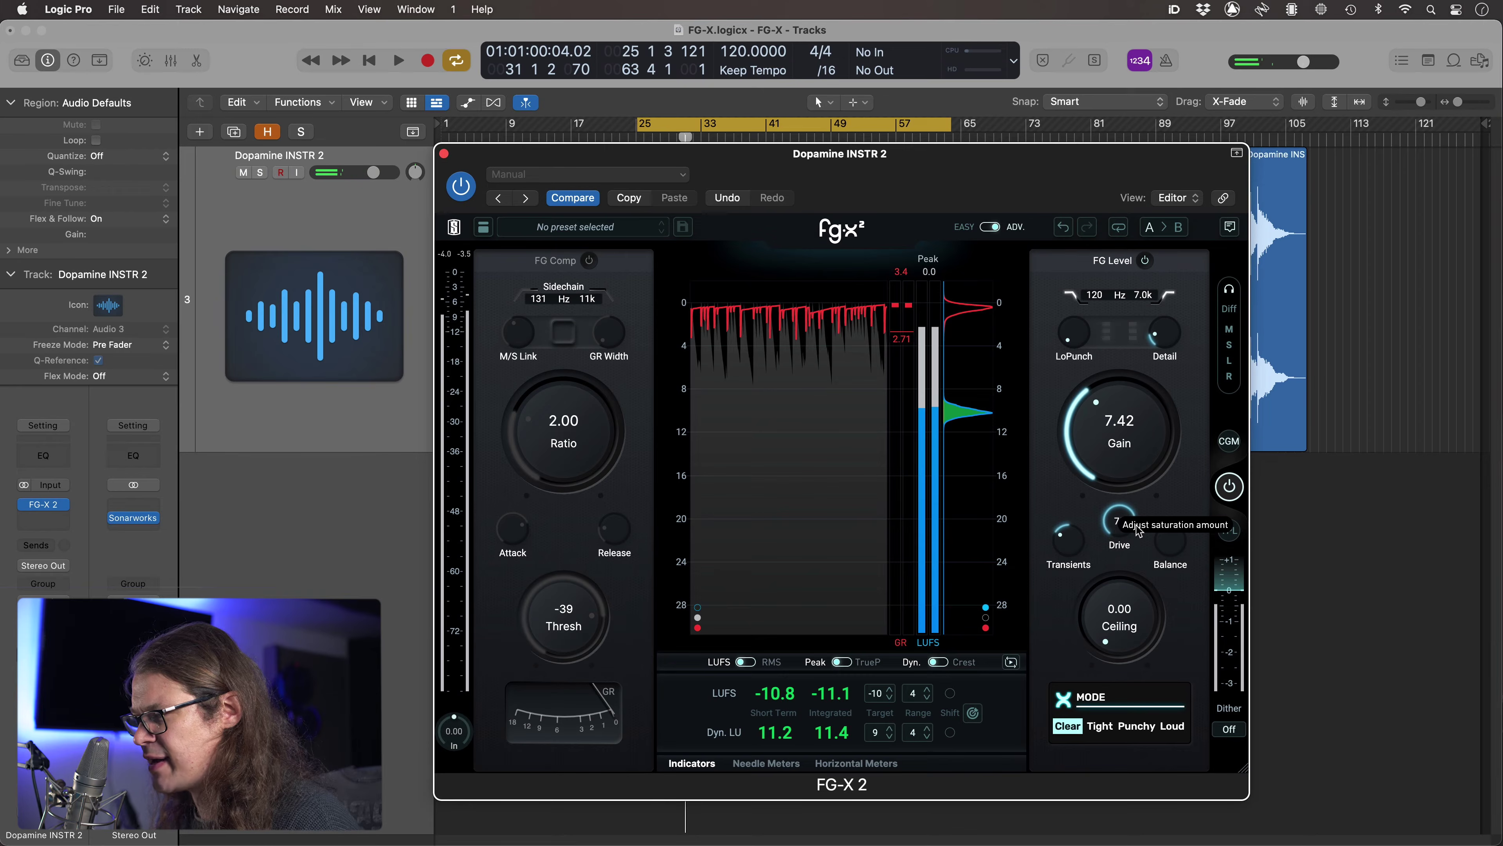
drag(1123, 526, 1124, 706)
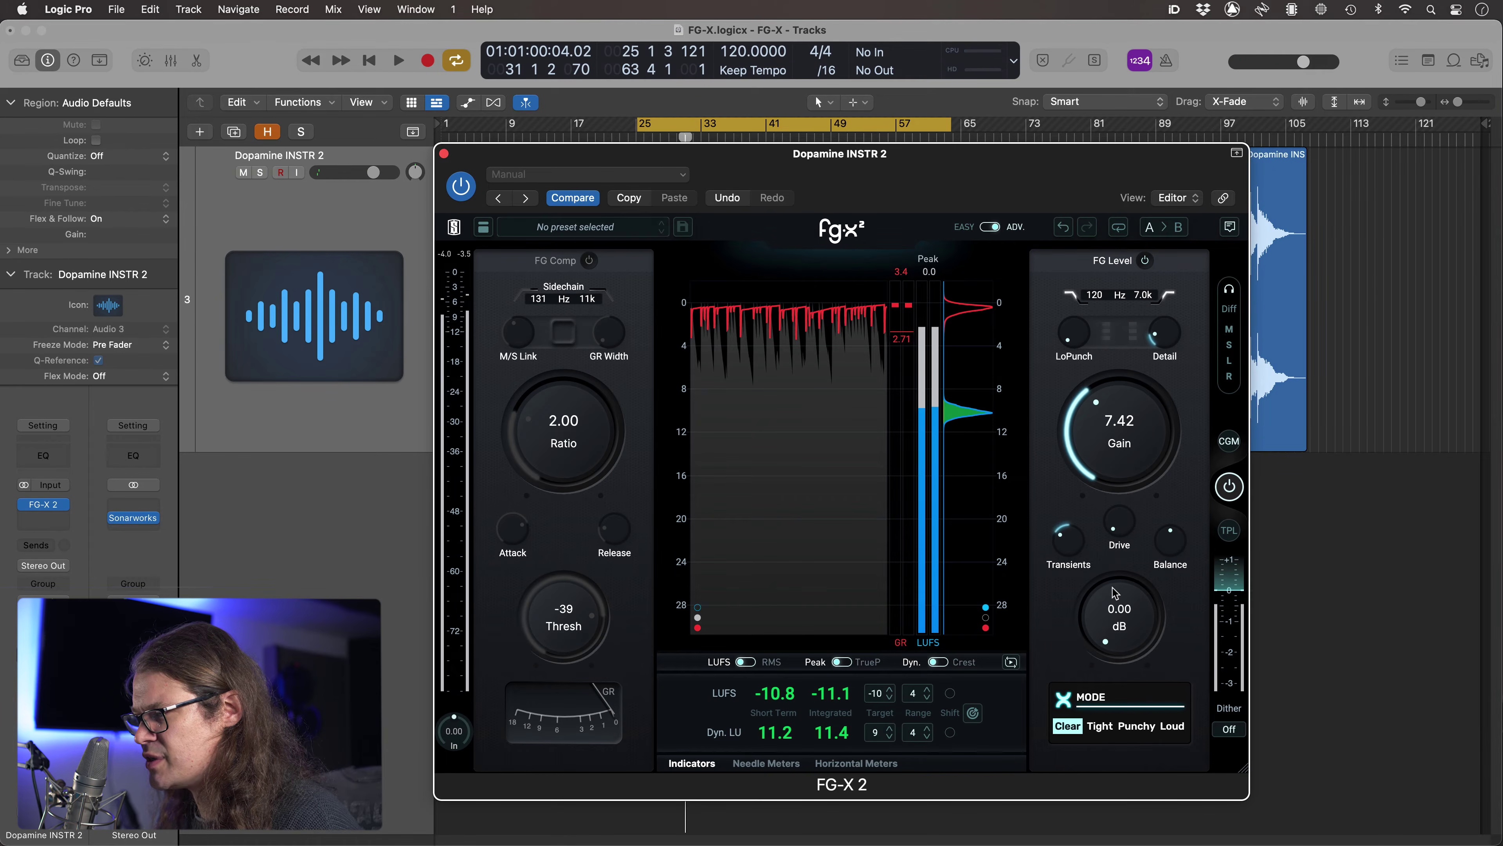
Replay the loop without Drive, gradually raise Drive well past halfway to audition the saturation, and stop playback.
key(space)
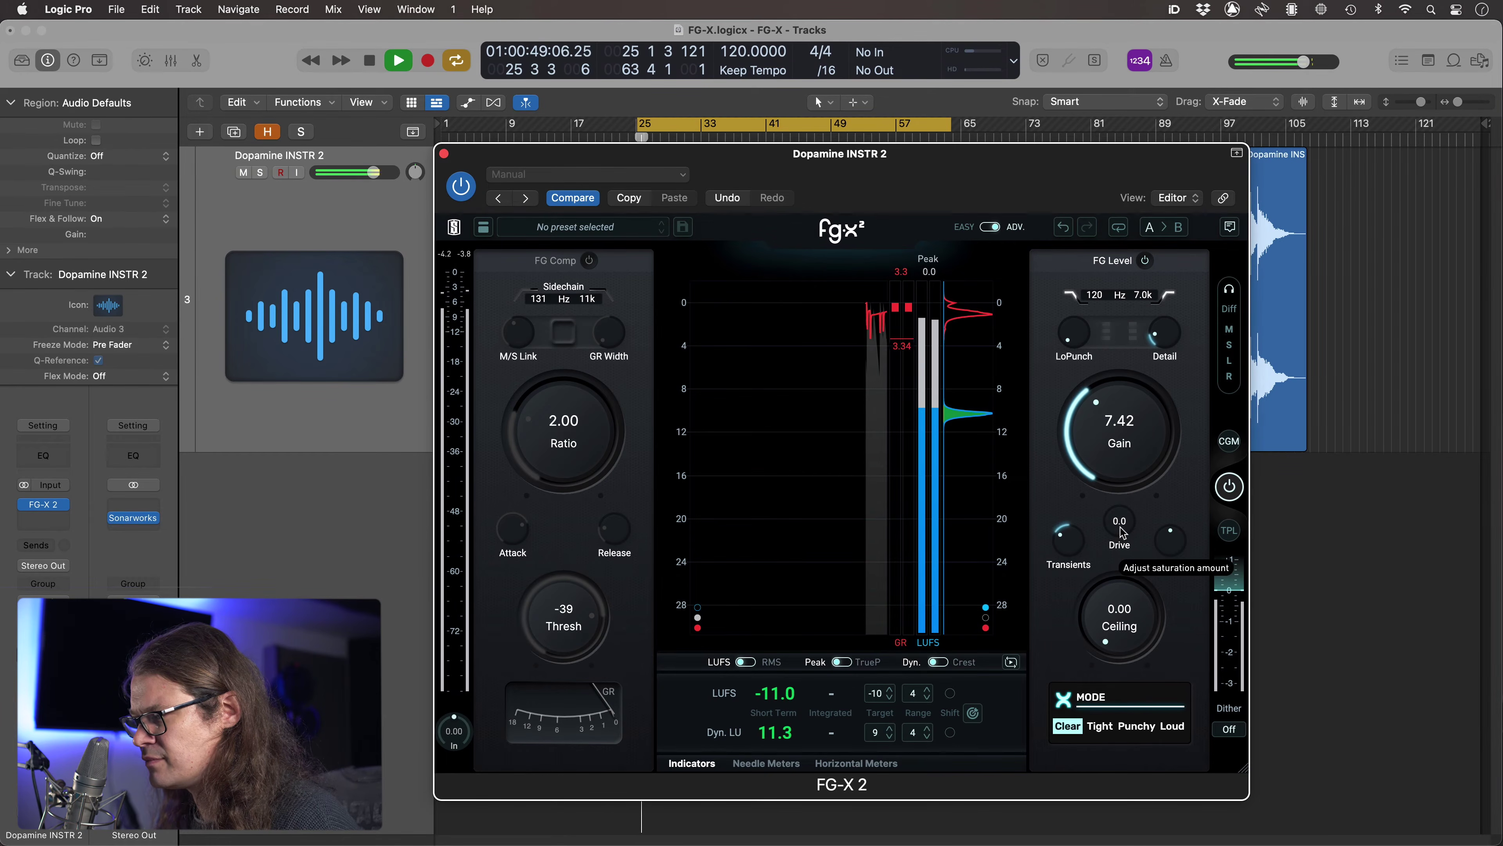
drag(1123, 532, 1131, 387)
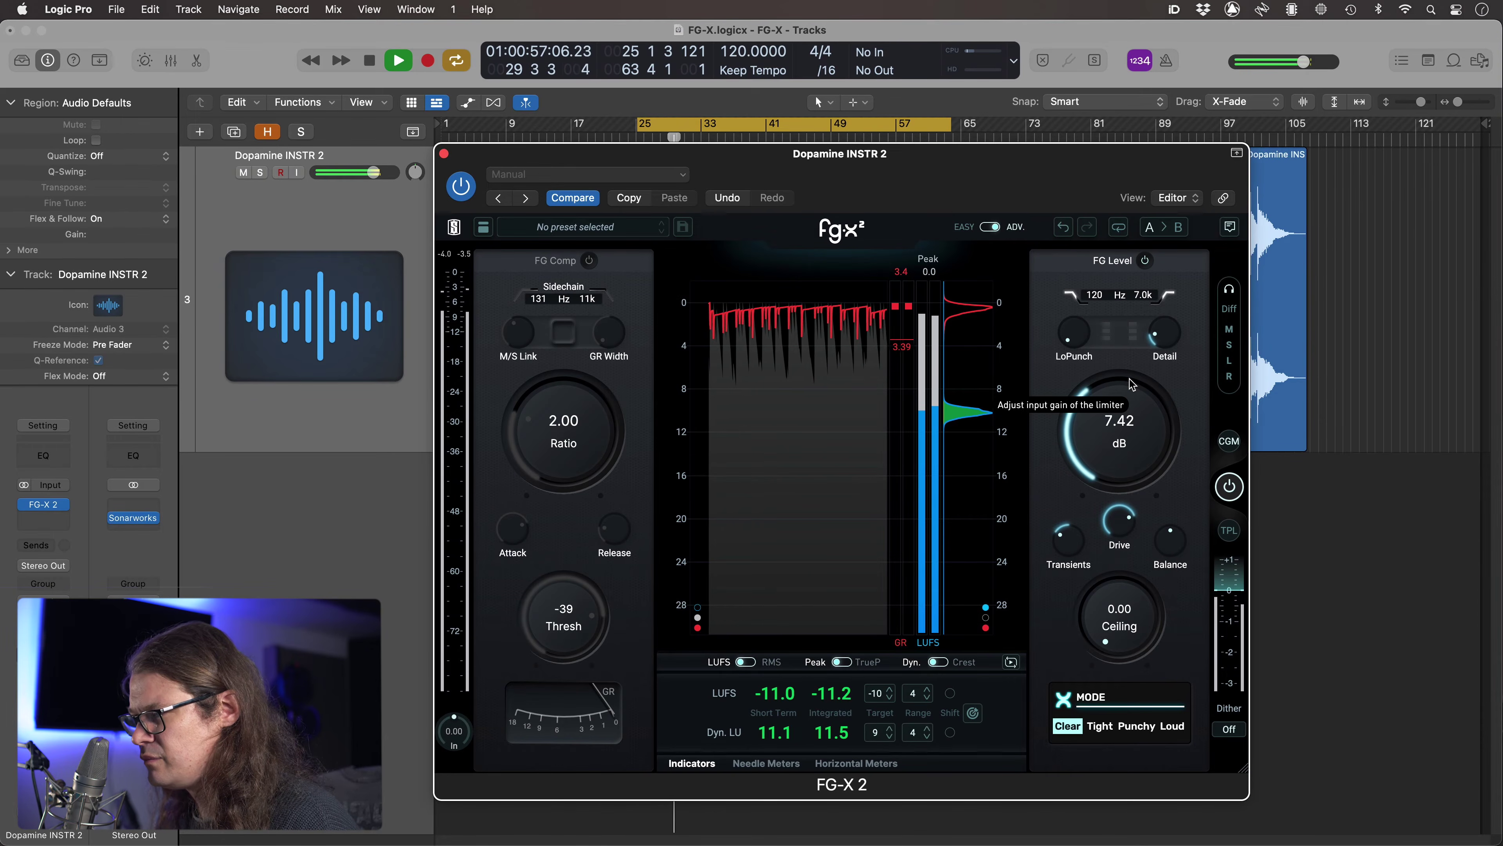
key(space)
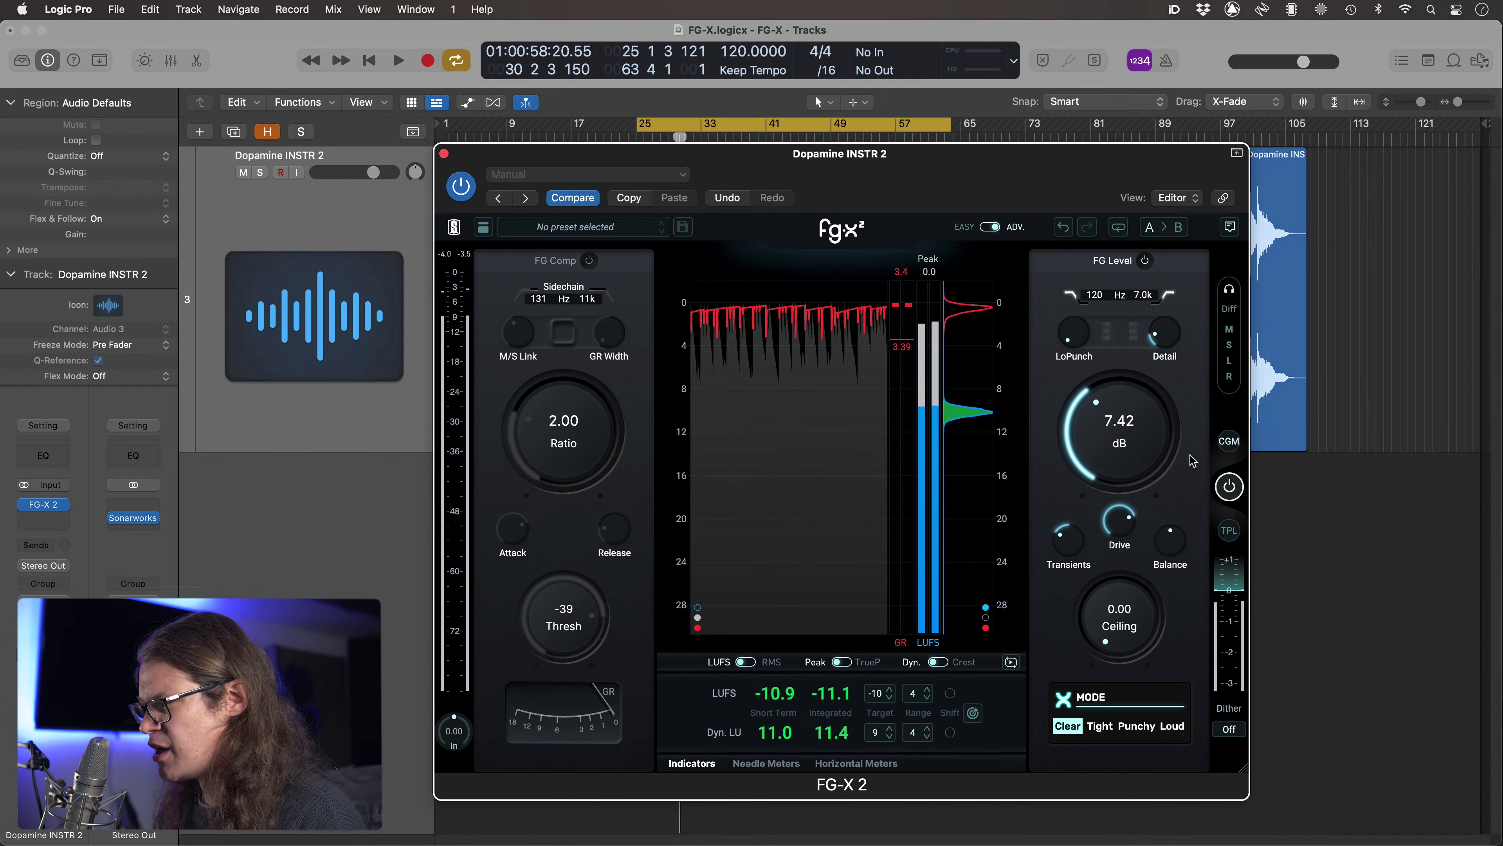
Compare the limiter with added Drive against the bypassed signal over repeated loop playback, leaving the processing active.
click(1229, 486)
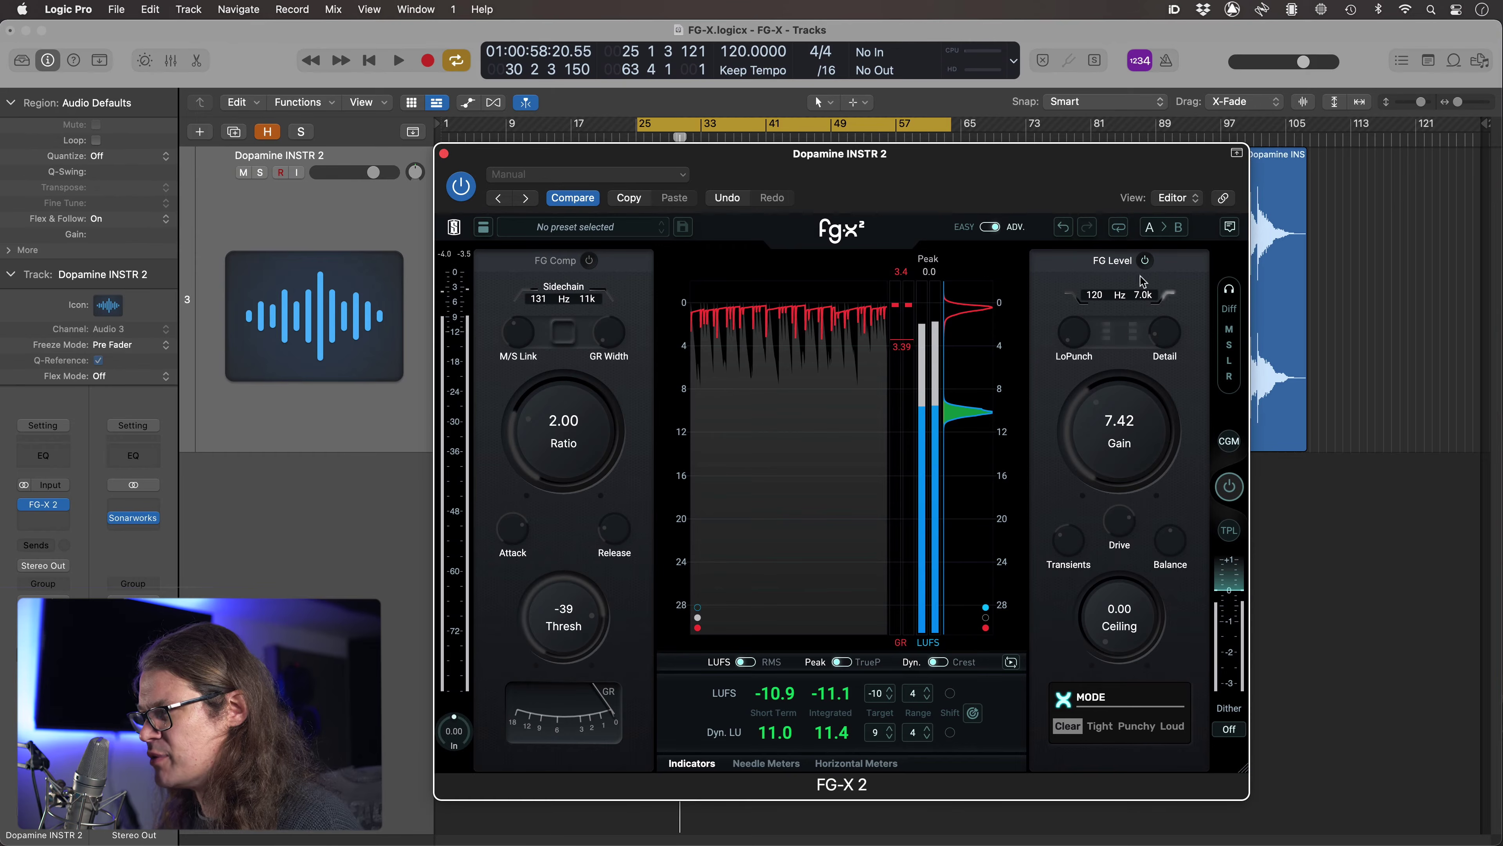
key(space)
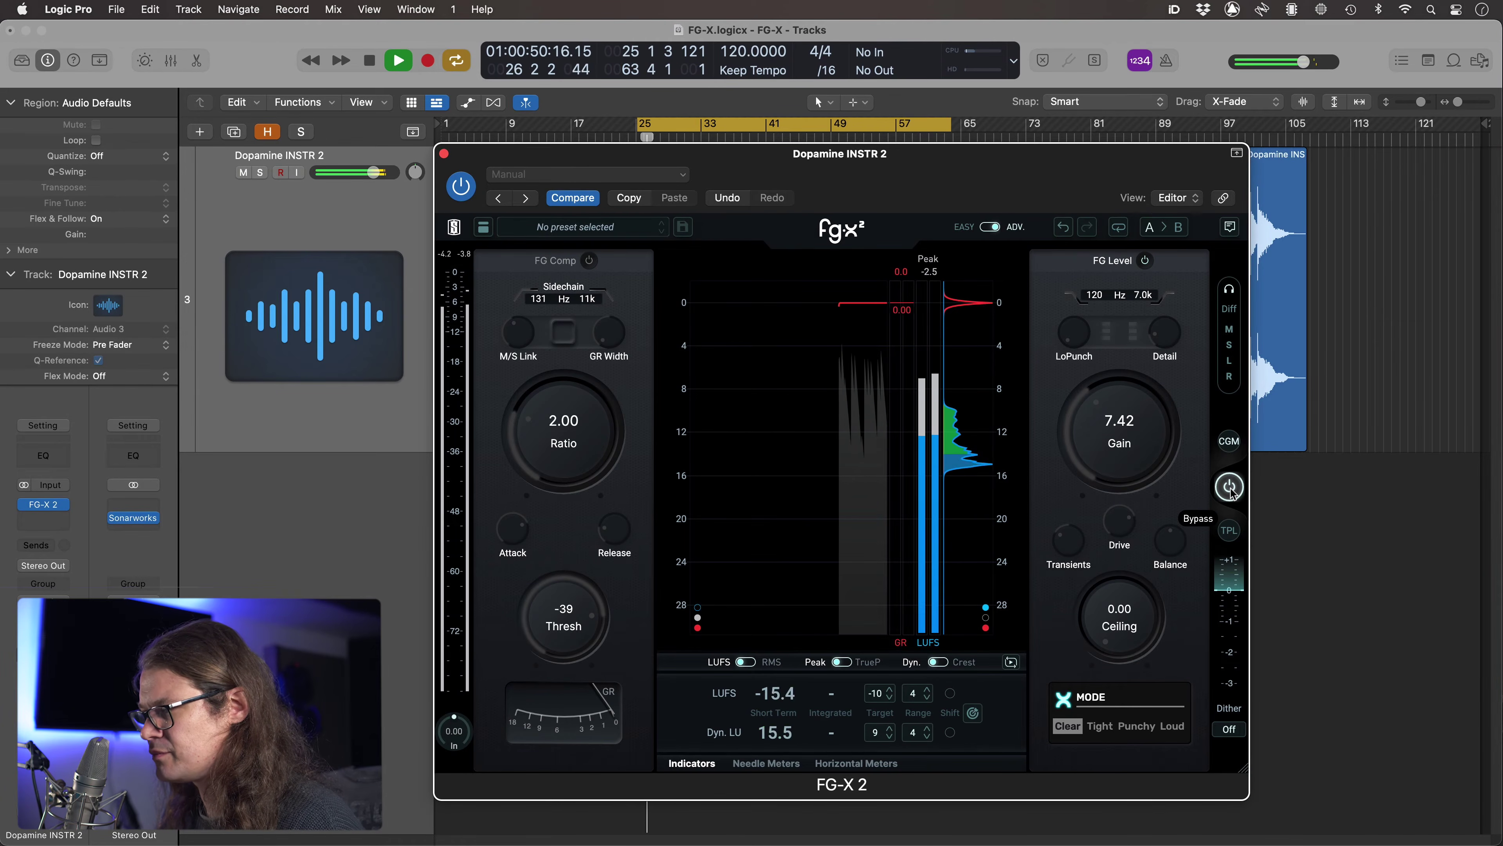
click(1230, 487)
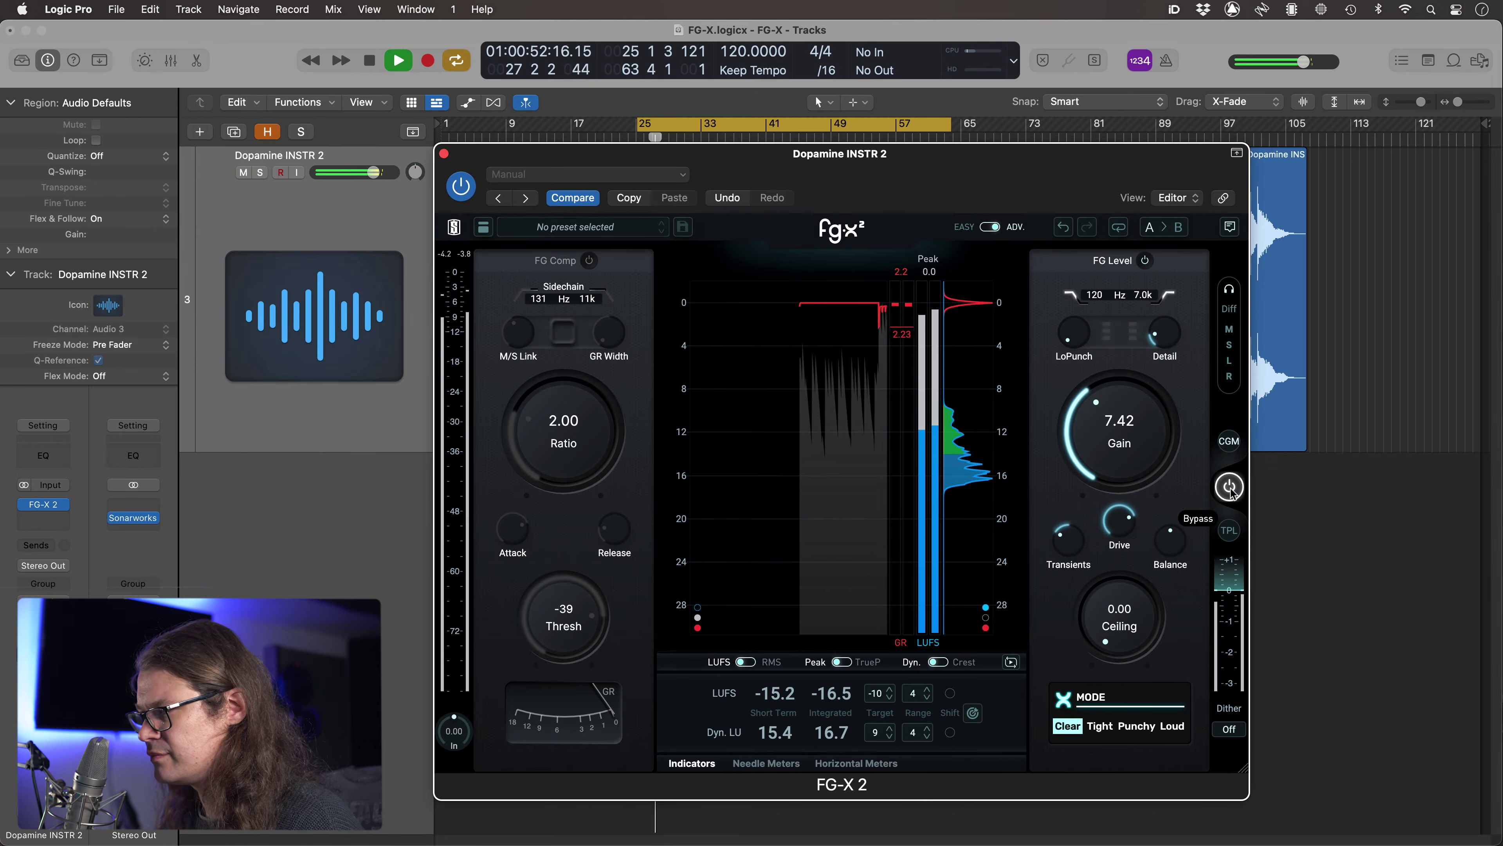
key(space)
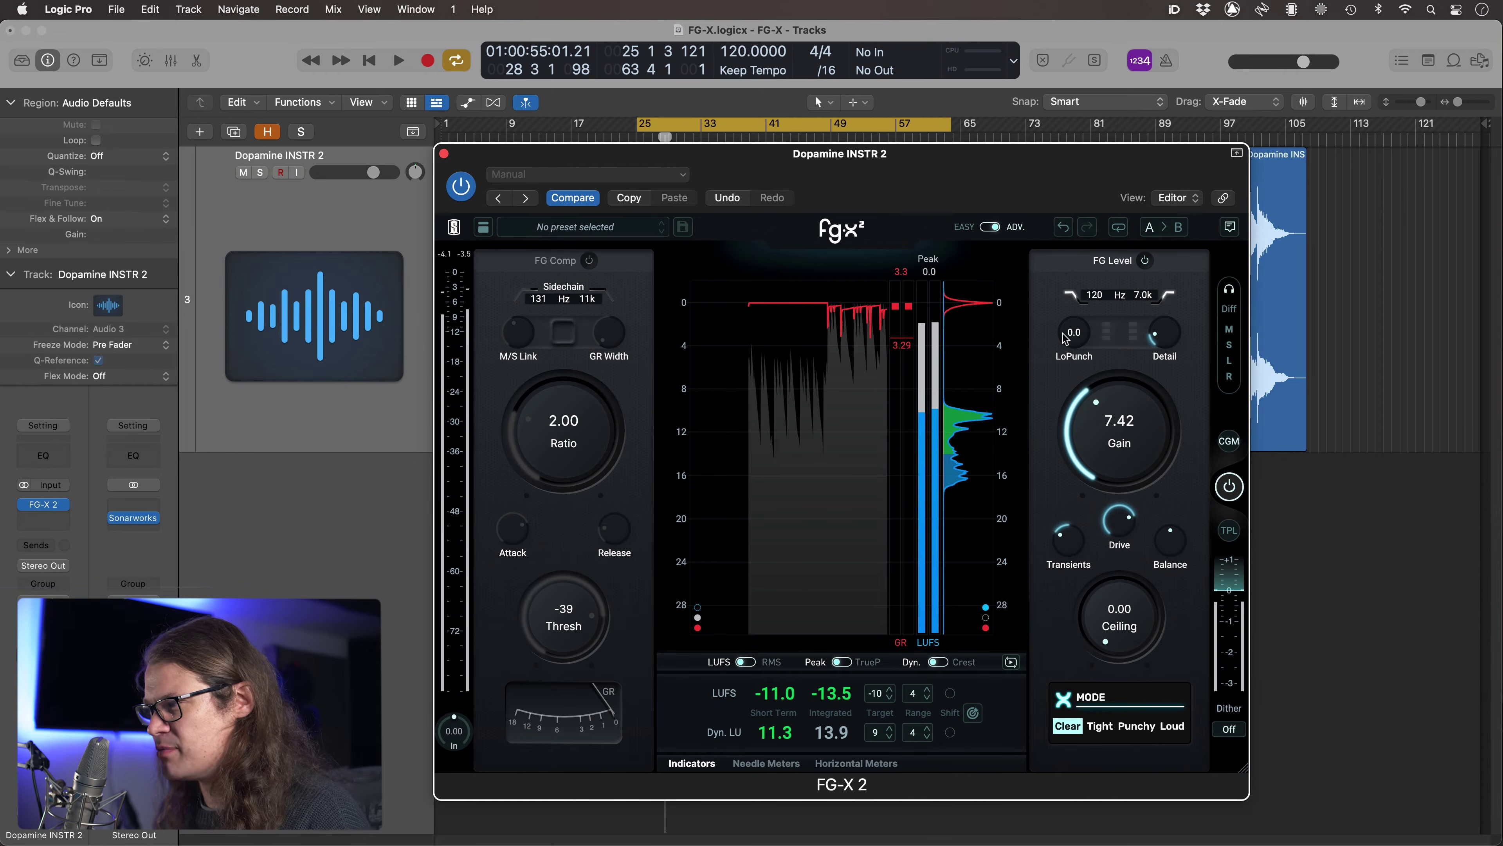
key(space)
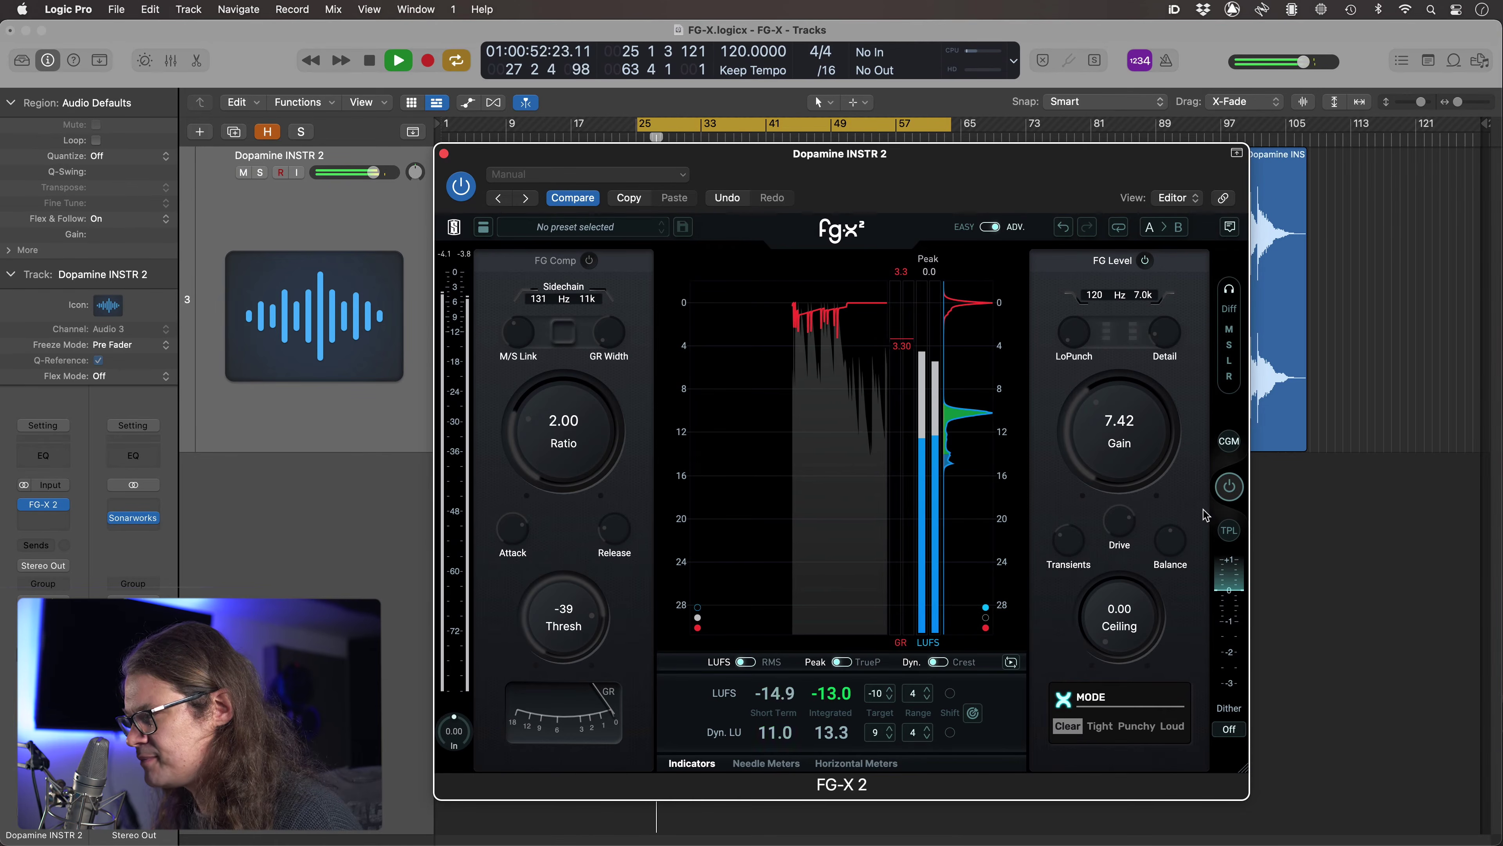
click(1229, 486)
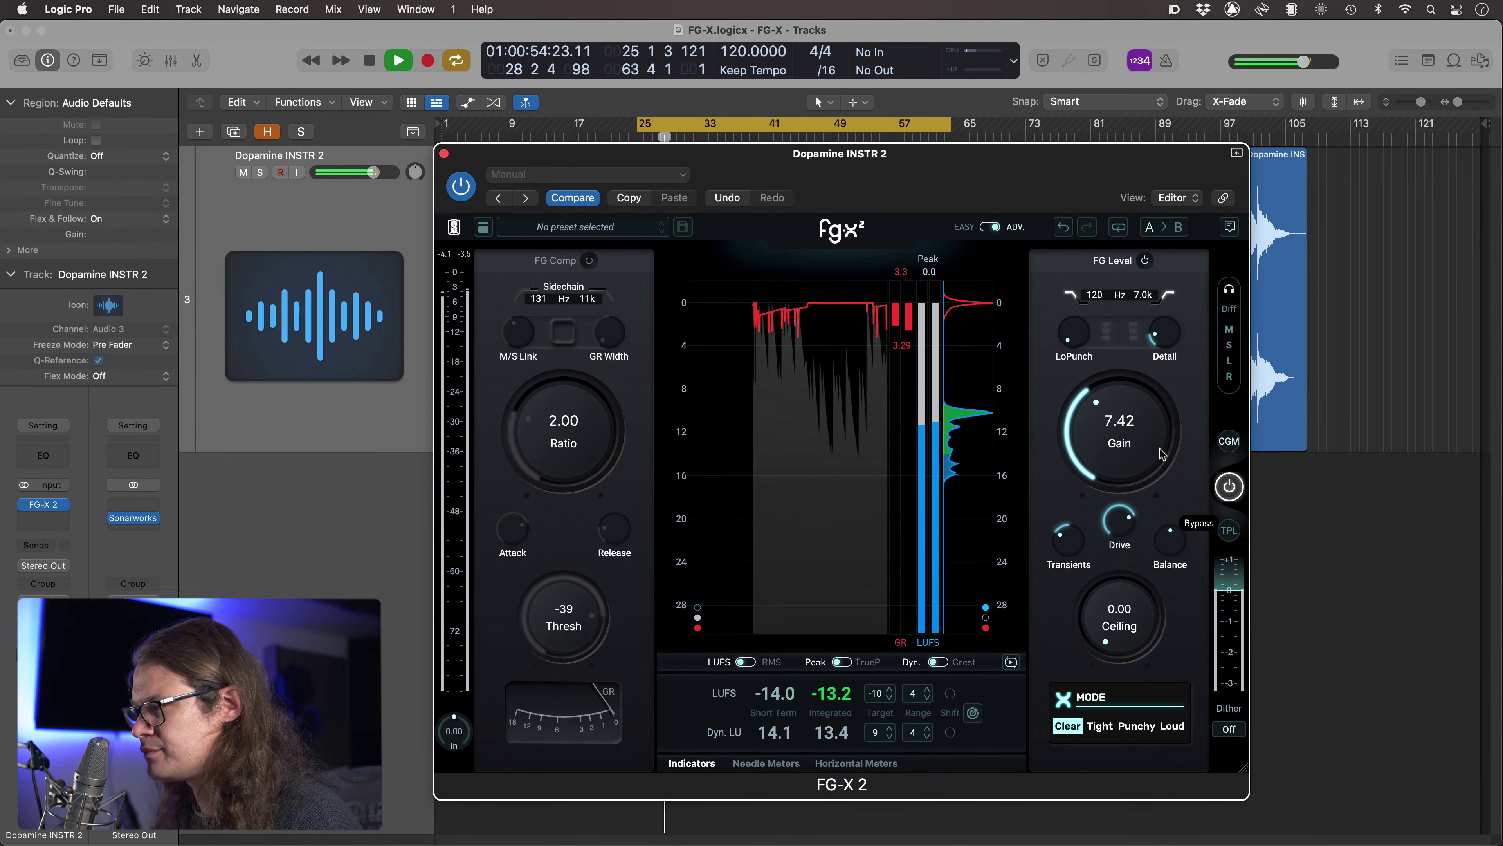
Raise the limiter's LoPunch to about 1.7 while the loop plays, and stop playback.
mouse_move(1084, 347)
drag(1084, 346, 1087, 312)
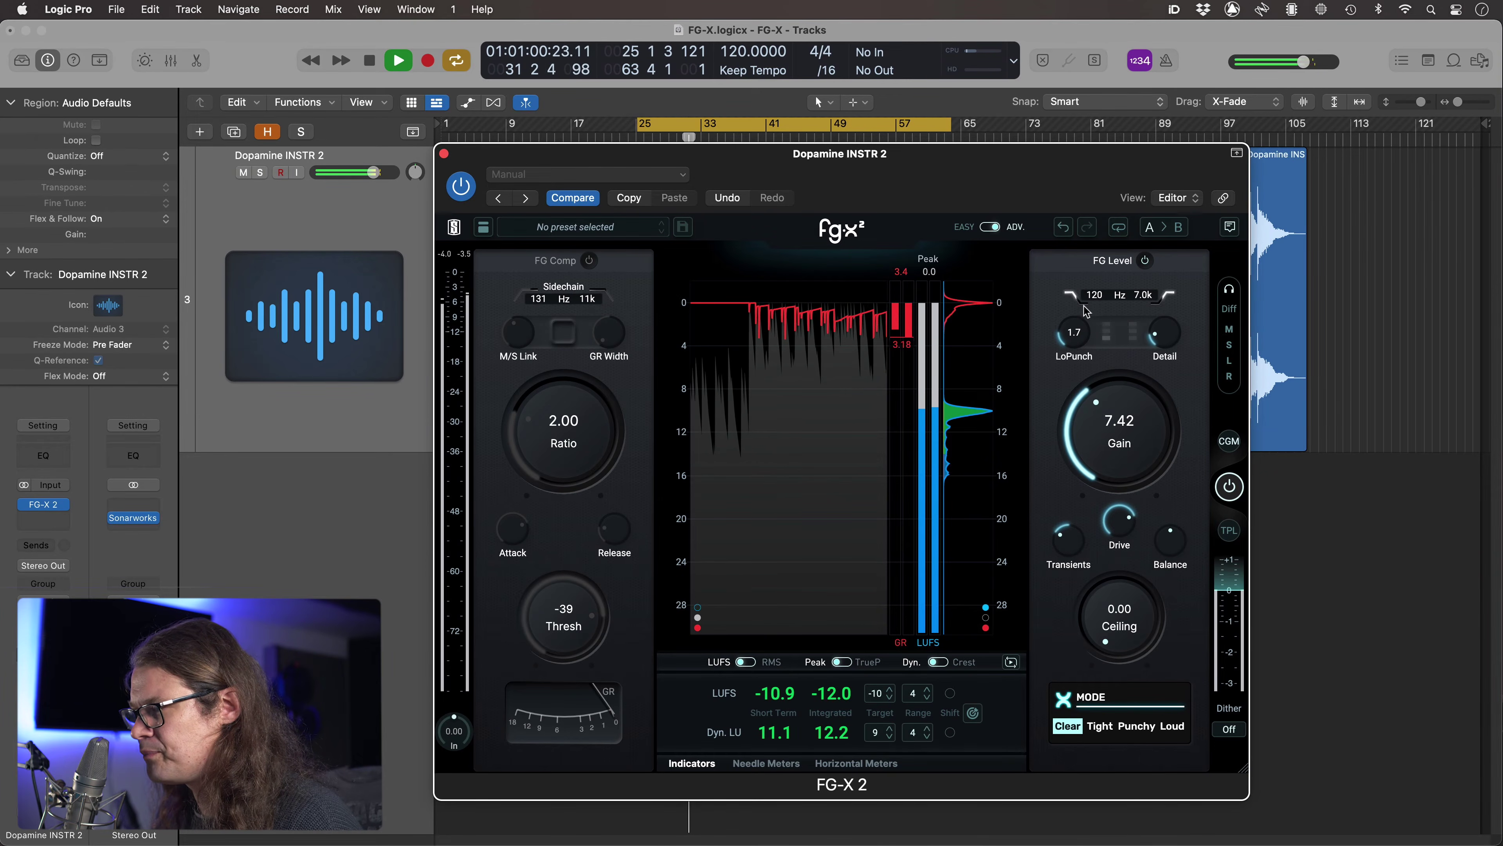
key(space)
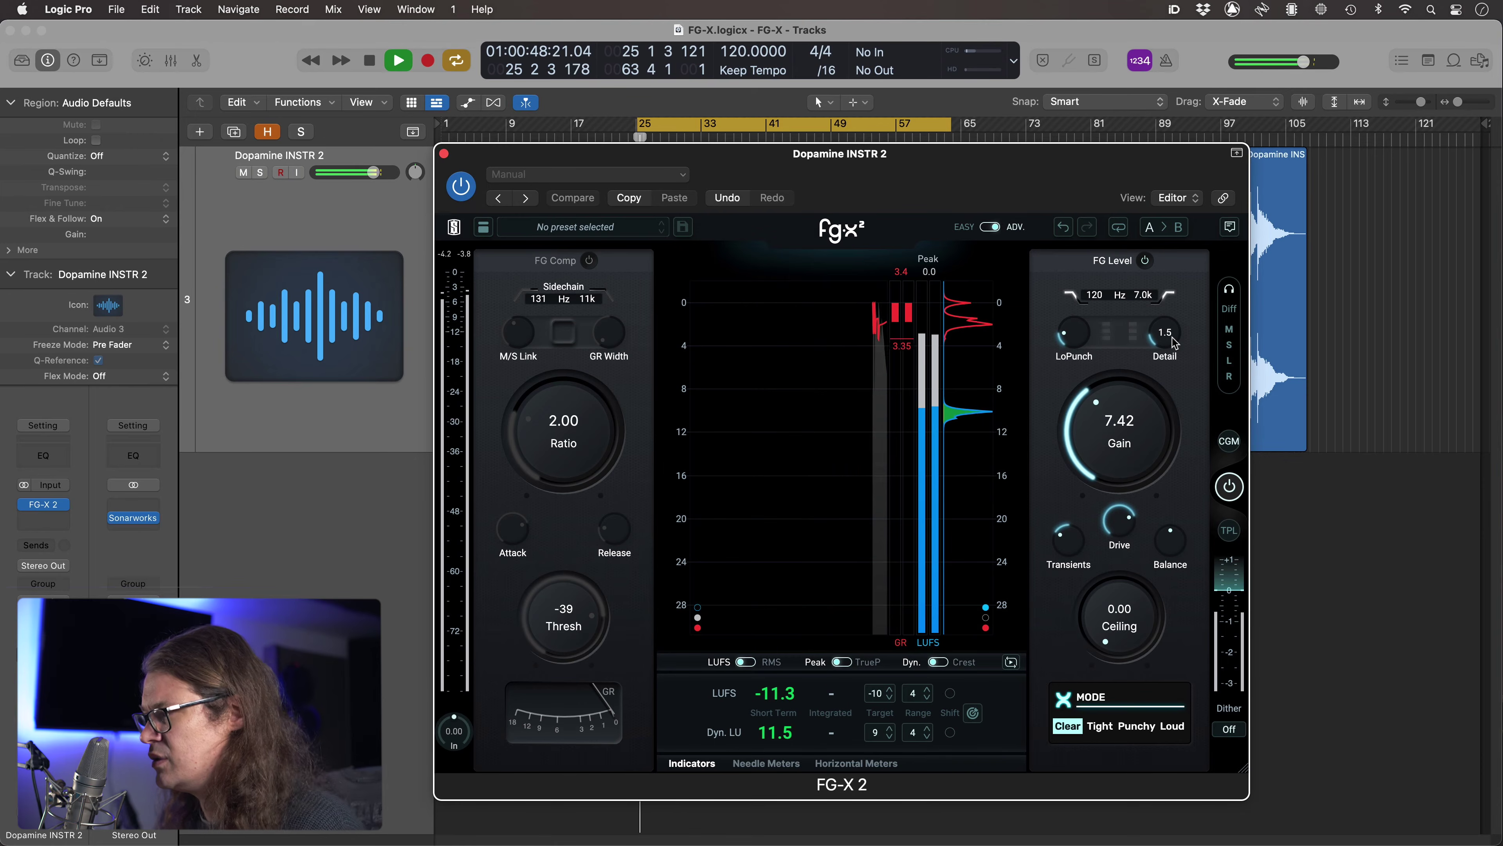
Raise the limiter's Detail to 5.0 over the playing loop and set its frequency to 7.4 kHz.
drag(1175, 343, 1179, 285)
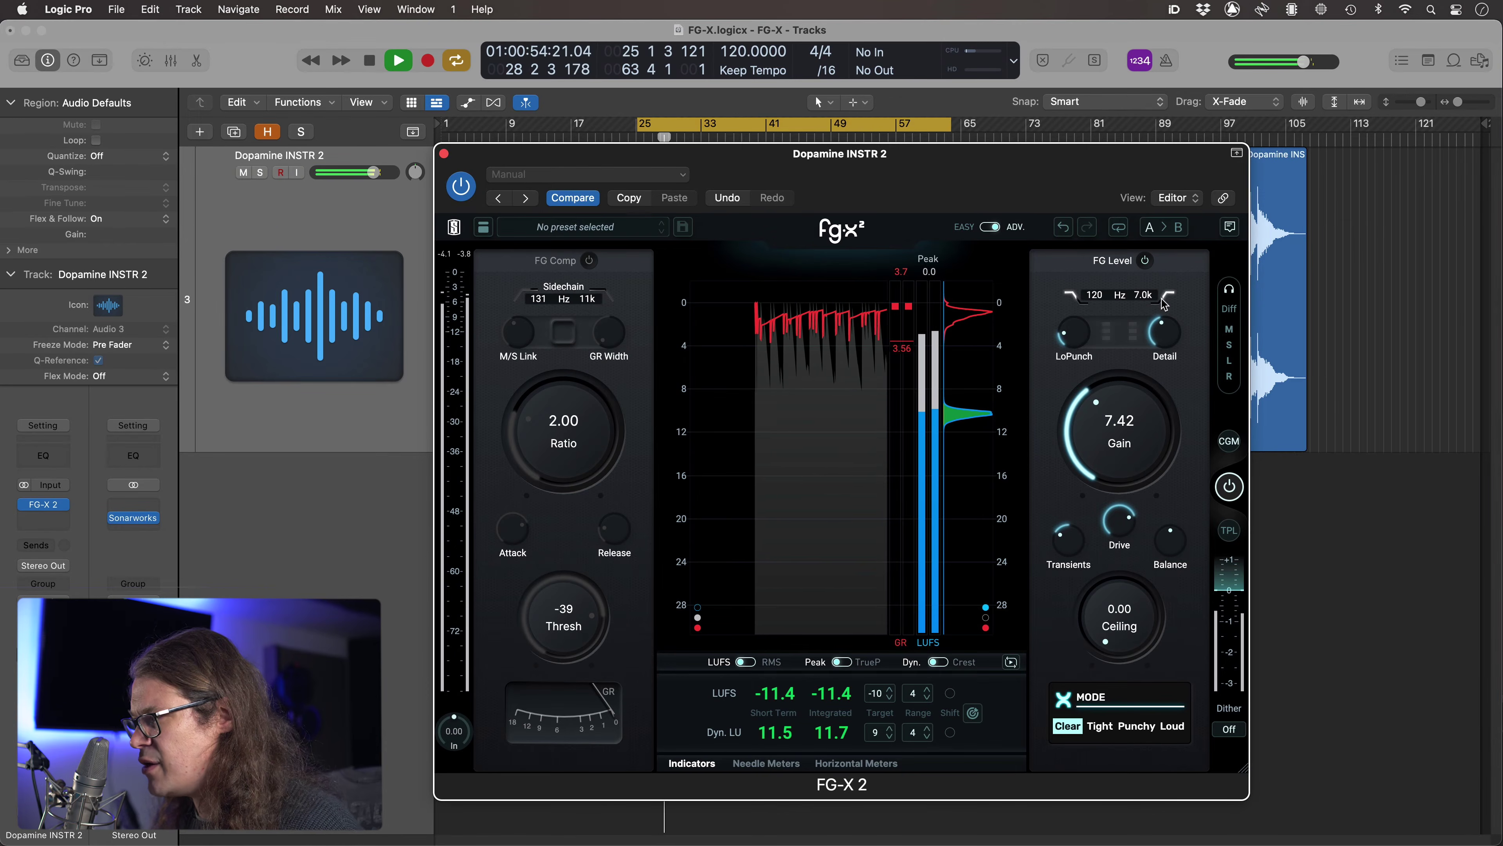
drag(1164, 303, 1169, 326)
drag(1079, 337, 1080, 346)
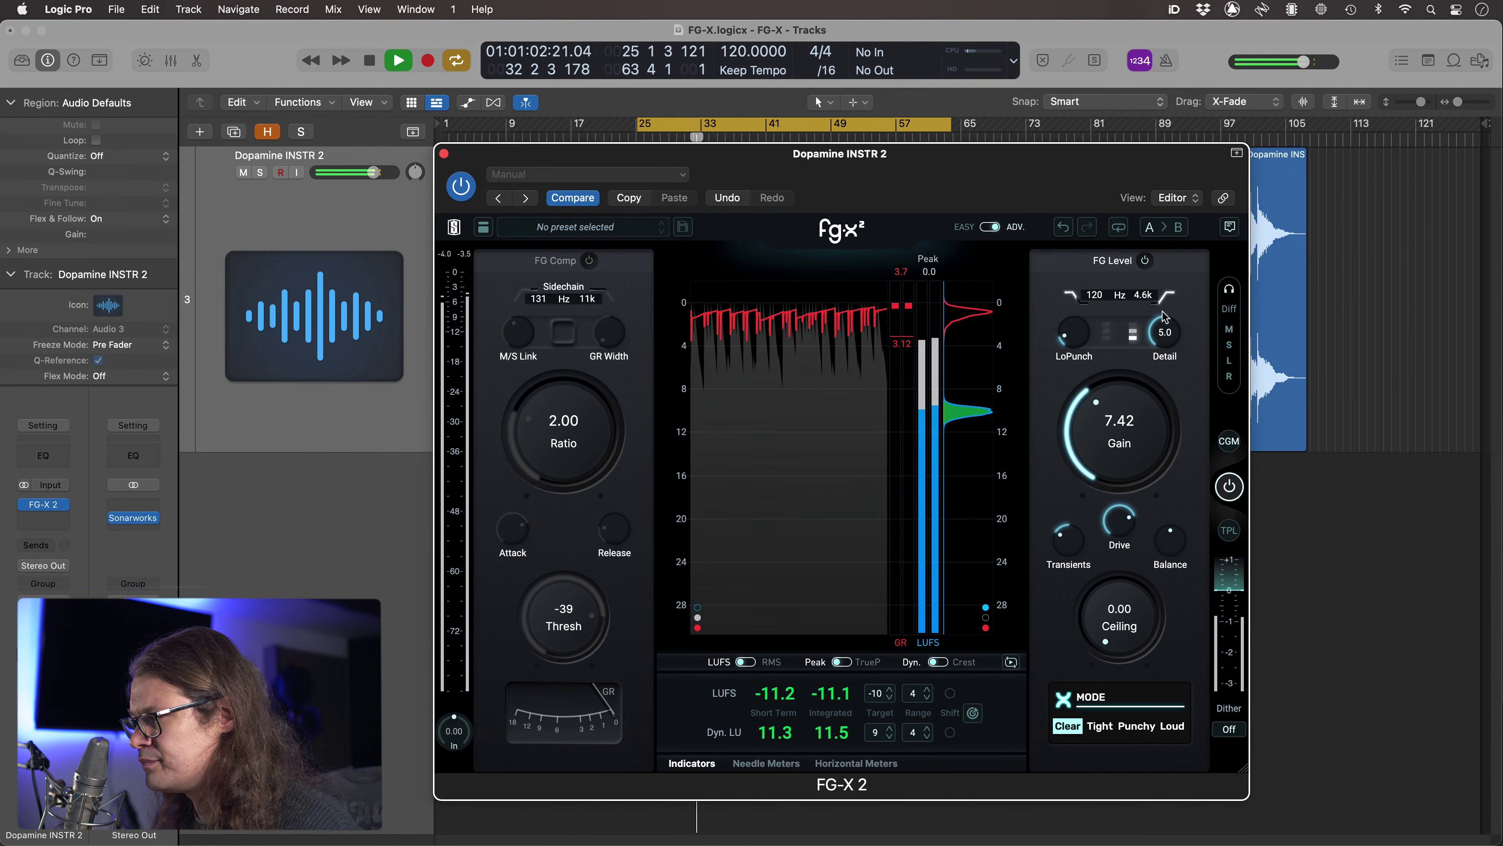
mouse_move(1163, 296)
mouse_down()
mouse_move(1176, 228)
mouse_move(1174, 322)
mouse_move(1177, 271)
mouse_up()
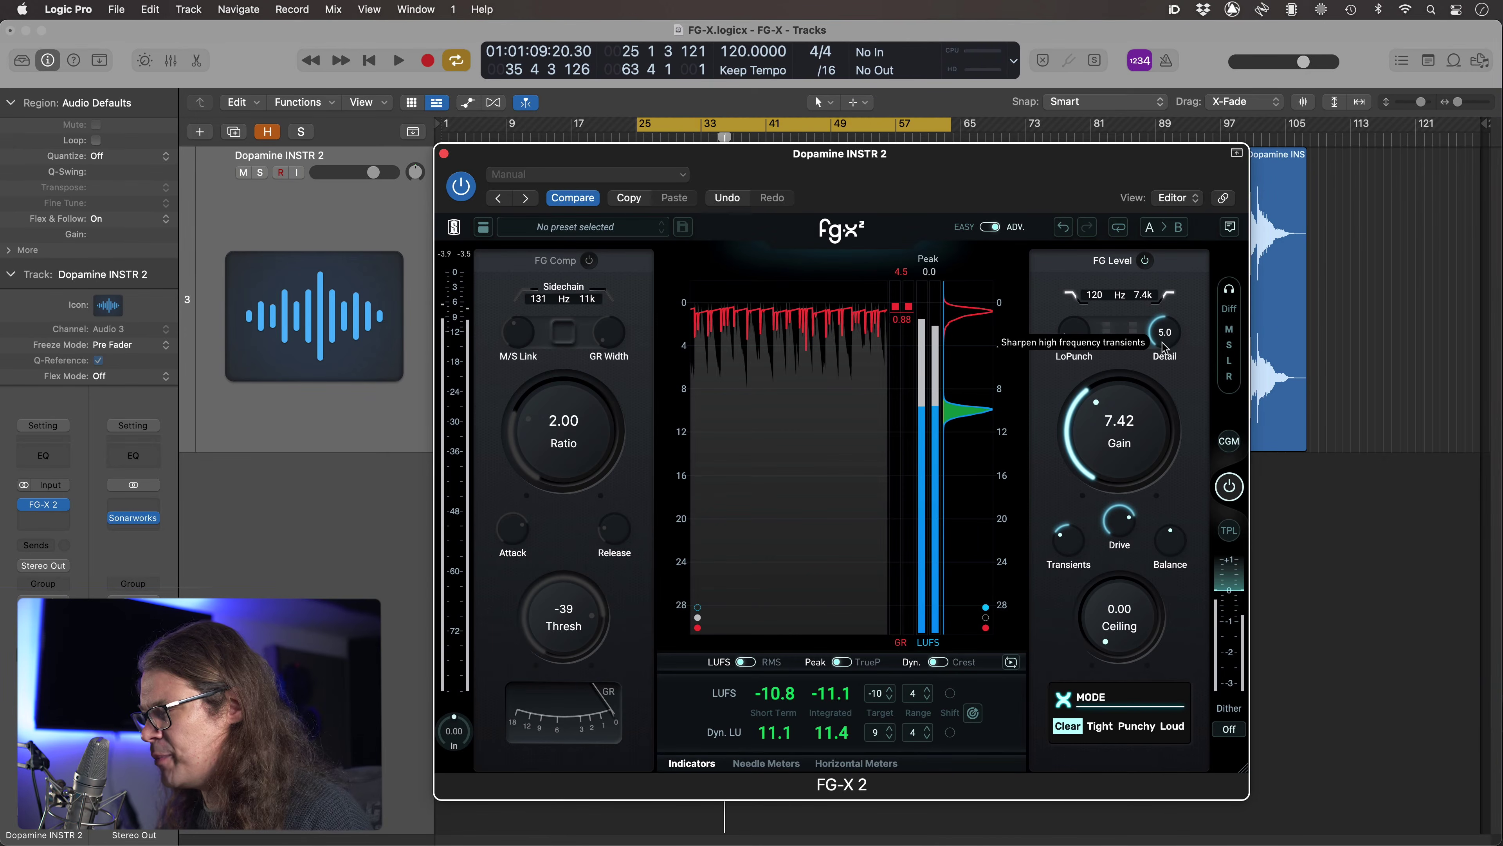
Compare the LoPunch and Detail settings with bypass over the loop, lowering the Detail frequency to 5.4 kHz between comparisons.
key(space)
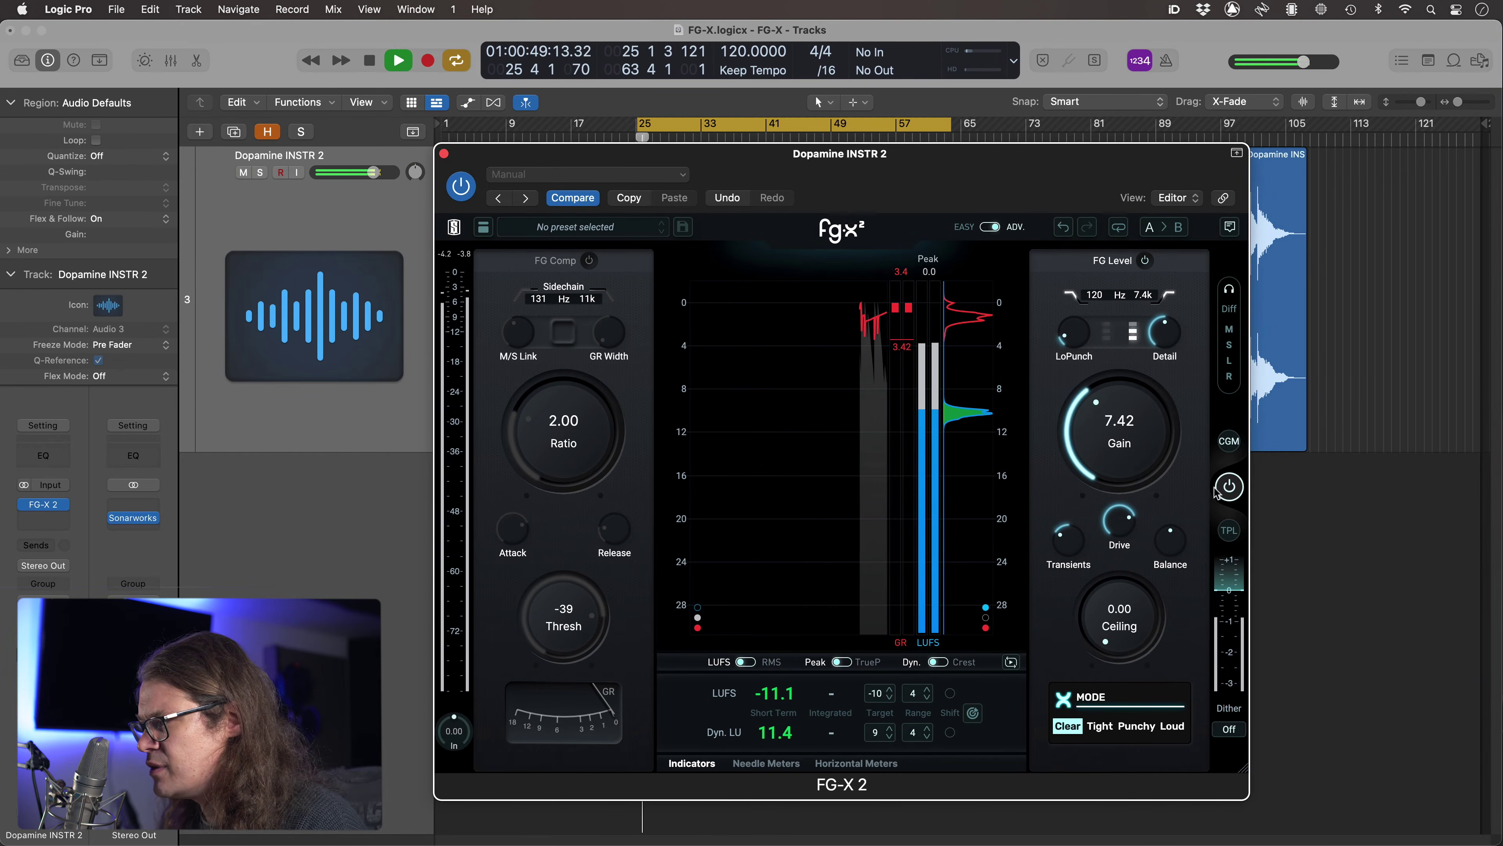
click(1230, 495)
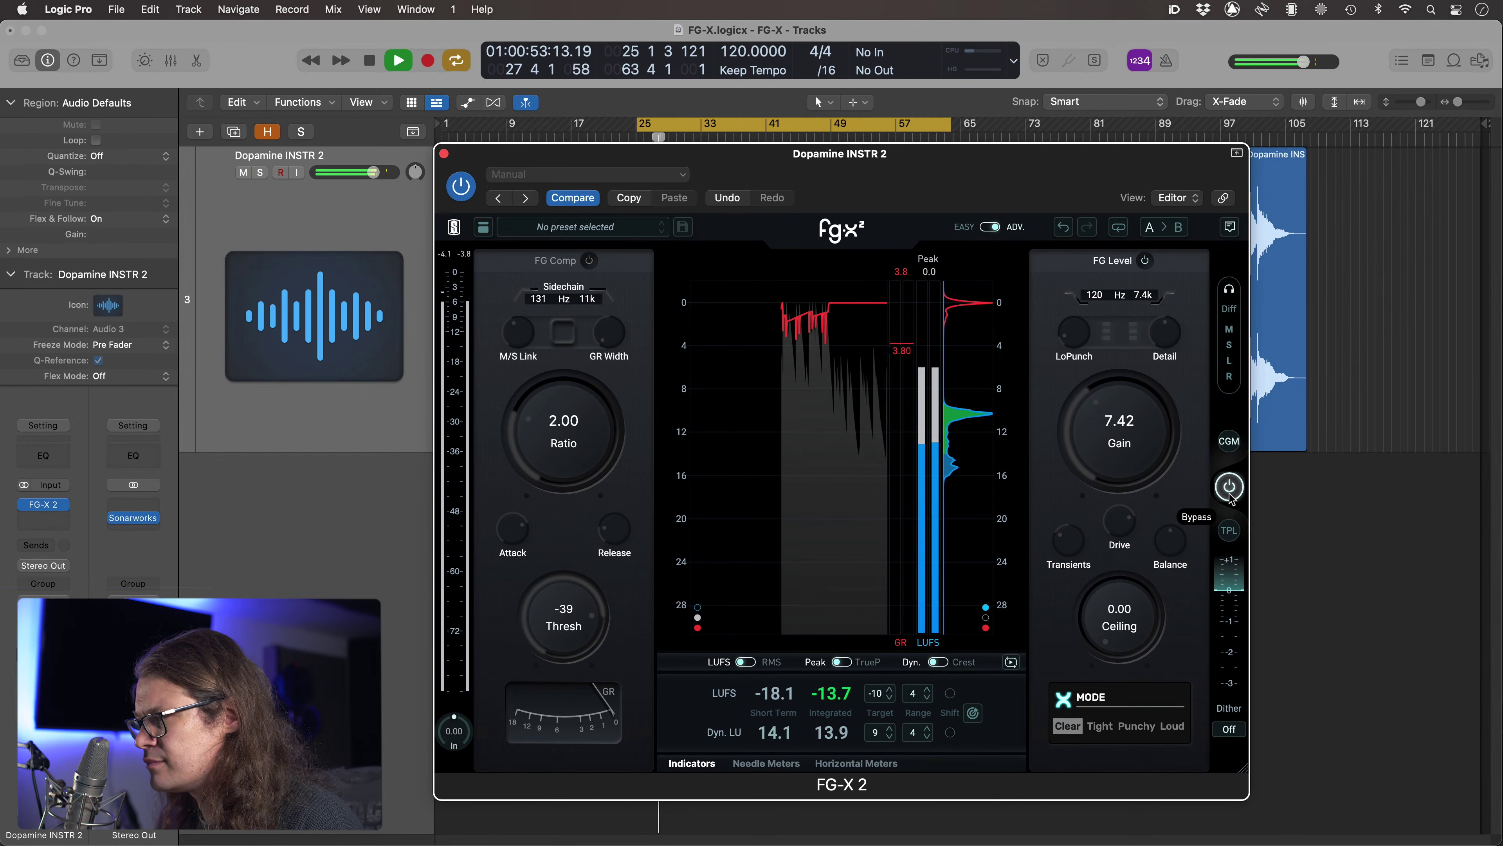
click(1229, 488)
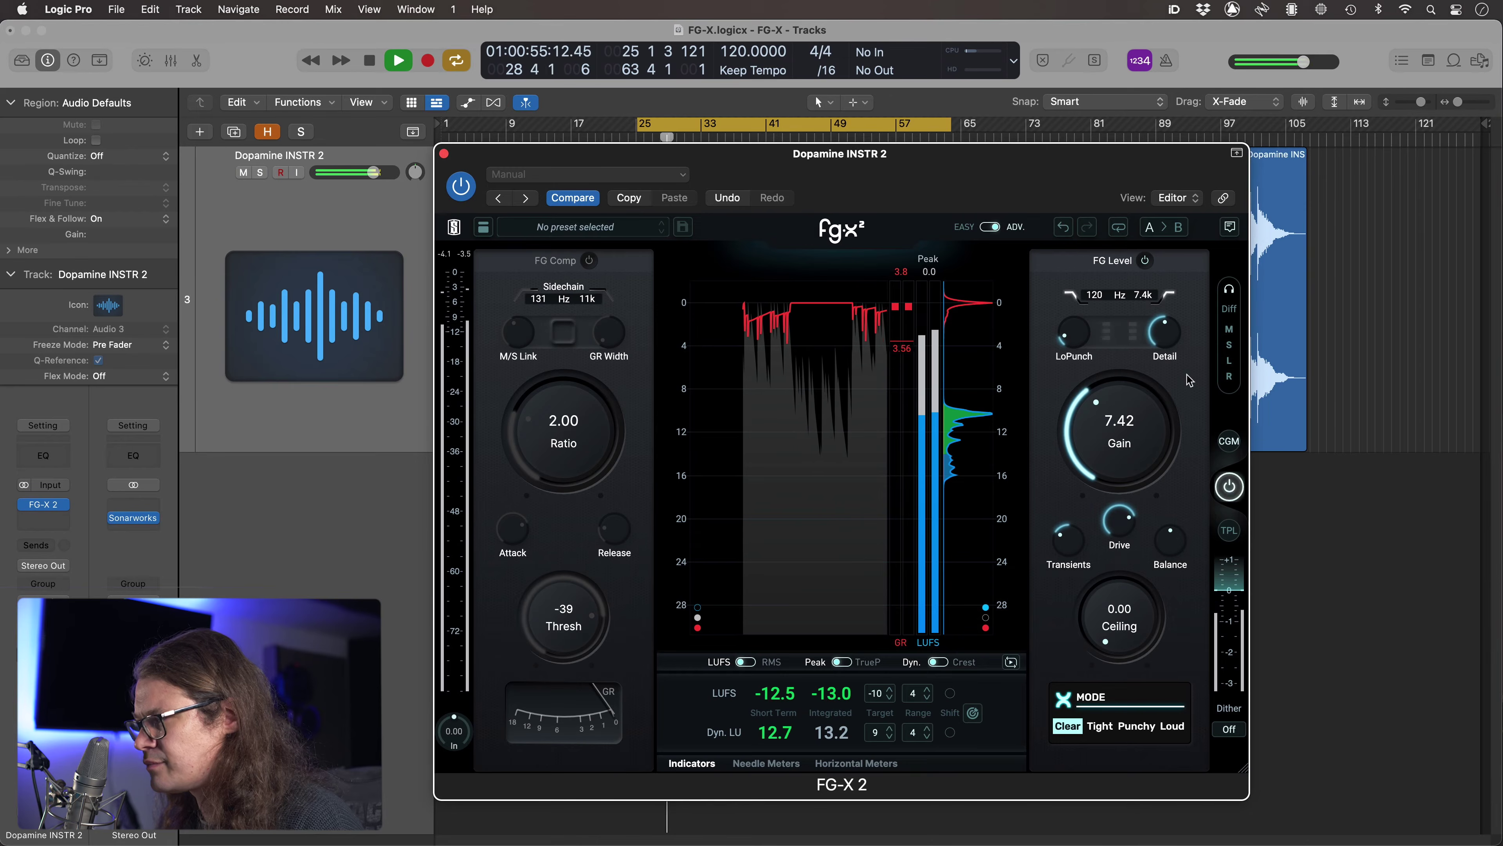
scroll(1163, 314, down, 4)
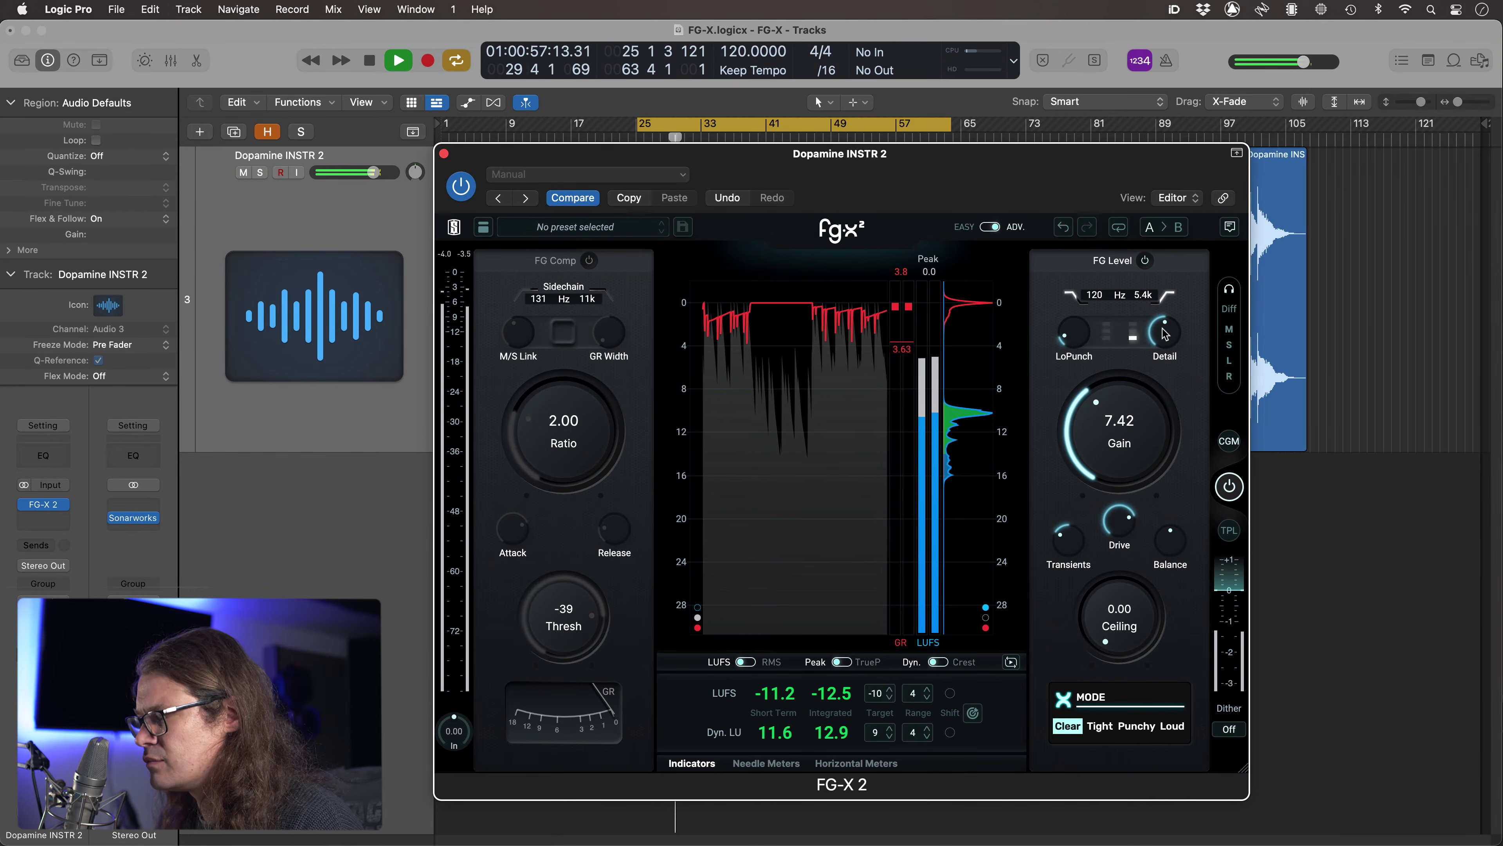
click(1229, 487)
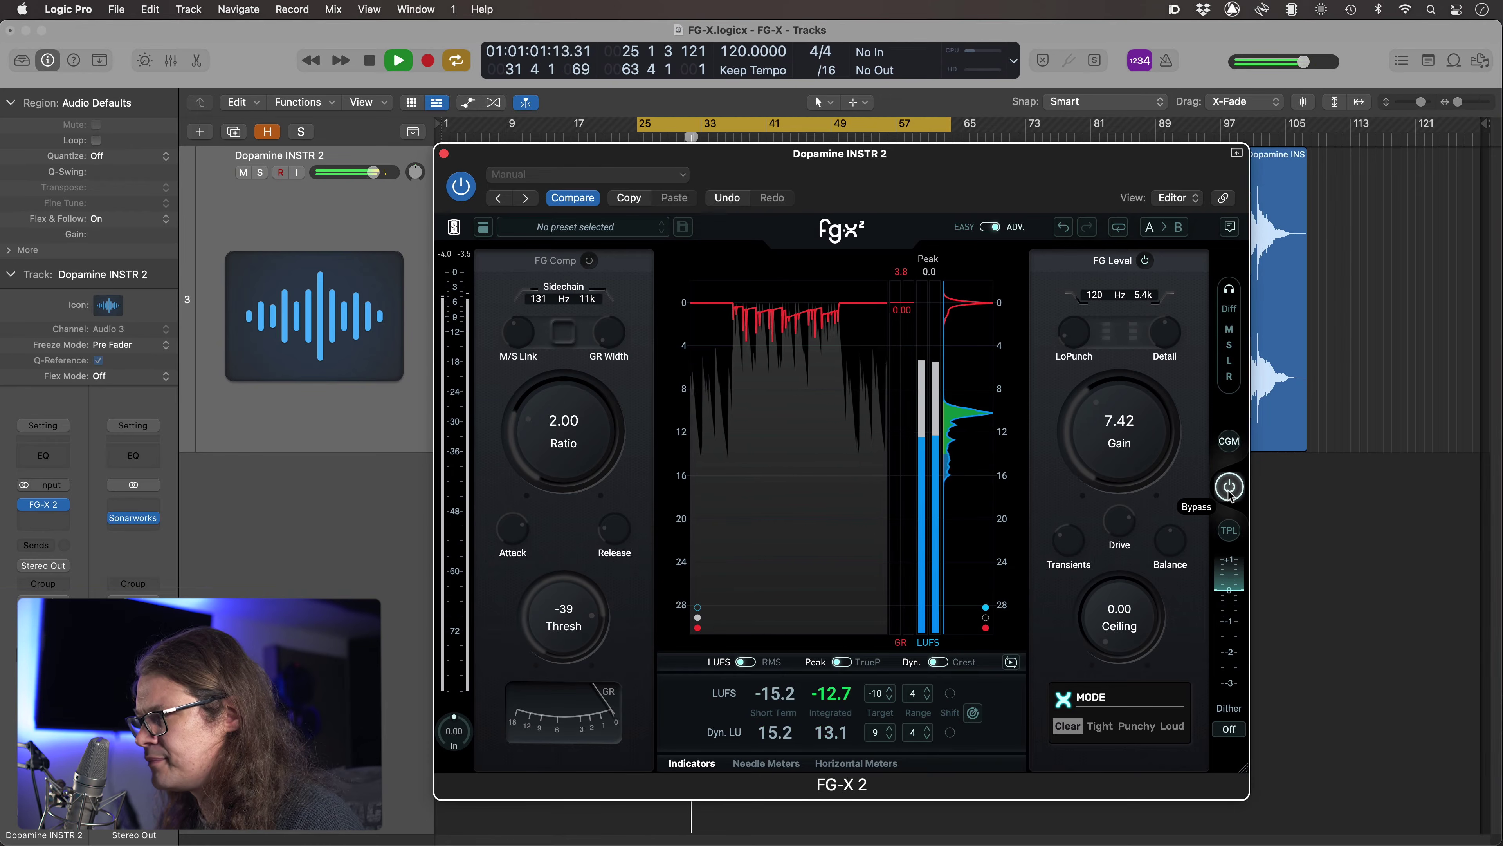
click(1229, 486)
key(space)
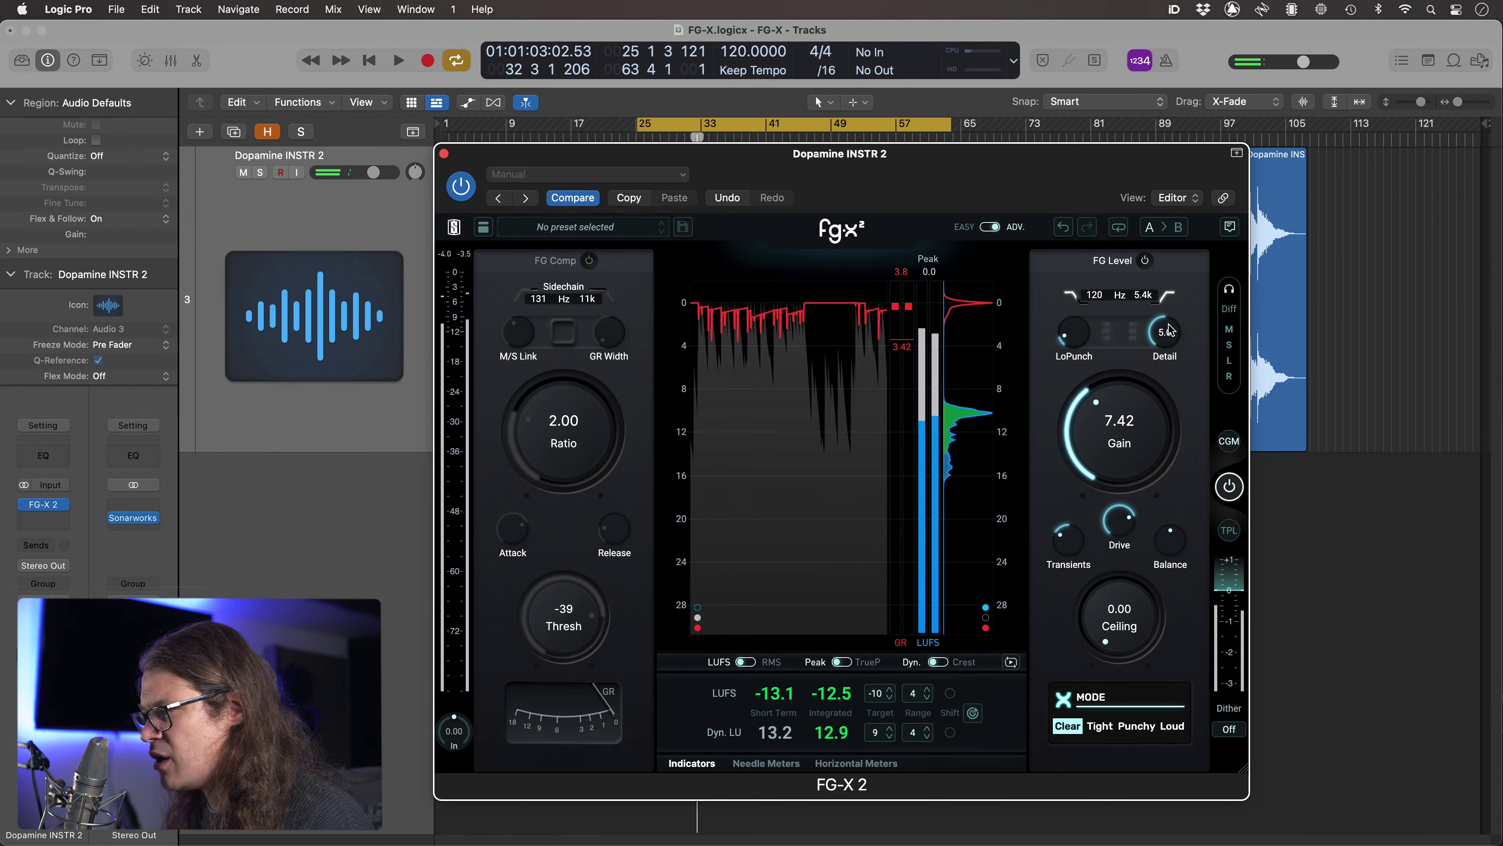
Play the loop starting from the bypassed signal, alternate it with the processed signal, and stop with processing active.
click(1226, 498)
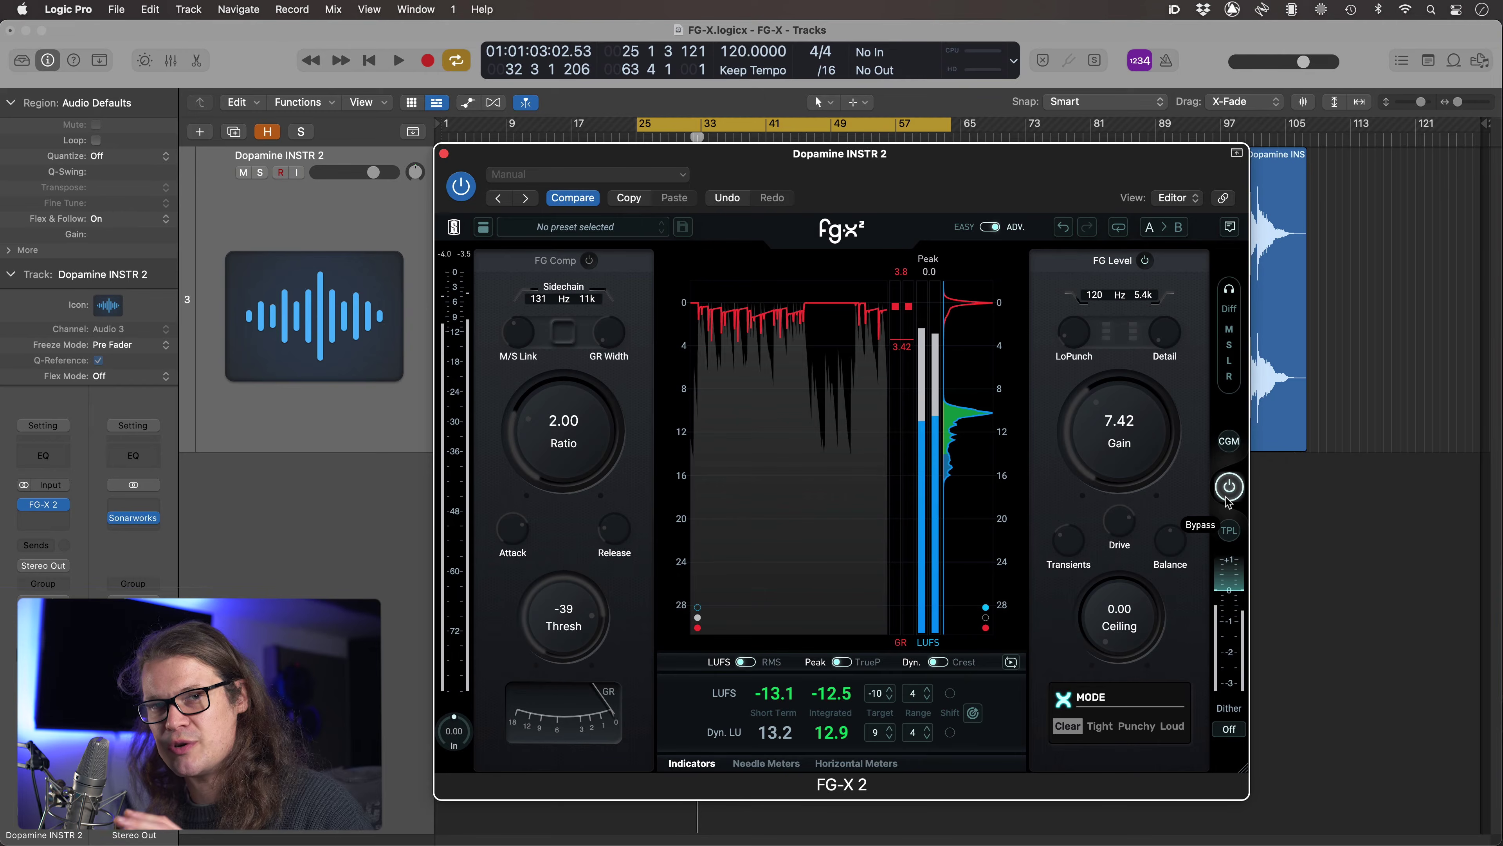
key(space)
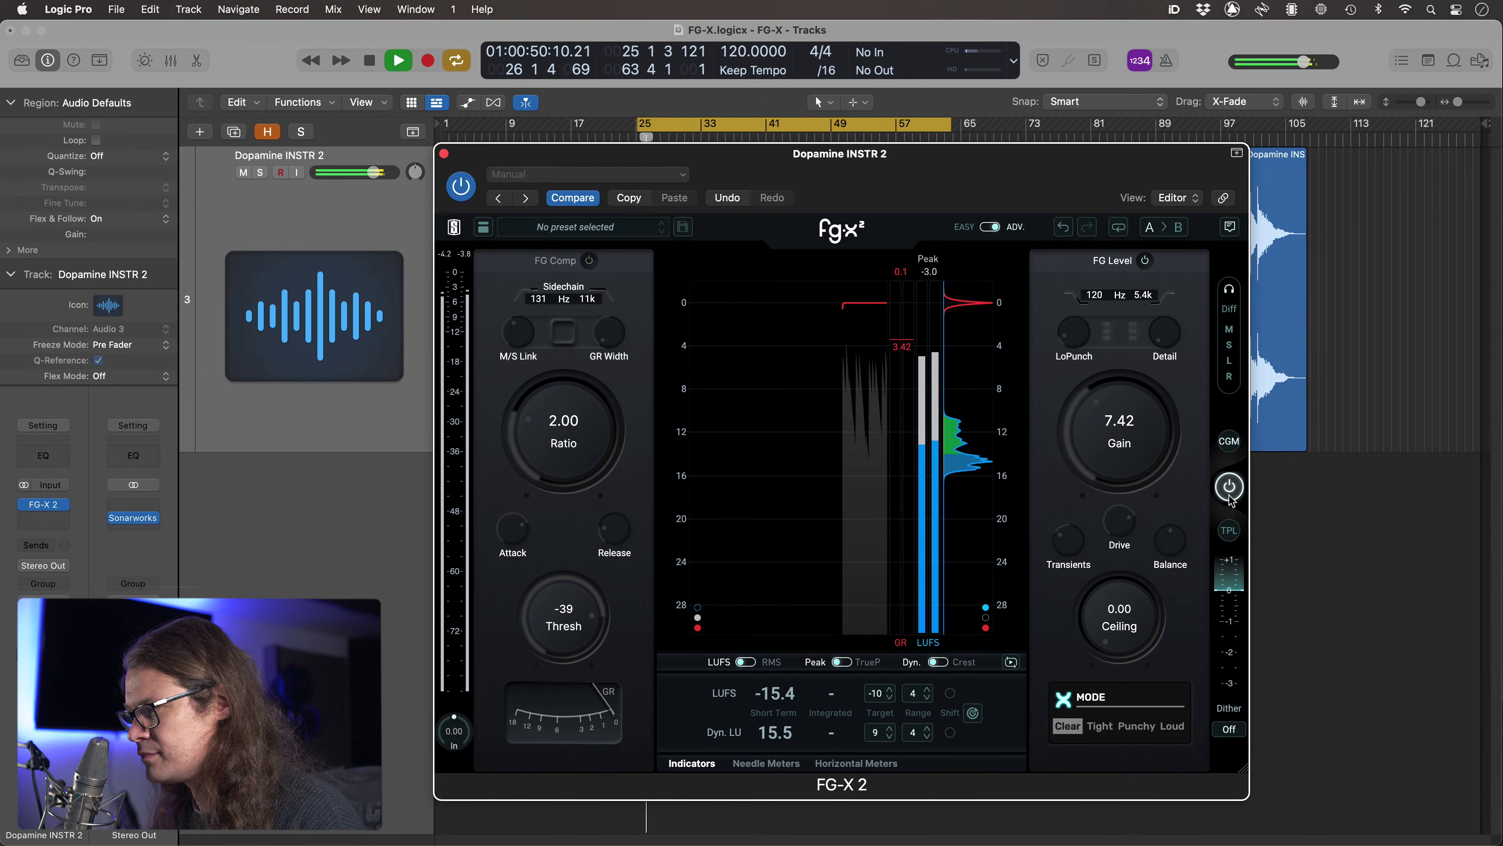
click(1229, 487)
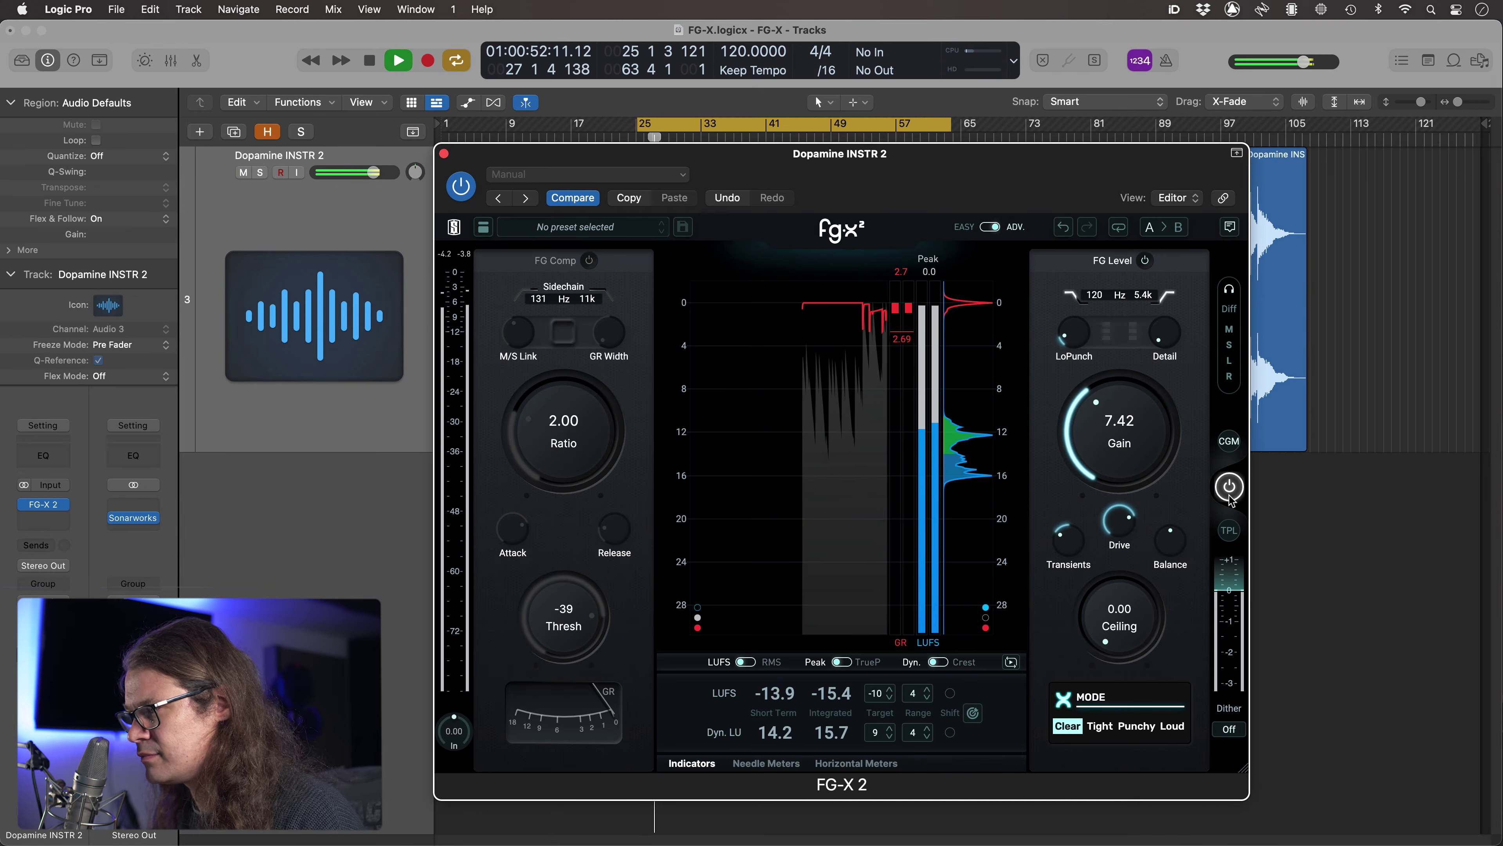
click(1230, 497)
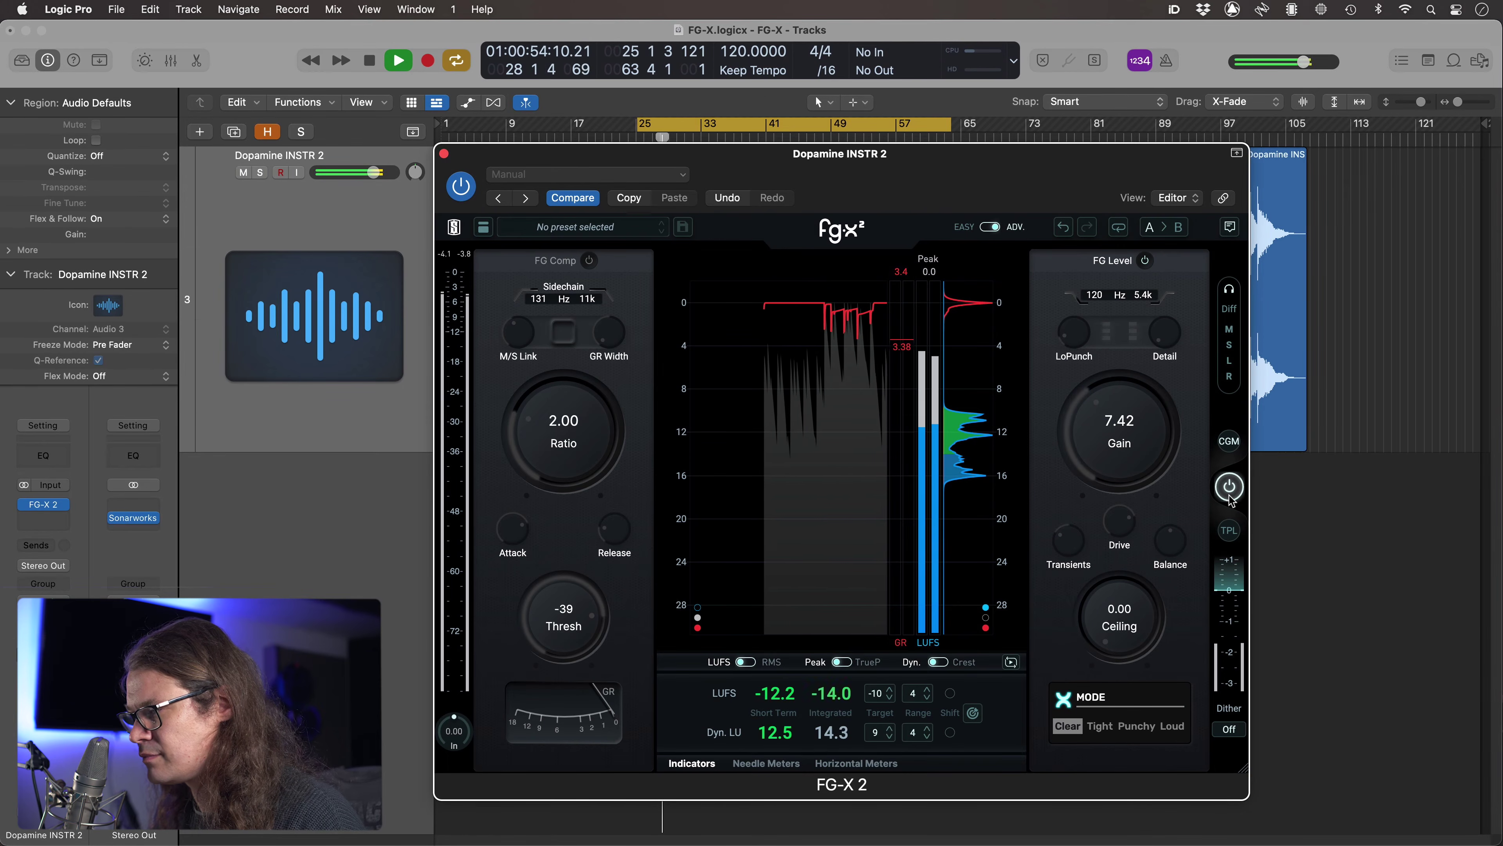
click(1230, 498)
key(space)
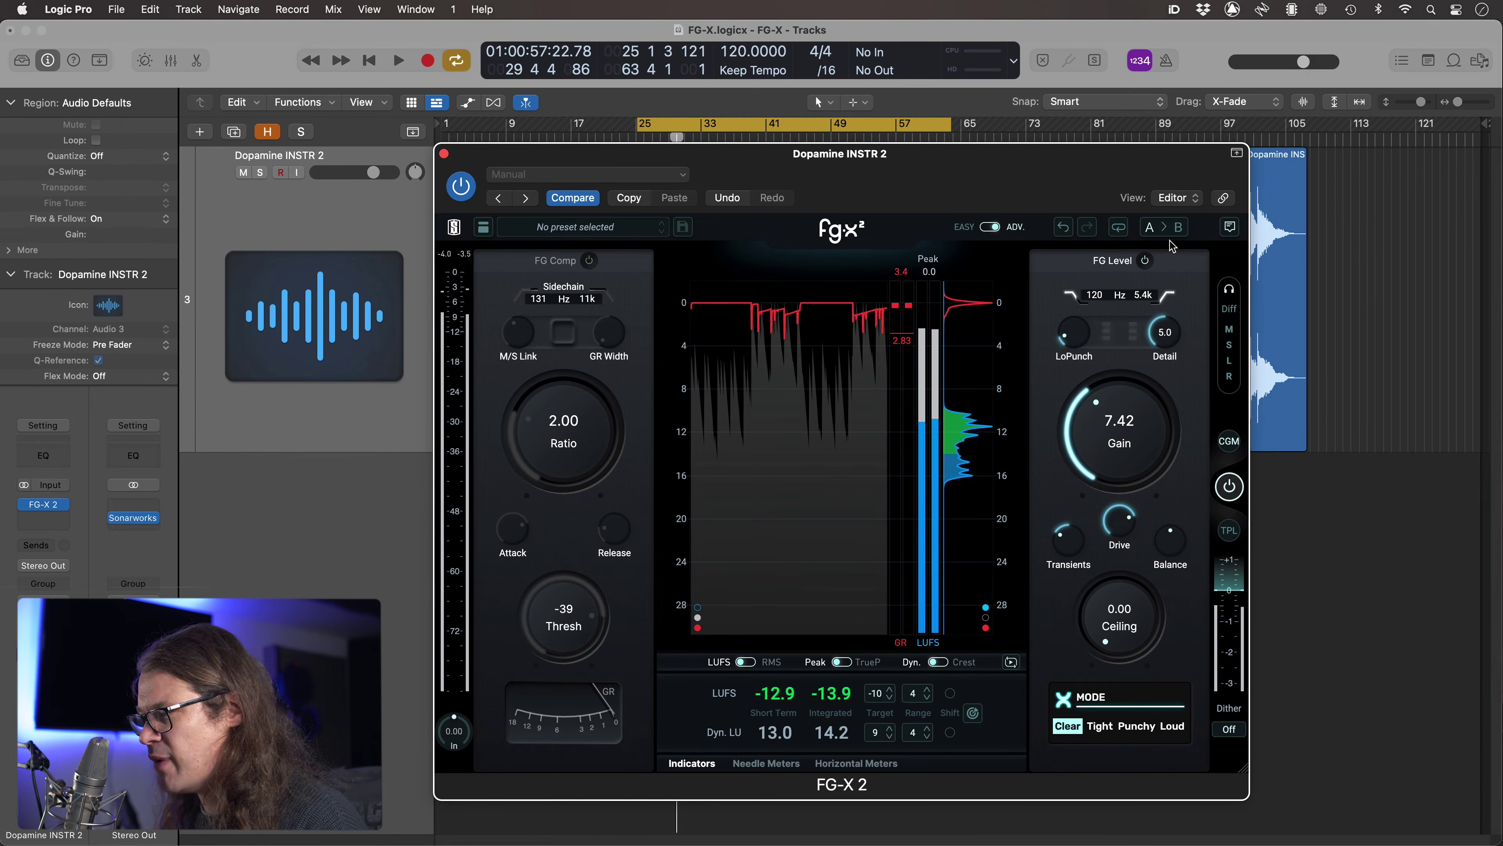
Repeat the comparison from bypass with several quicker switches between dry and processed sound, leaving the processing active.
click(1229, 487)
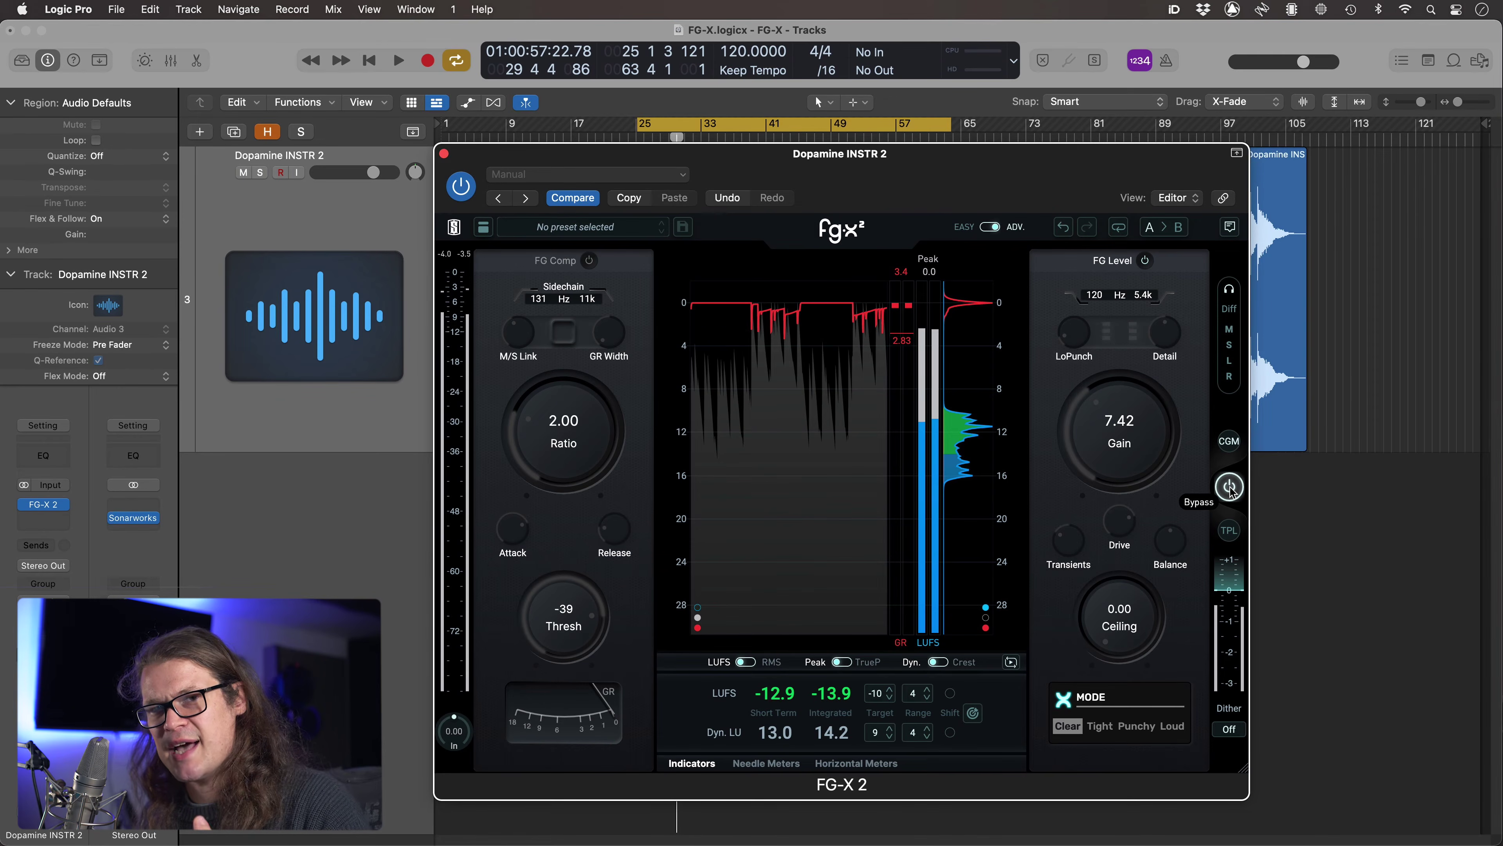
key(space)
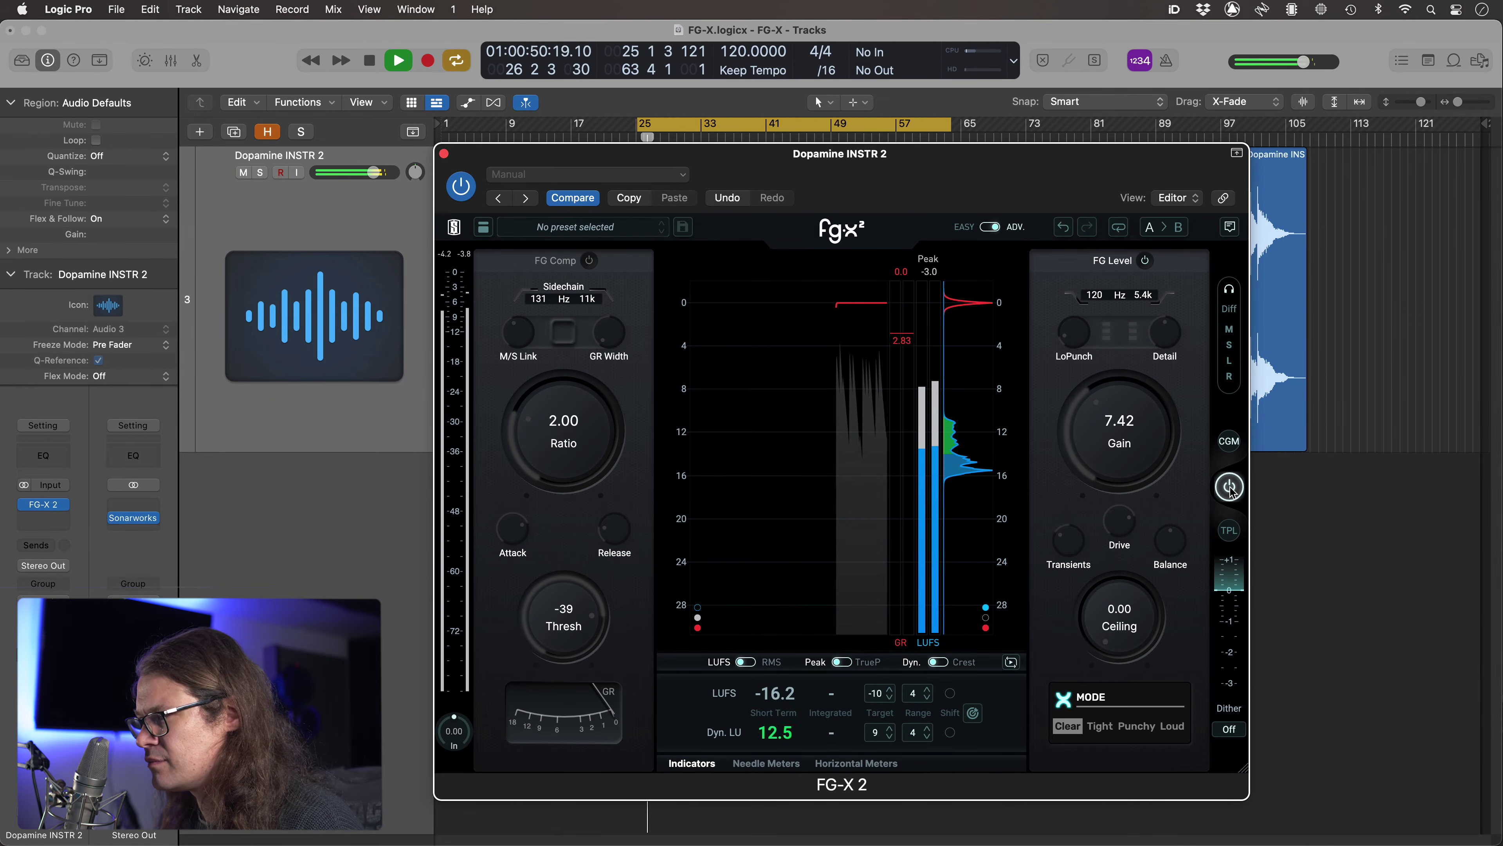
click(1229, 487)
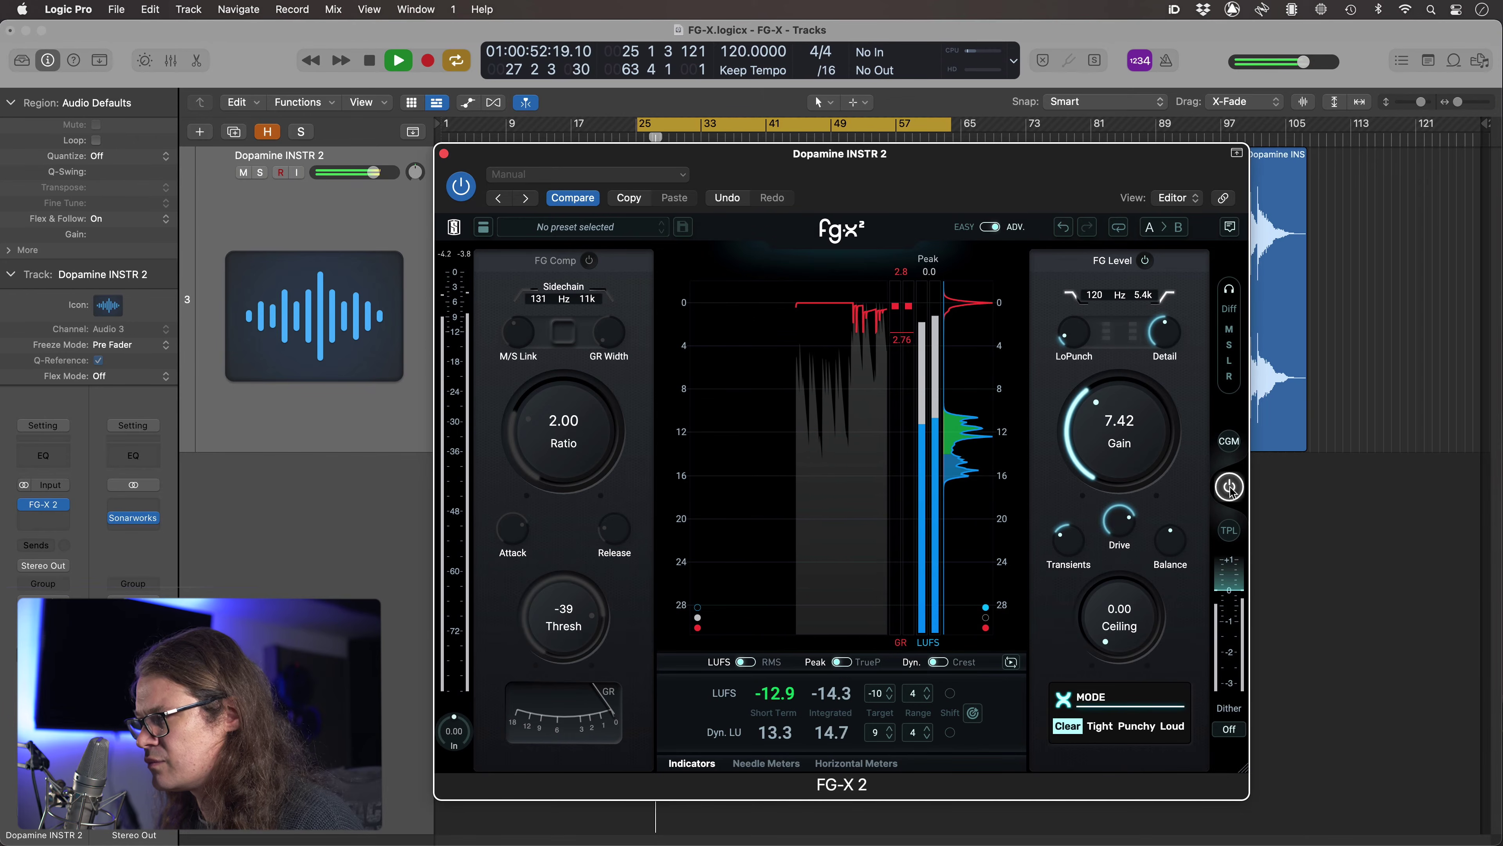
click(1229, 486)
click(1229, 487)
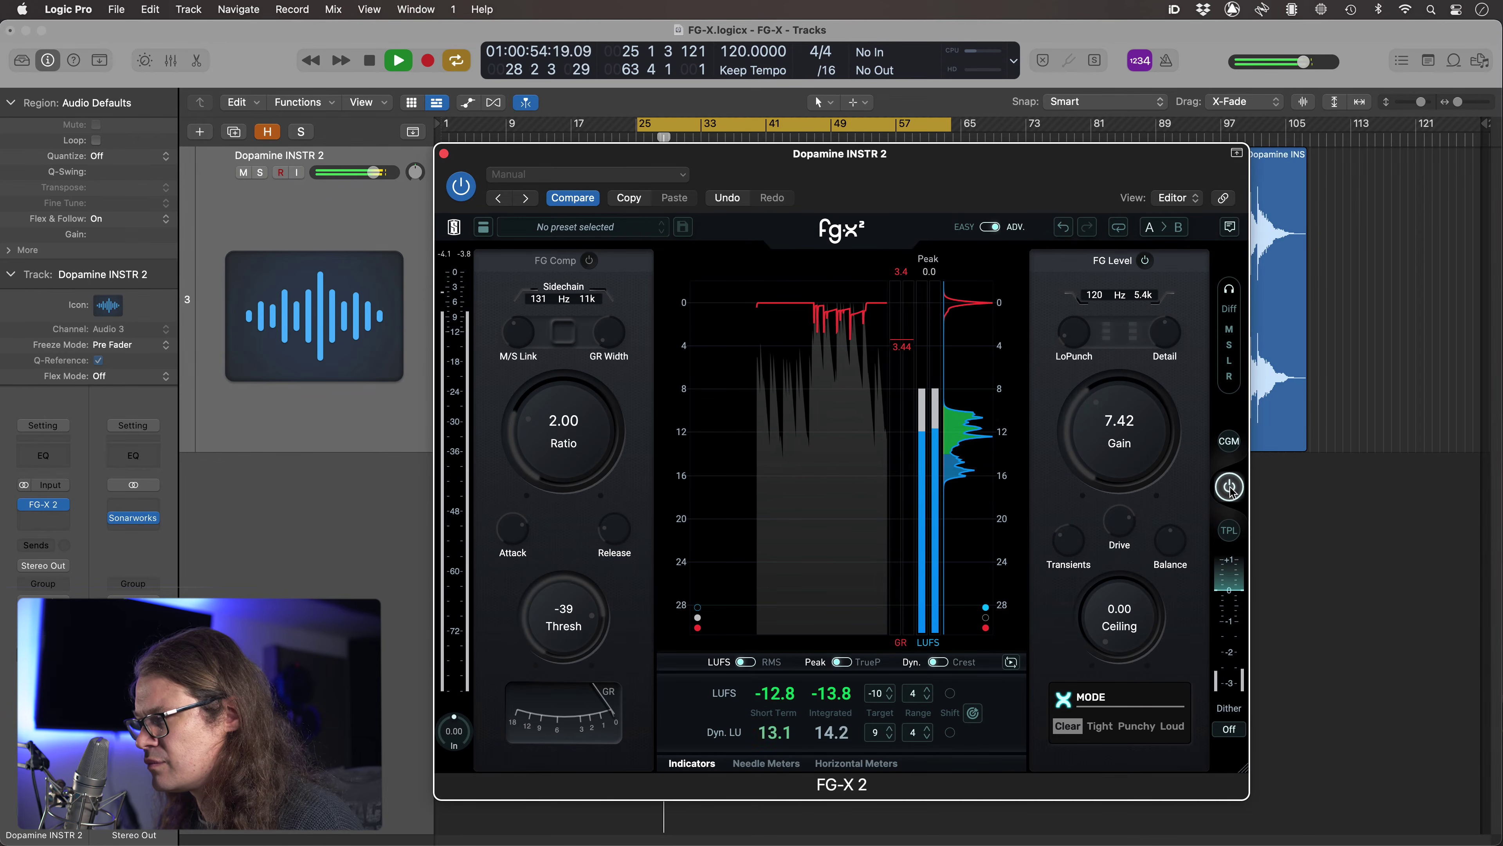
click(1229, 487)
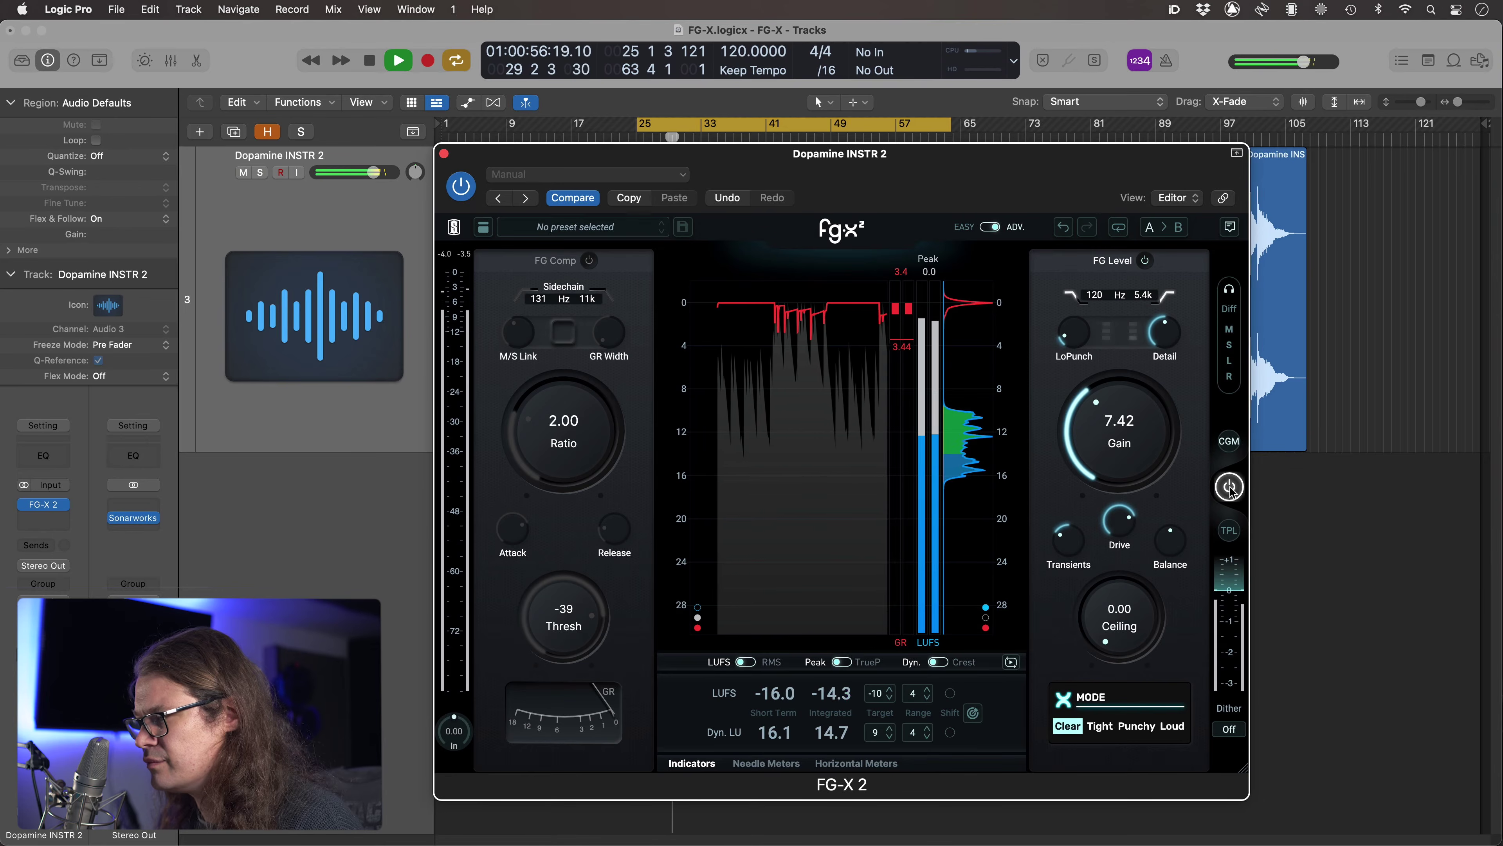
key(space)
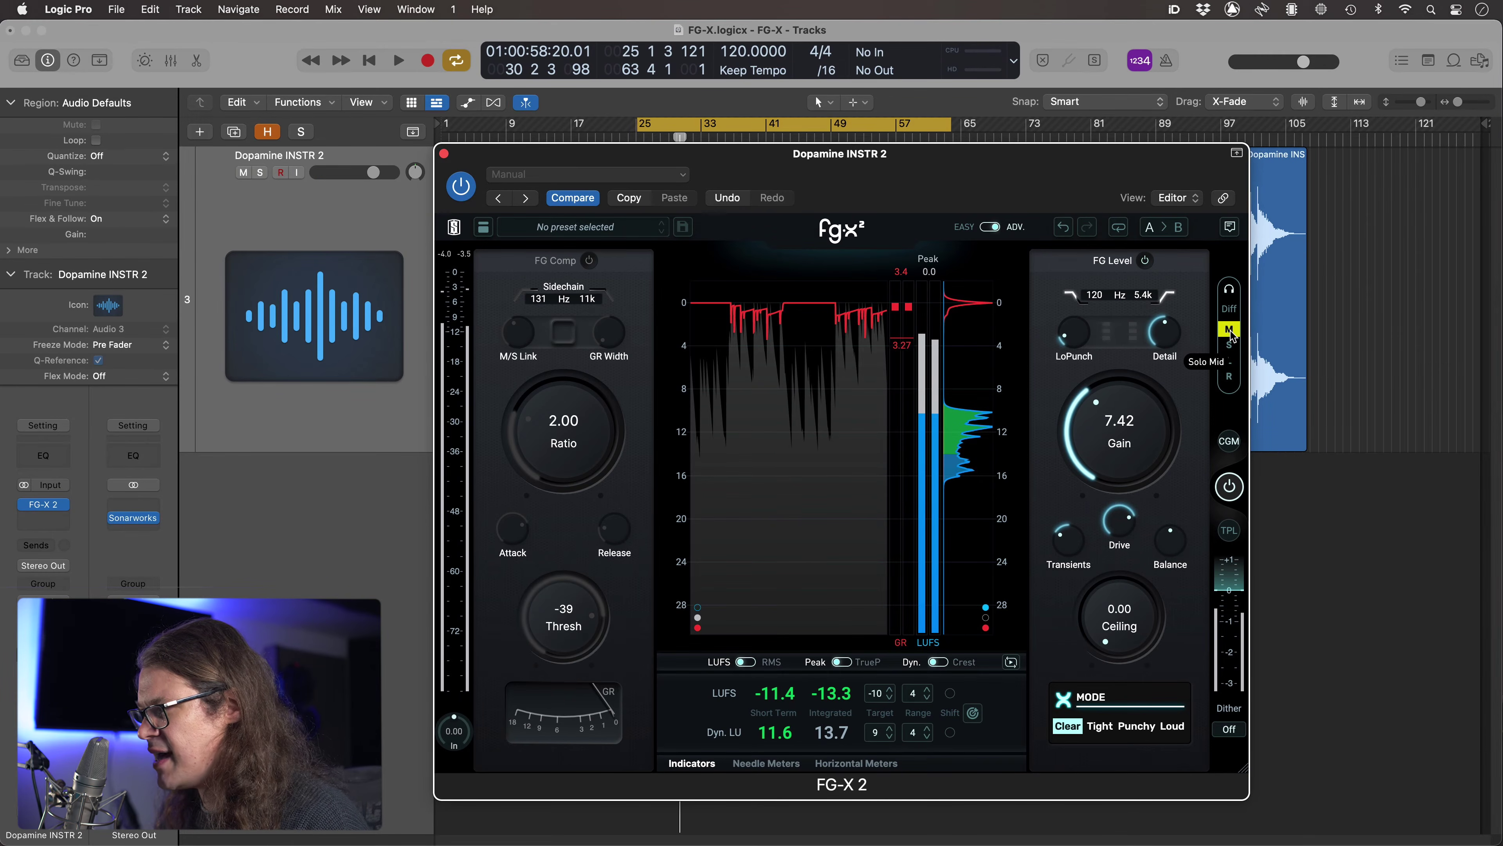
Audition the mid and side channels in solo over the loop, clear both solos, and stop playback.
key(space)
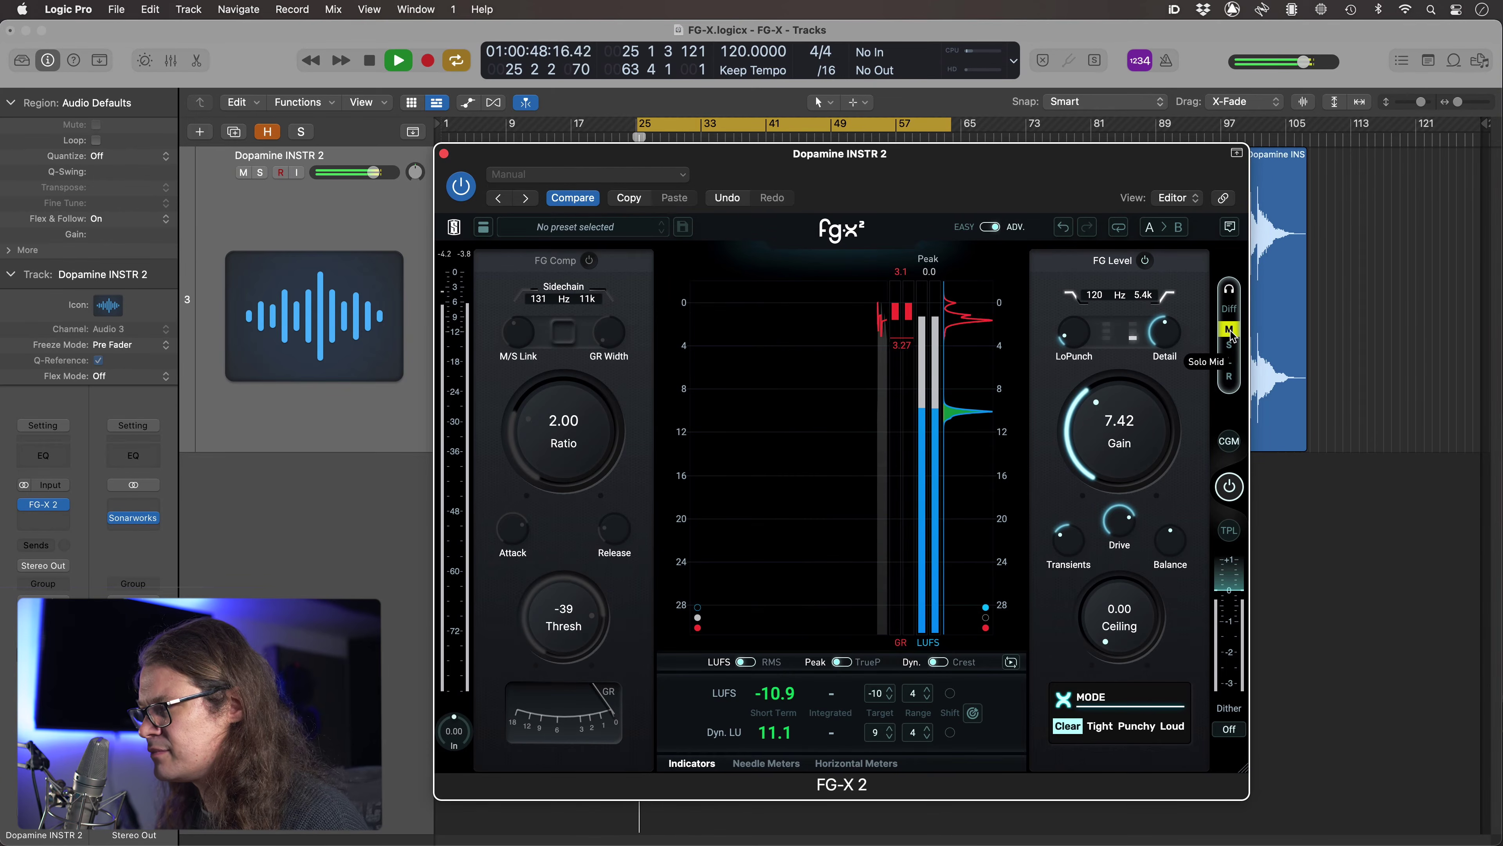
click(1232, 345)
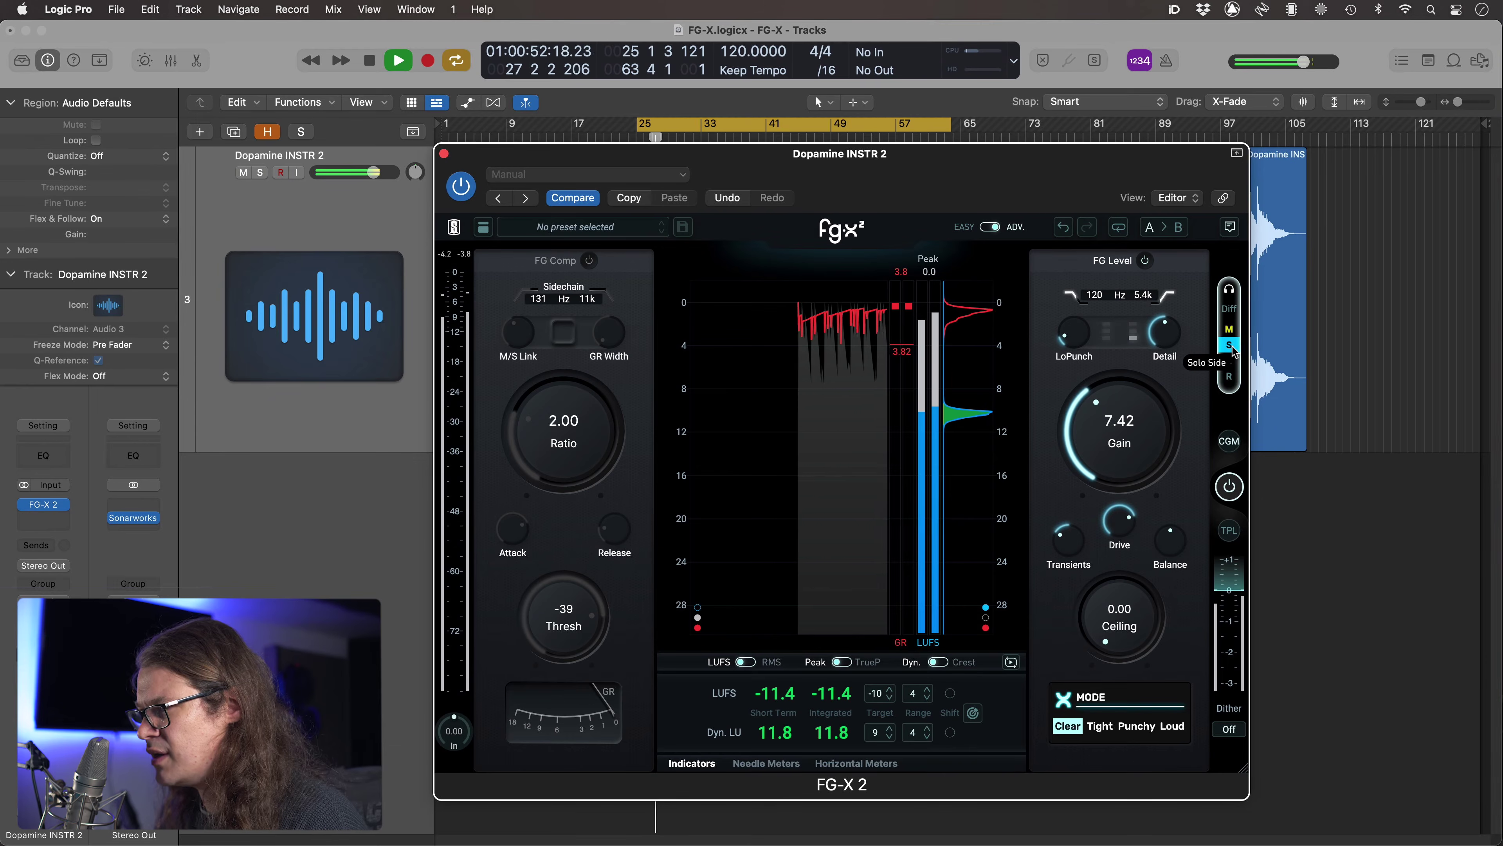
click(1231, 332)
click(1232, 346)
key(space)
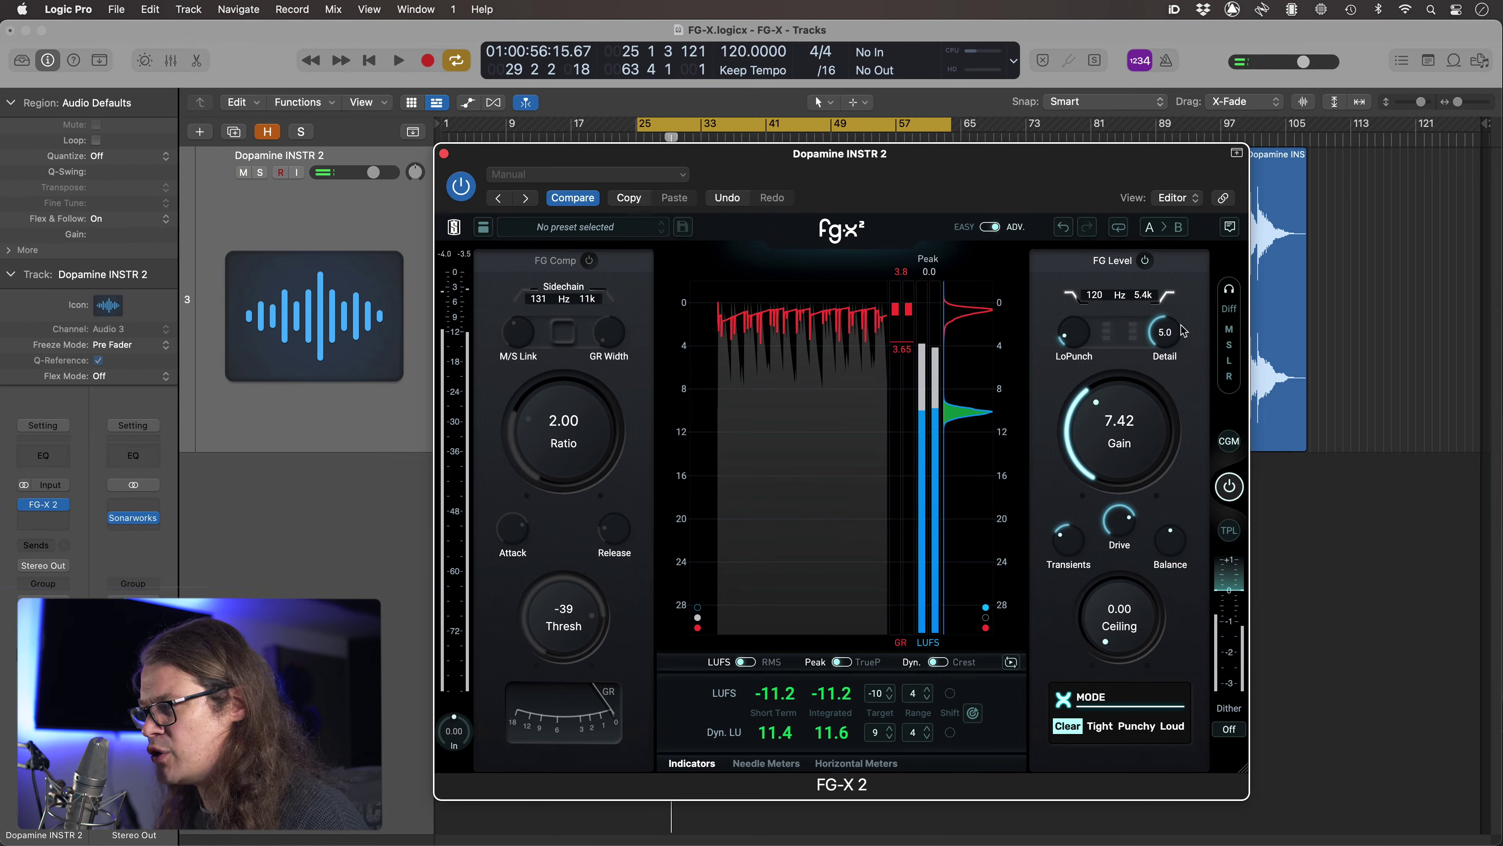
Turn the FG Comp section back on and compare compressor plus limiter with bypass over the loop, leaving processing active.
click(590, 264)
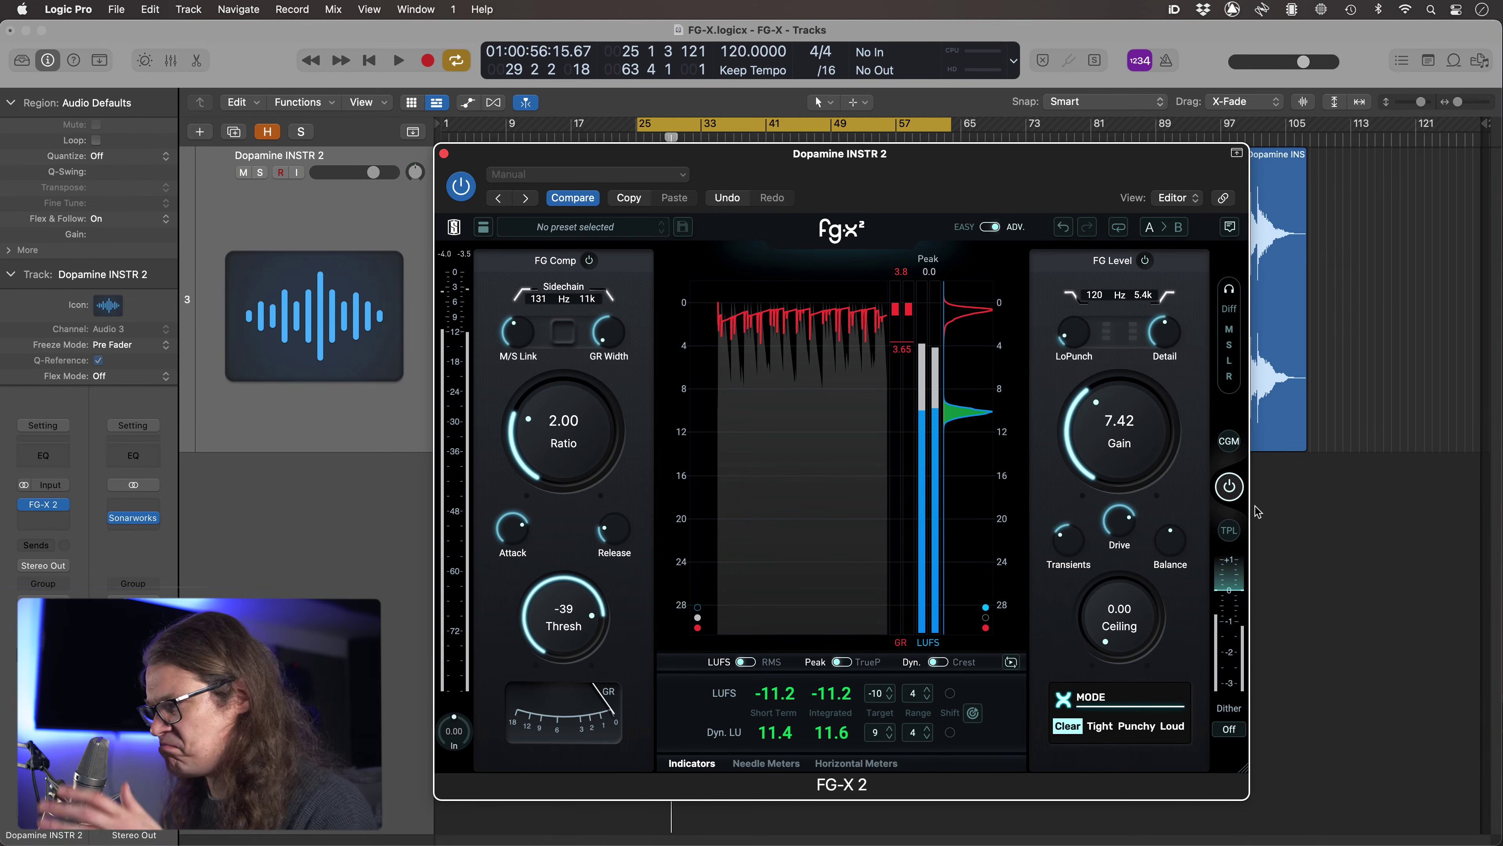
click(1232, 494)
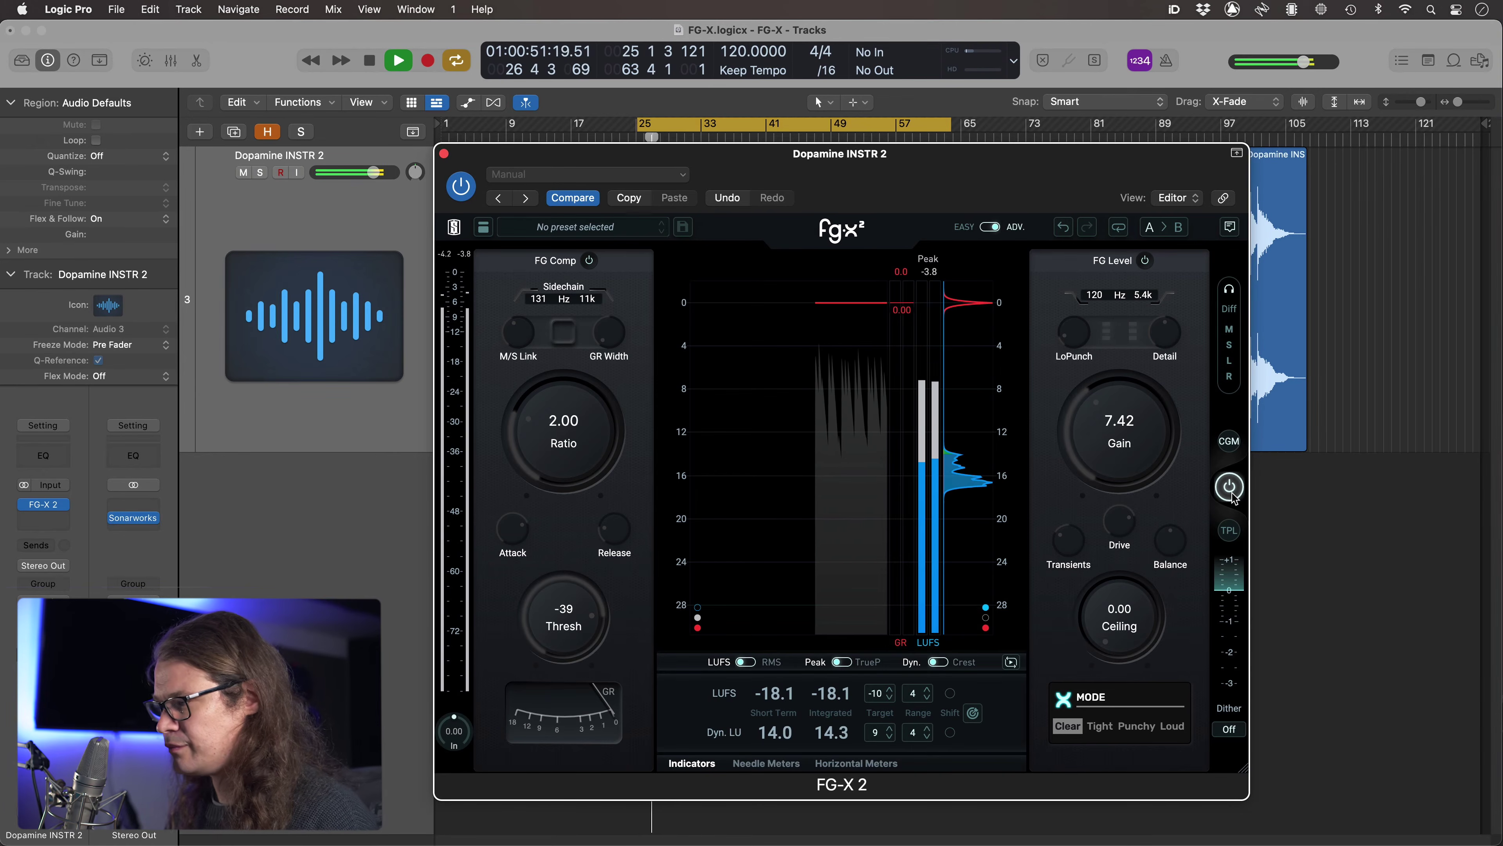
click(1229, 487)
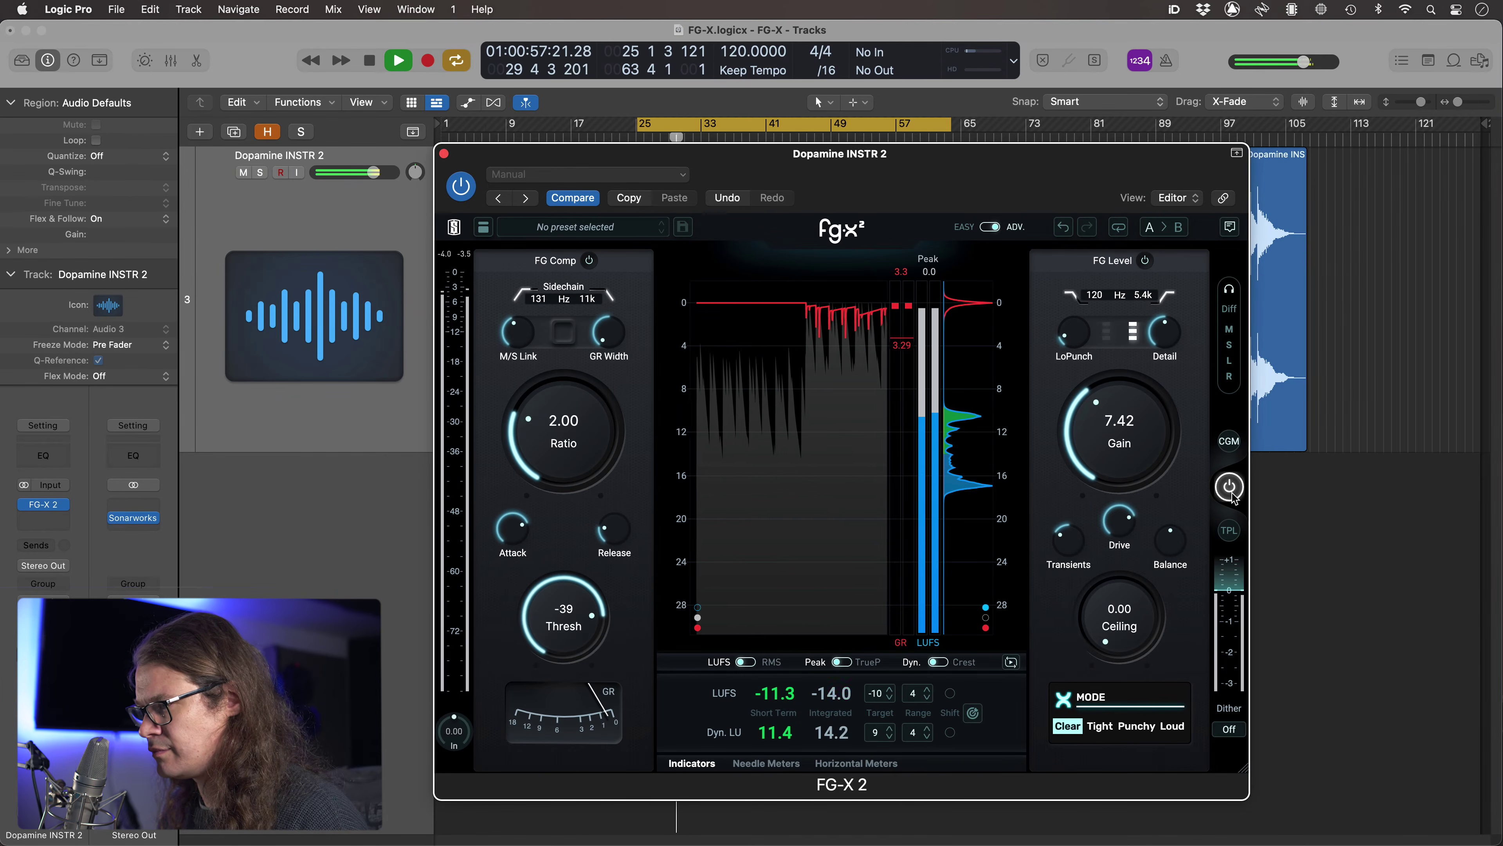
key(space)
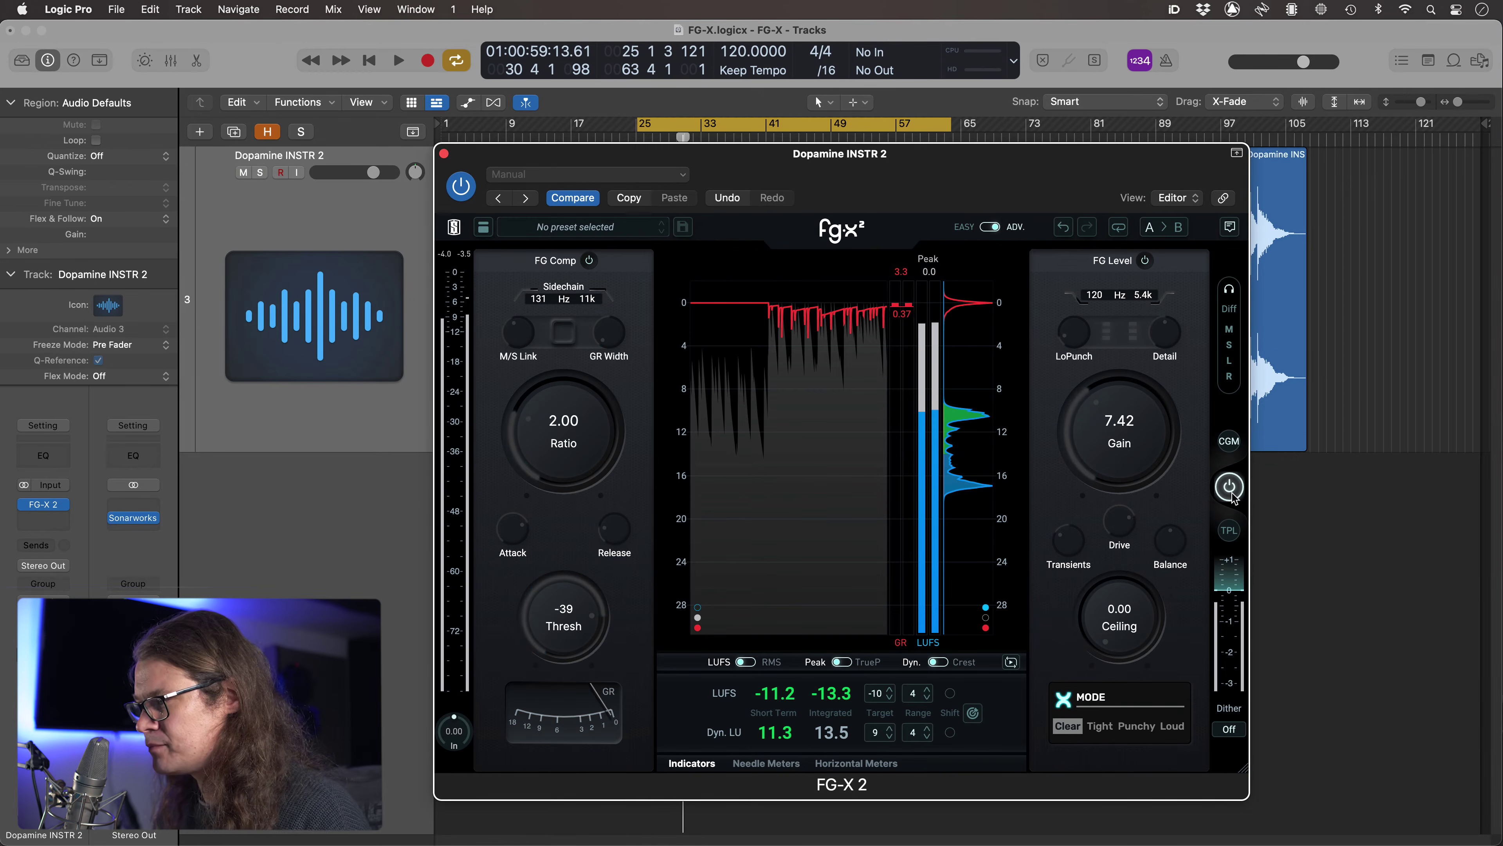
key(space)
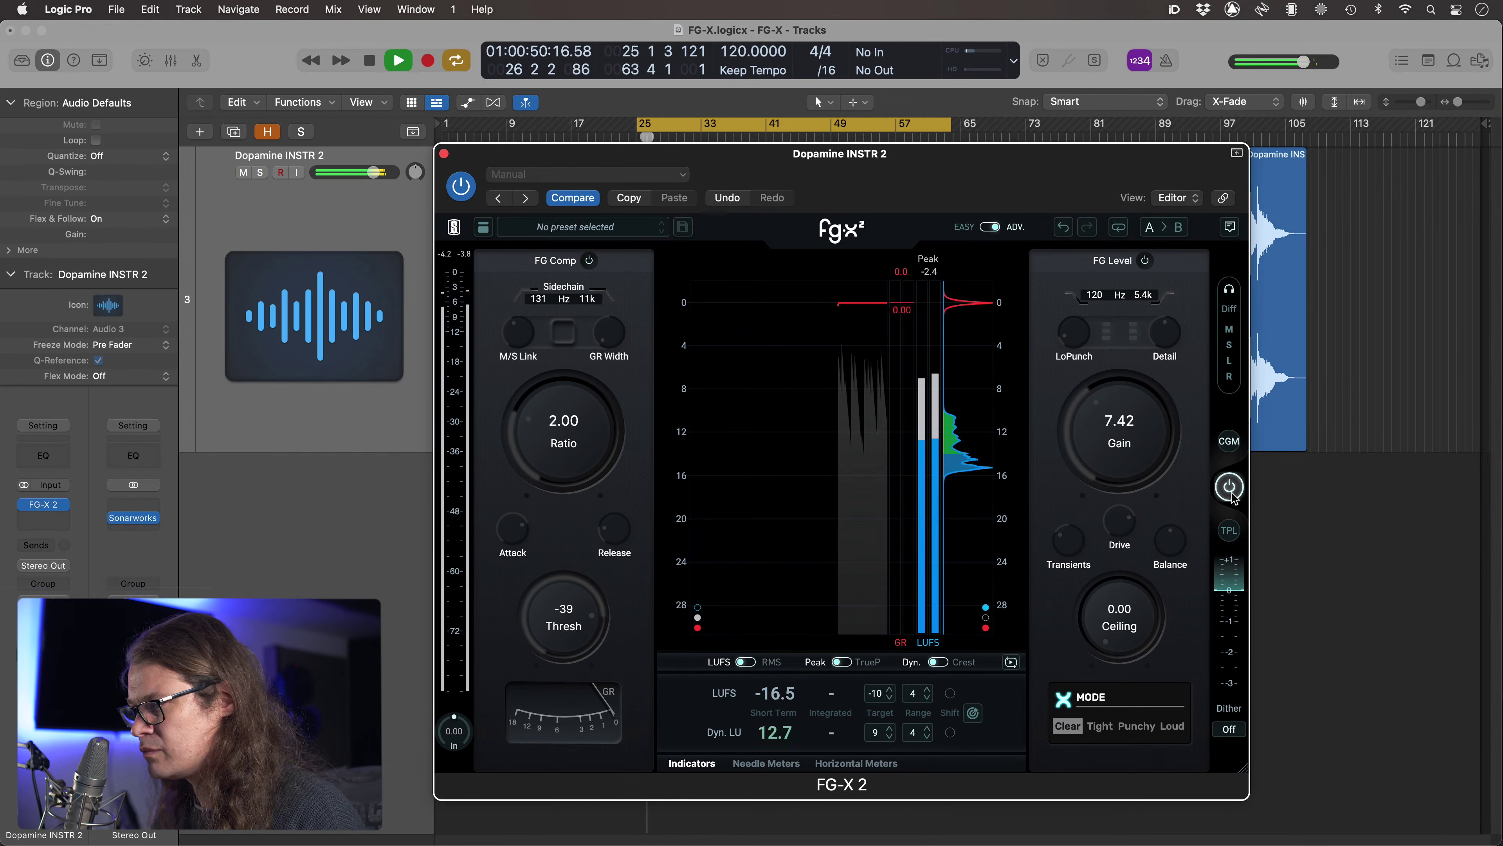
click(1229, 486)
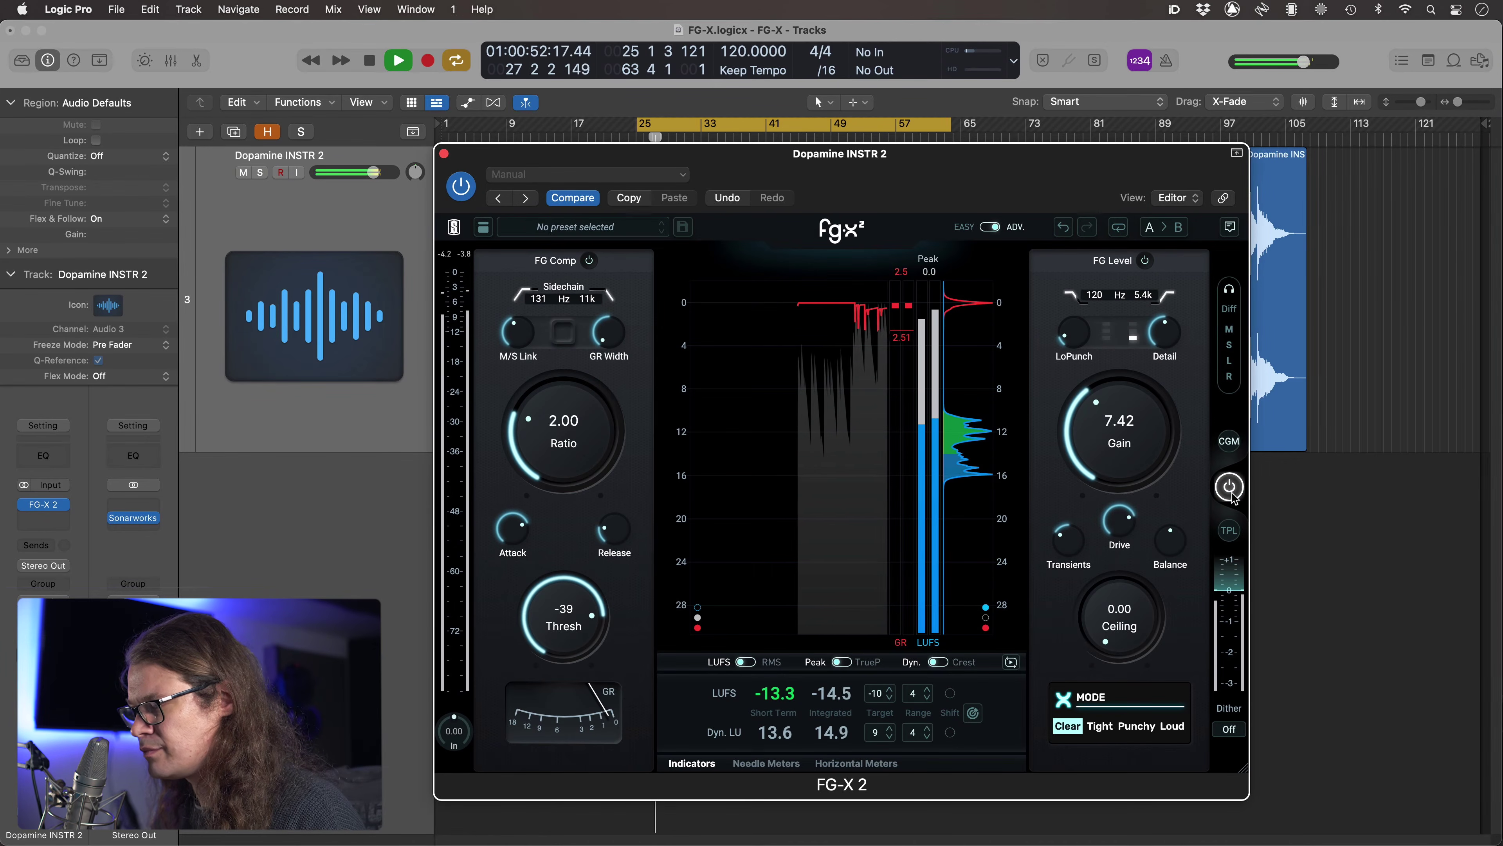
key(space)
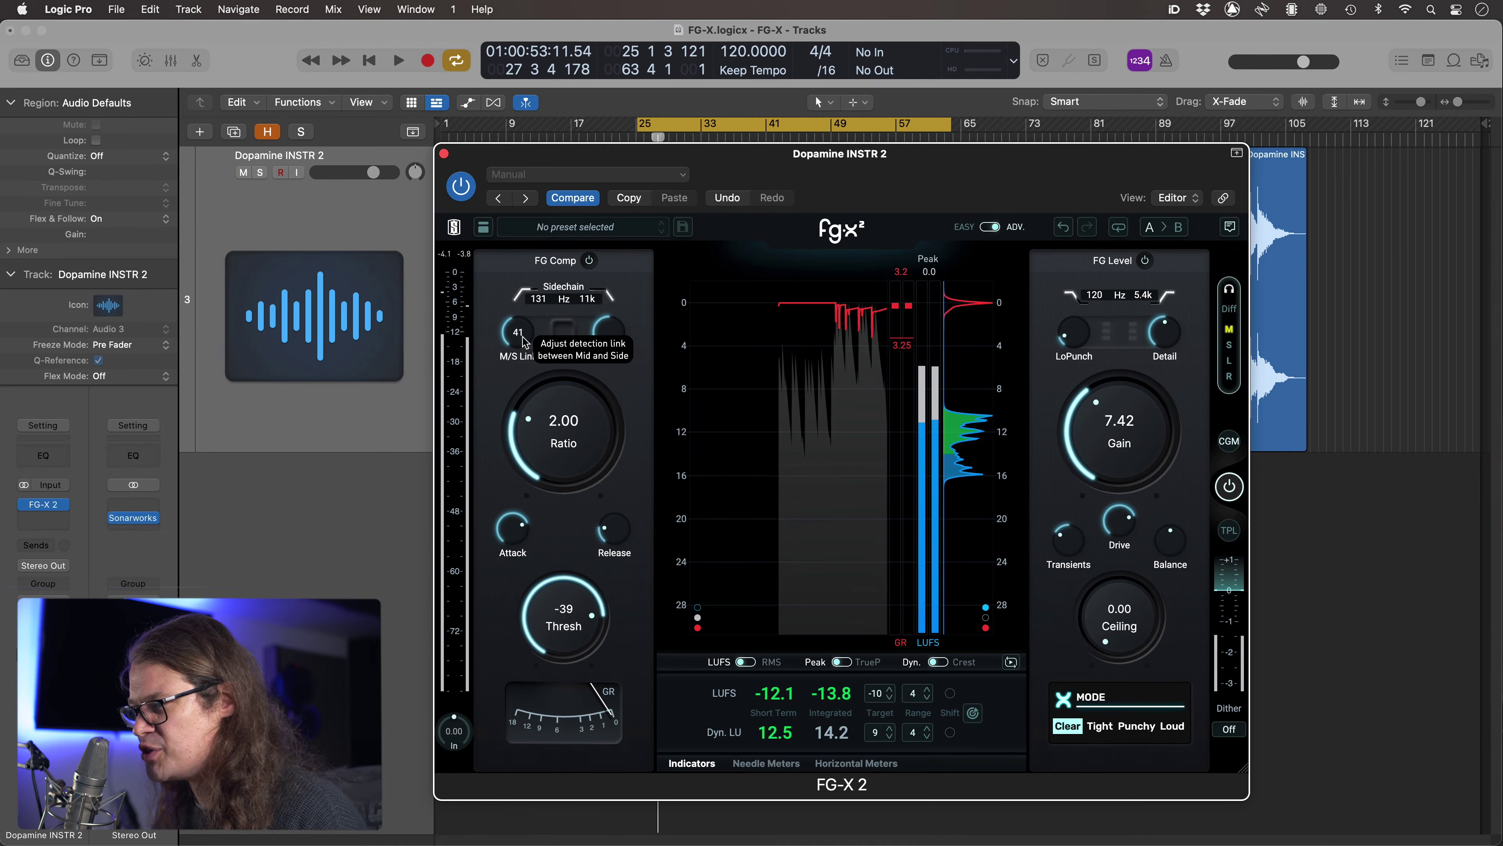
Audition the compressor's M/S Link over the loop, raise GR Width to +9.2, and stop playback.
key(space)
drag(523, 342, 540, 415)
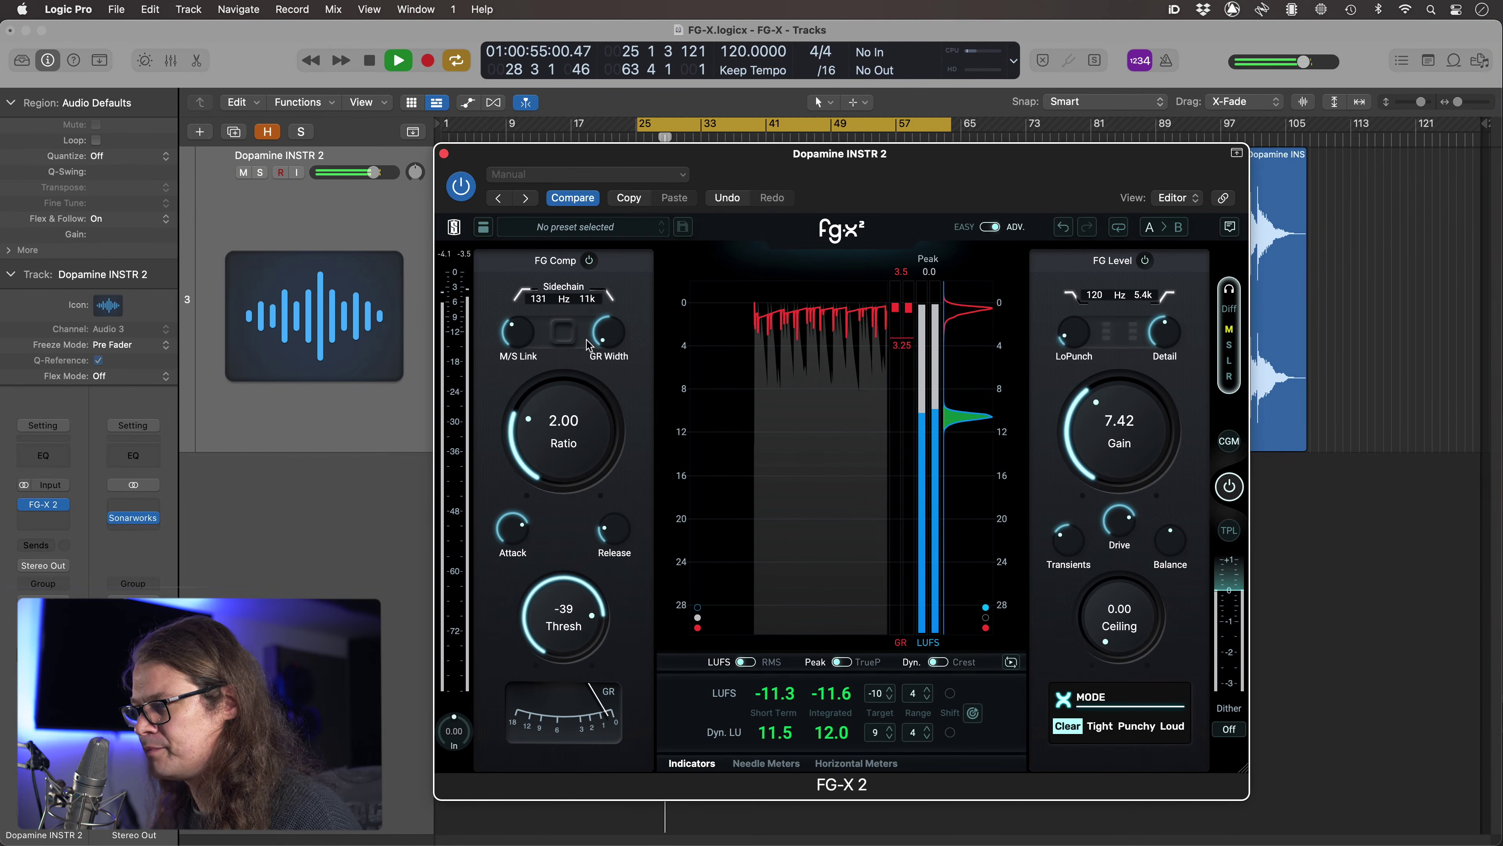
mouse_move(609, 314)
drag(608, 314, 630, 190)
key(space)
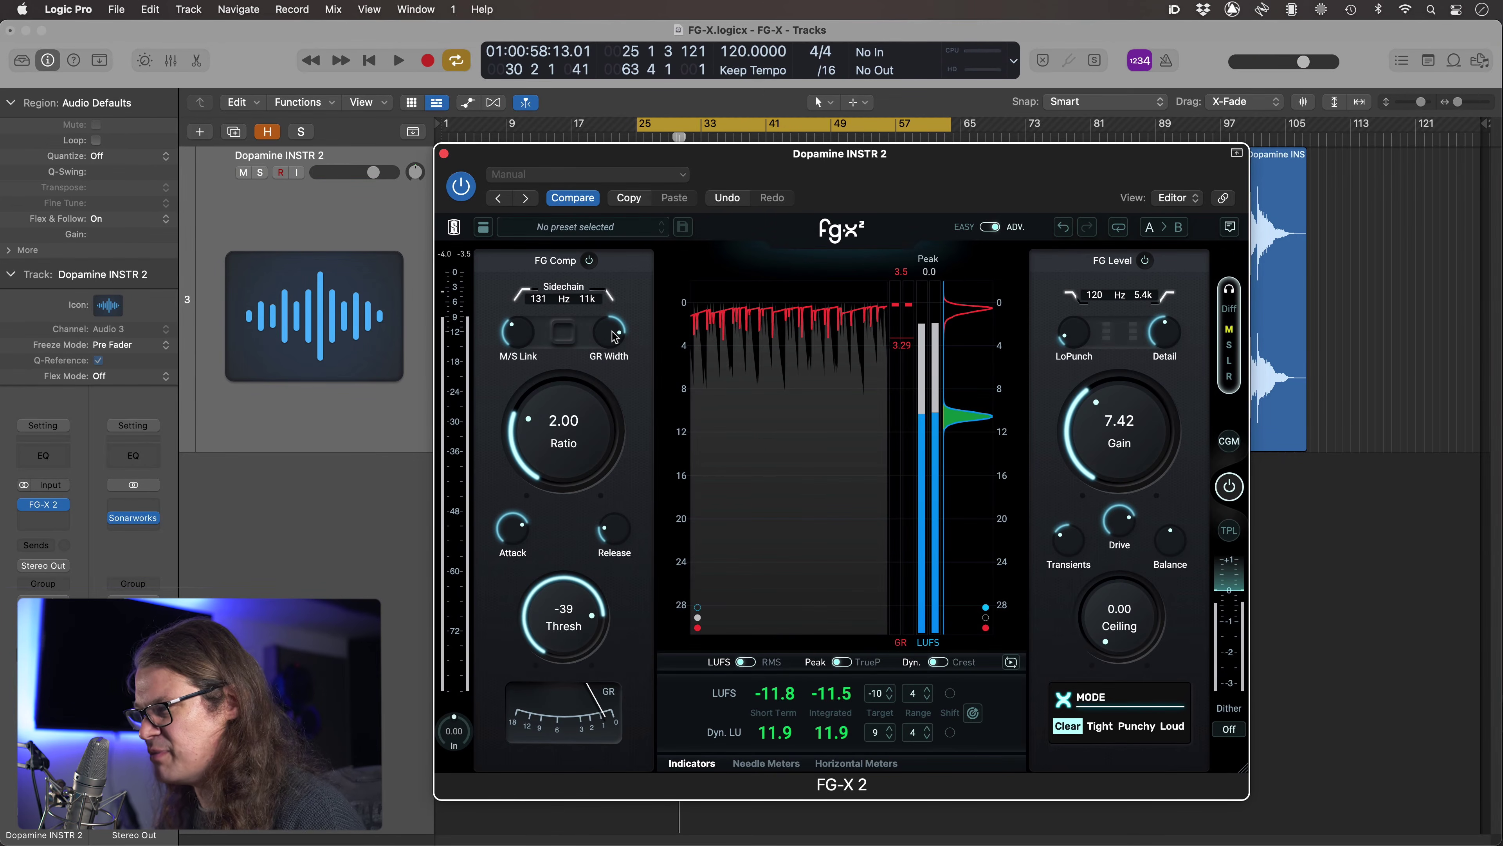
key(space)
mouse_move(612, 336)
mouse_down()
mouse_move(617, 477)
mouse_move(608, 338)
mouse_up()
key(space)
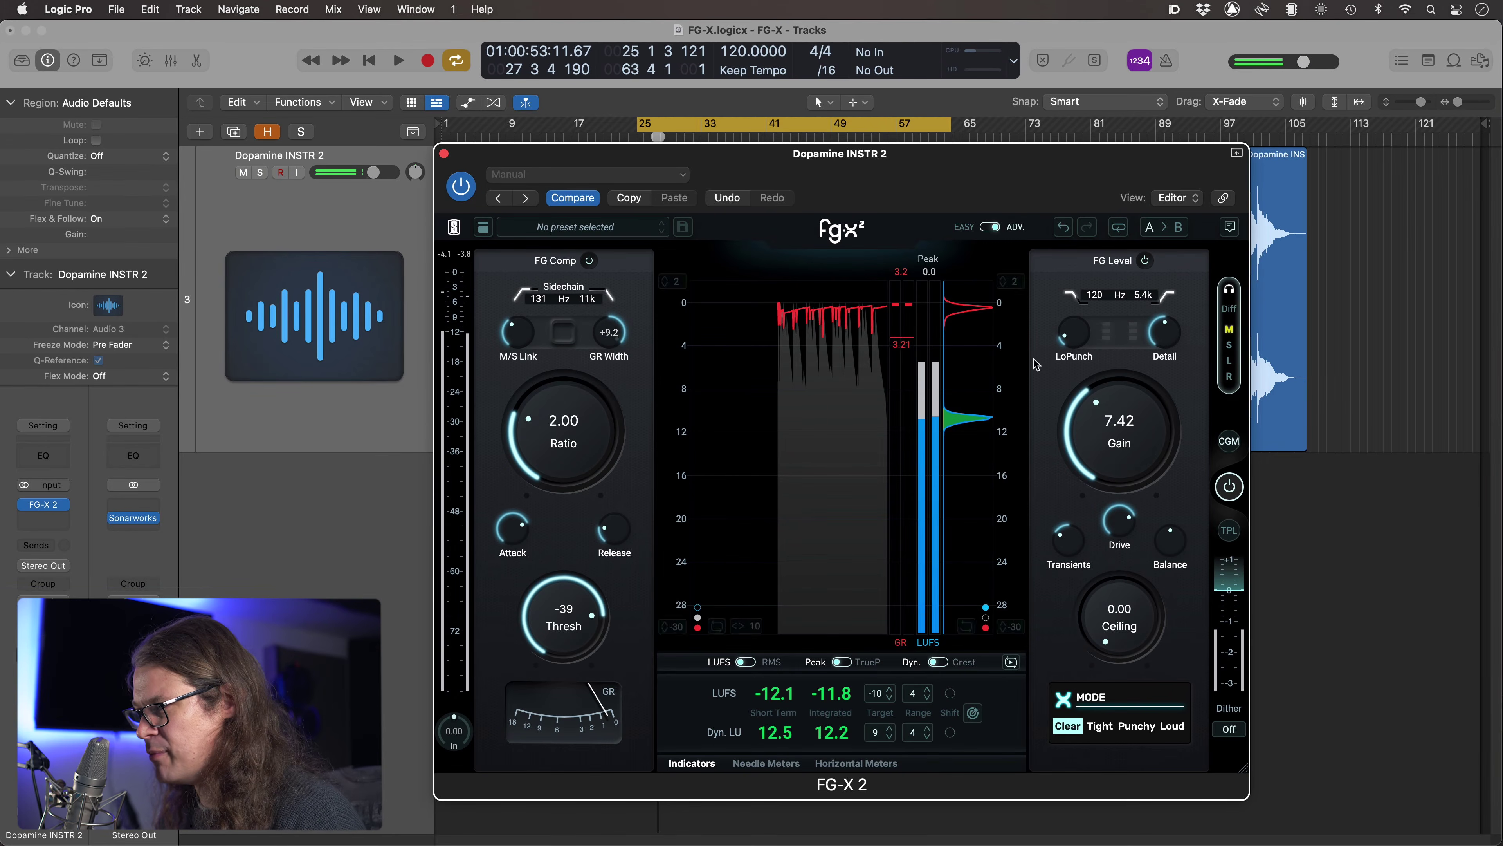
Solo the side channel, audition GR Width from -10 upward over the loop, and stop playback.
click(1229, 347)
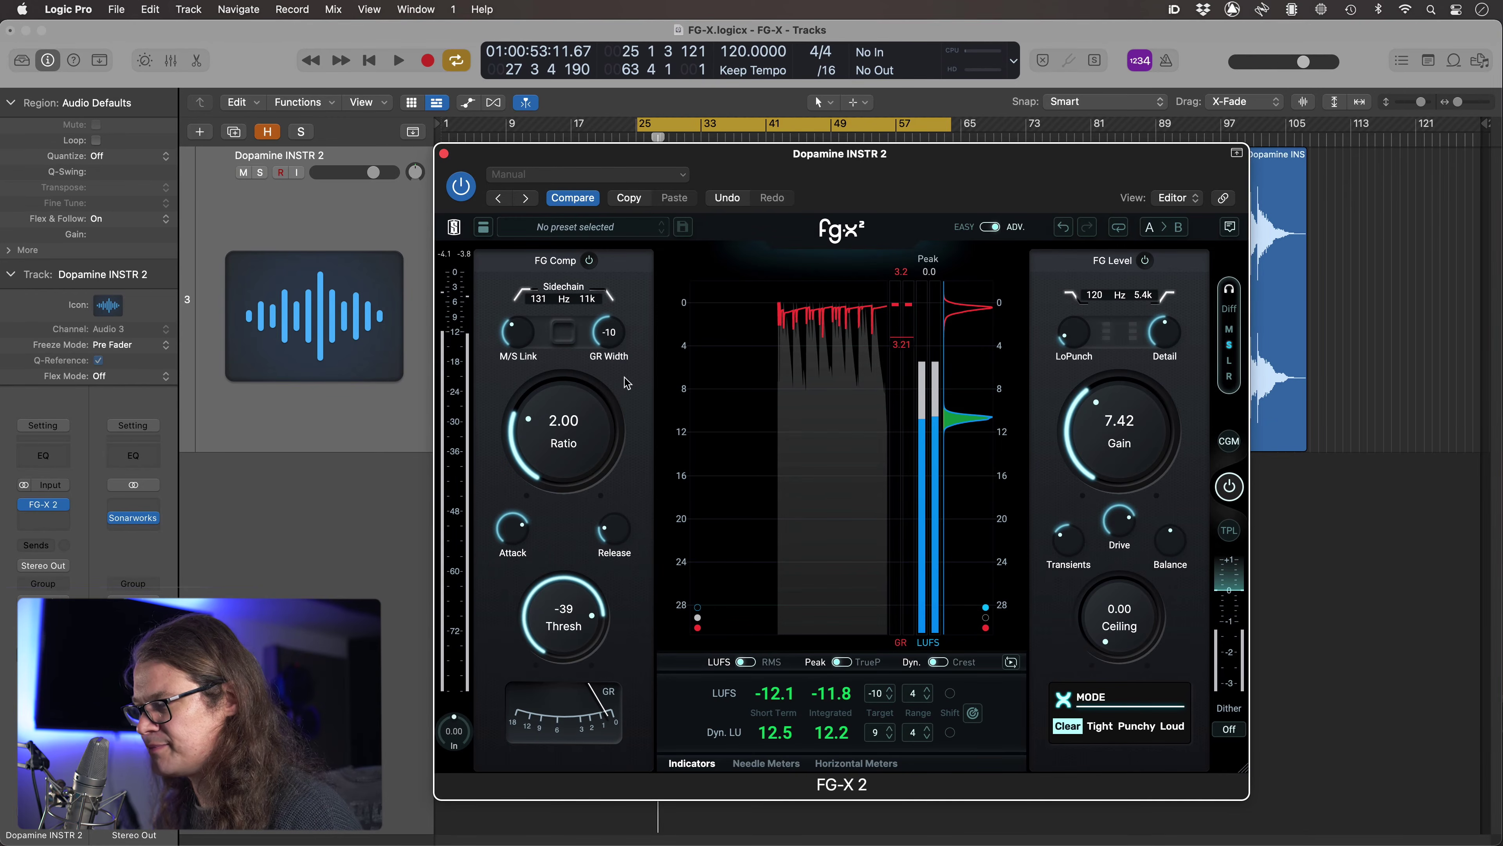
key(space)
drag(615, 335, 630, 208)
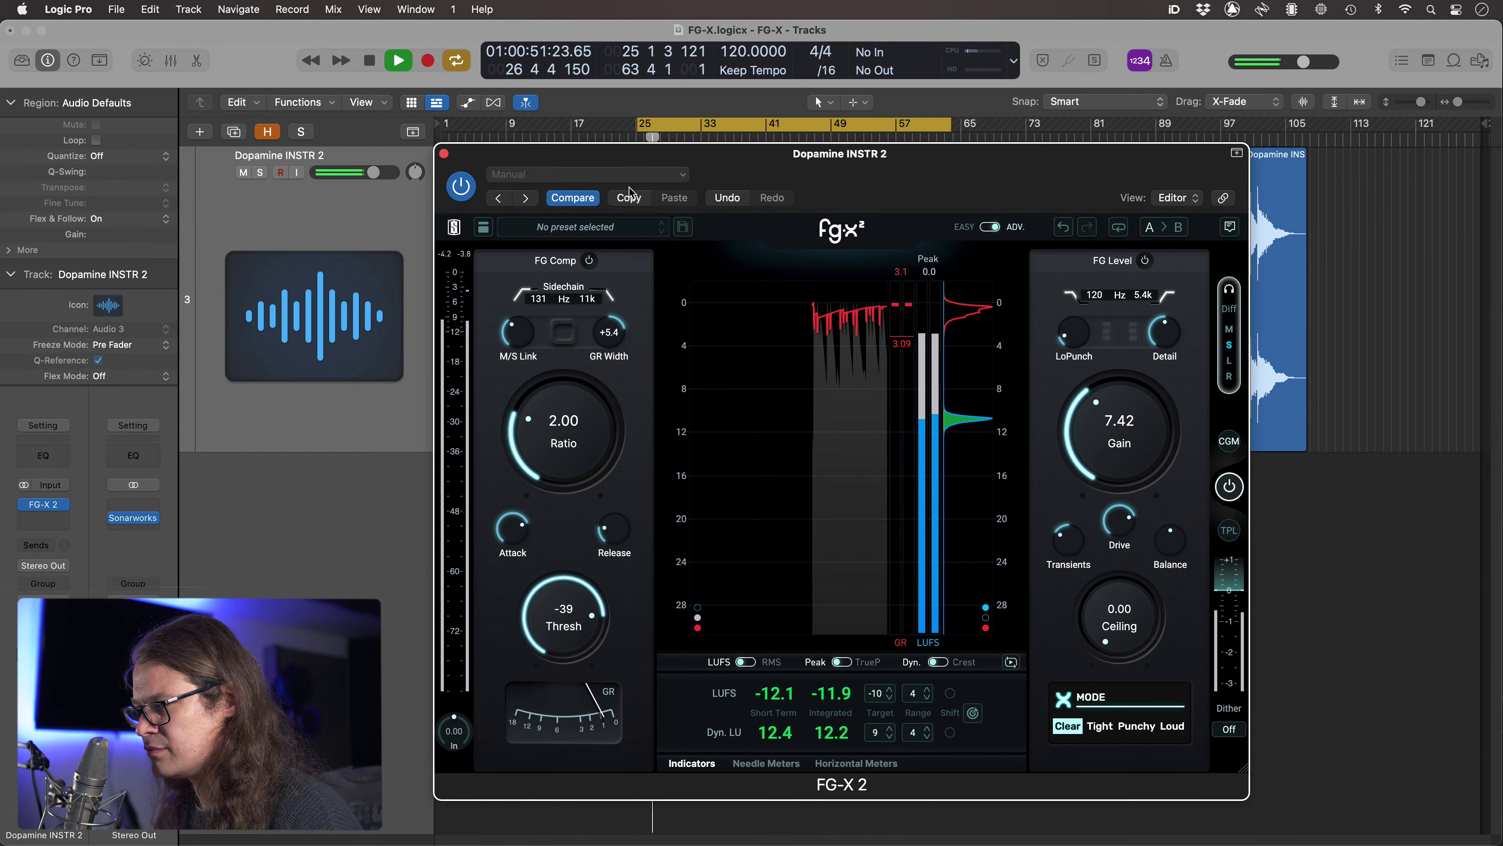
key(space)
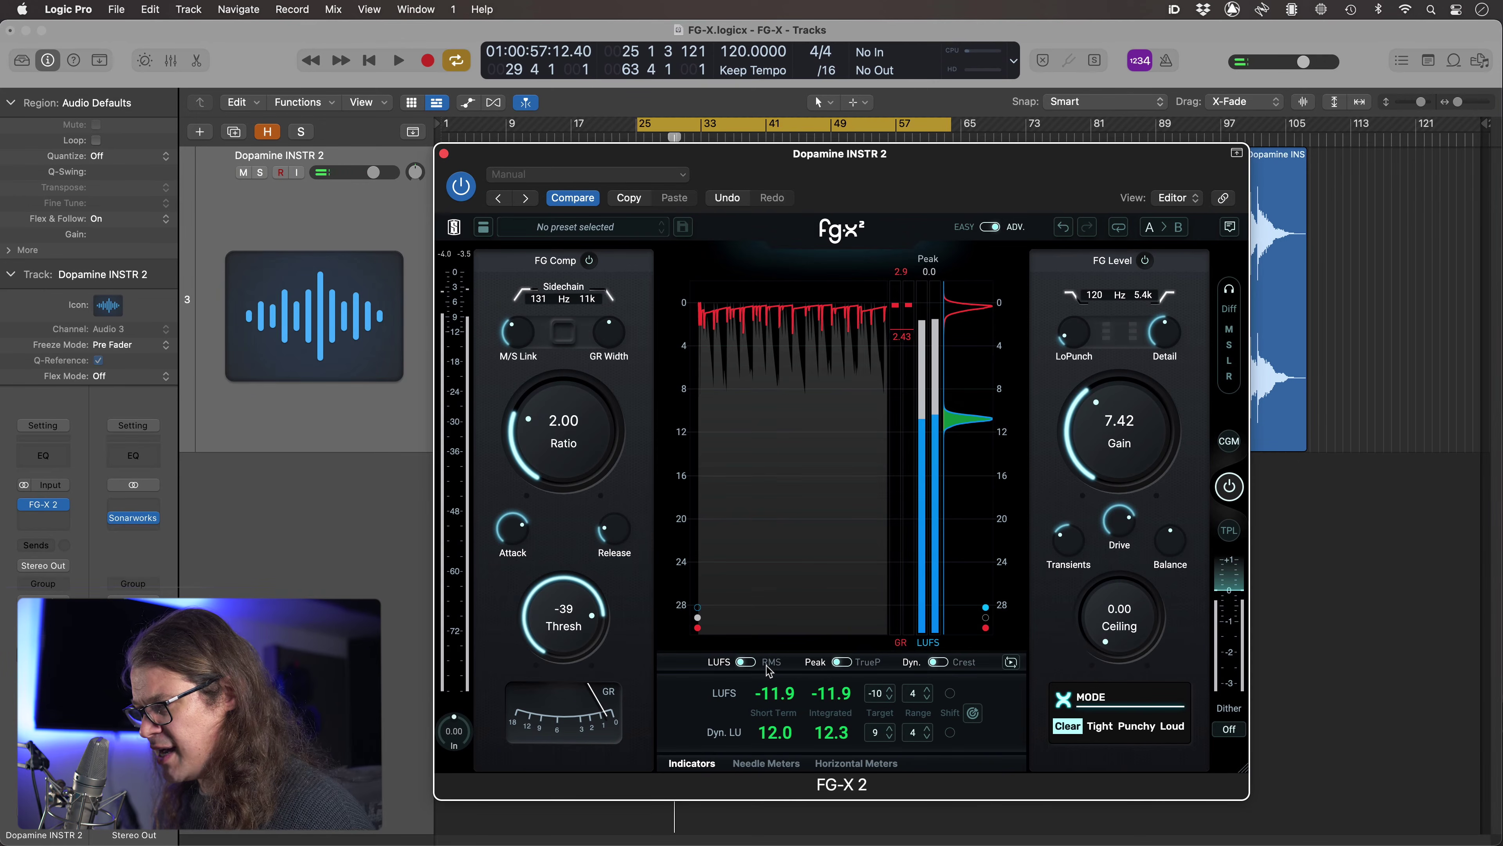
Try the meter's LUFS/RMS, Peak/TrueP and Dyn./Crest switches, keeping LUFS, Peak and Dyn.
click(745, 662)
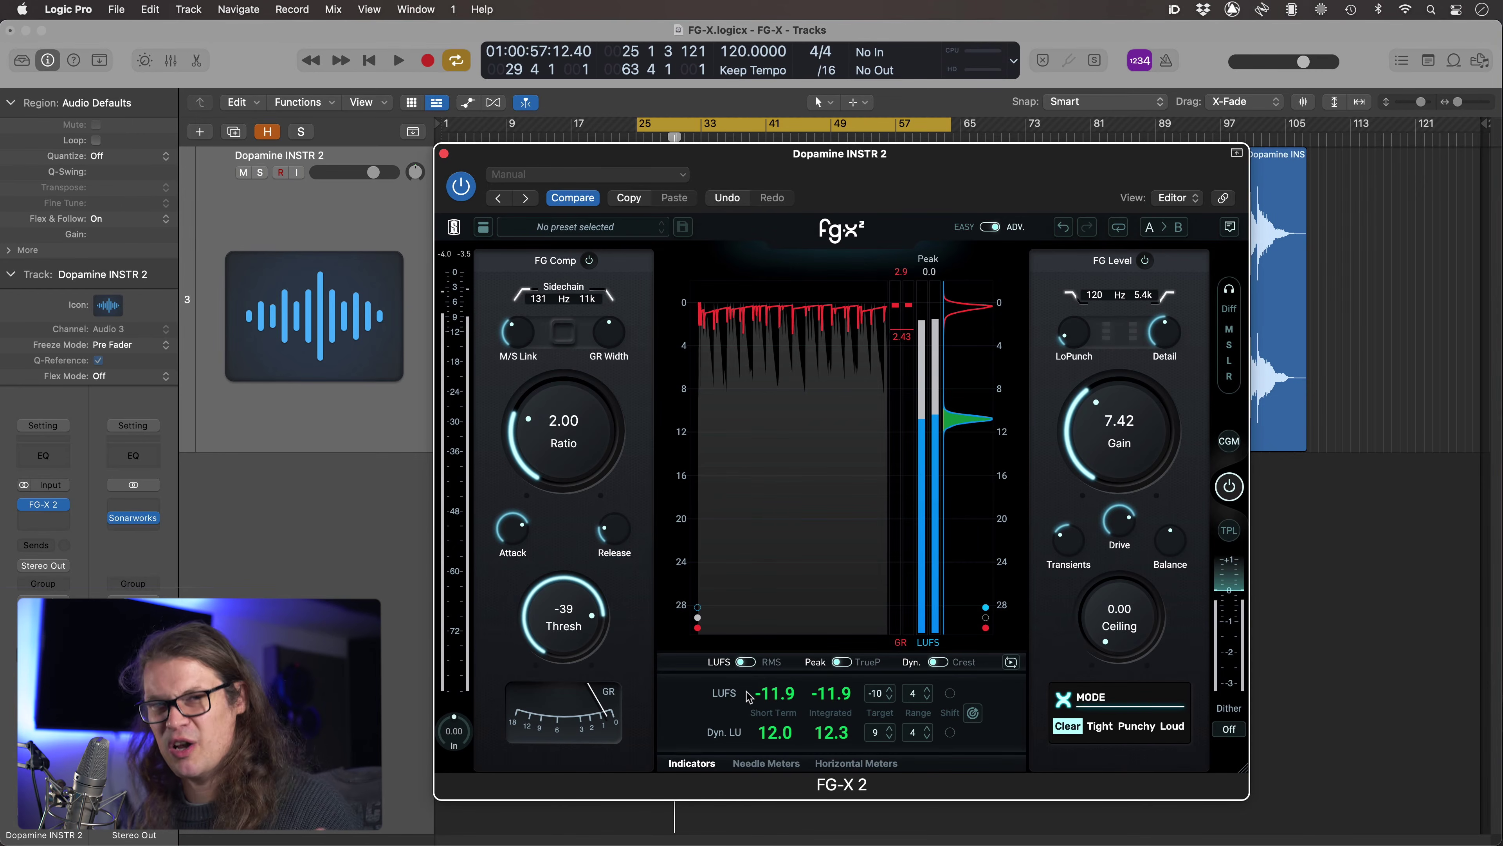
click(847, 663)
click(842, 662)
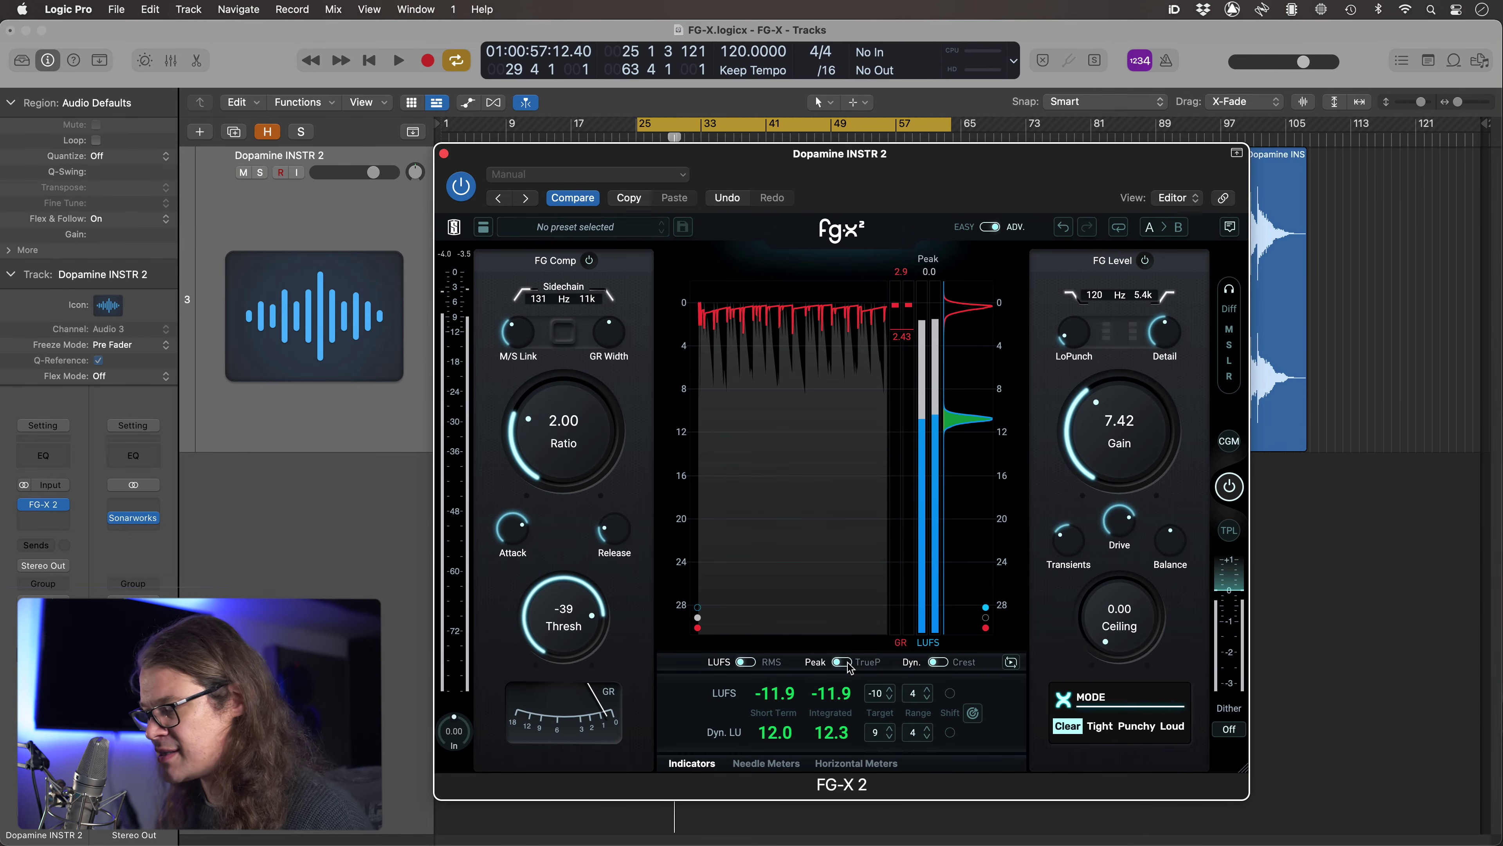
click(941, 663)
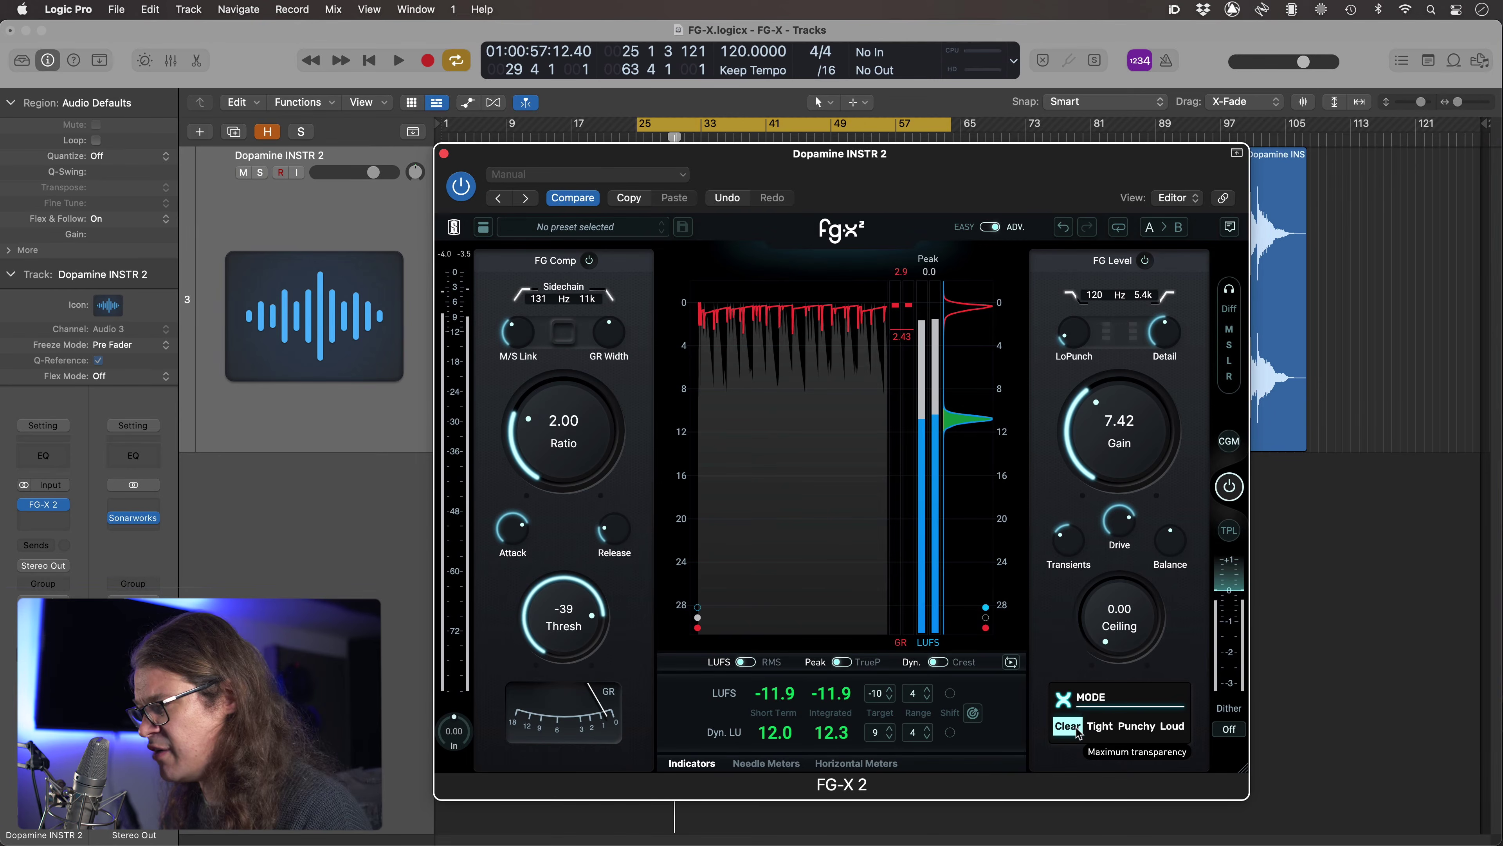
Play the loop and audition the limiter's Tight, Punchy and Loud modes after Clear, then stop playback.
key(space)
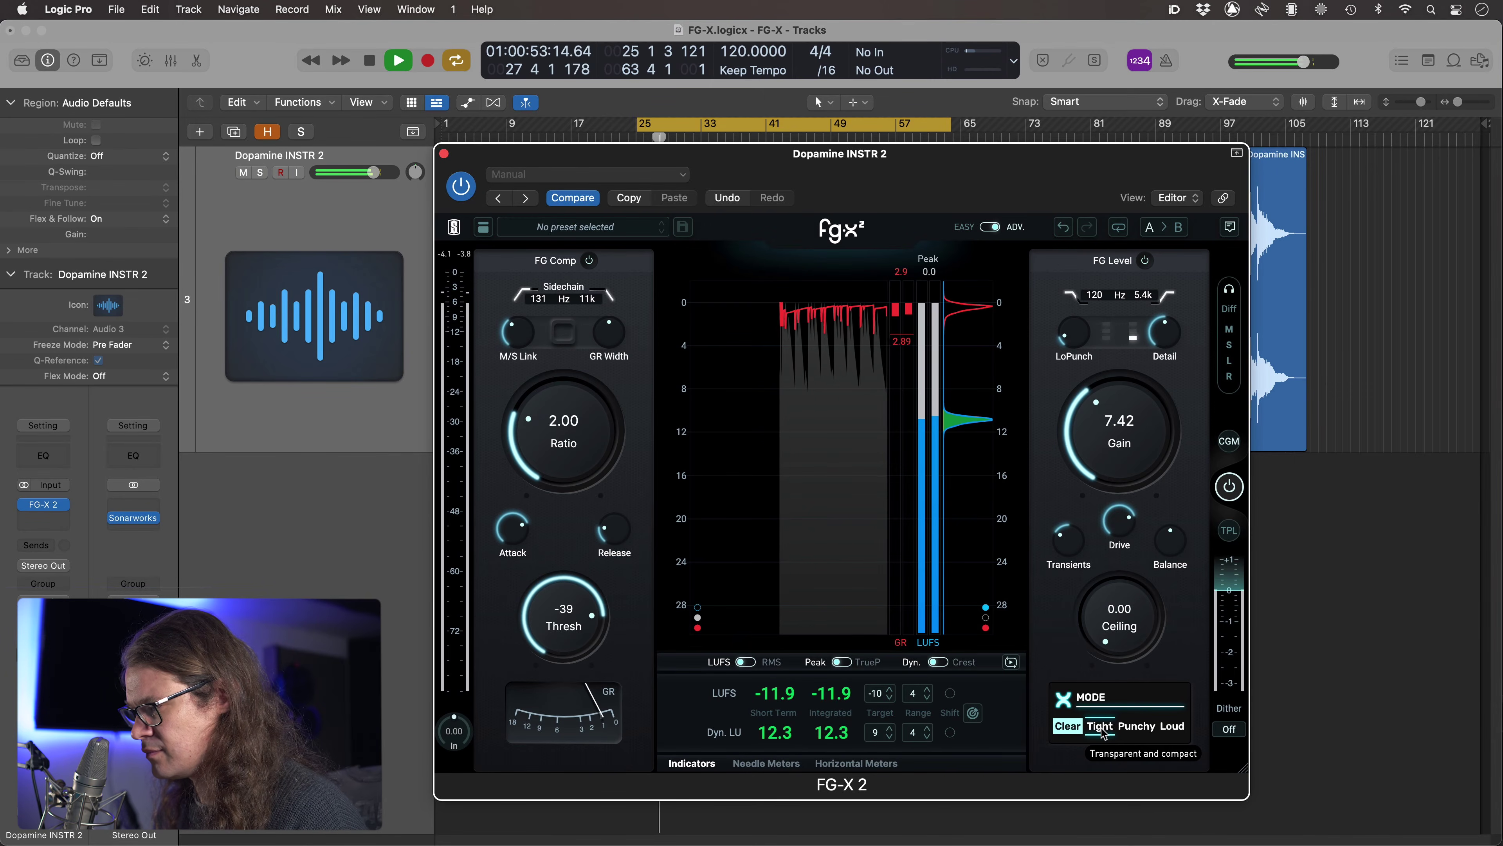
click(1099, 726)
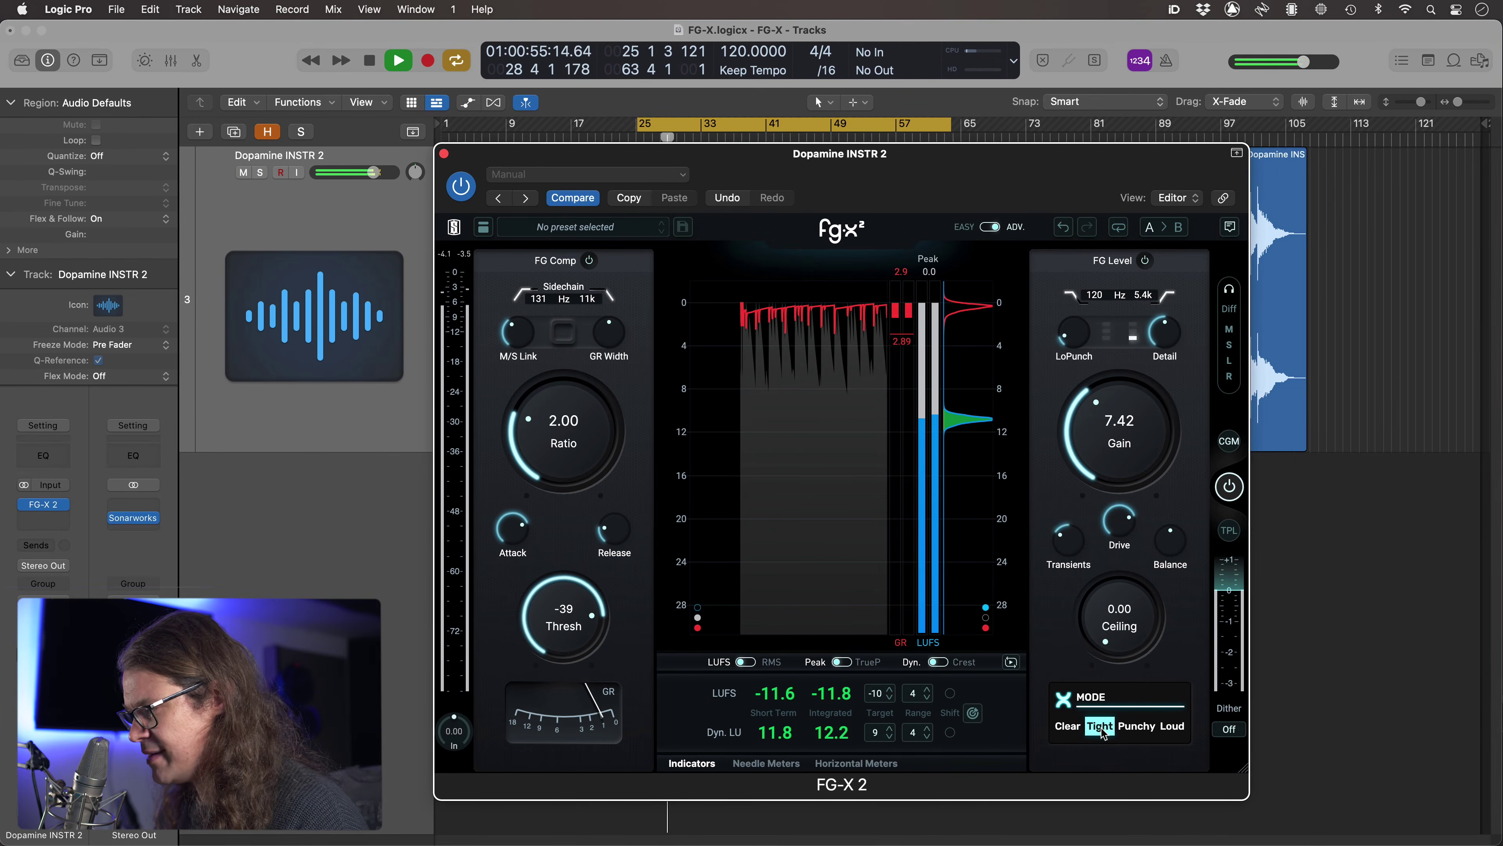
click(1135, 725)
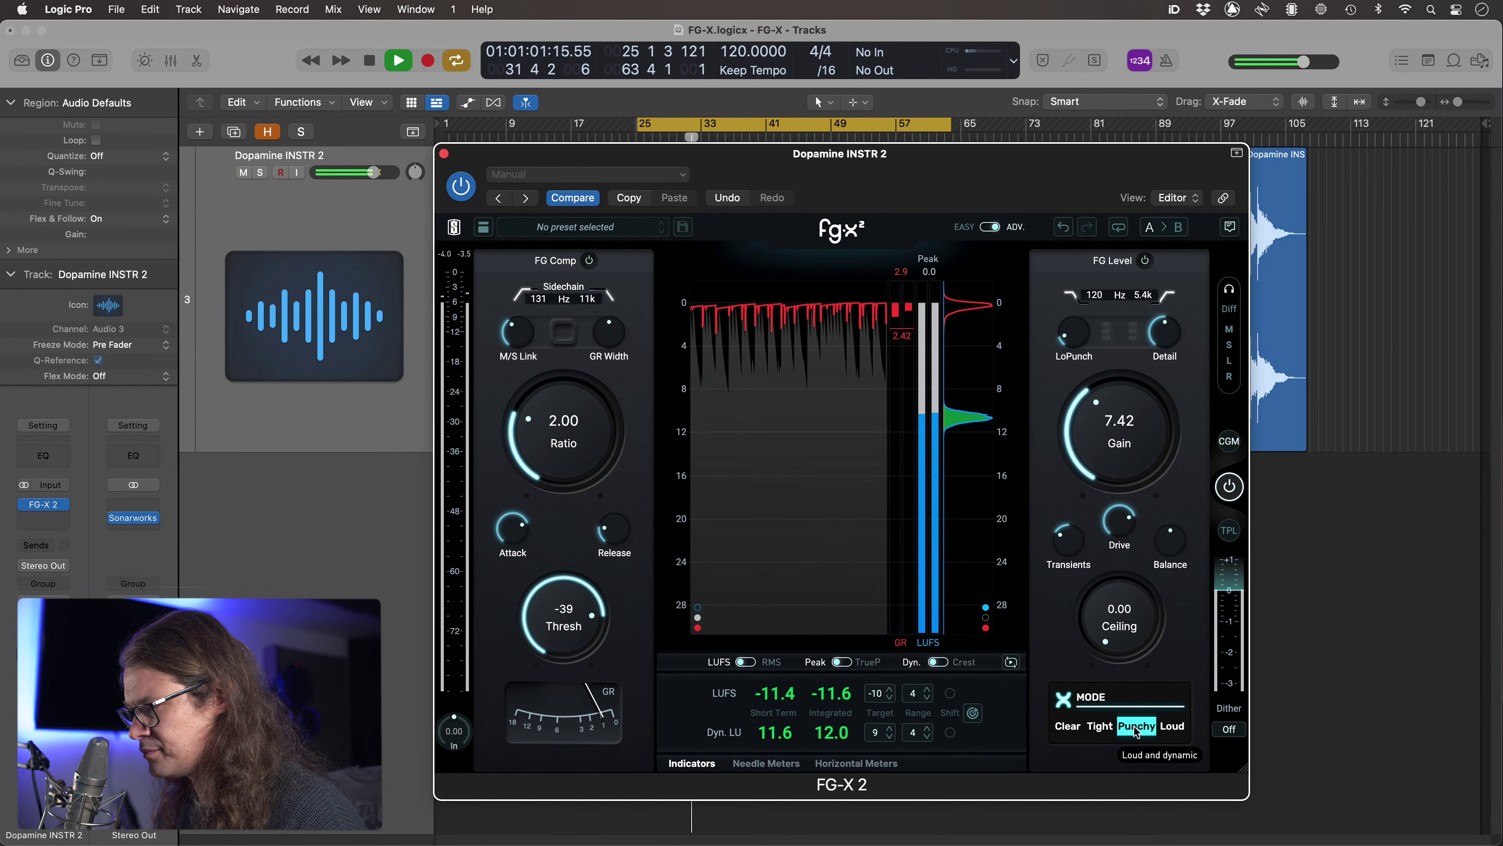
click(1172, 729)
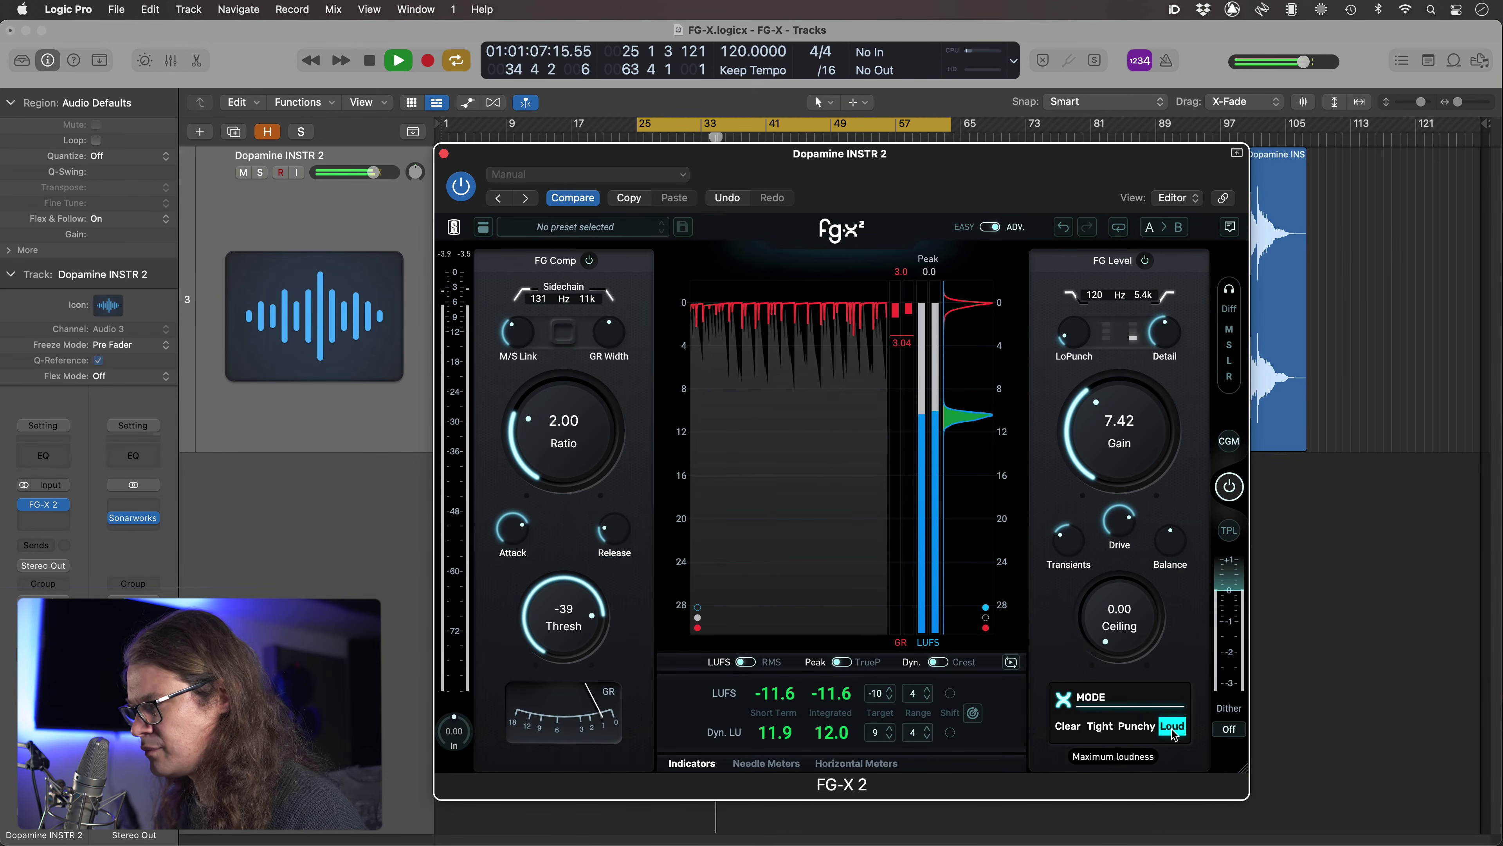
key(space)
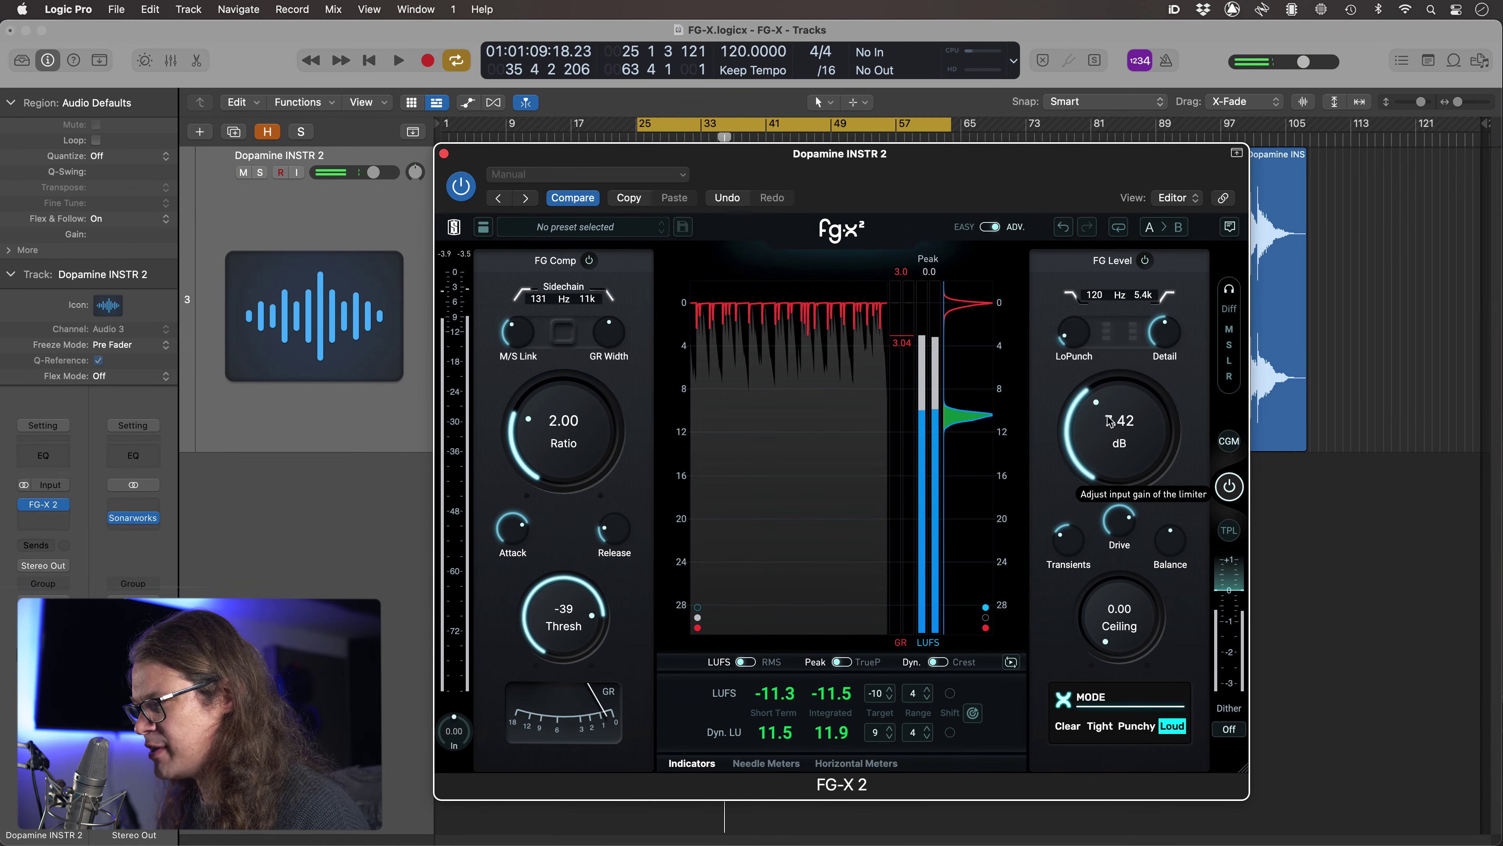
Raise the limiter's Gain to 13.6 dB and compare the Clear and Tight modes over the loop.
drag(1114, 430, 1113, 384)
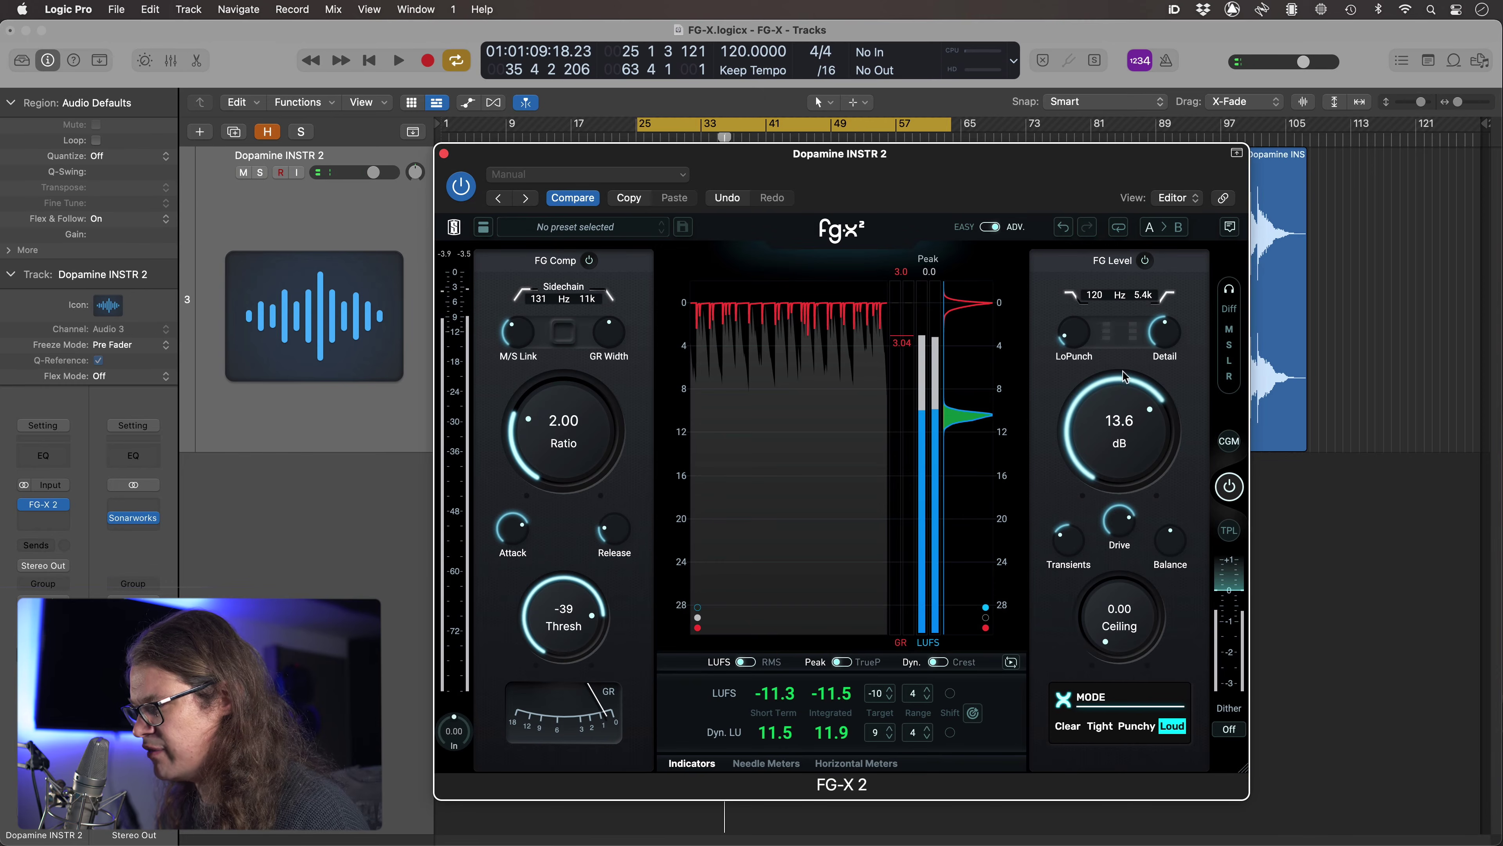
click(1067, 726)
key(space)
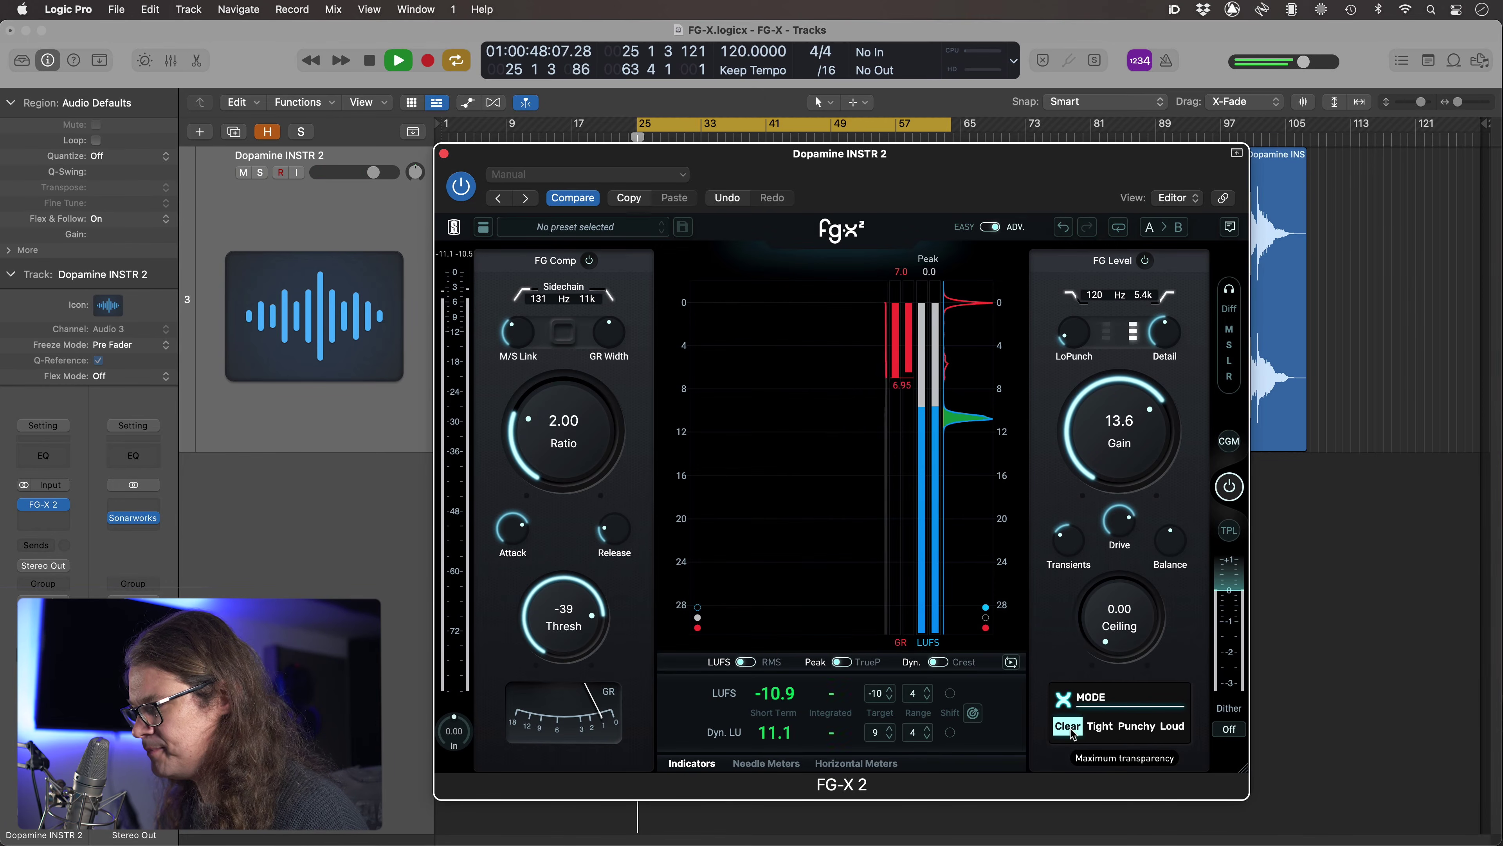
click(1101, 727)
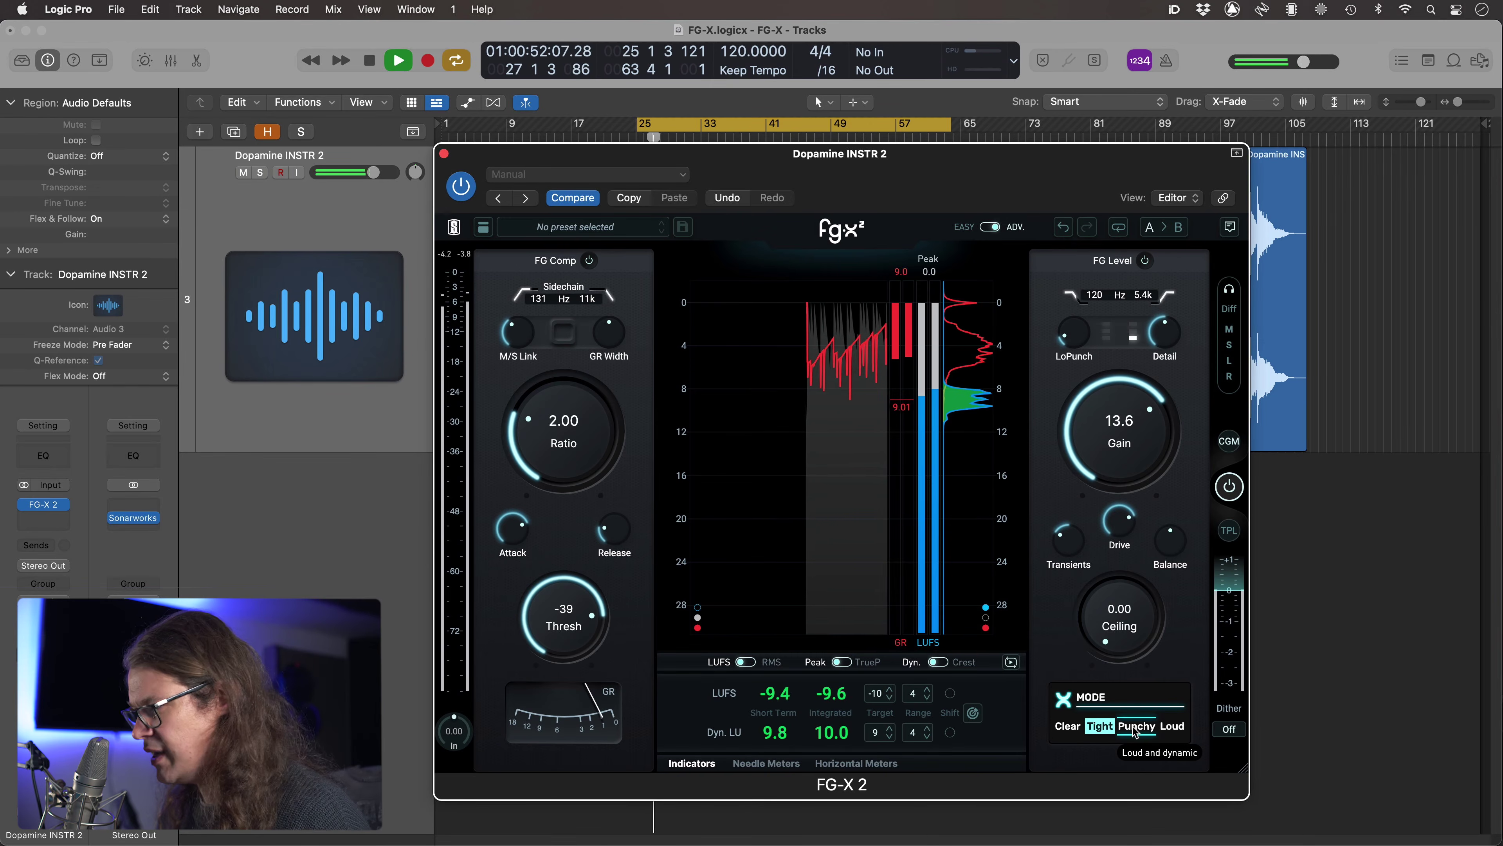
click(1073, 726)
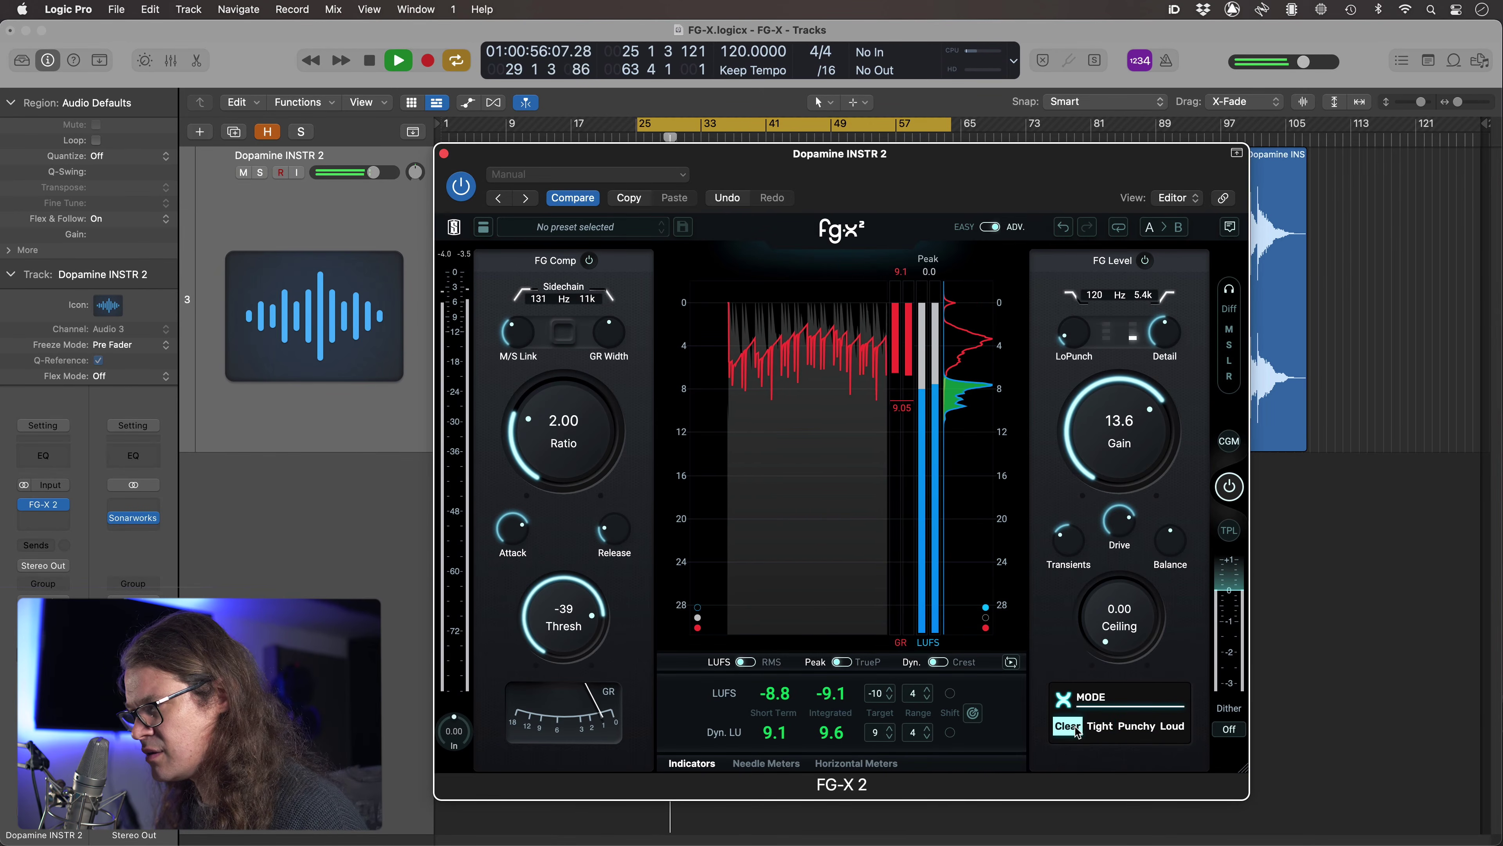
click(1100, 727)
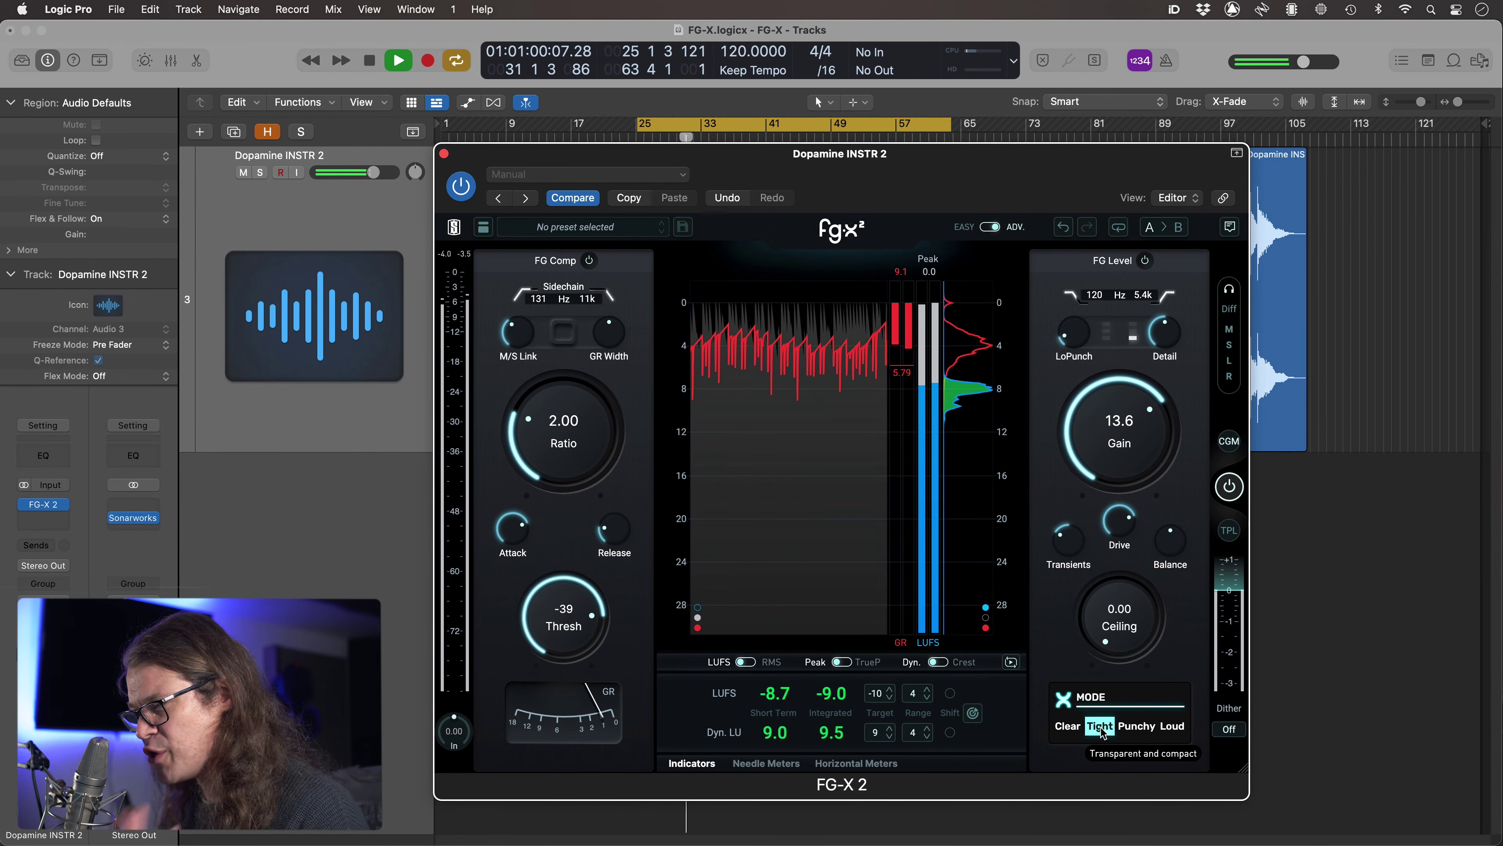
Audition the Punchy and Loud modes, compare Loud with Clear, and leave the limiter on Loud.
click(1134, 731)
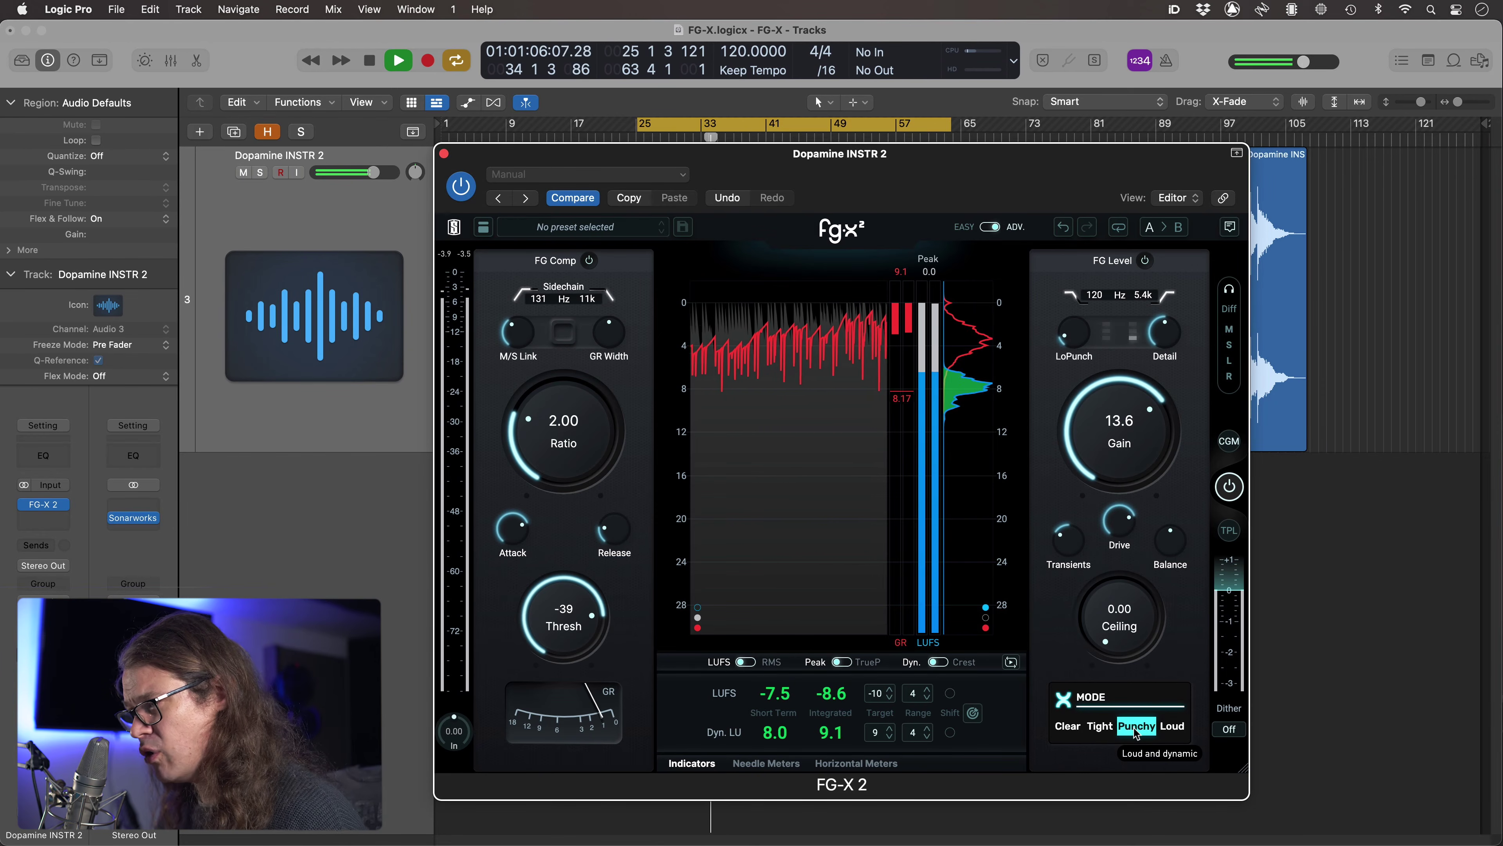
click(1168, 726)
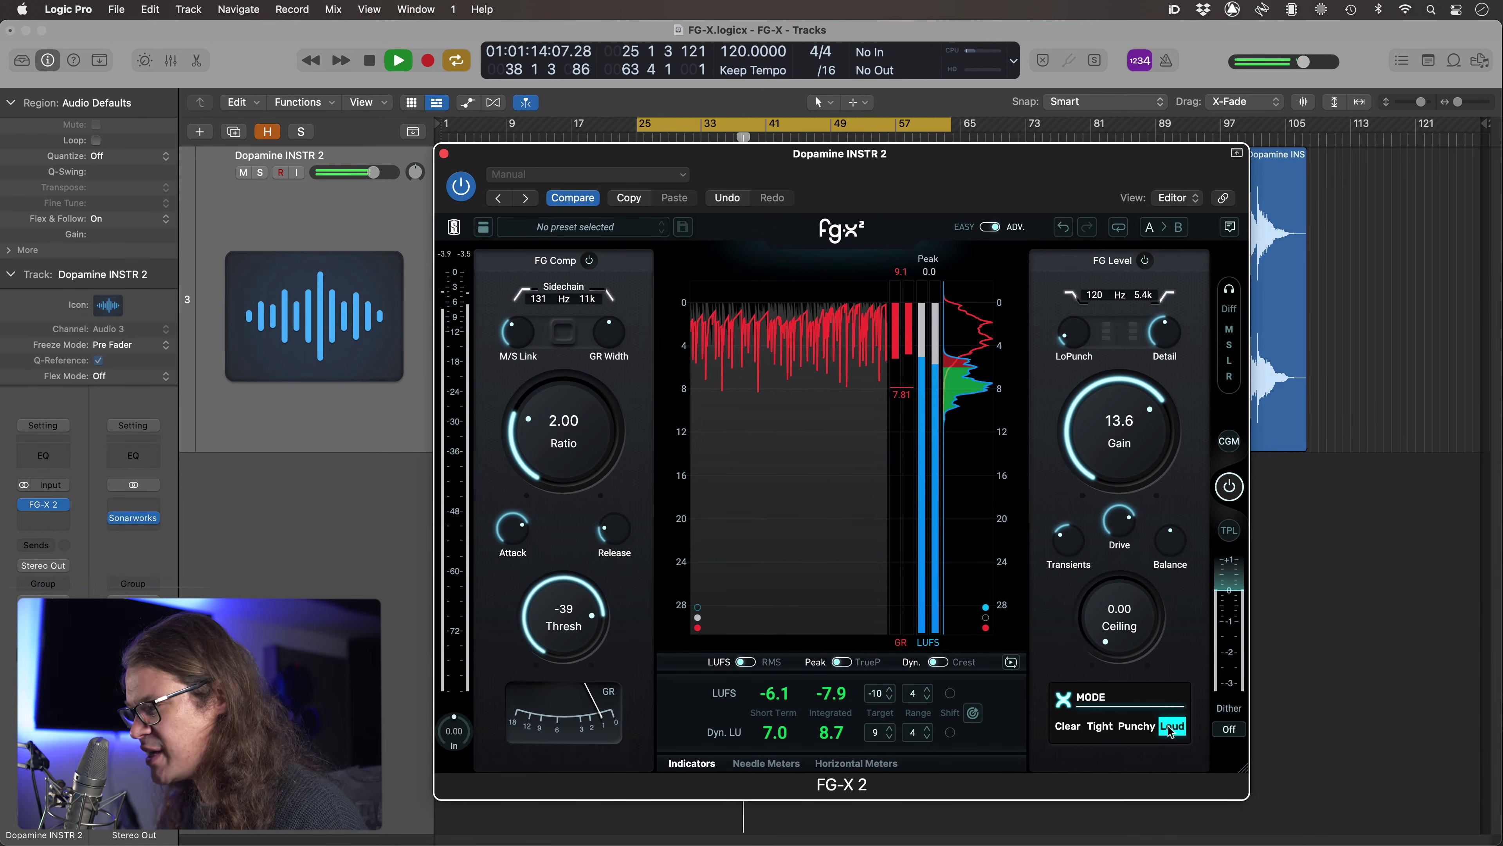
click(1069, 727)
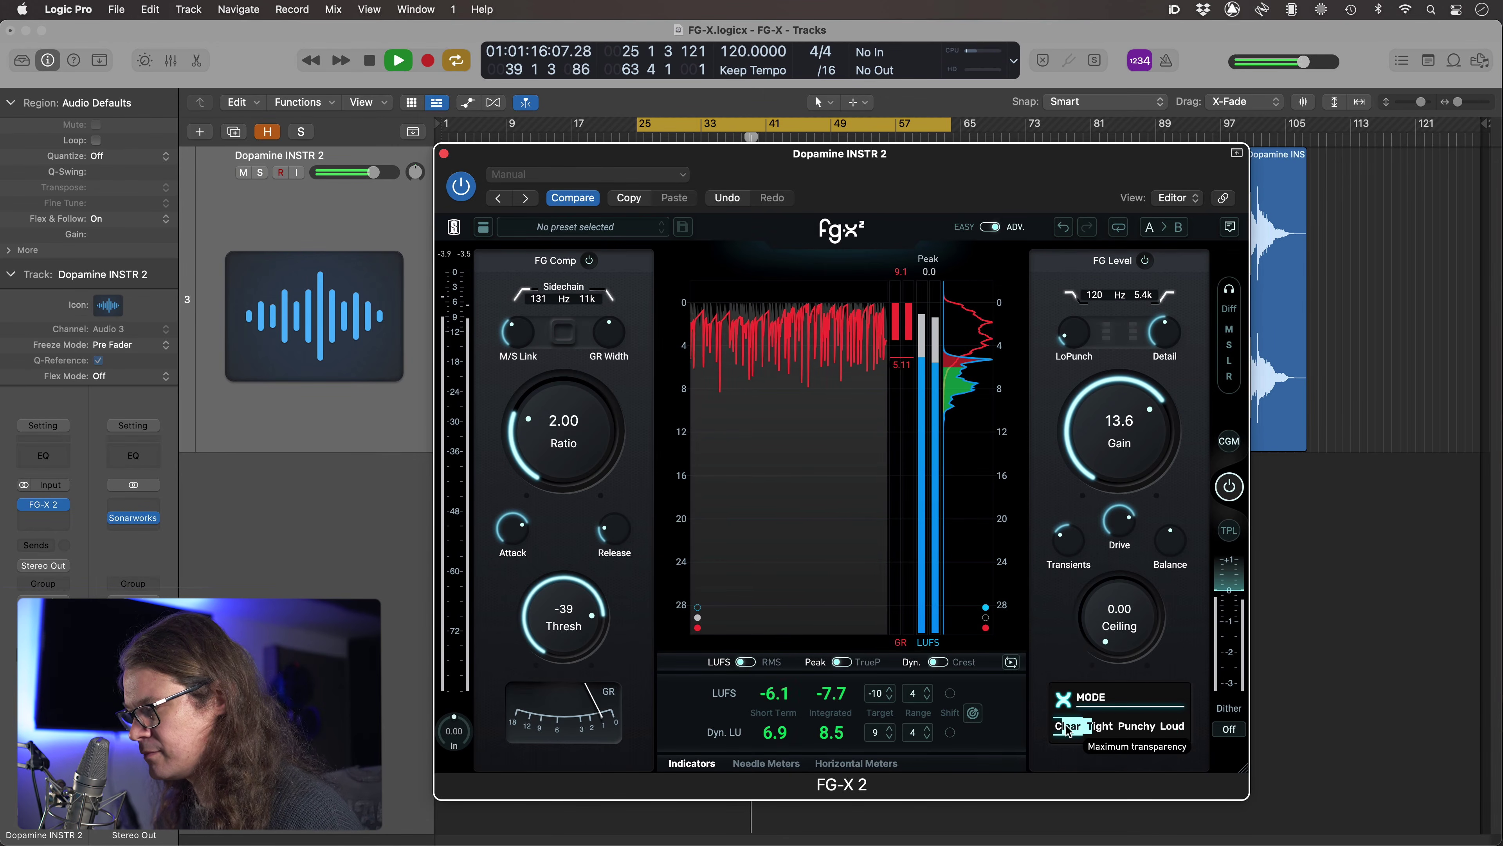
click(1172, 729)
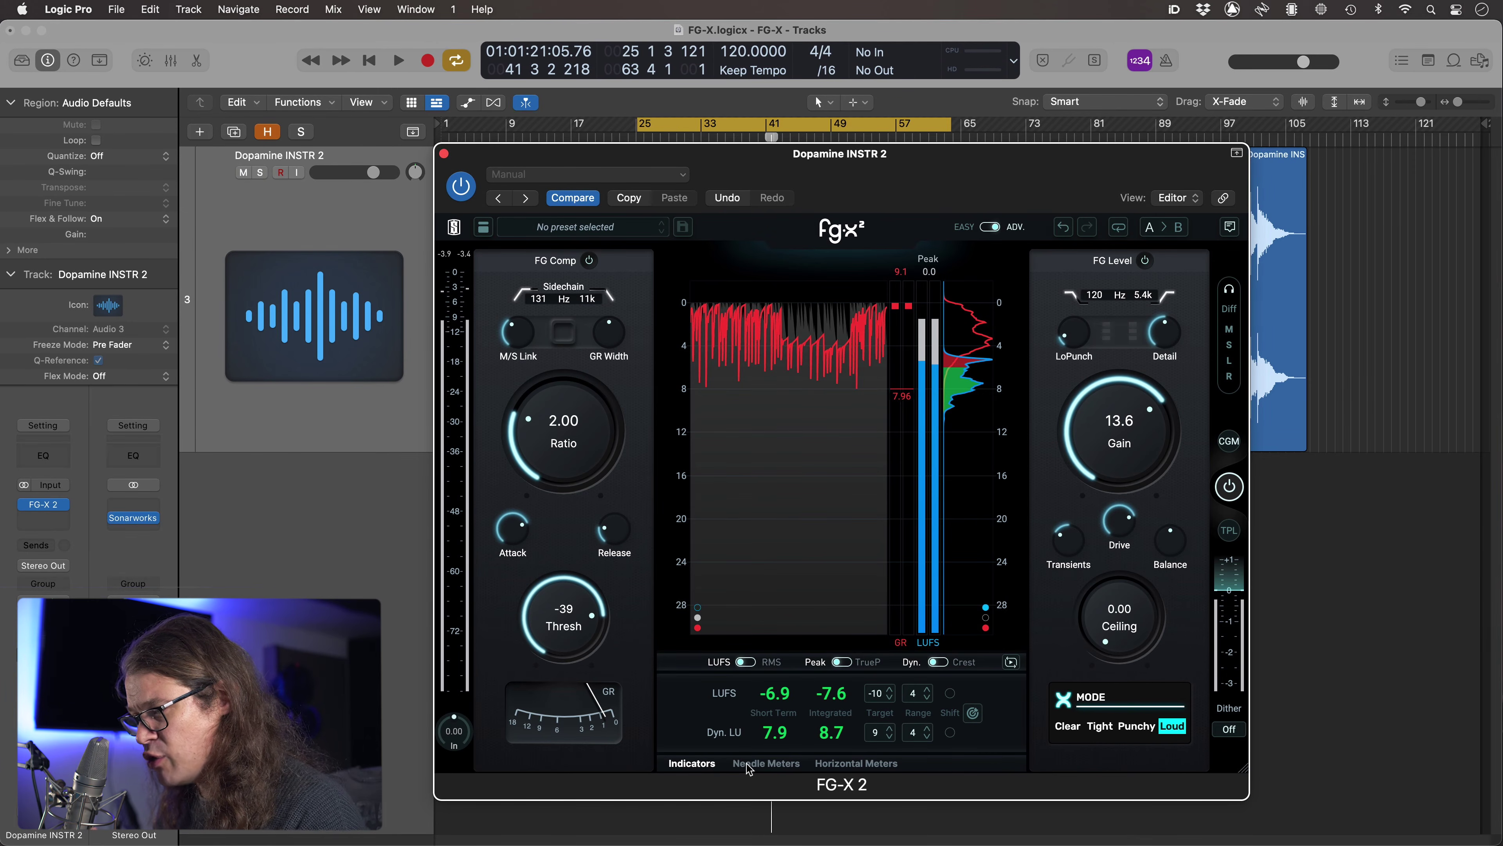
Toggle the indicators, show the needle meters, and try their M/S view before returning to L/R.
click(691, 763)
click(691, 763)
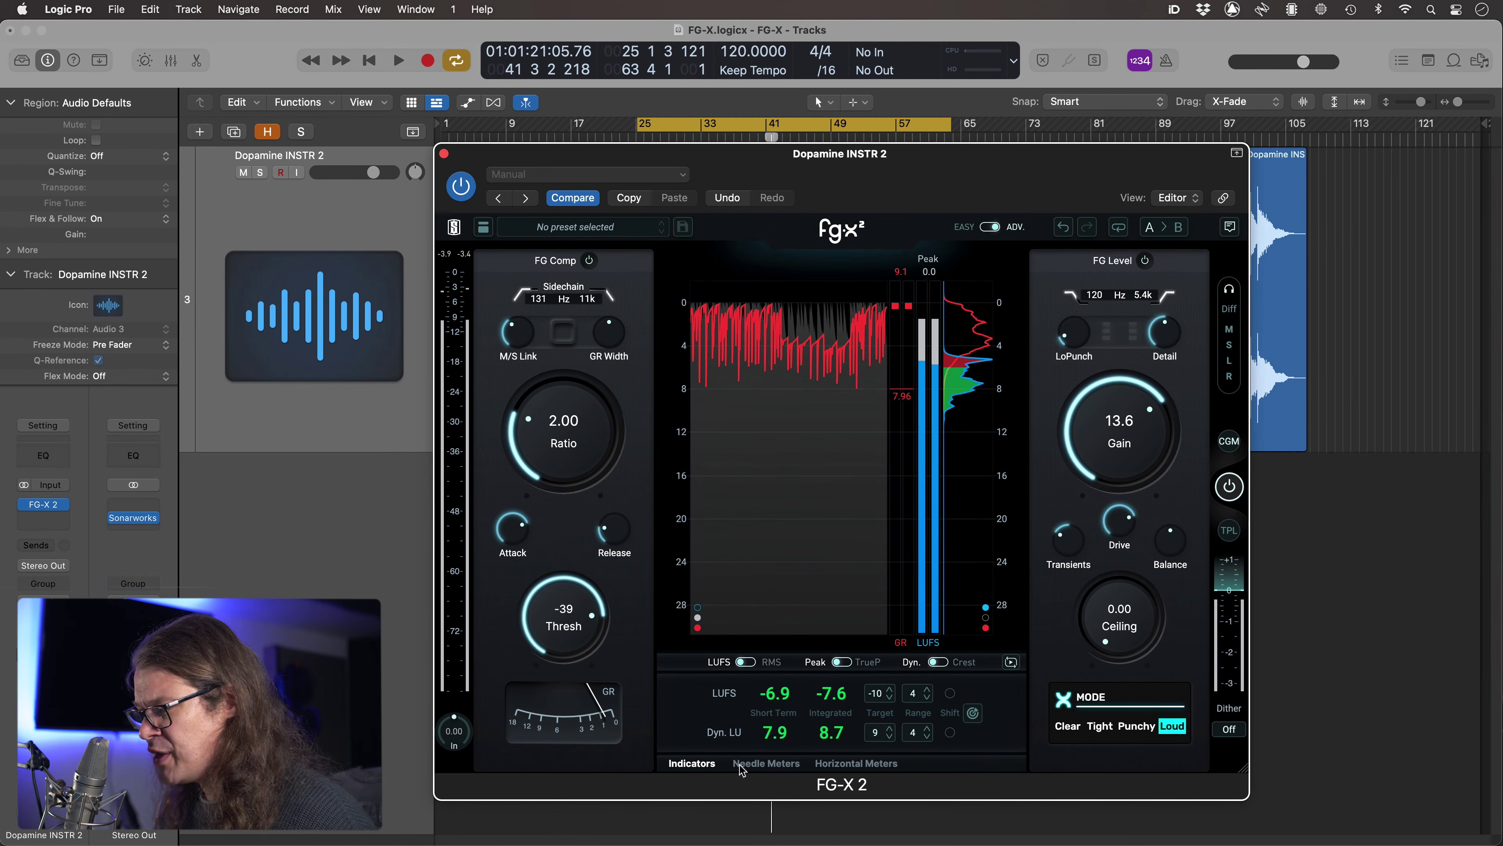
click(755, 765)
mouse_move(775, 648)
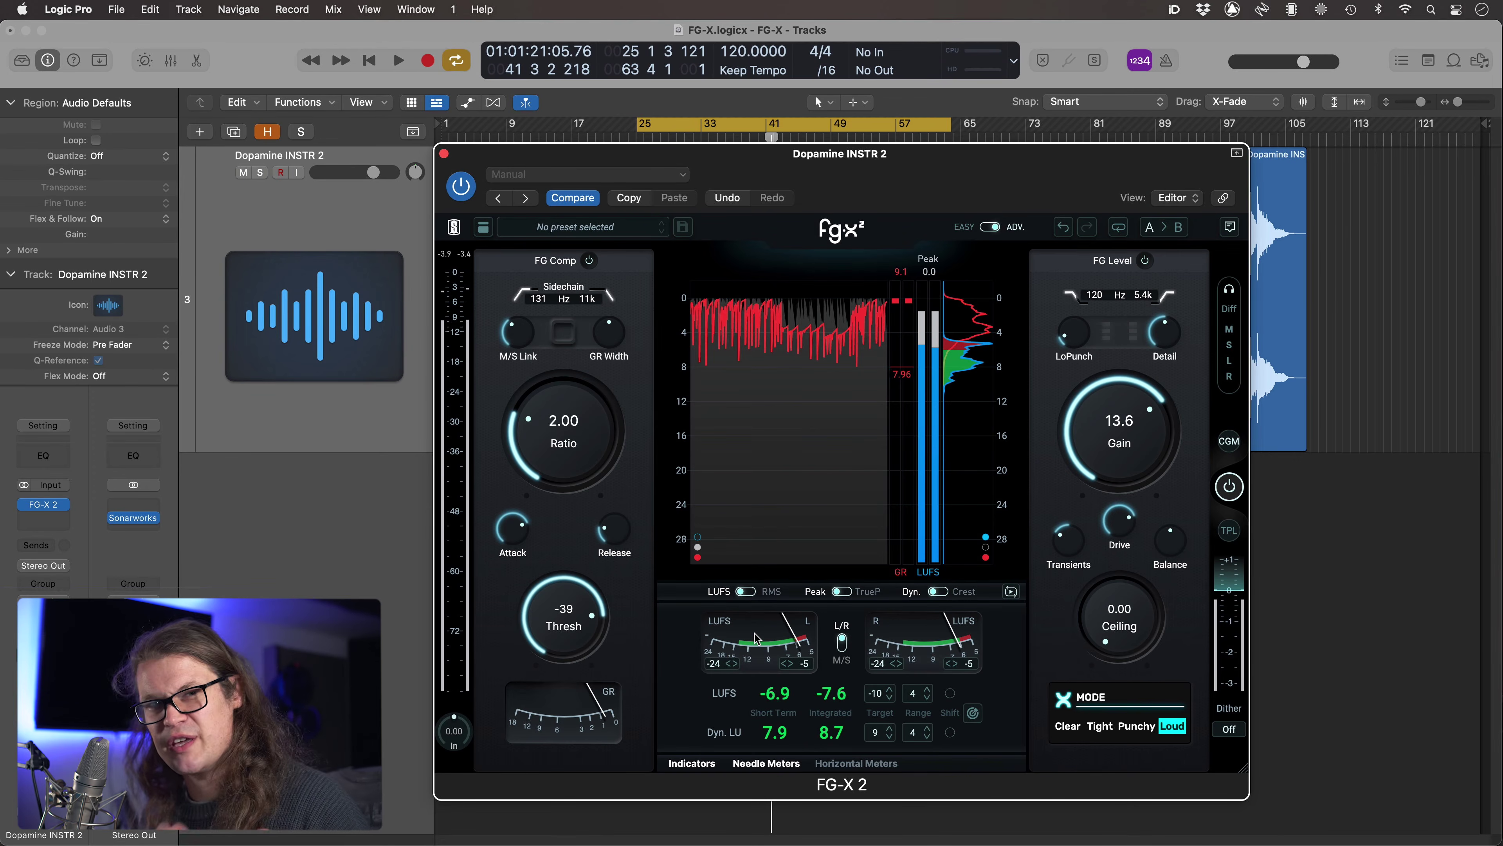
click(841, 641)
click(842, 641)
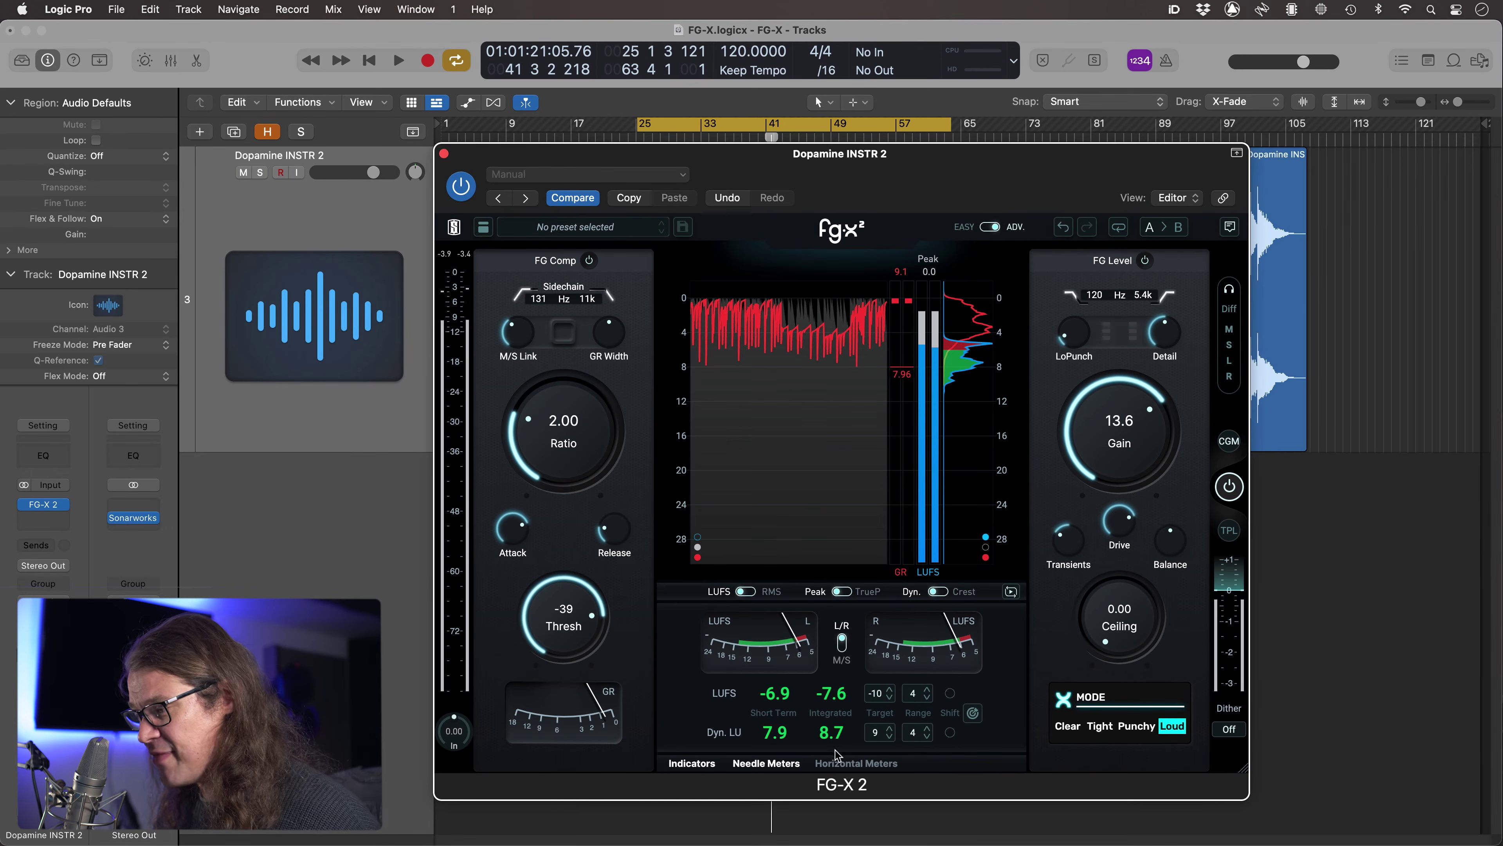
Show the horizontal meters, then hide both the needle and horizontal meters.
click(846, 764)
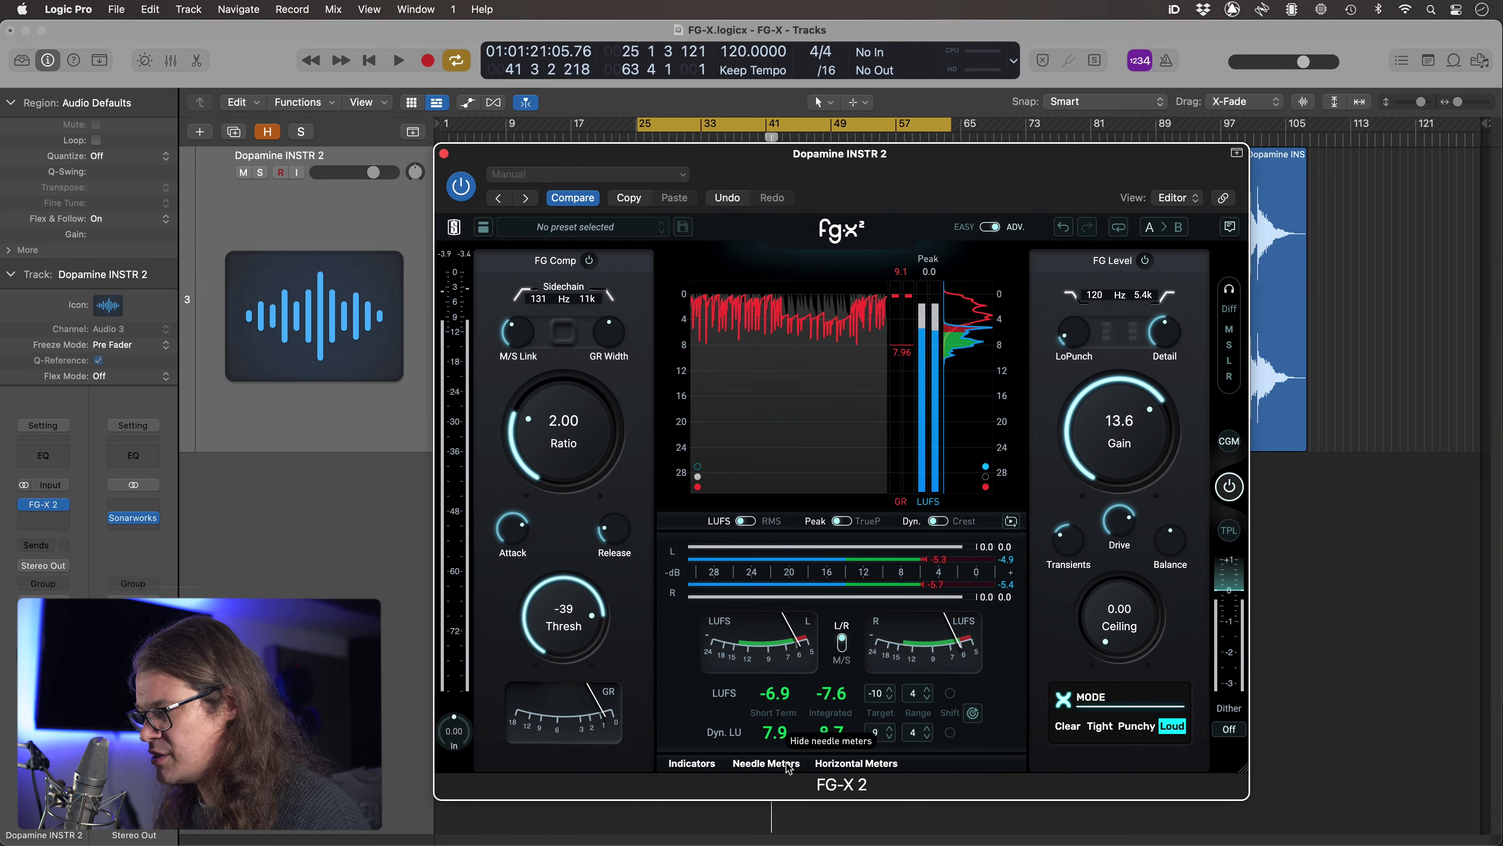
click(788, 764)
click(852, 764)
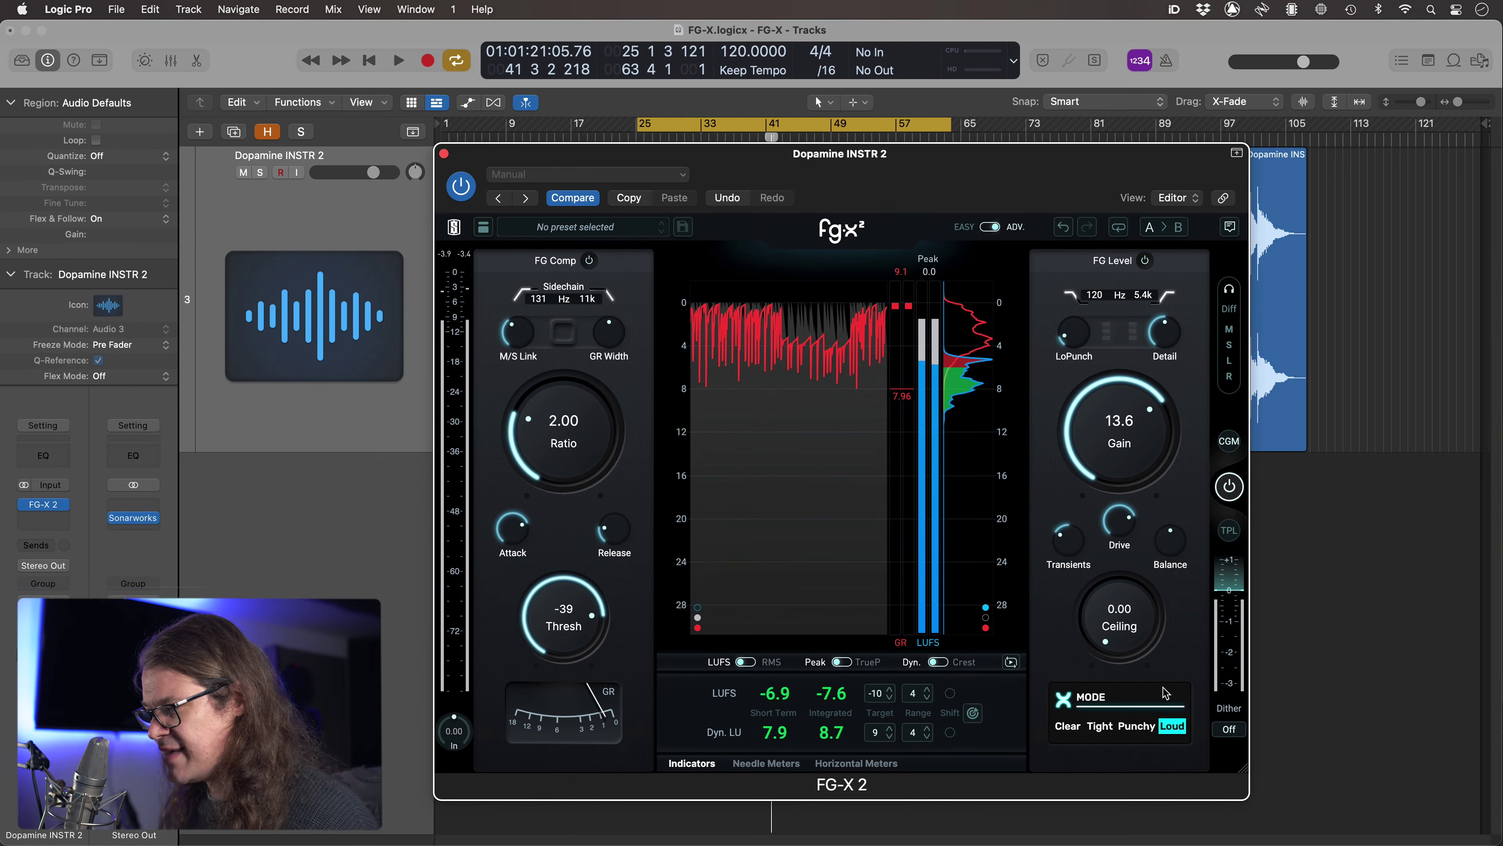
Set the dither to 16 bit and cycle through the noise shaping modes, ending on None.
click(1223, 730)
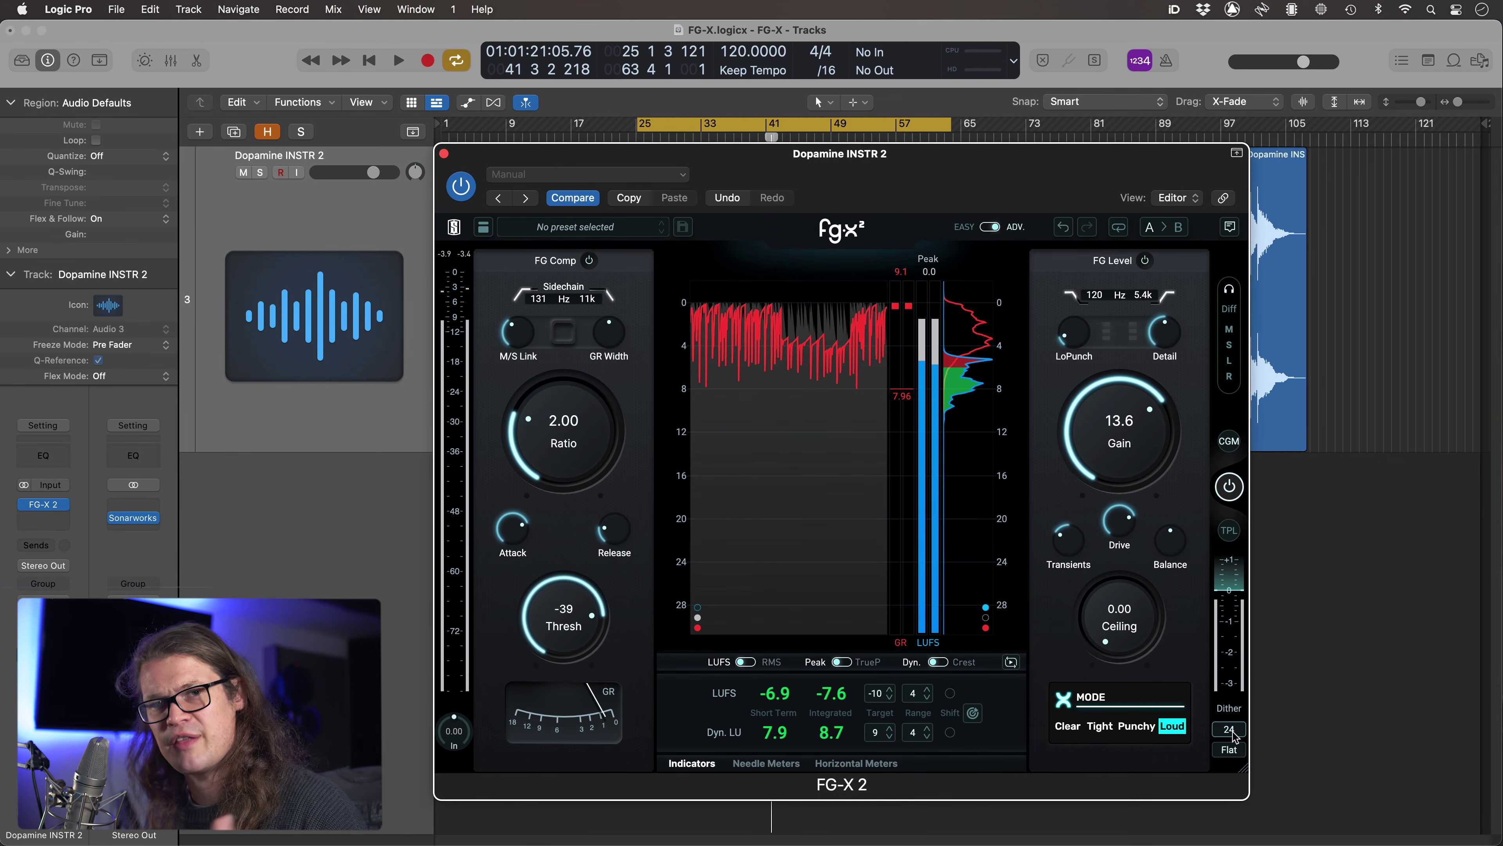
click(1232, 732)
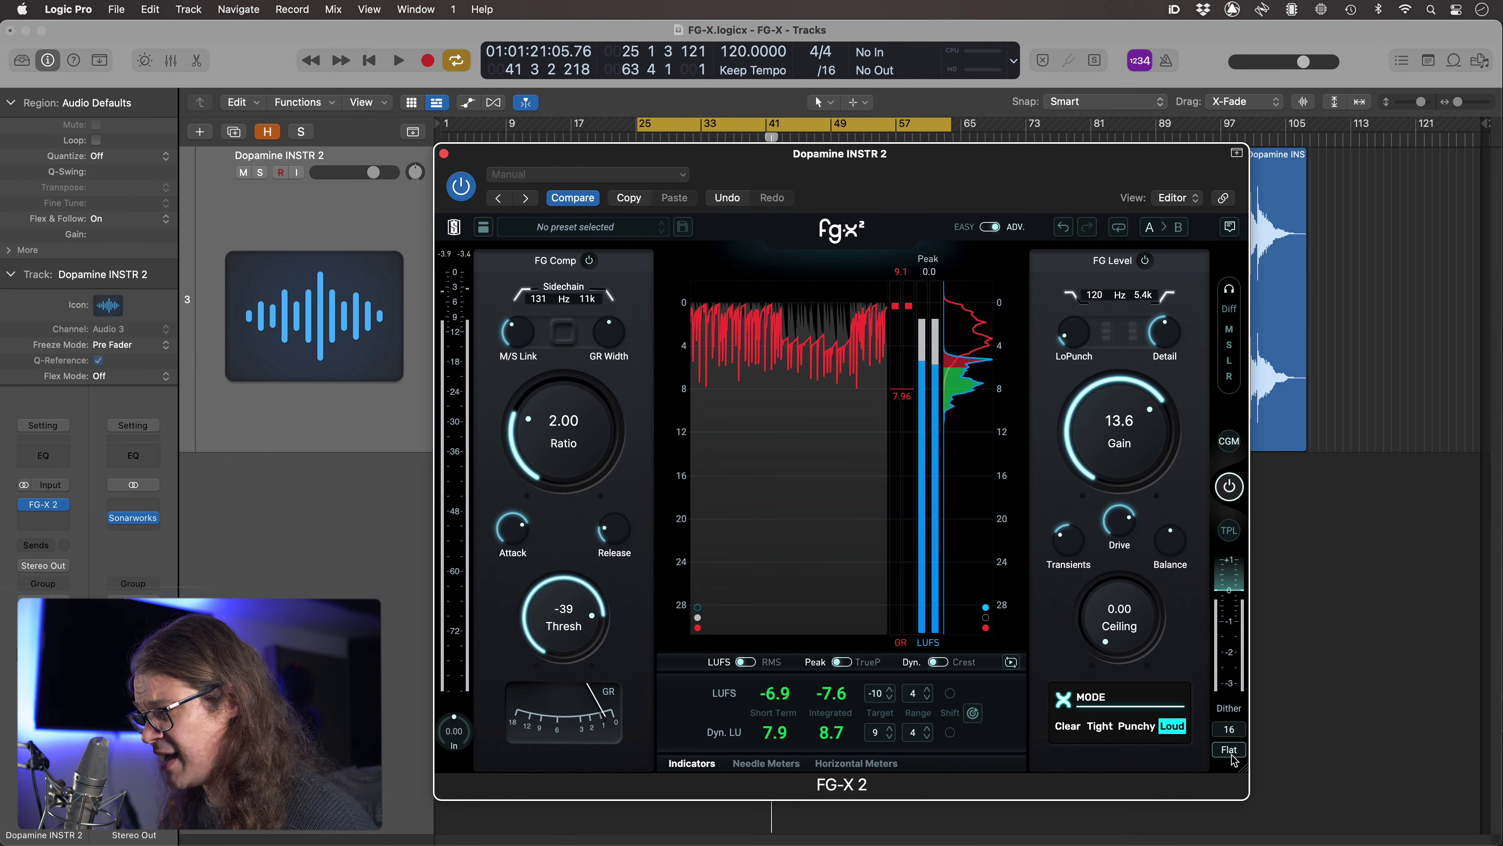
click(1230, 750)
click(1230, 751)
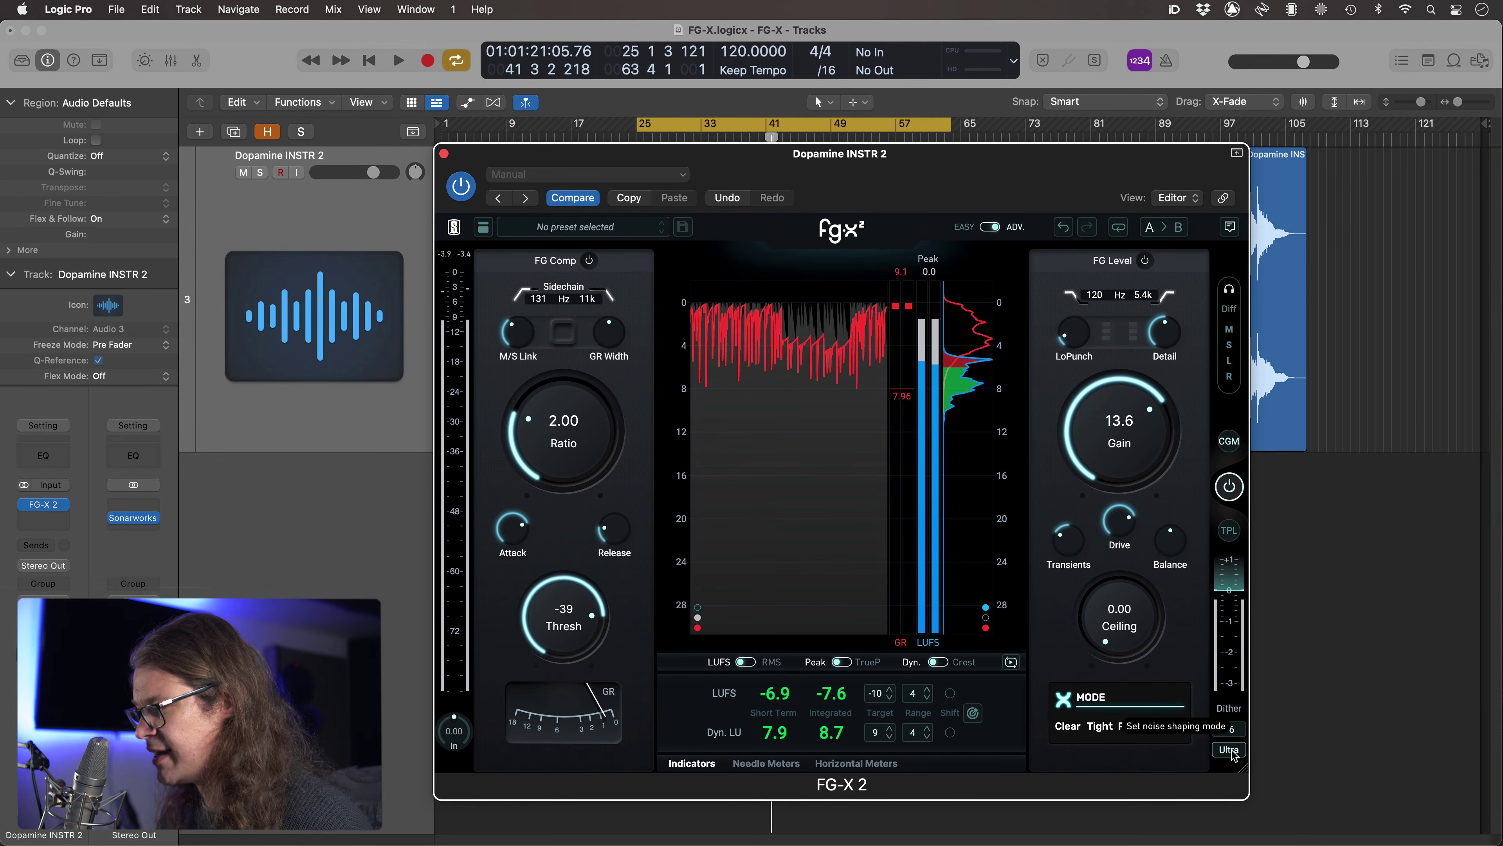
click(1232, 751)
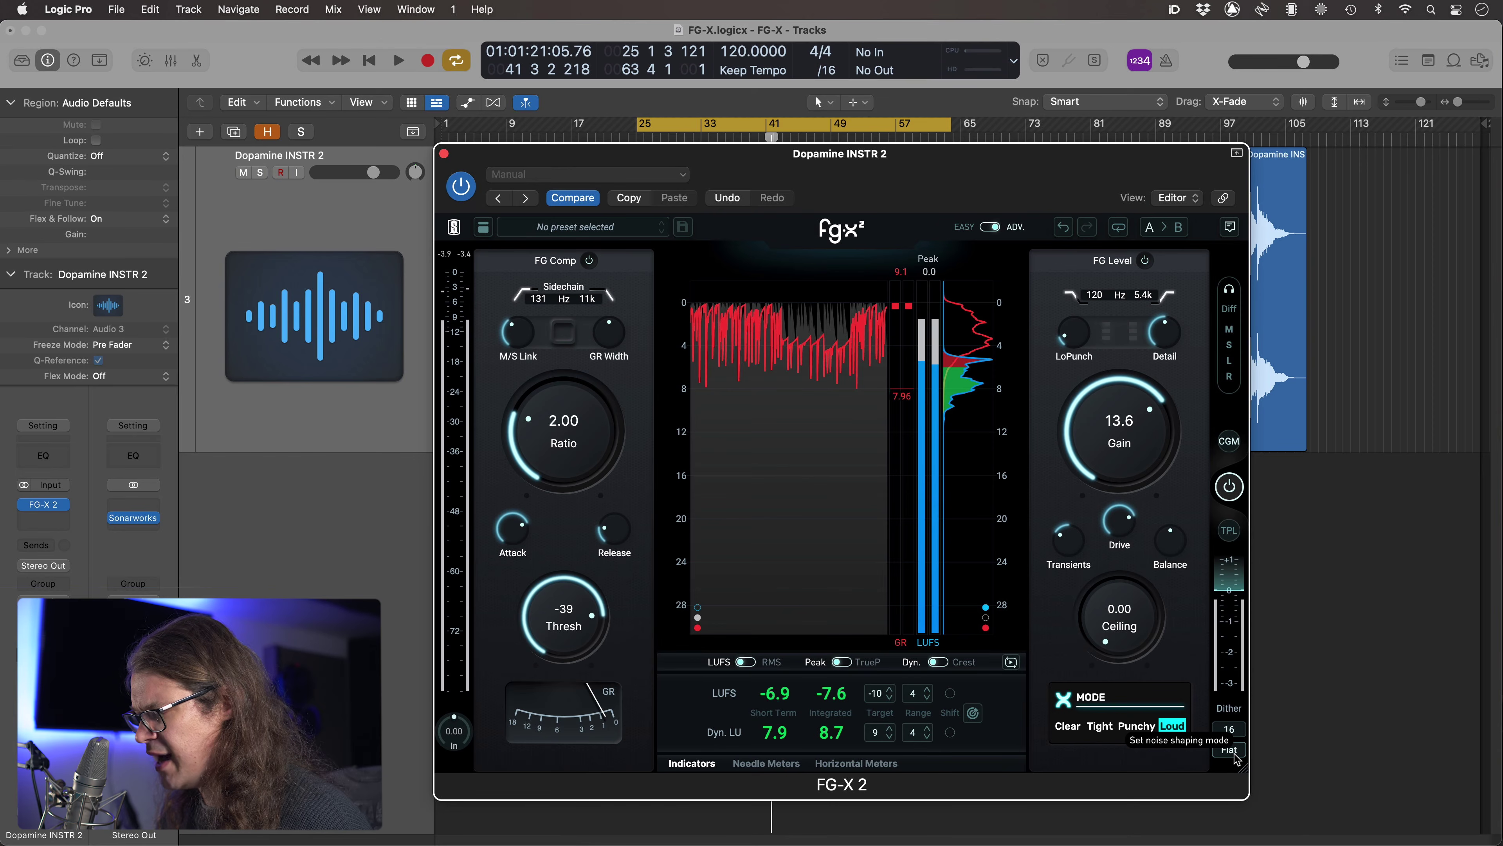
click(1231, 751)
click(1231, 751)
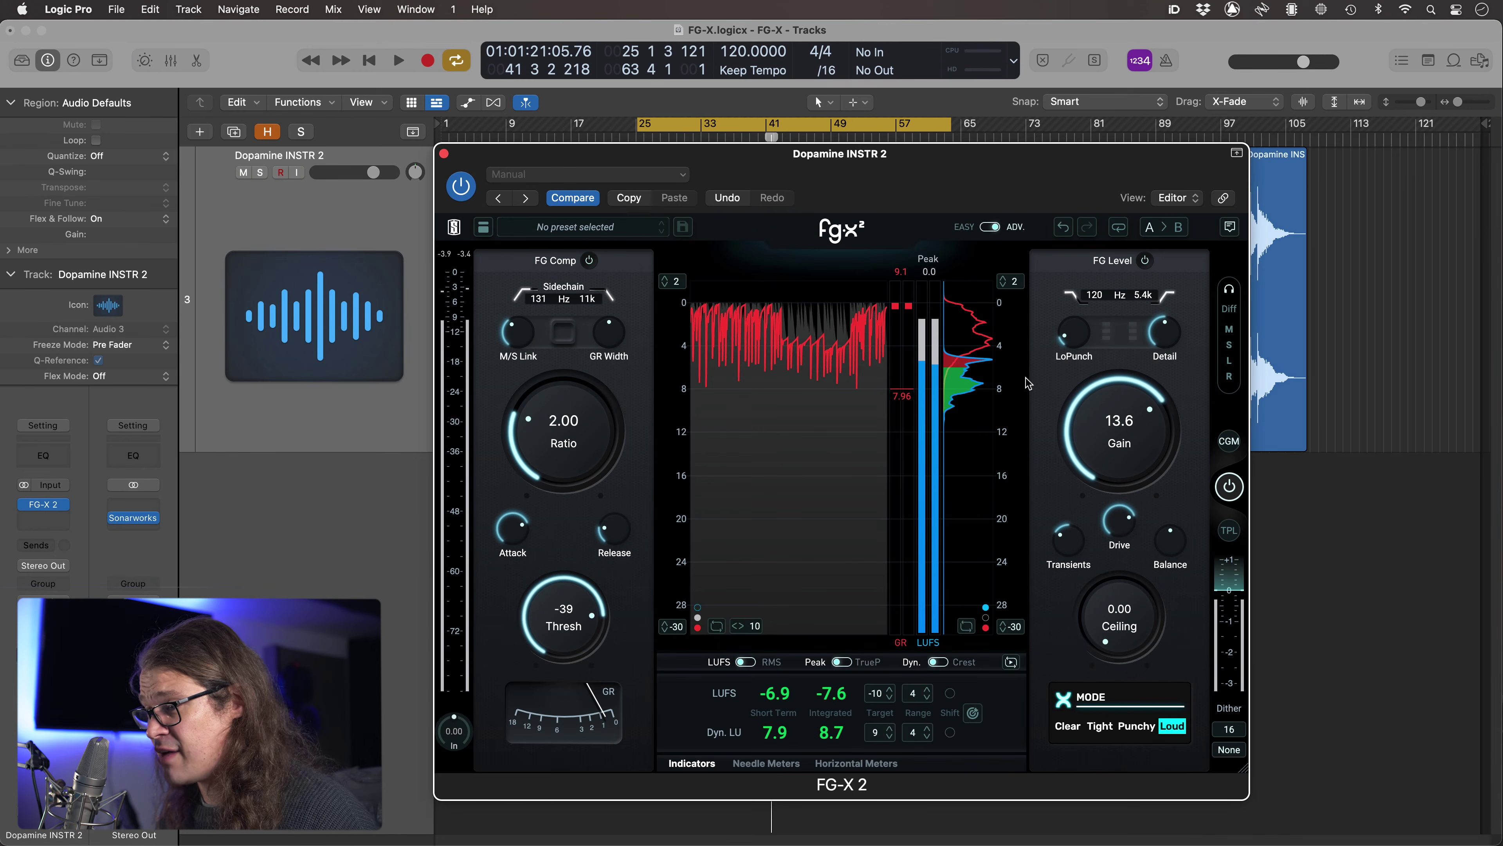
Raise the compressor's Ratio slightly to 2.02.
mouse_move(596, 456)
mouse_down()
mouse_move(598, 487)
mouse_move(596, 438)
mouse_up()
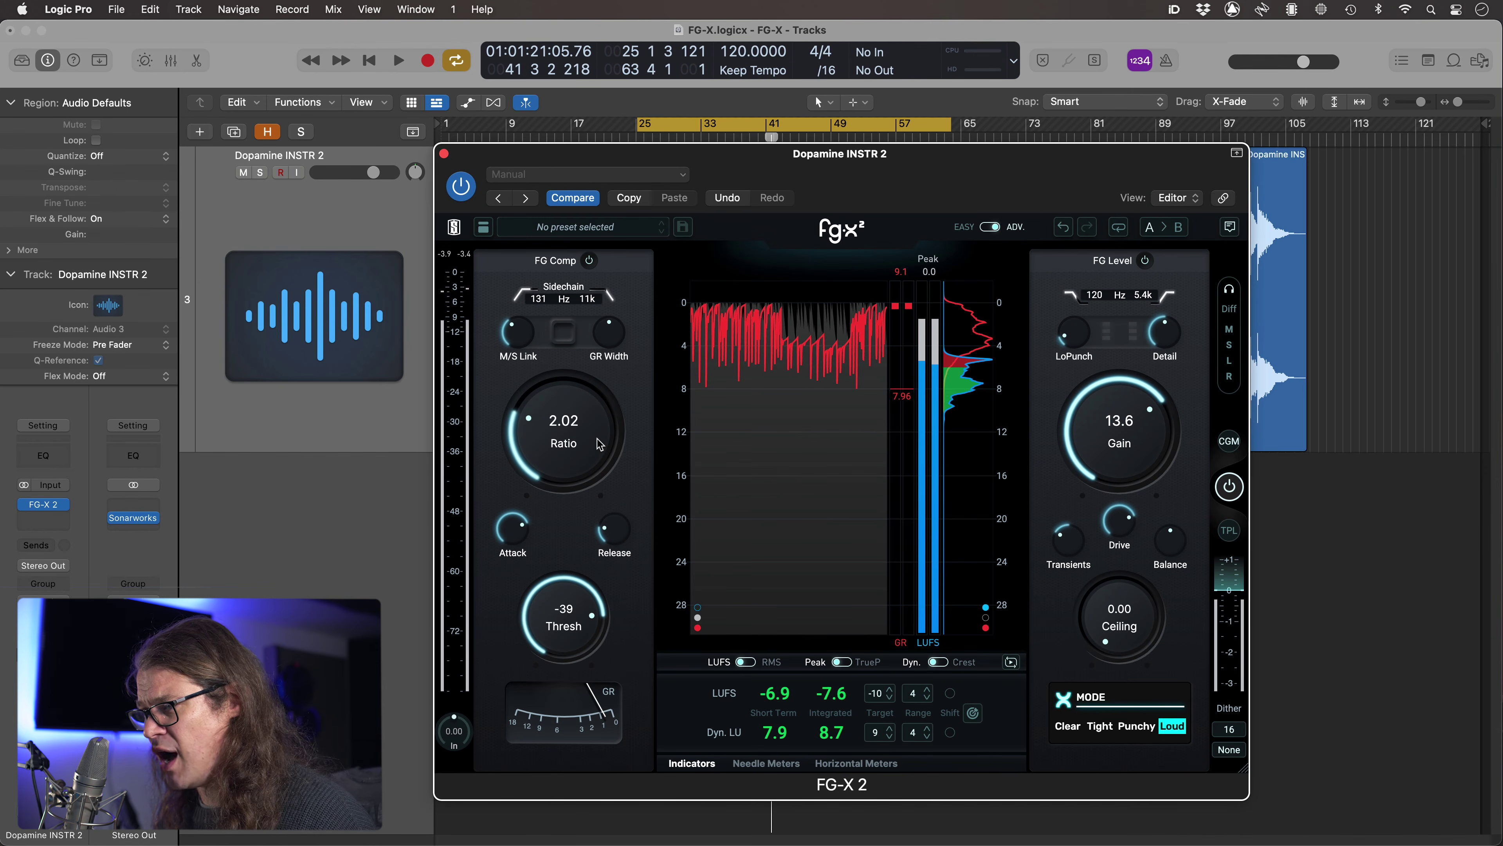